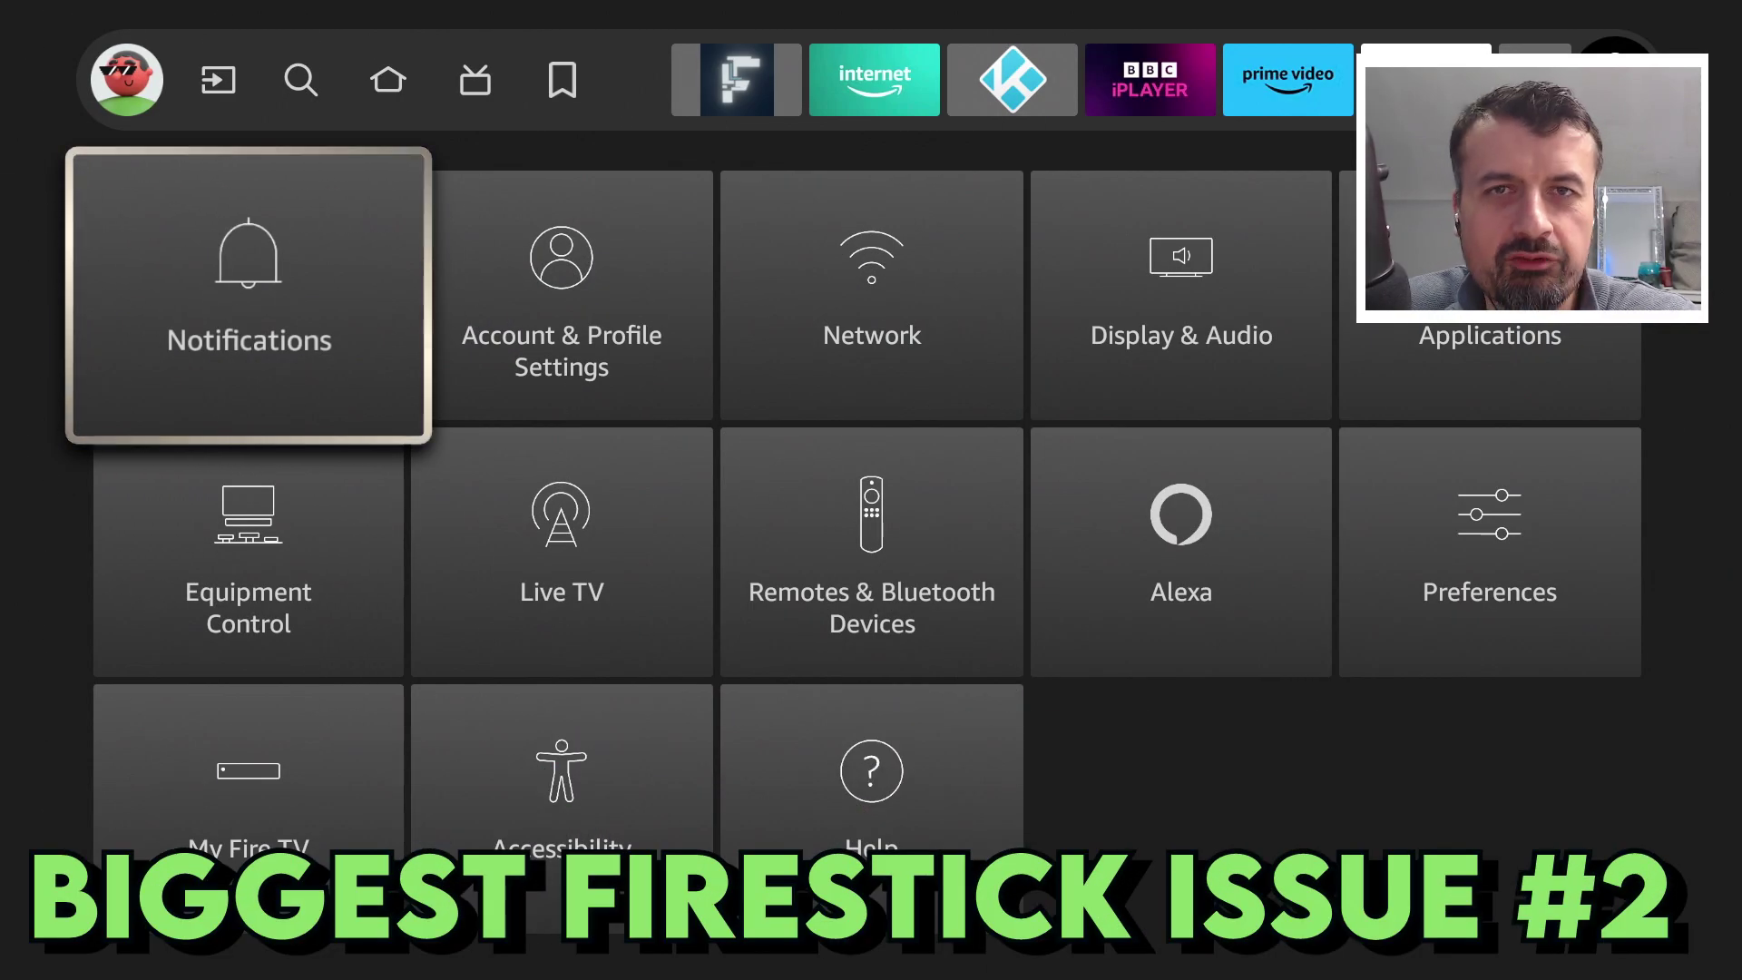
Check the Notifications page in the settings and return to the home screen.
key("Return")
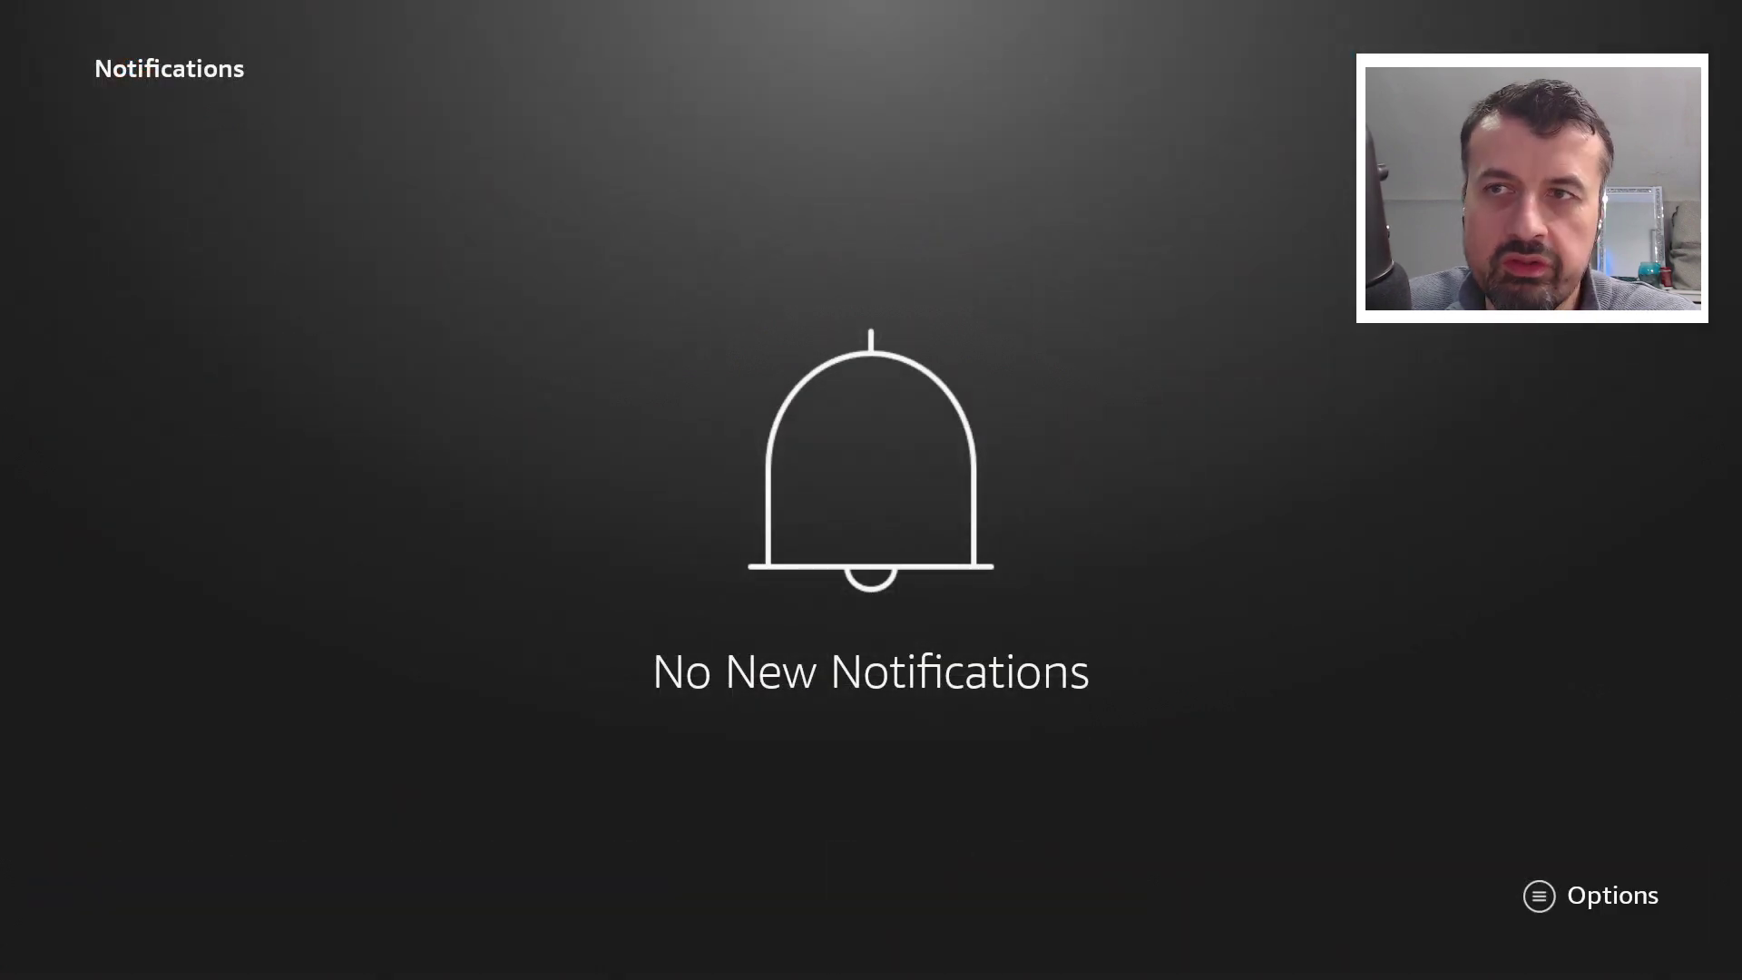
key("Escape")
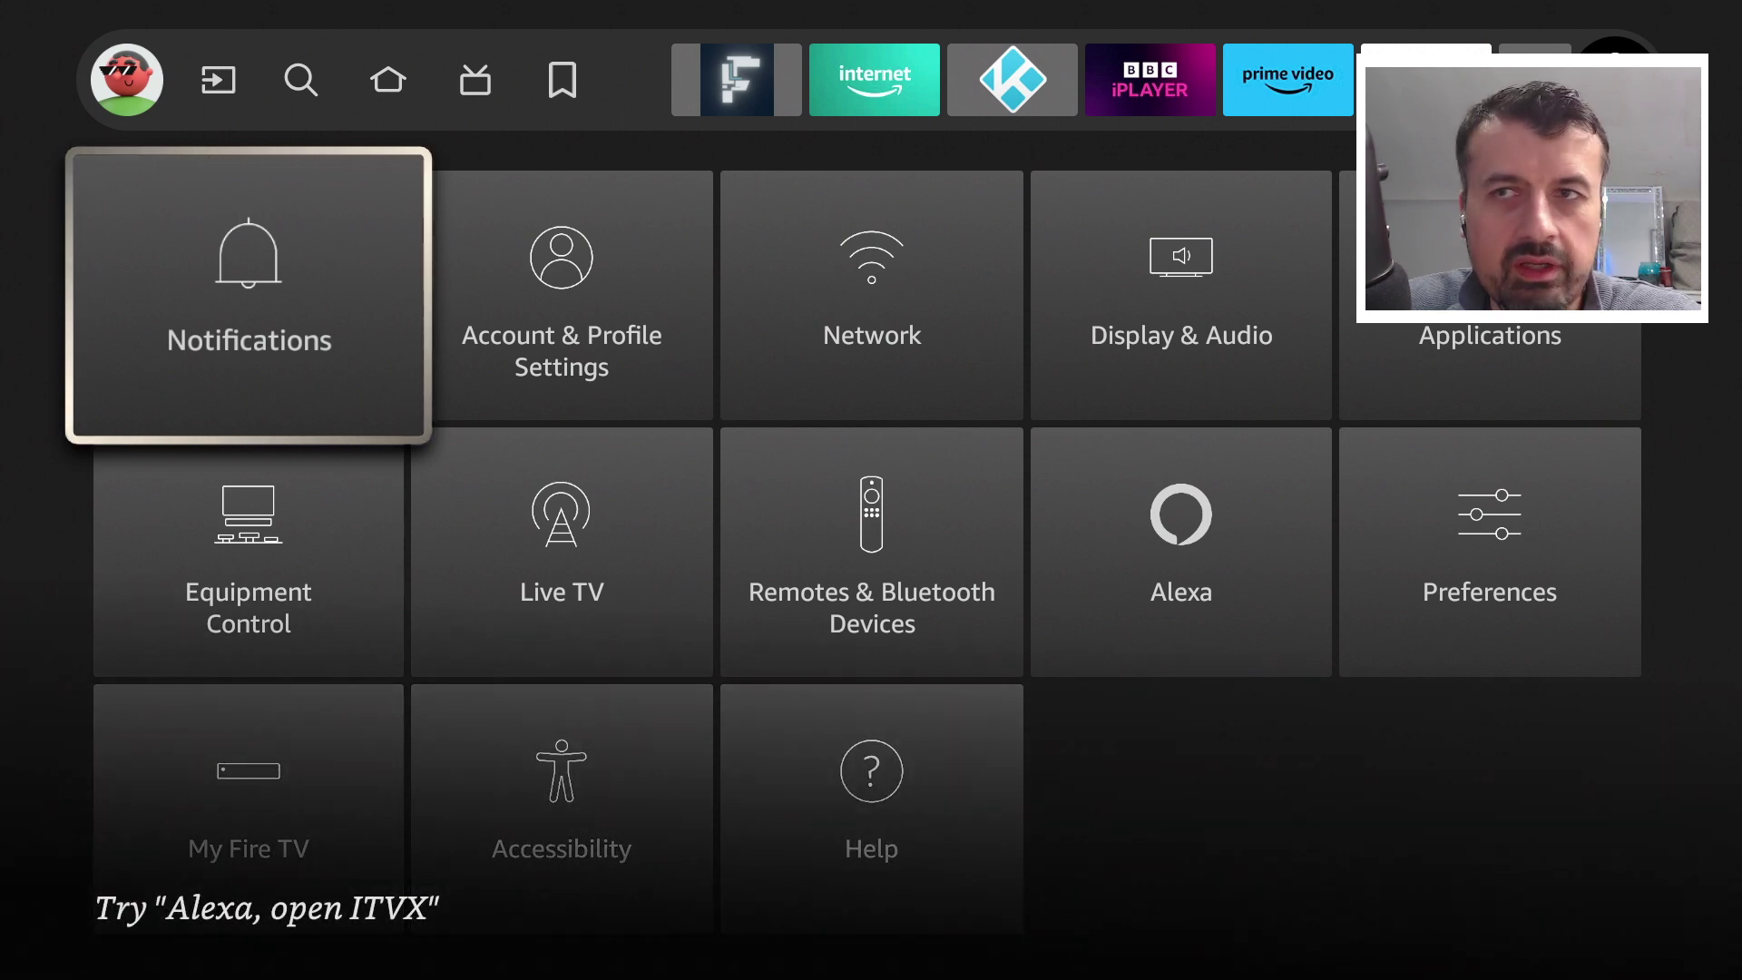
key("Escape")
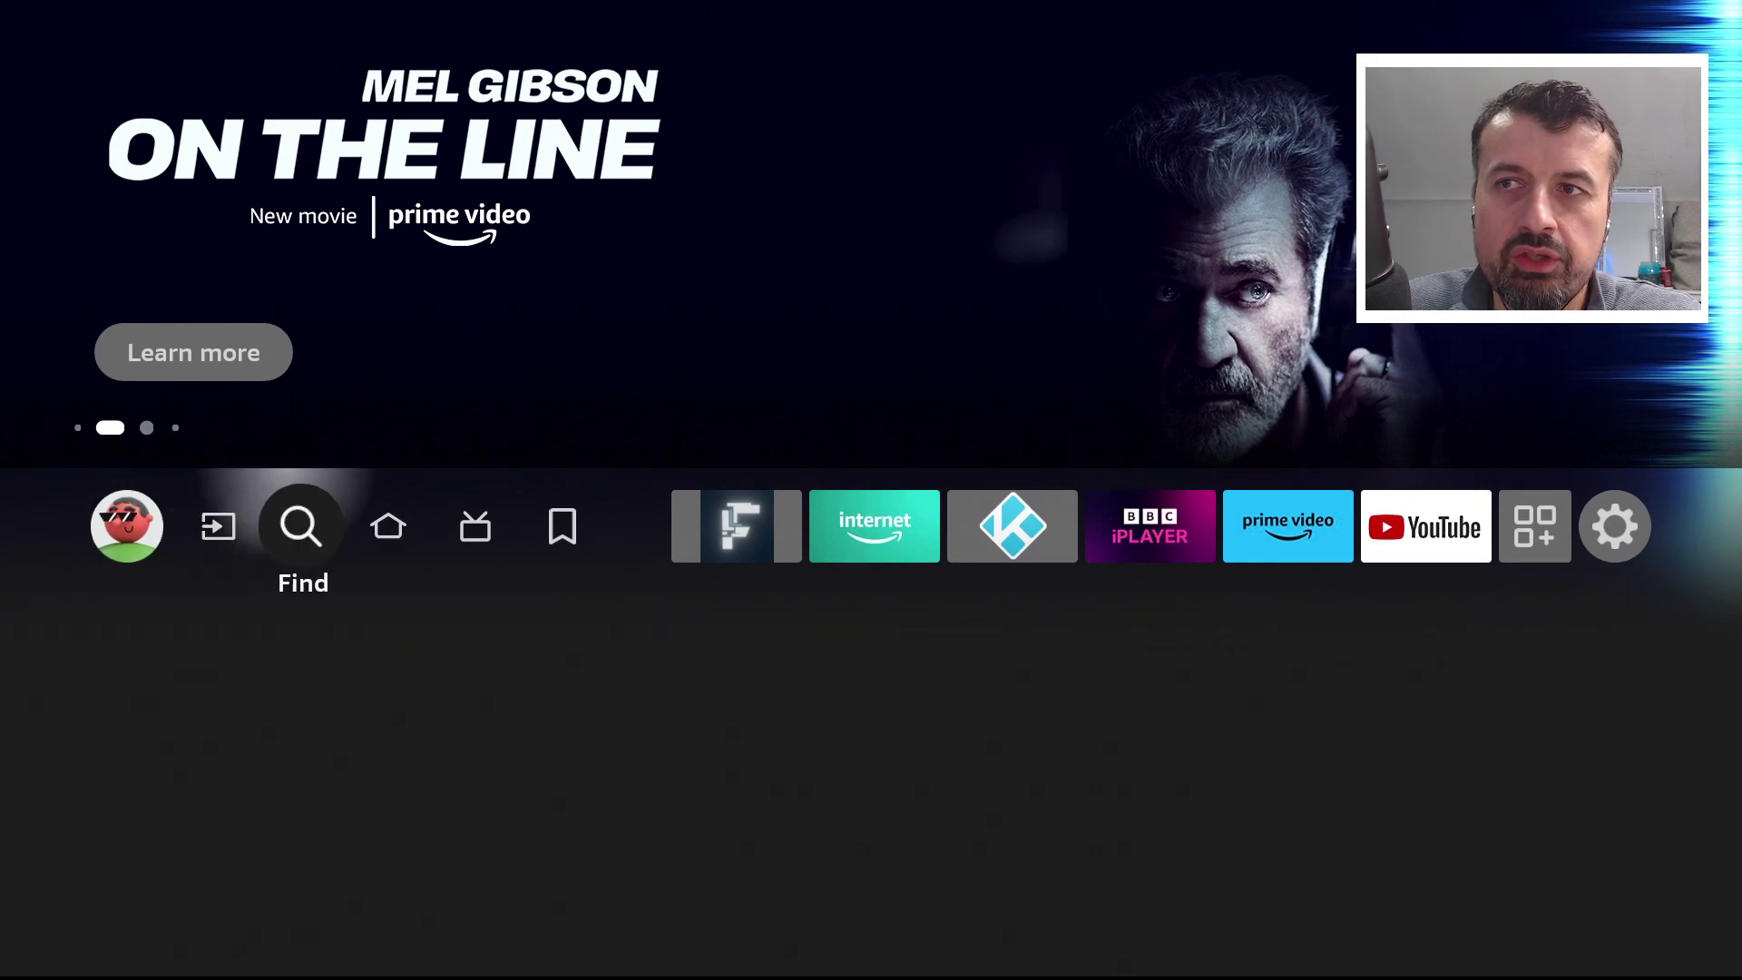
Open the installed applications list through the settings and review the storage details of Kodi and the apps below it.
key("Right")
key("Right")
key("Right")
key("Right")
key("Right")
key("Right")
key("Right")
key("Right")
key("Right")
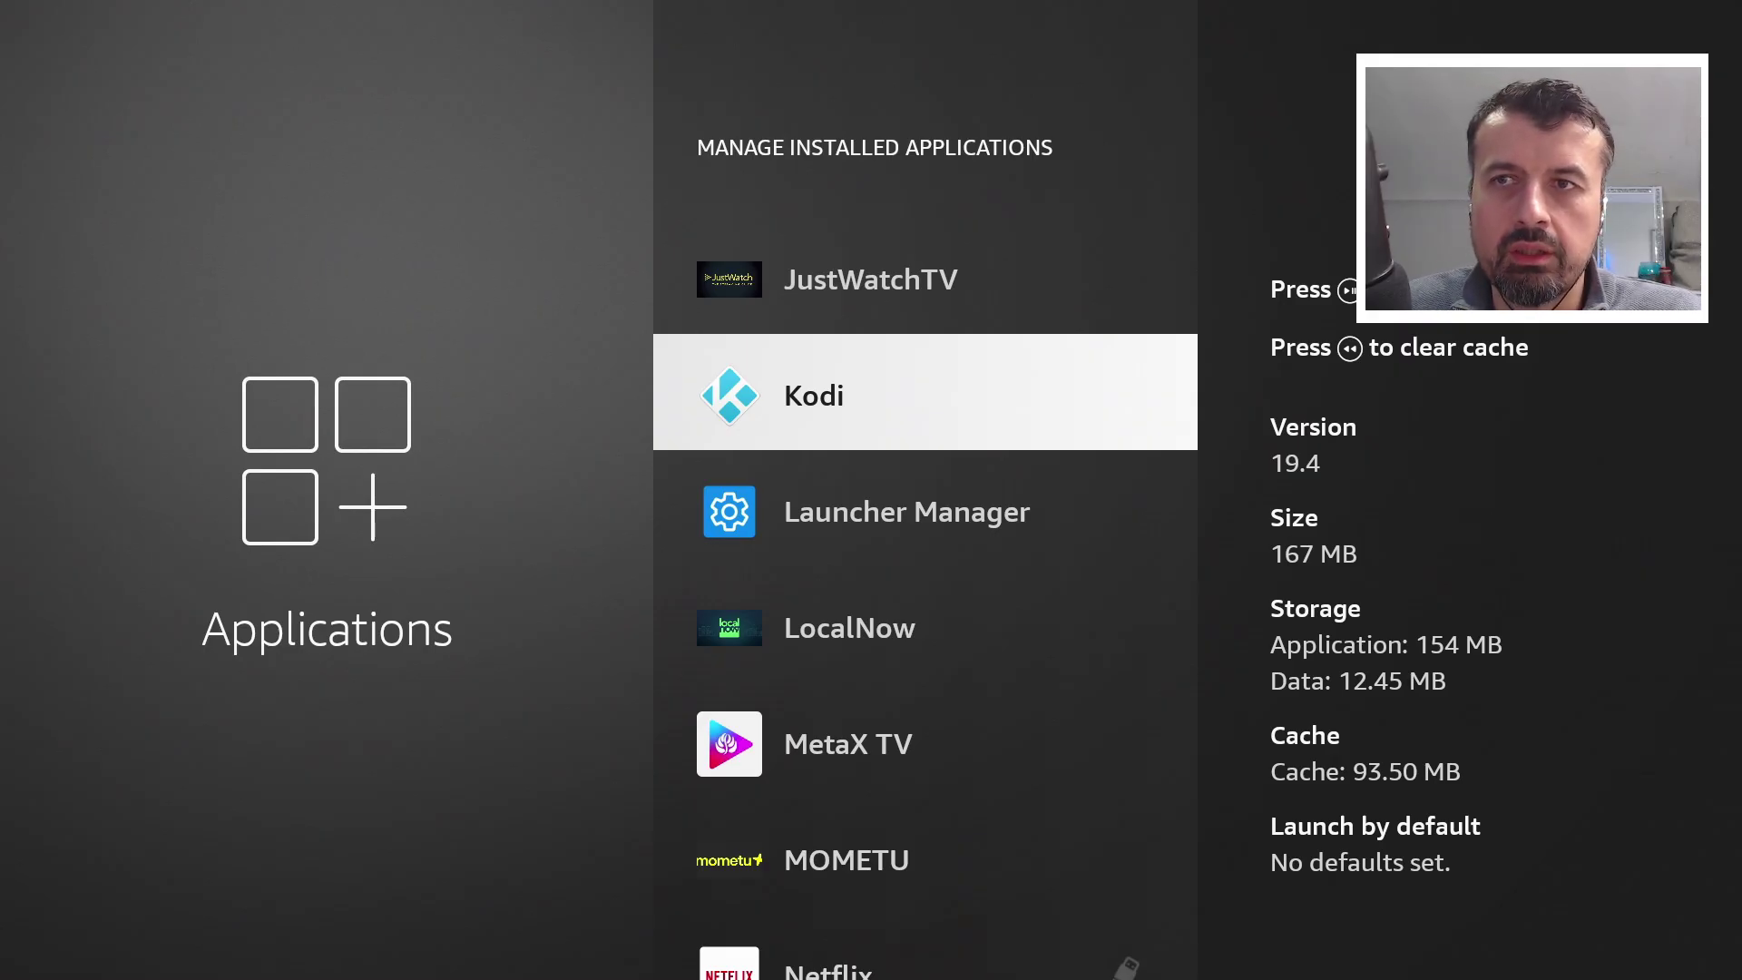
key("Return")
key("Down")
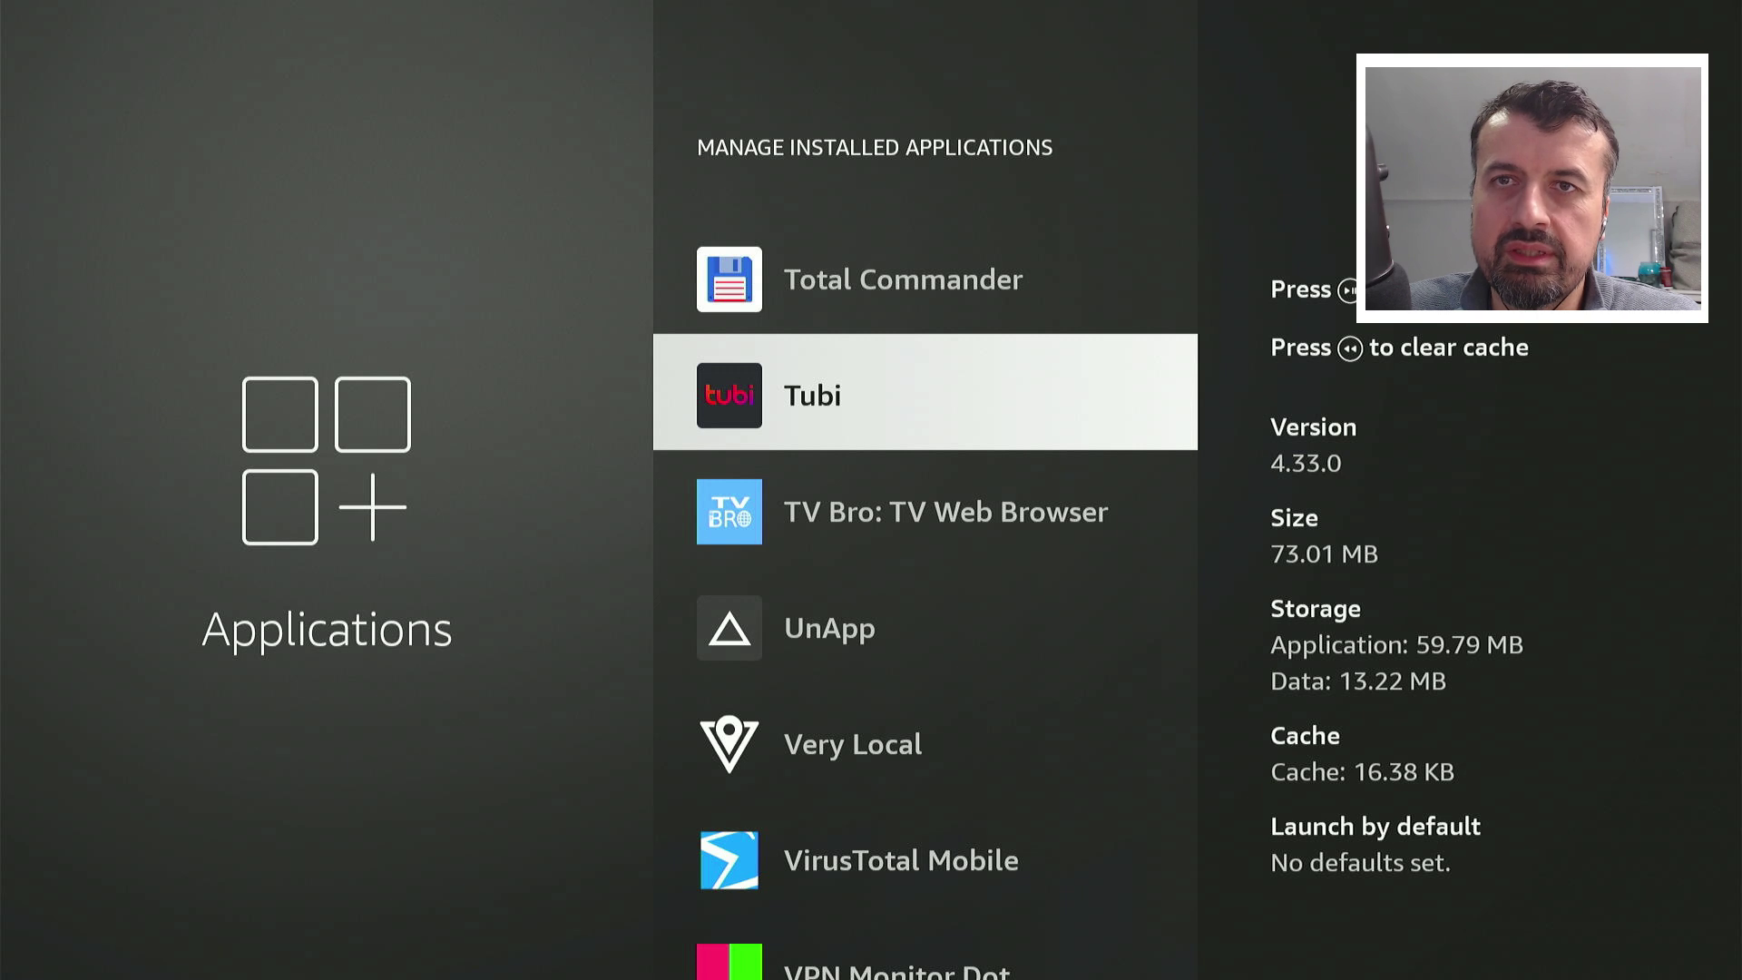
Open Netflix from the installed applications to examine which management options it offers, and return to the list.
key("Return")
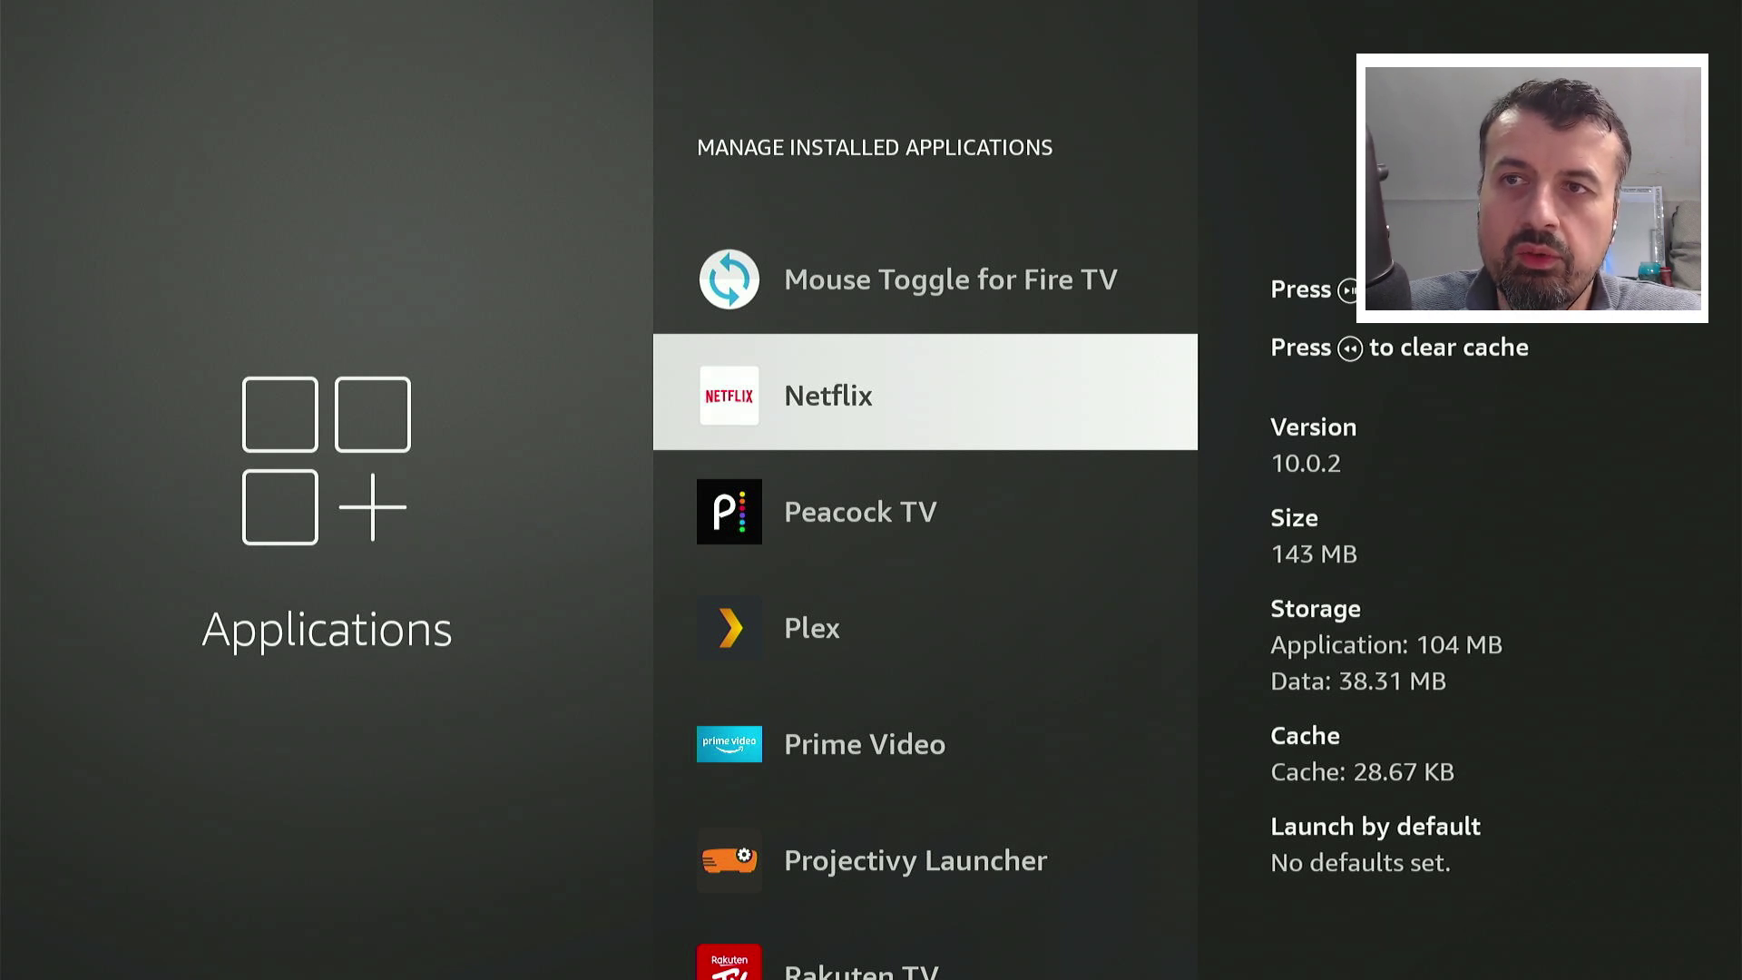
key("Return")
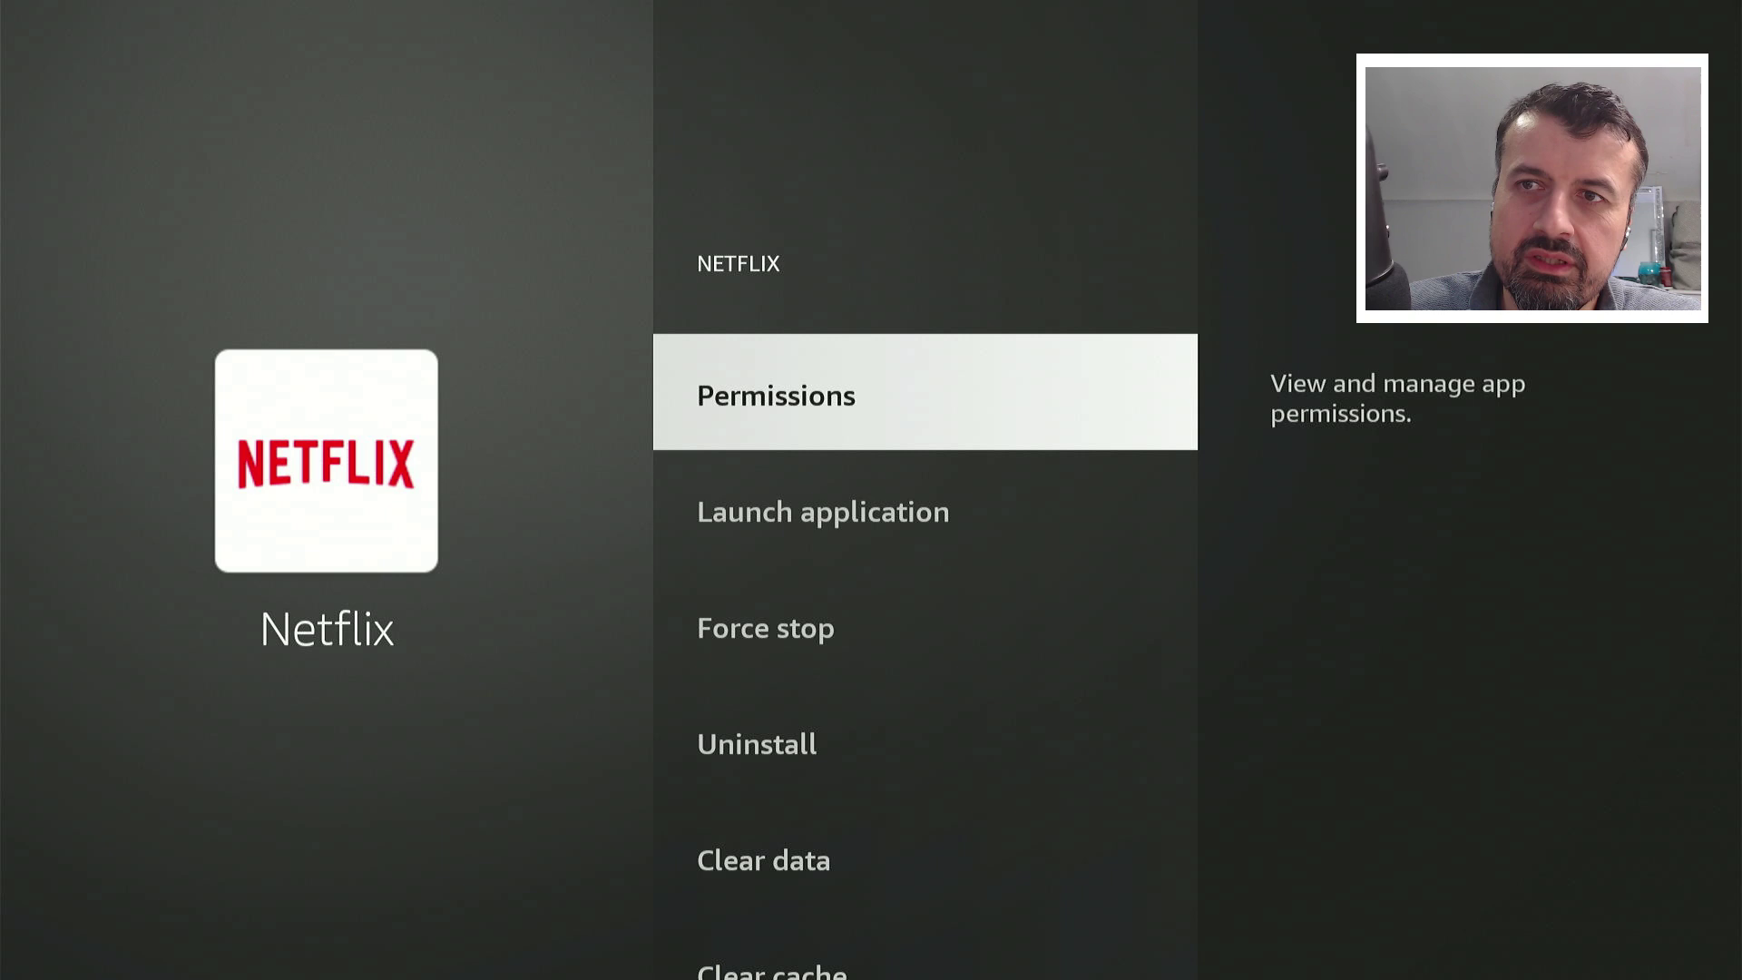
key("Escape")
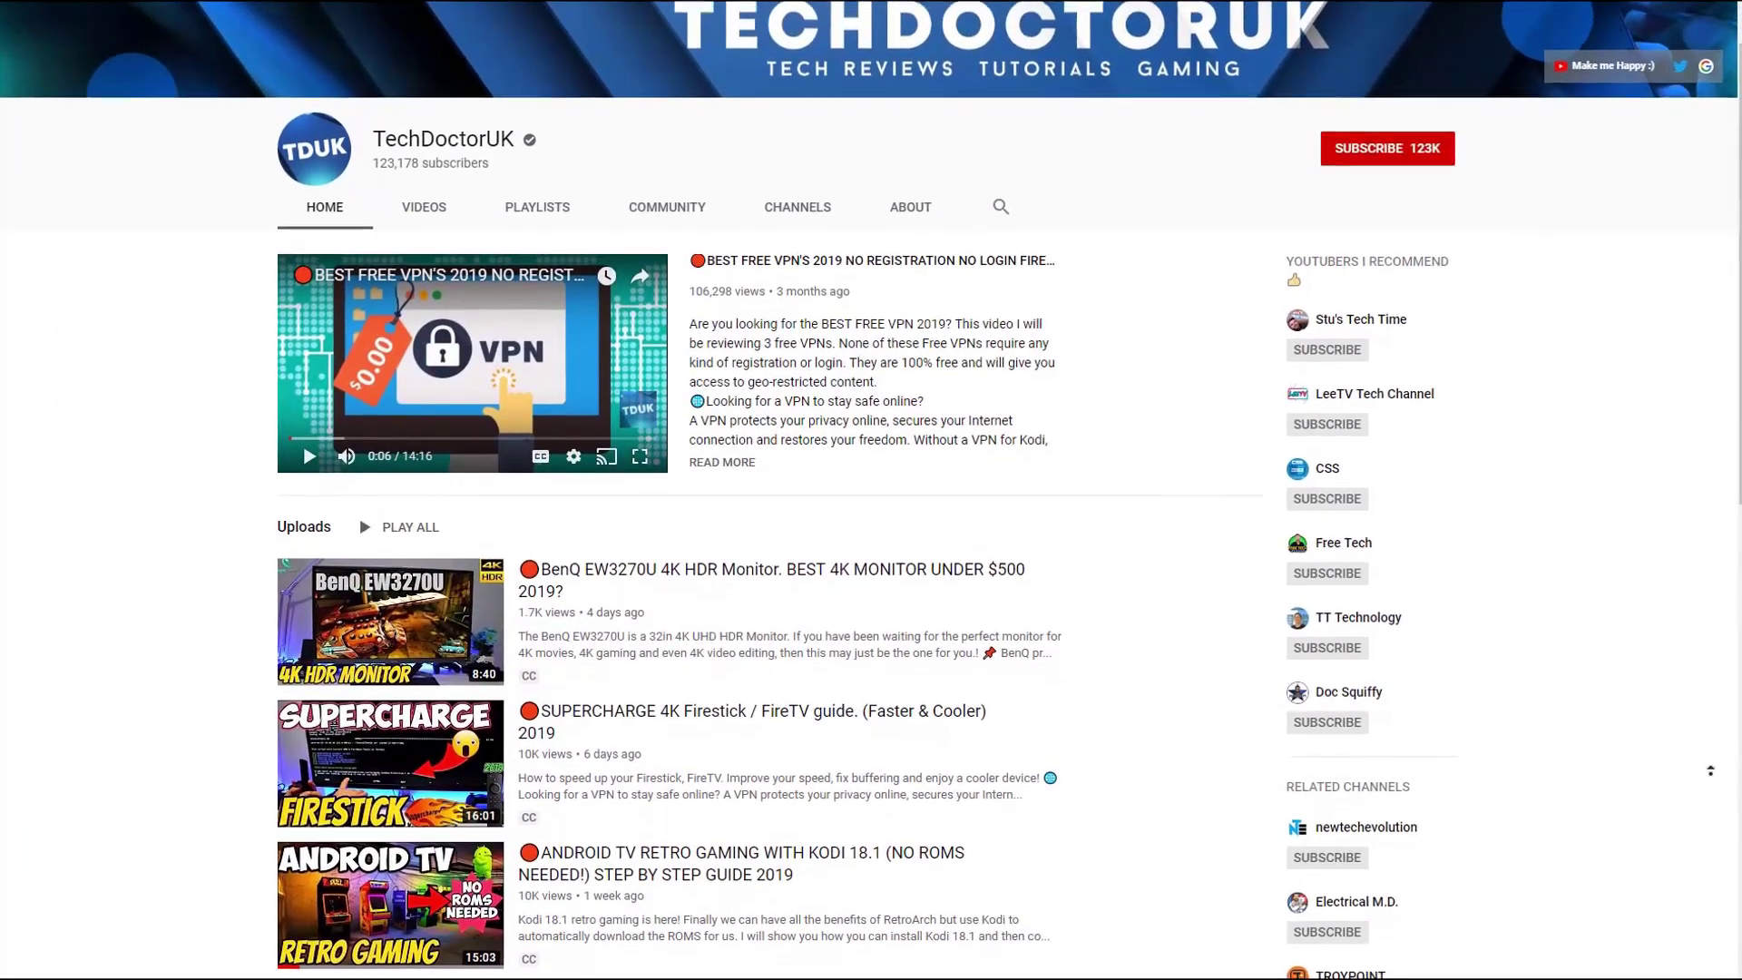
Subscribe to the TechDoctorUK YouTube channel and turn on notifications for every new video.
scroll(1707, 769, "up", 2)
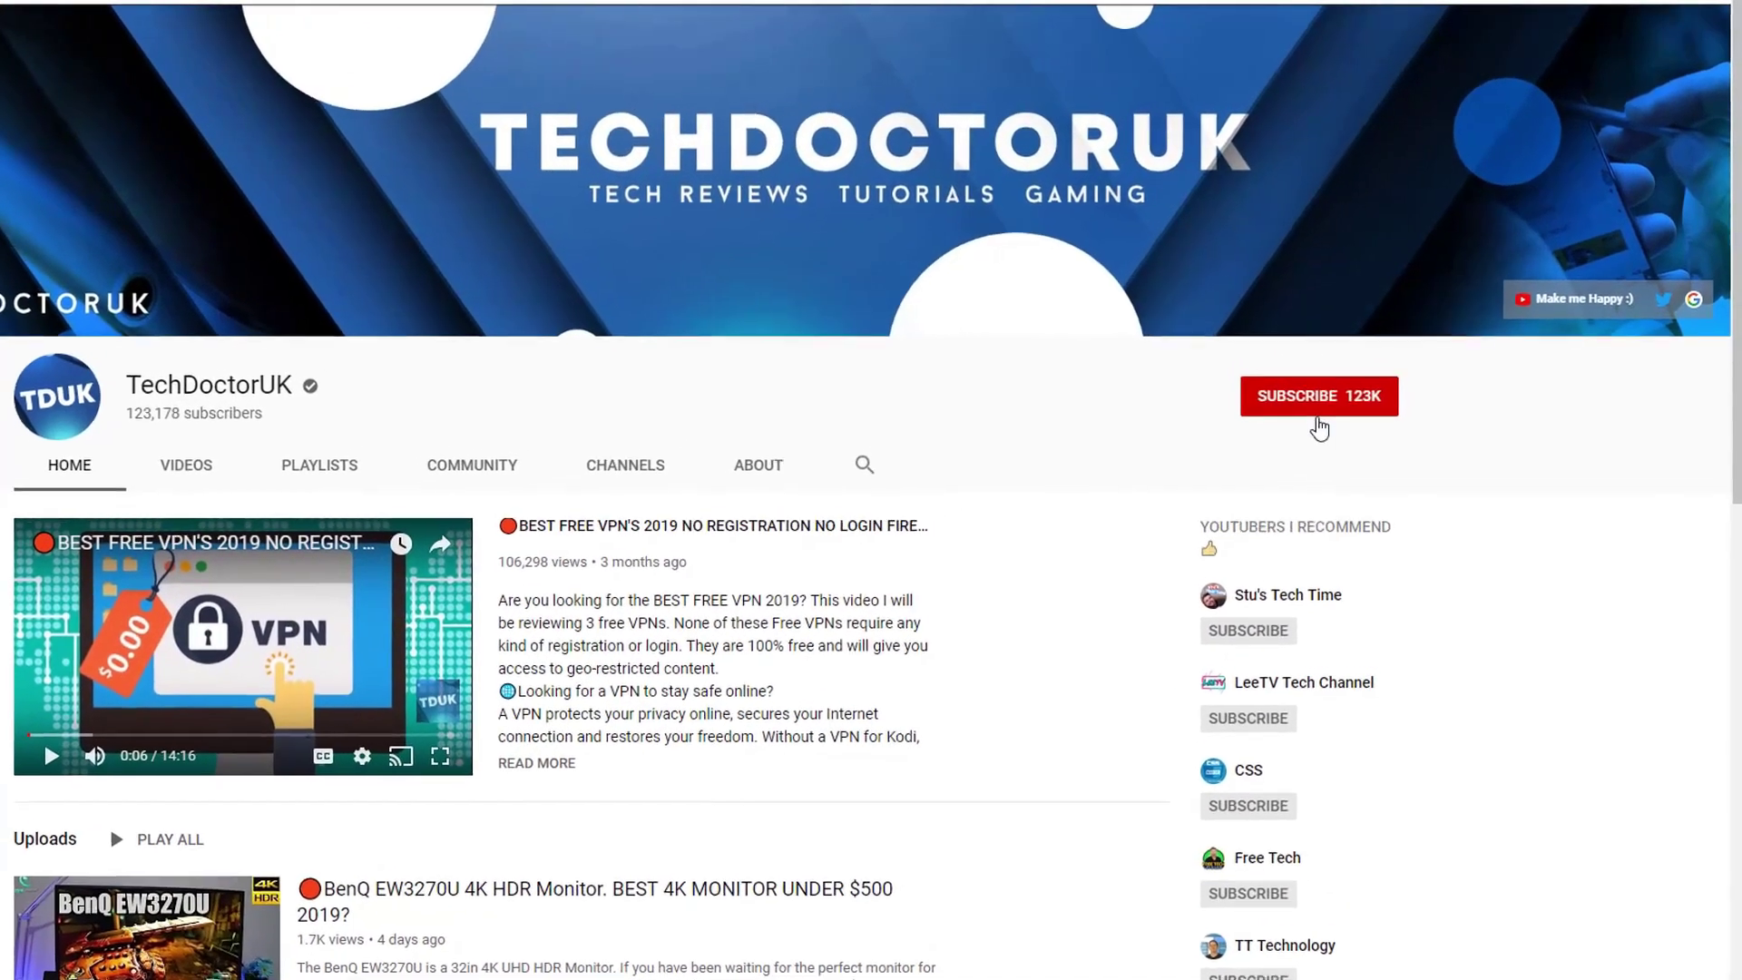
left_click(1335, 381)
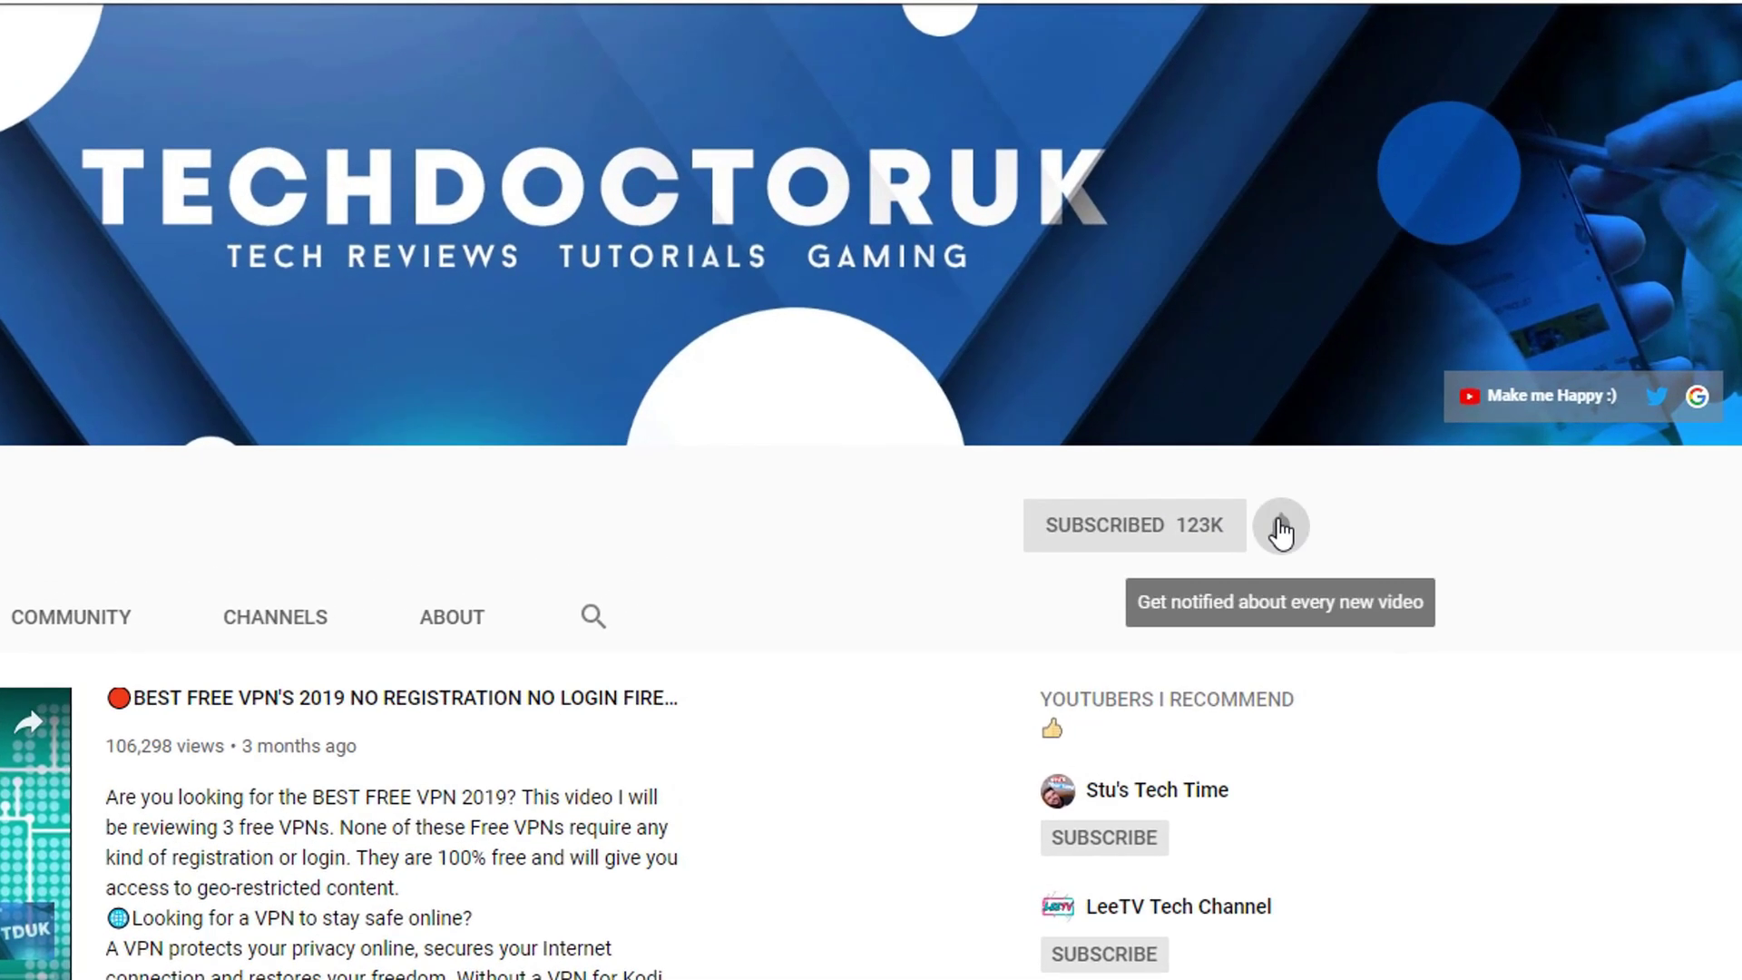
left_click(1281, 533)
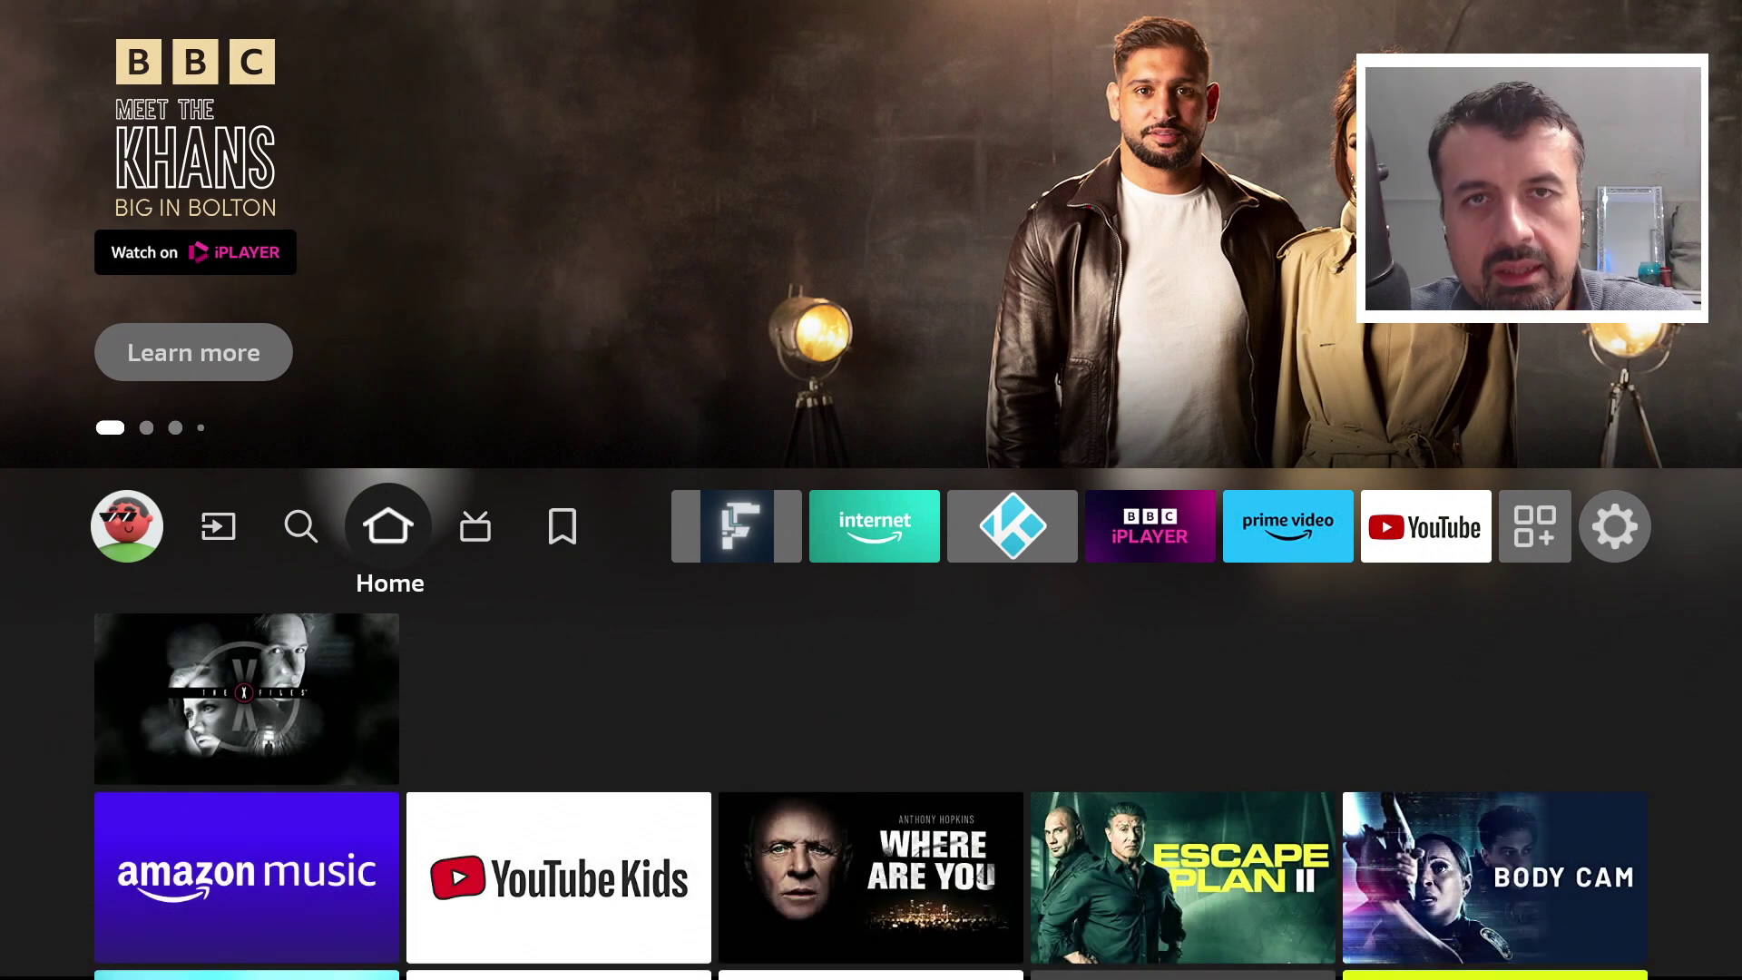
Go from the home screen to the Fire TV settings categories.
key("Left")
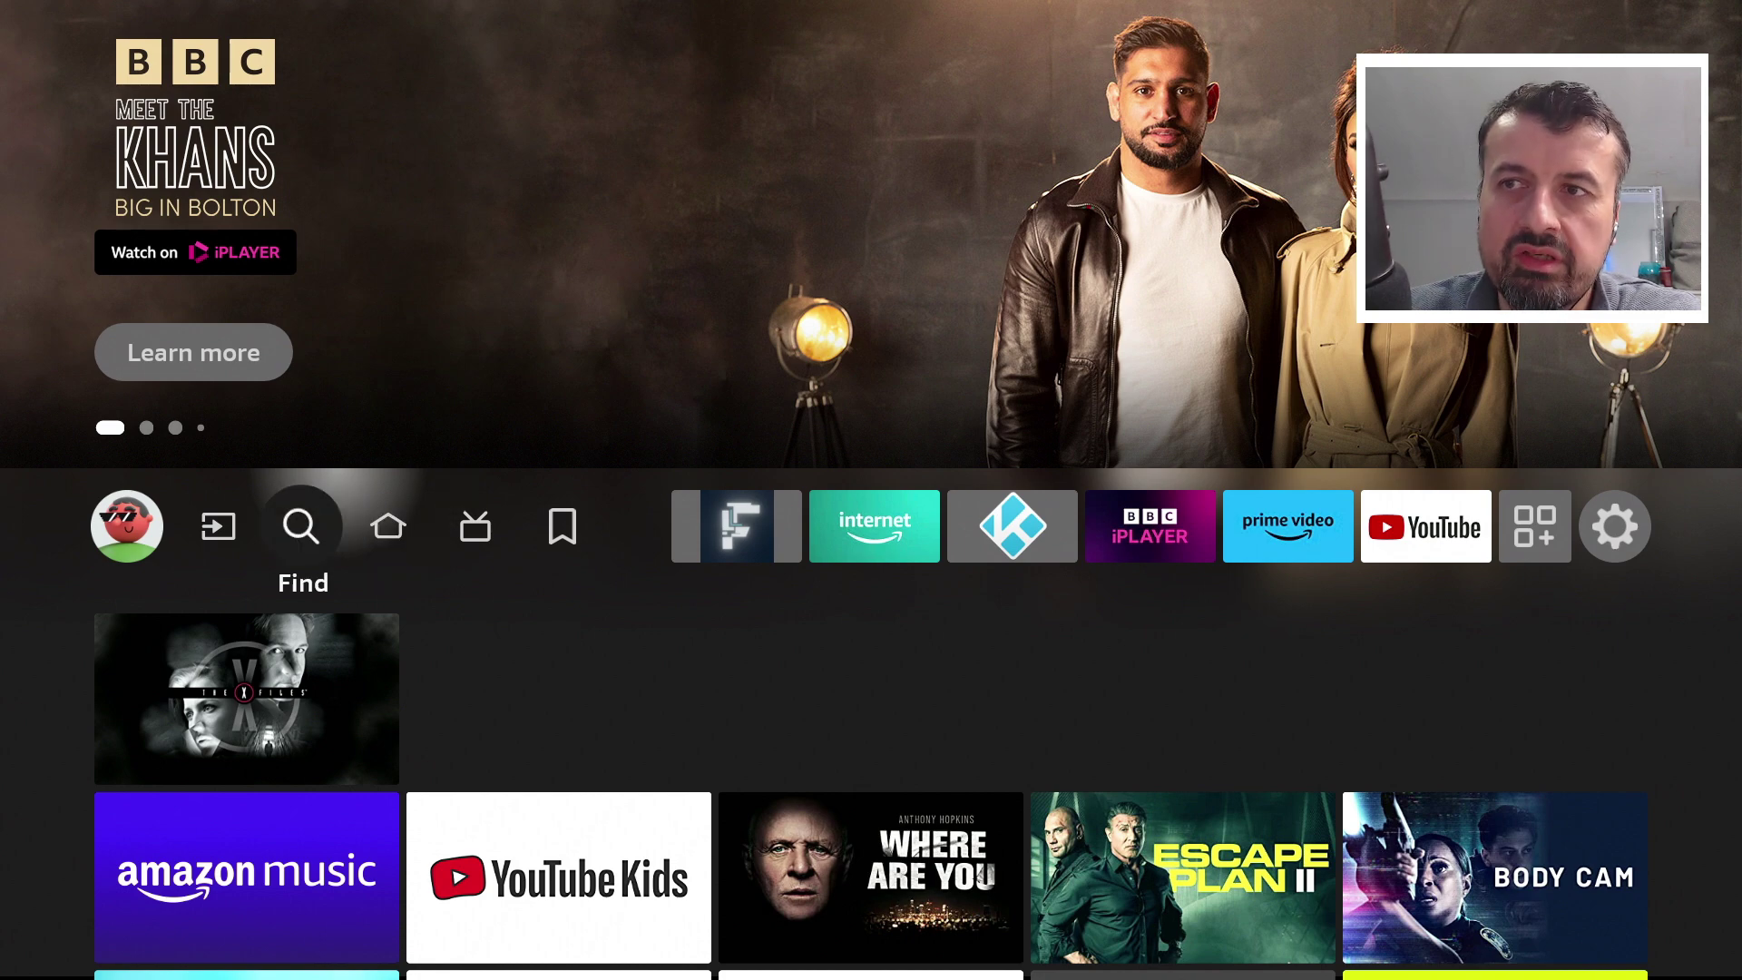
key("Left")
key("Left")
key("Left")
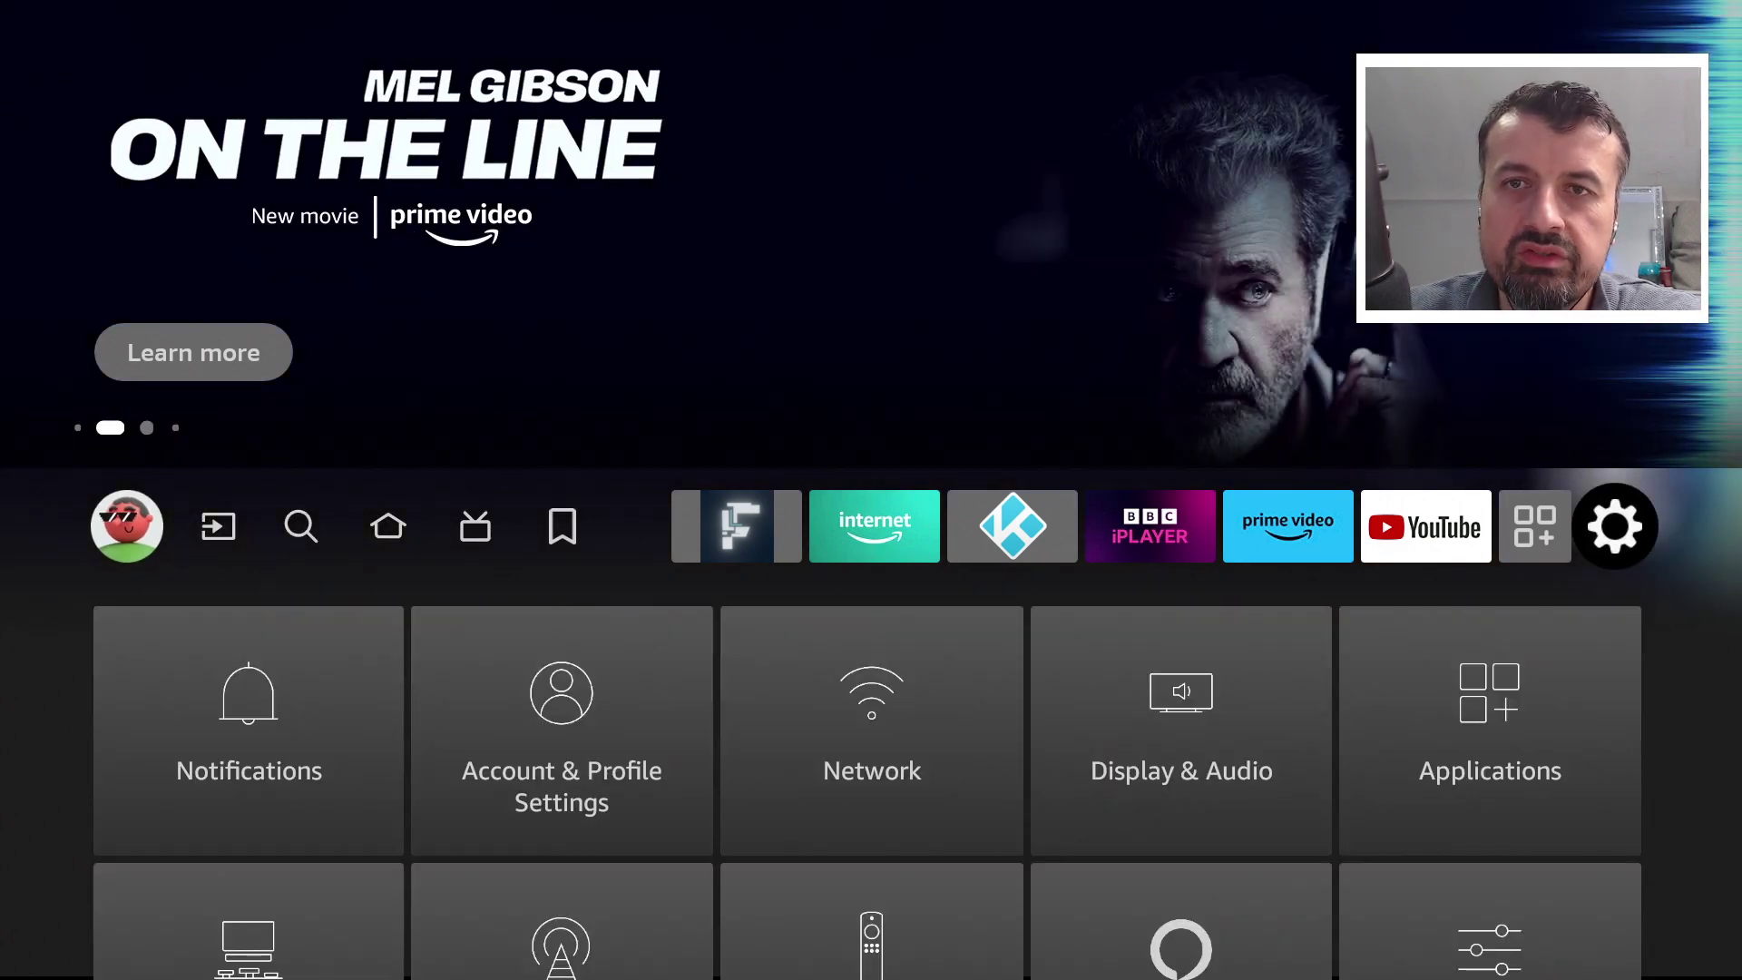
key("Down")
key("Down")
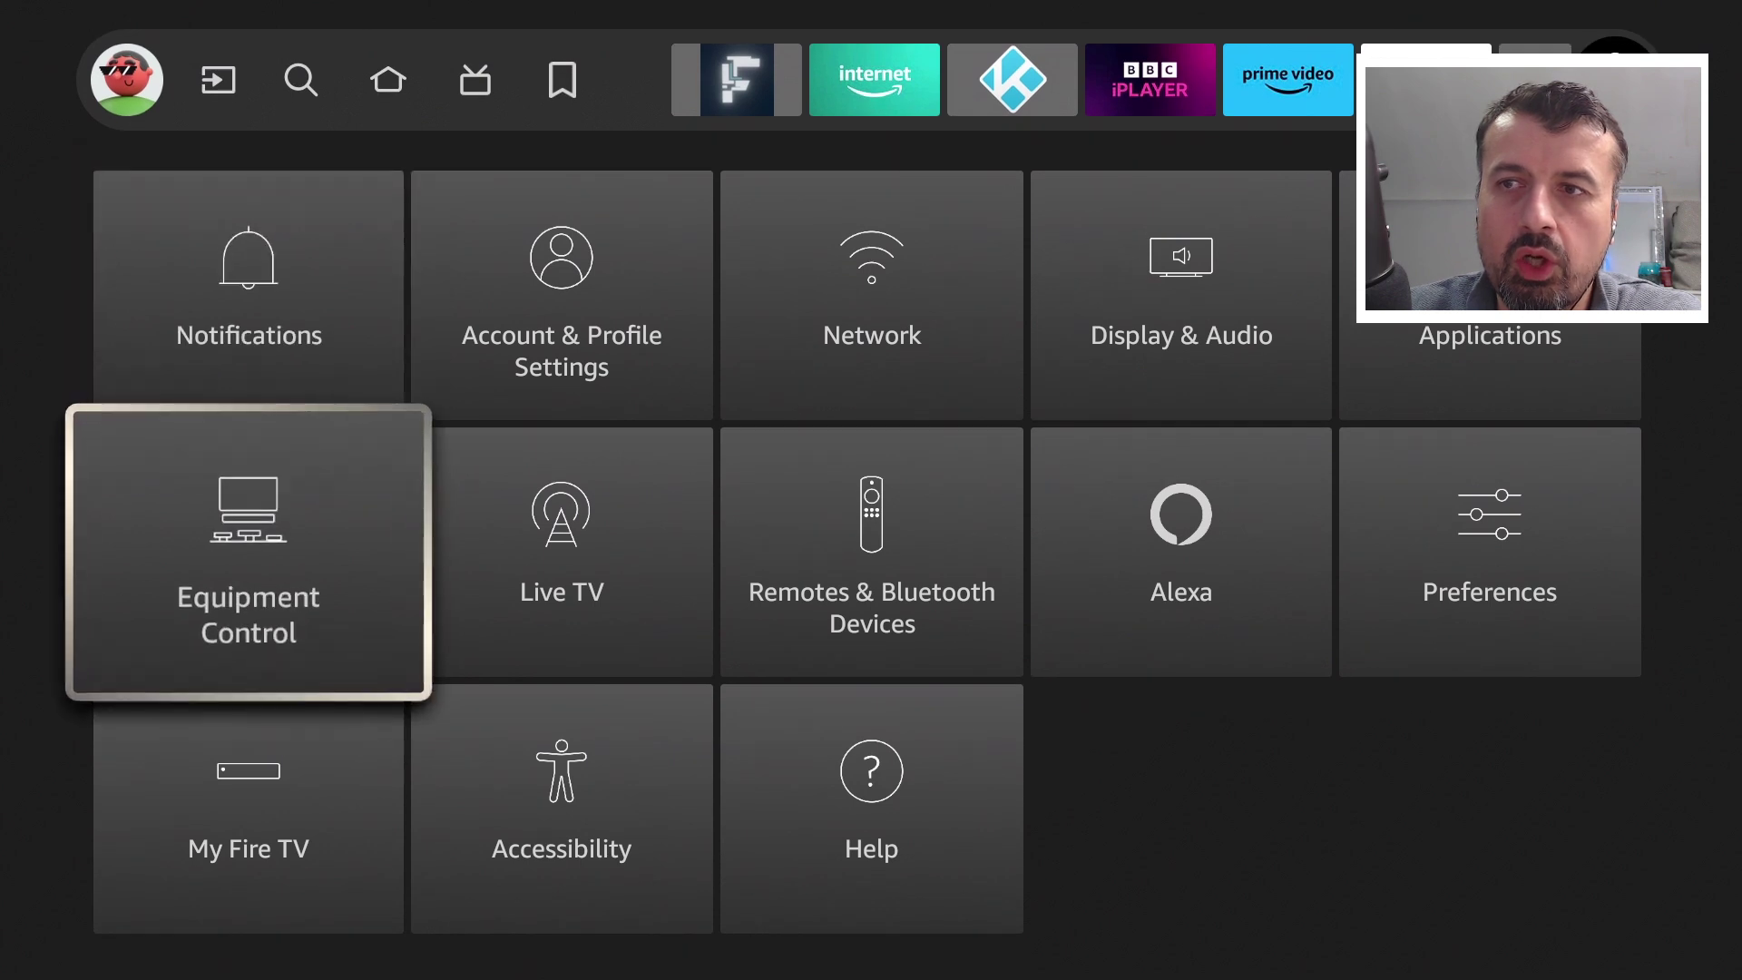
key("Up")
key("Down")
key("Down")
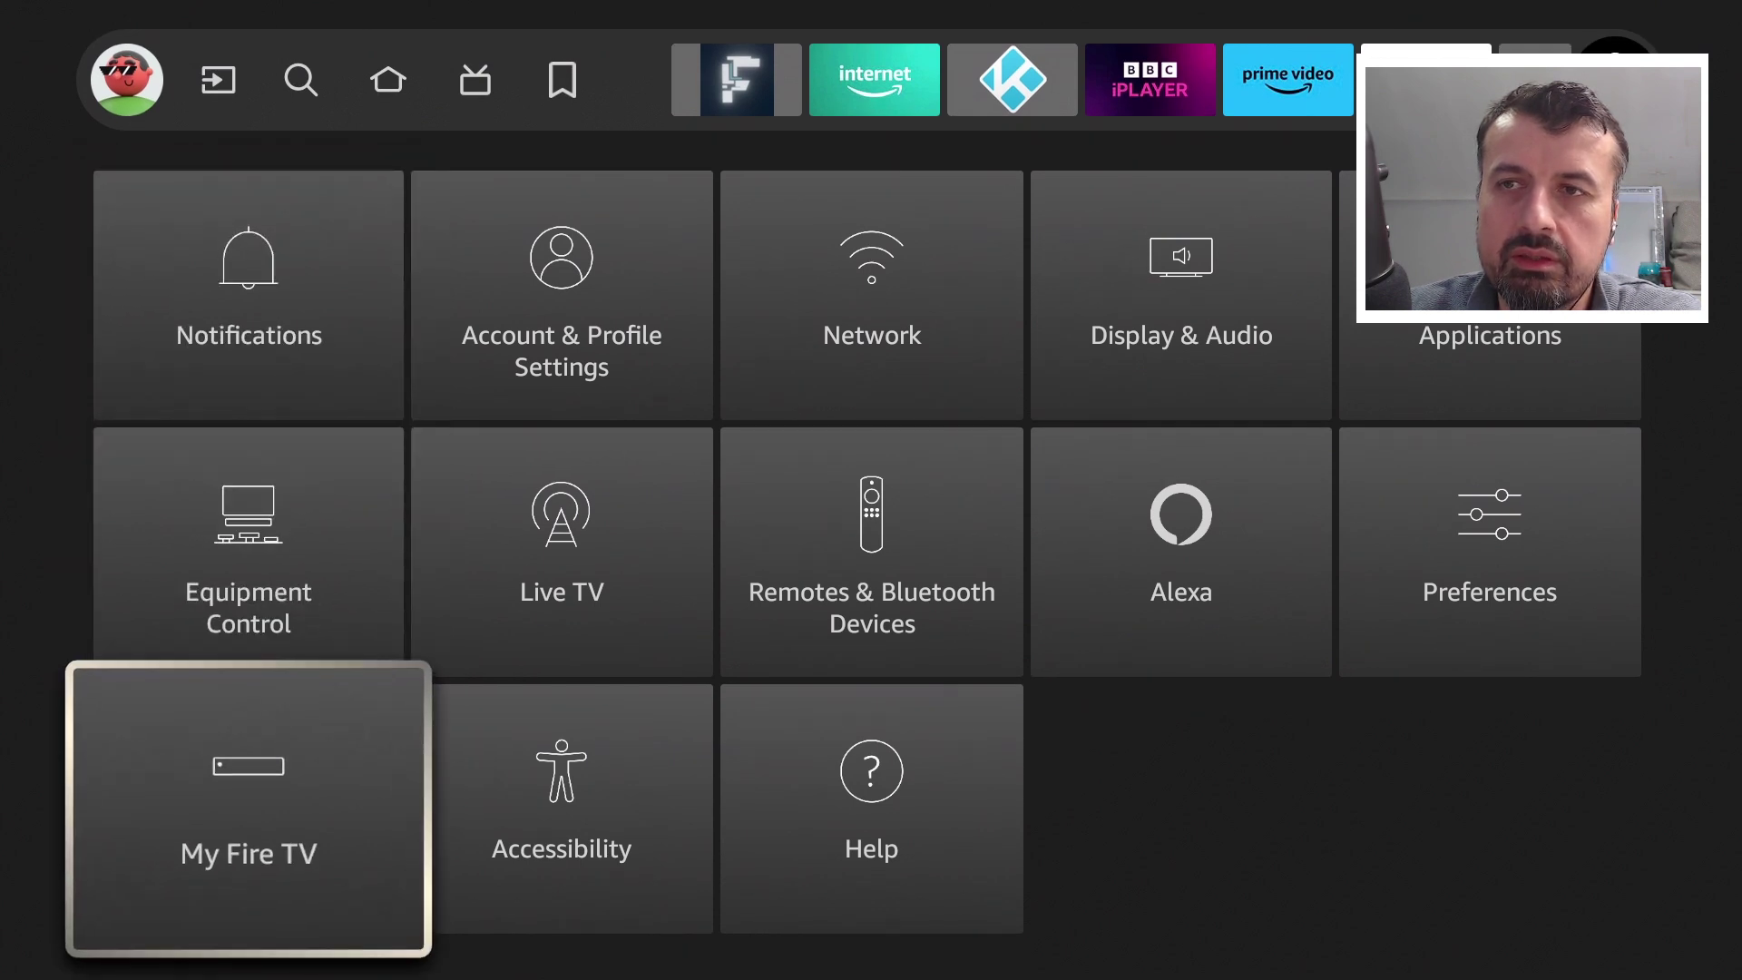
Open Manage Installed Applications in the Applications settings.
key("Return")
key("Down")
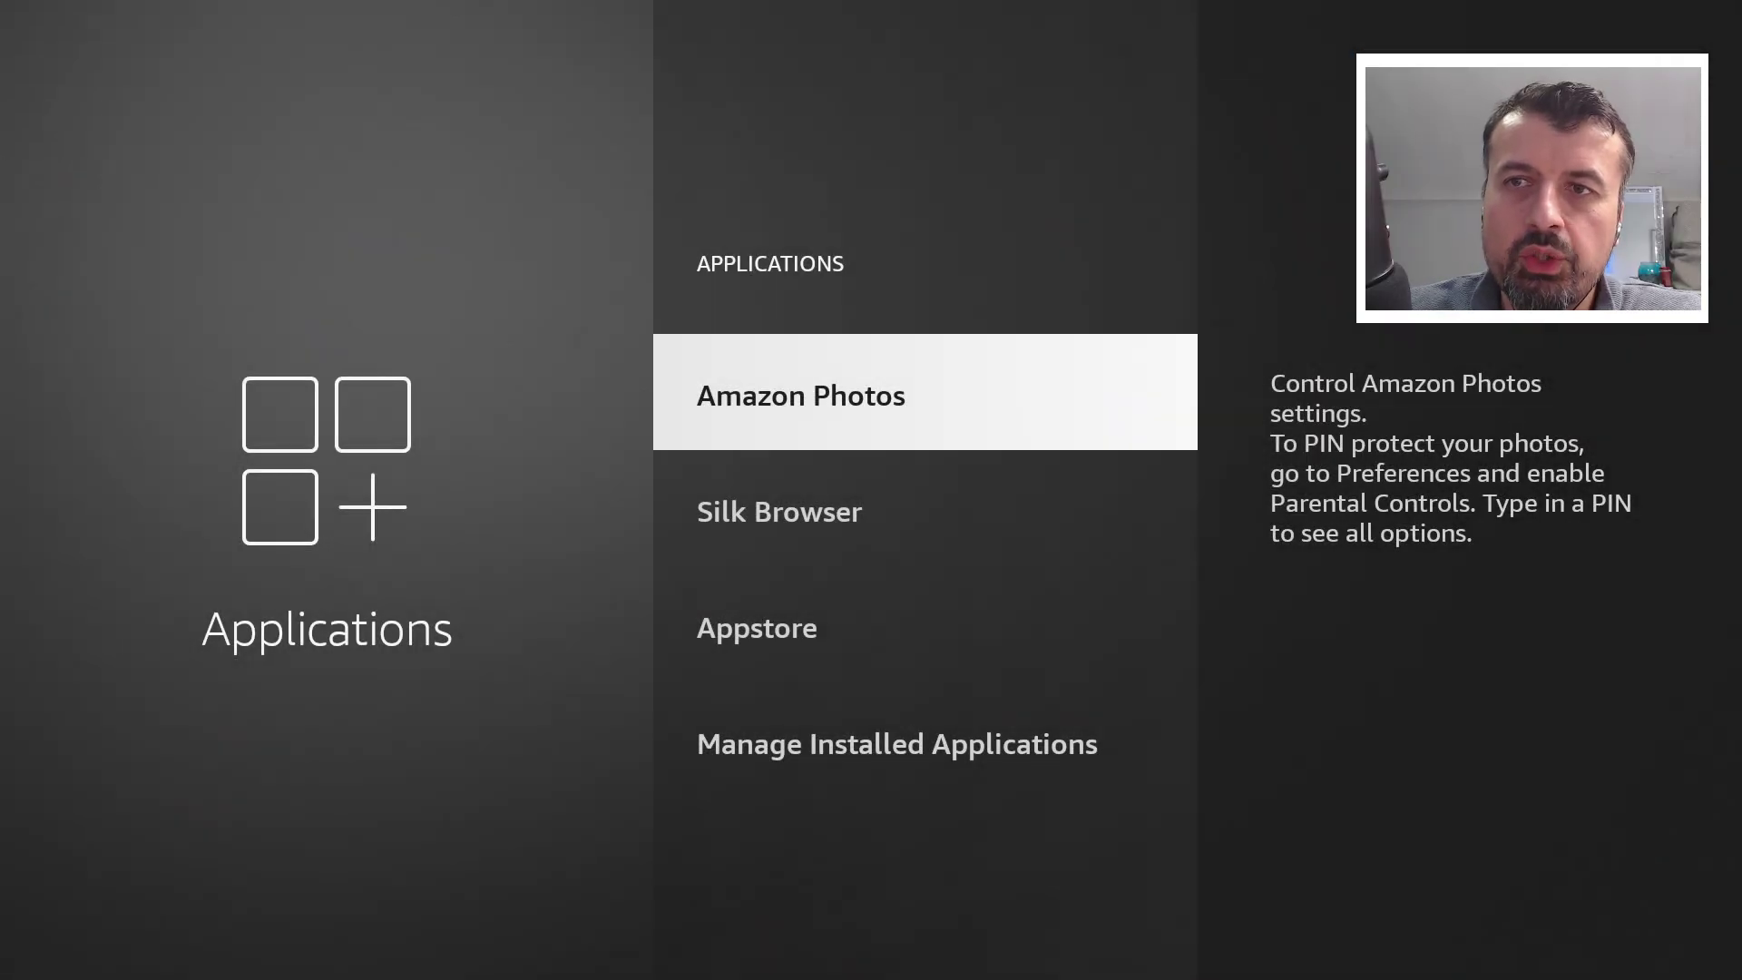
key("Down")
key("Down")
key("Down")
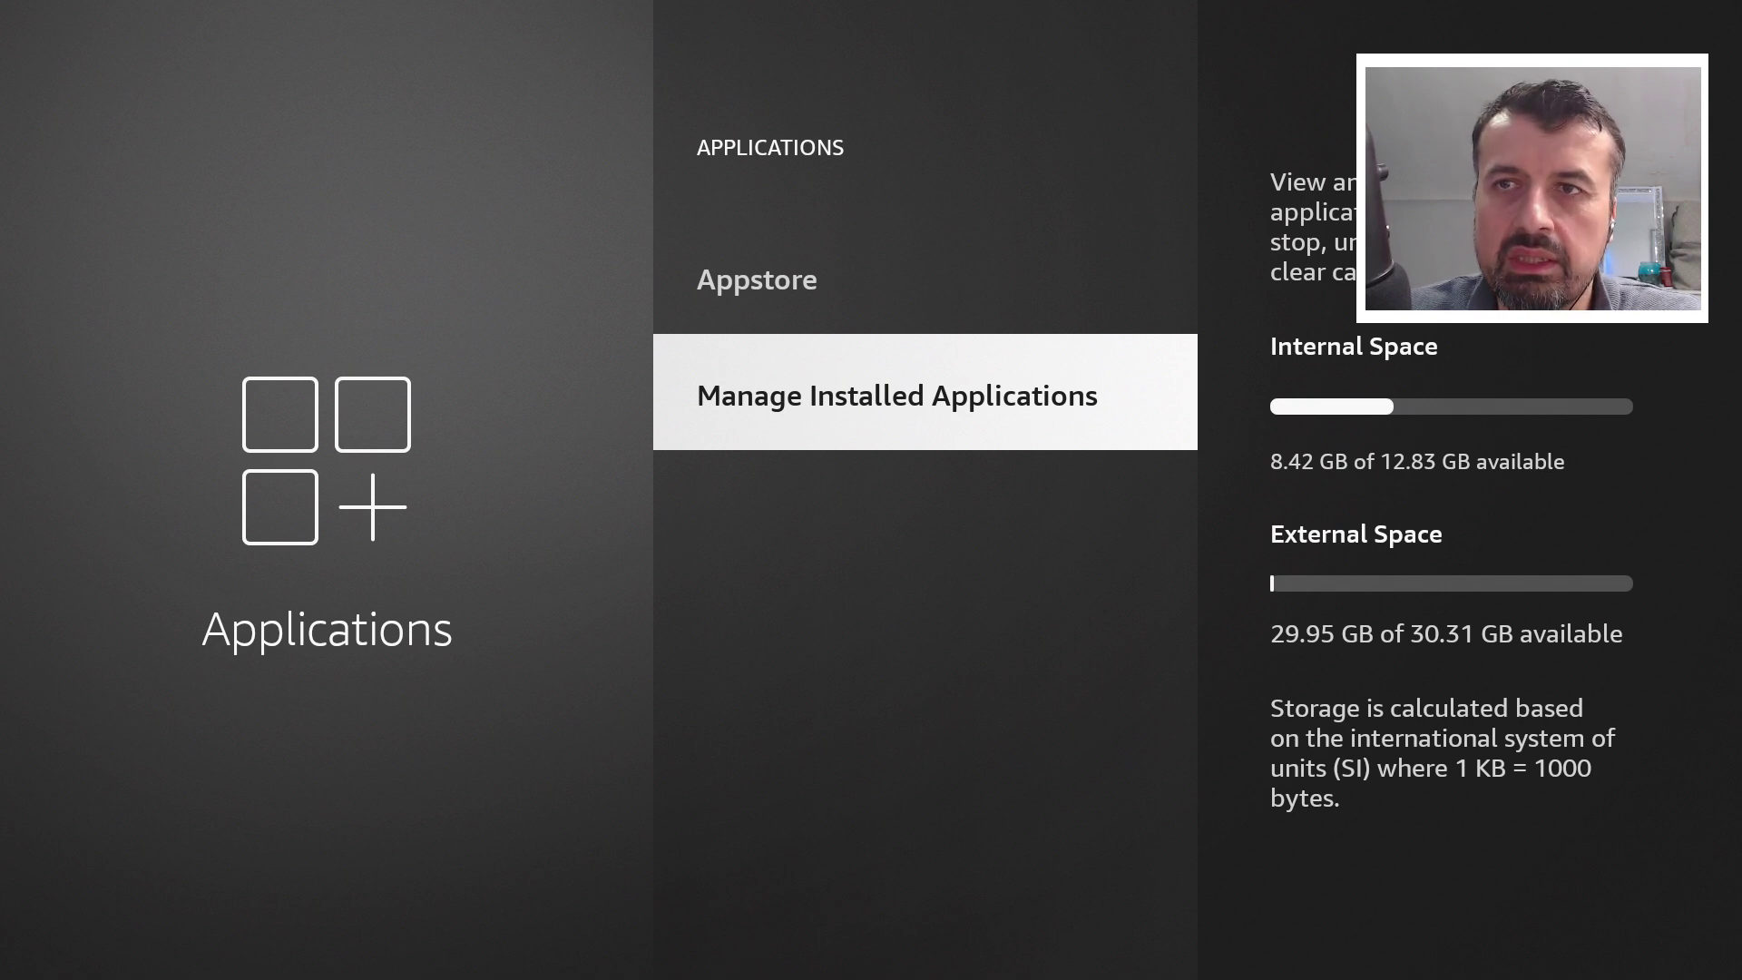
key("Return")
Find Kodi among the installed applications and move it to USB storage.
key("Down")
key("Down")
key("Down")
key("Down")
key("Down")
key("Down")
key("Down")
key("Down")
key("Down")
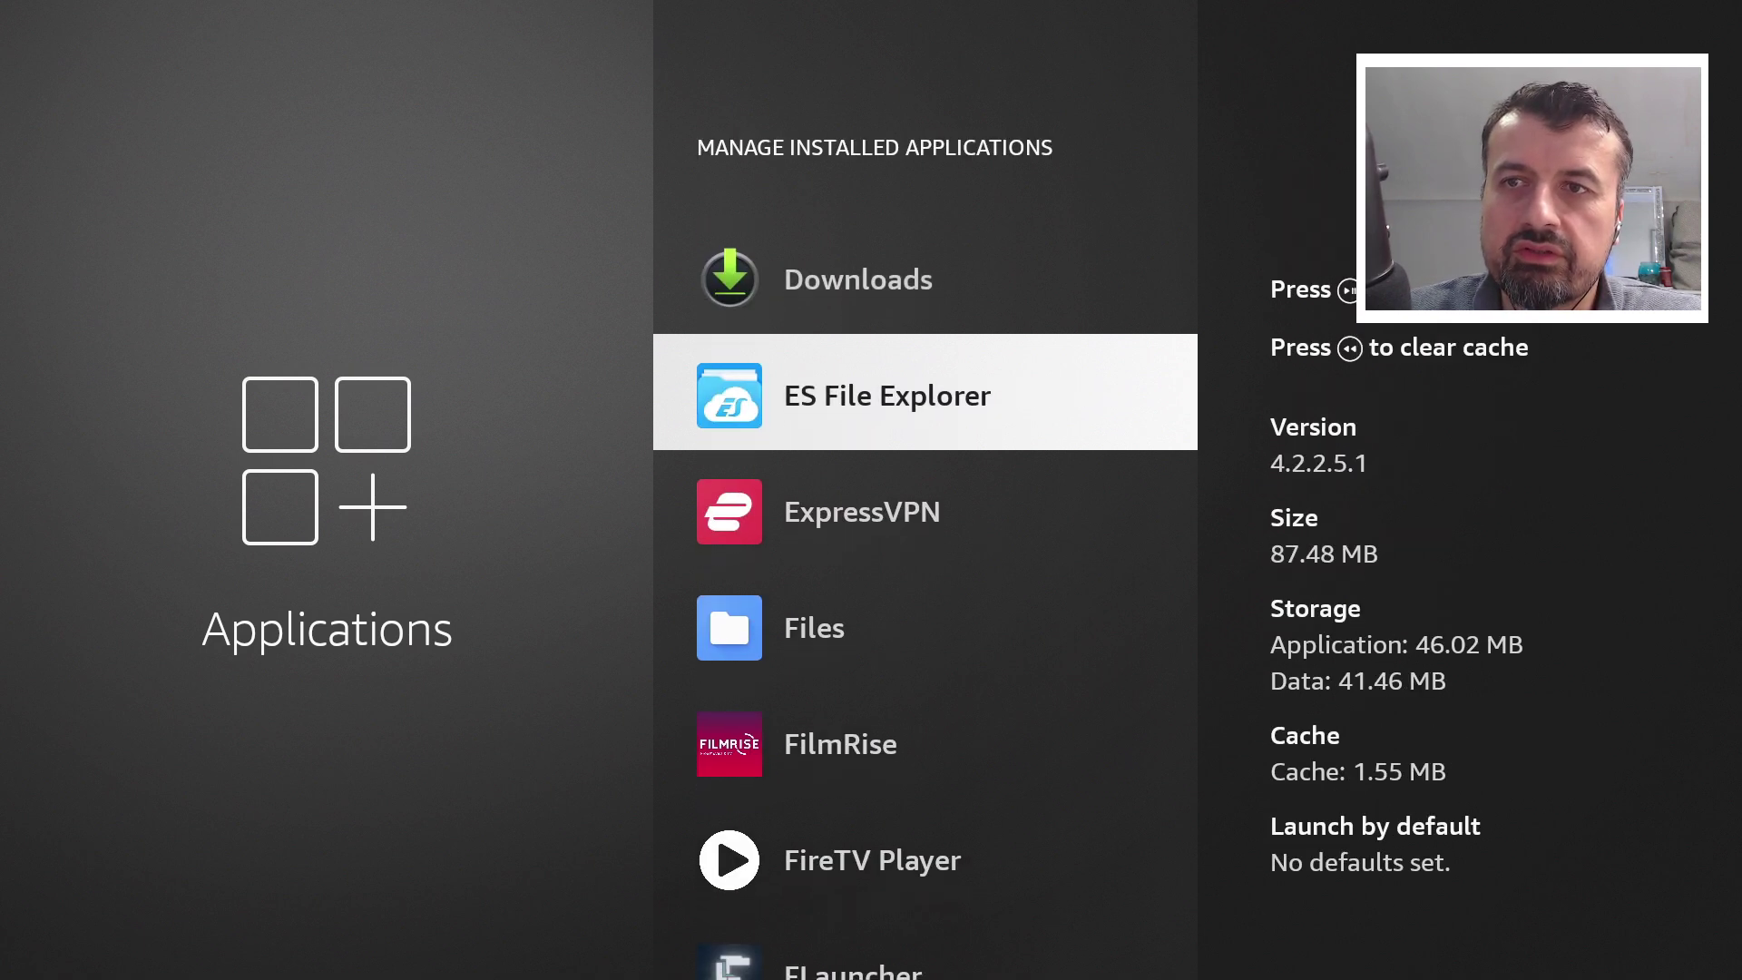
key("Down")
key("Down")
key("Down")
key("Down")
key("Down")
key("Down")
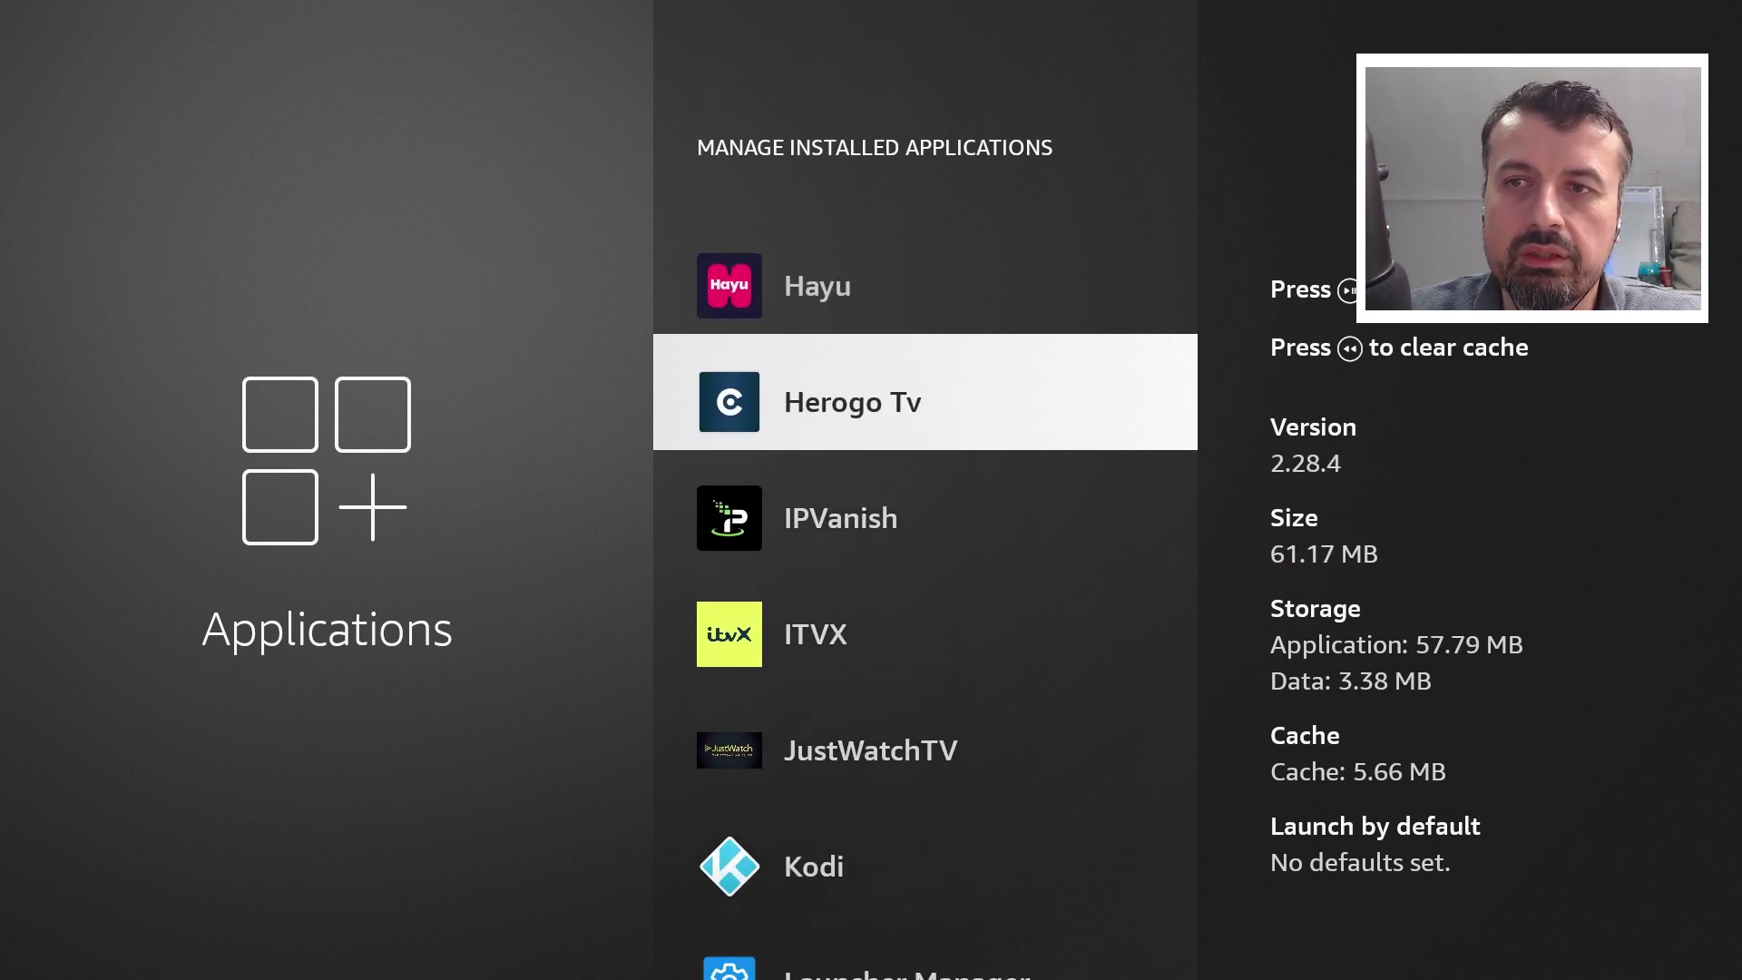
key("Return")
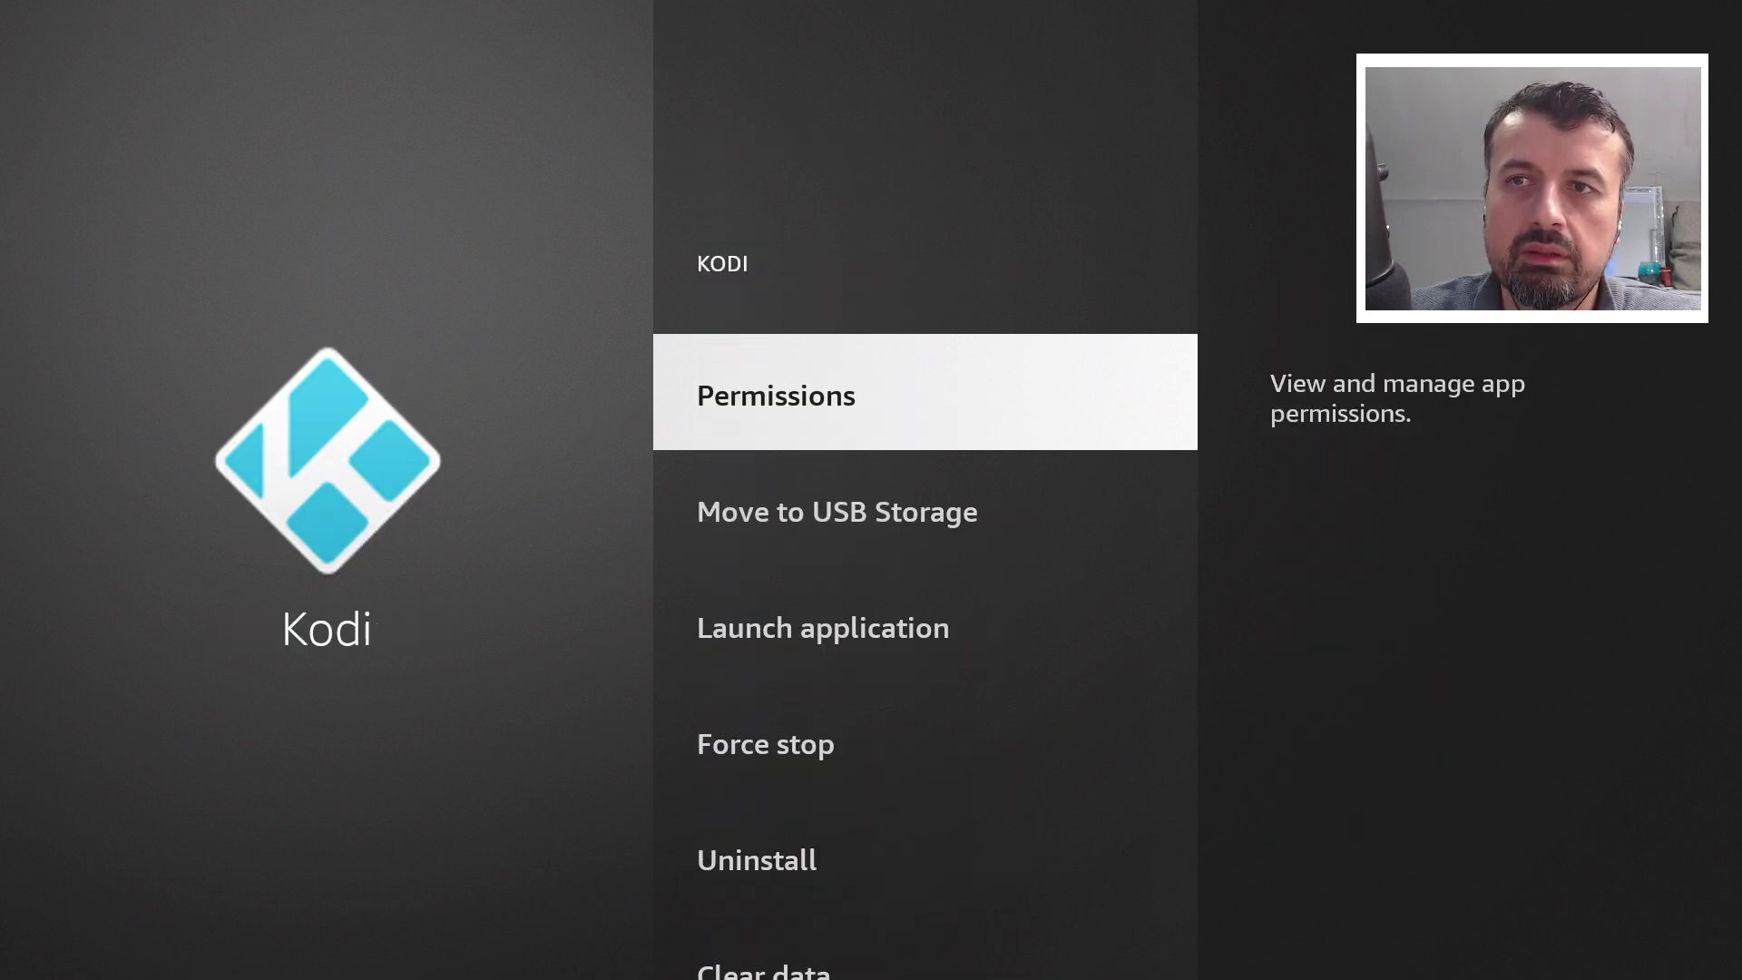
key("Down")
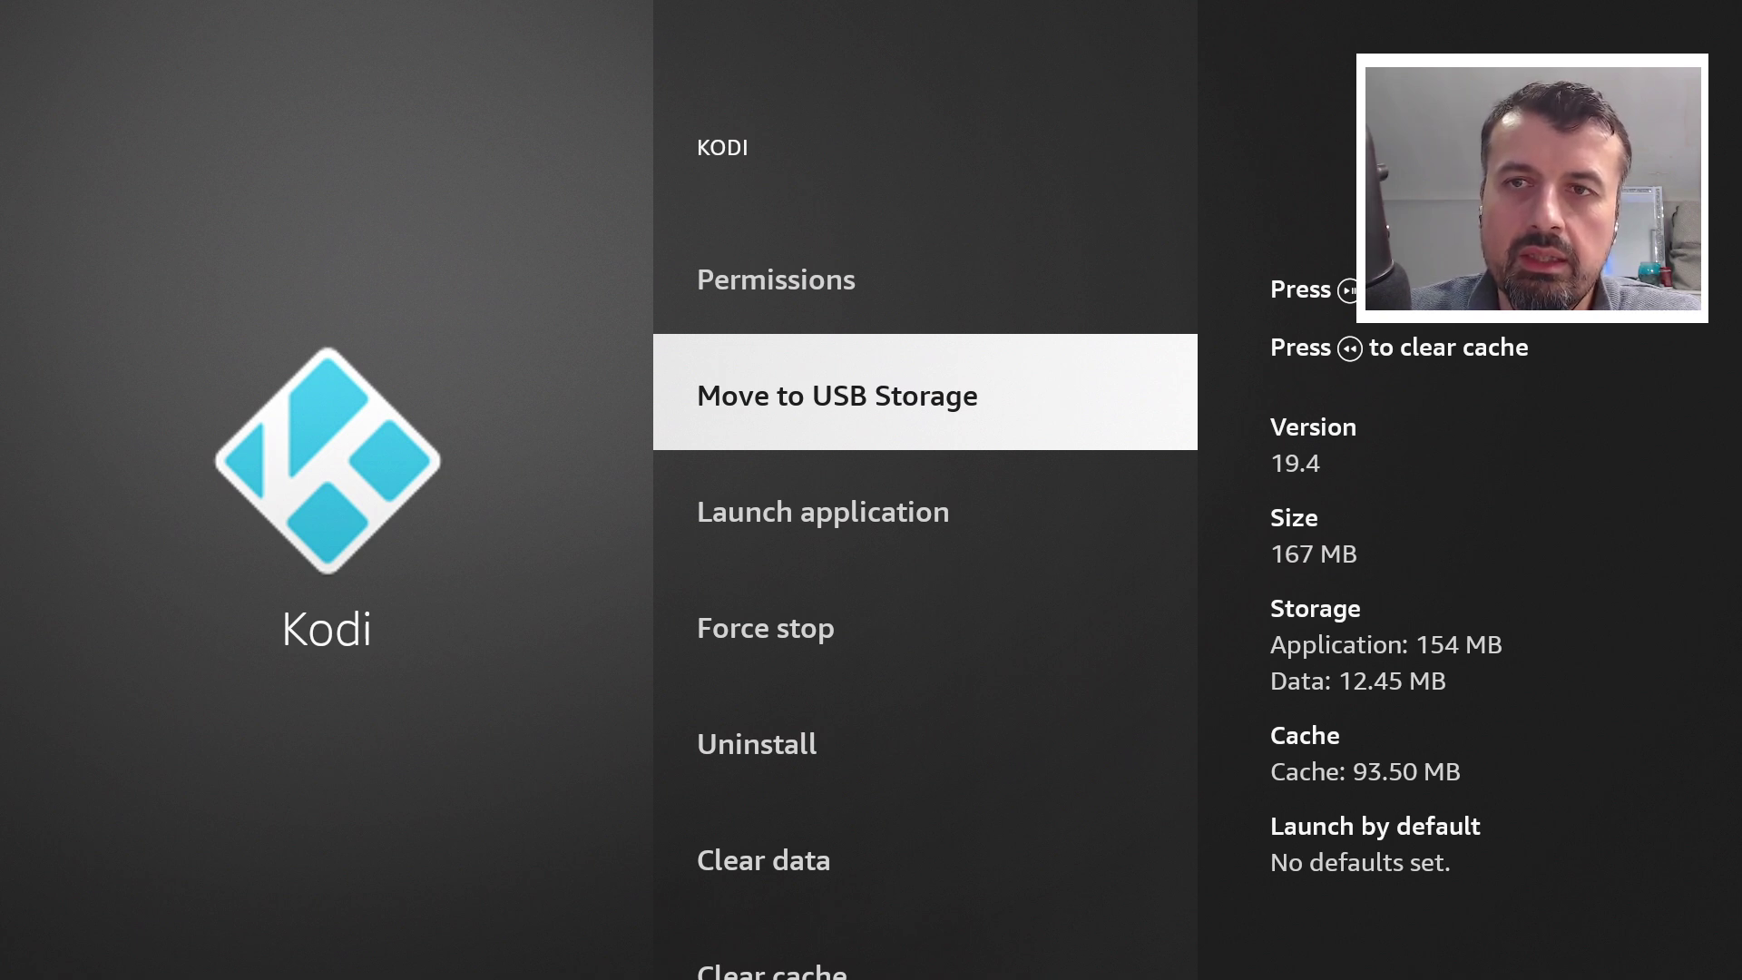
key("Return")
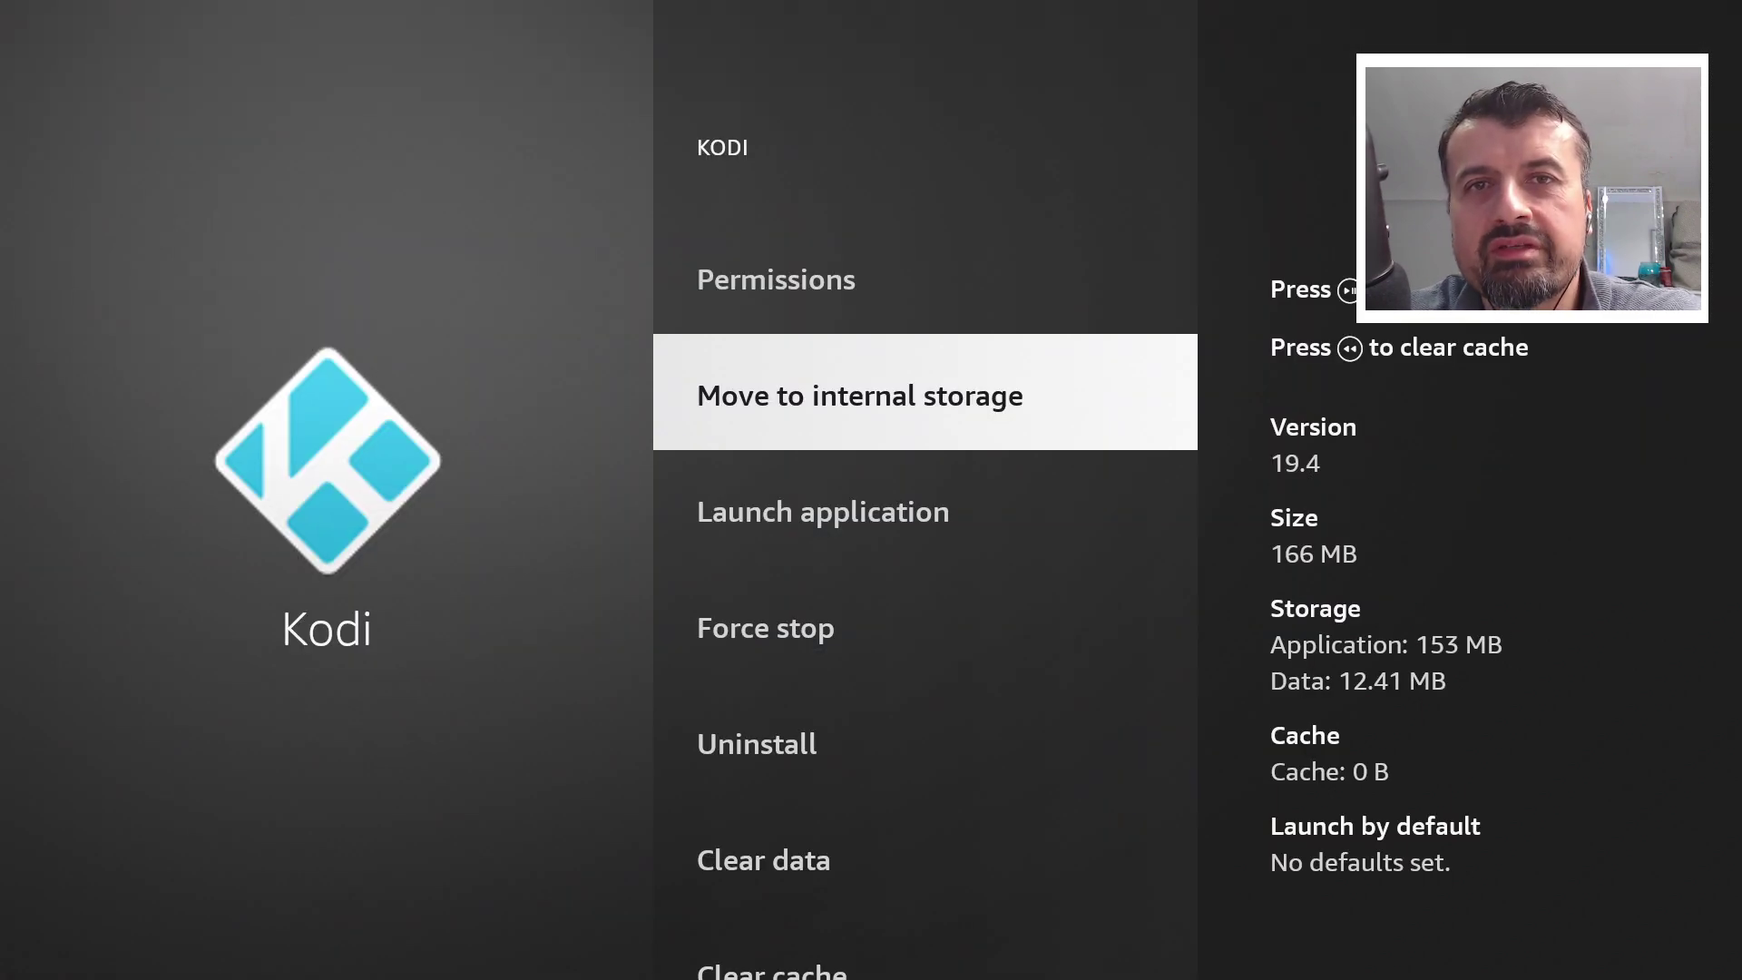
key("Down")
key("Down")
key("Up")
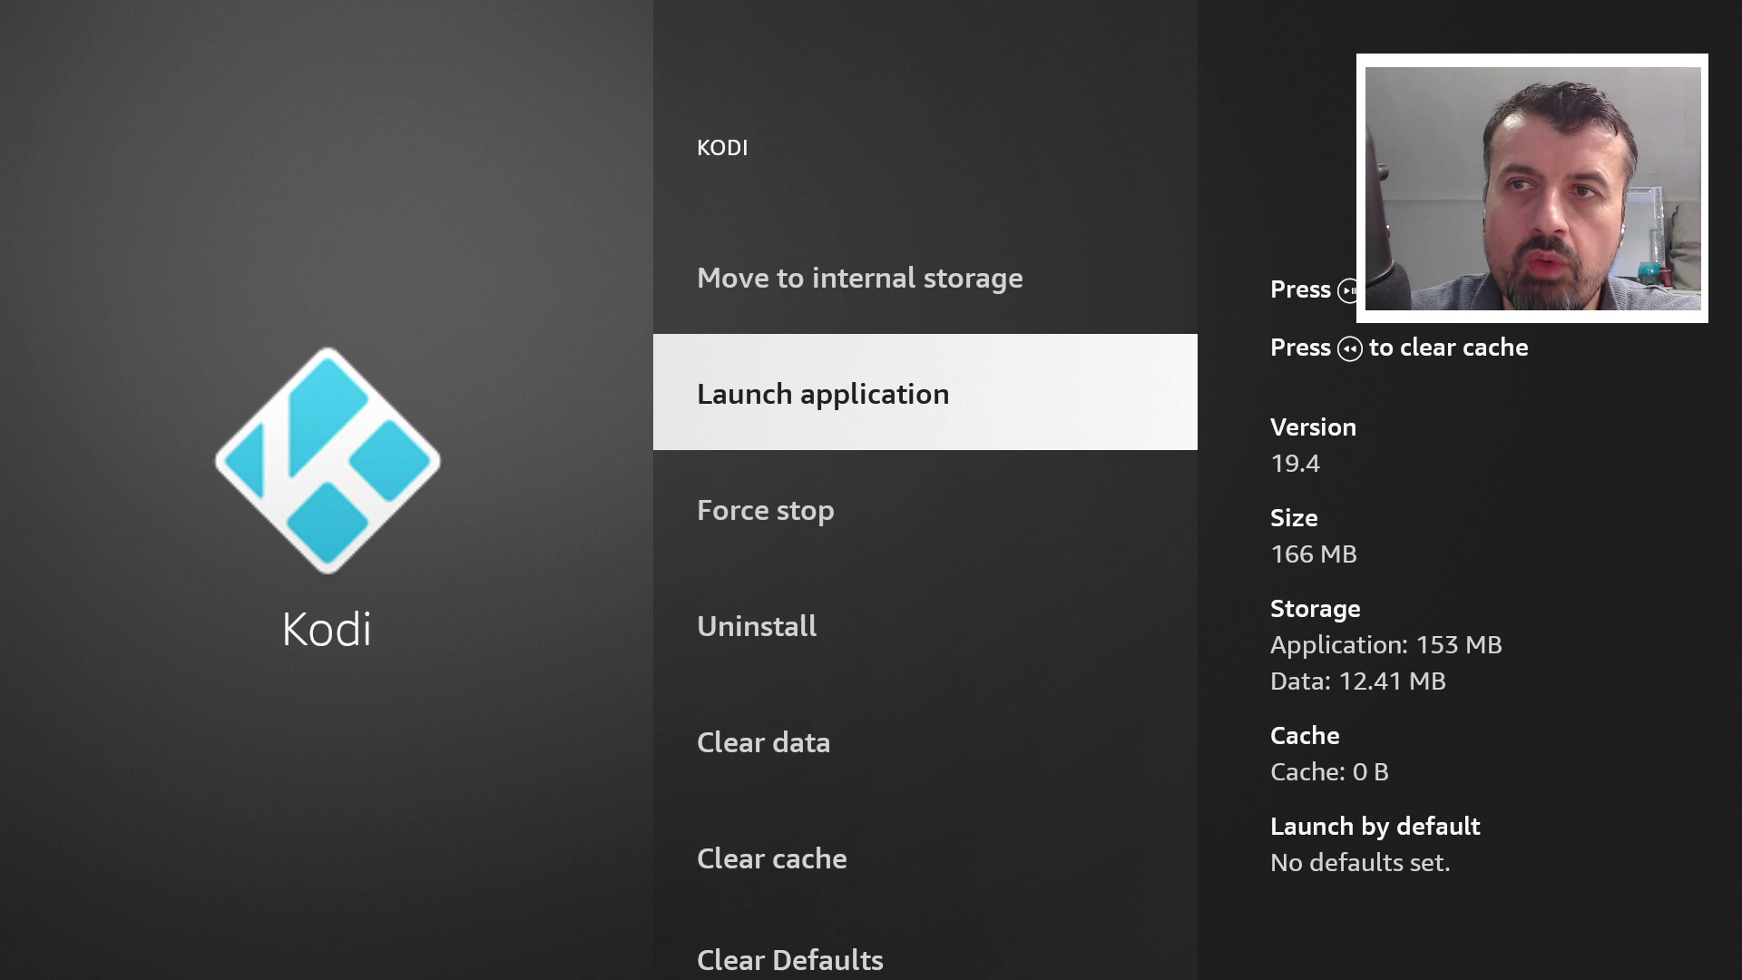
key("Up")
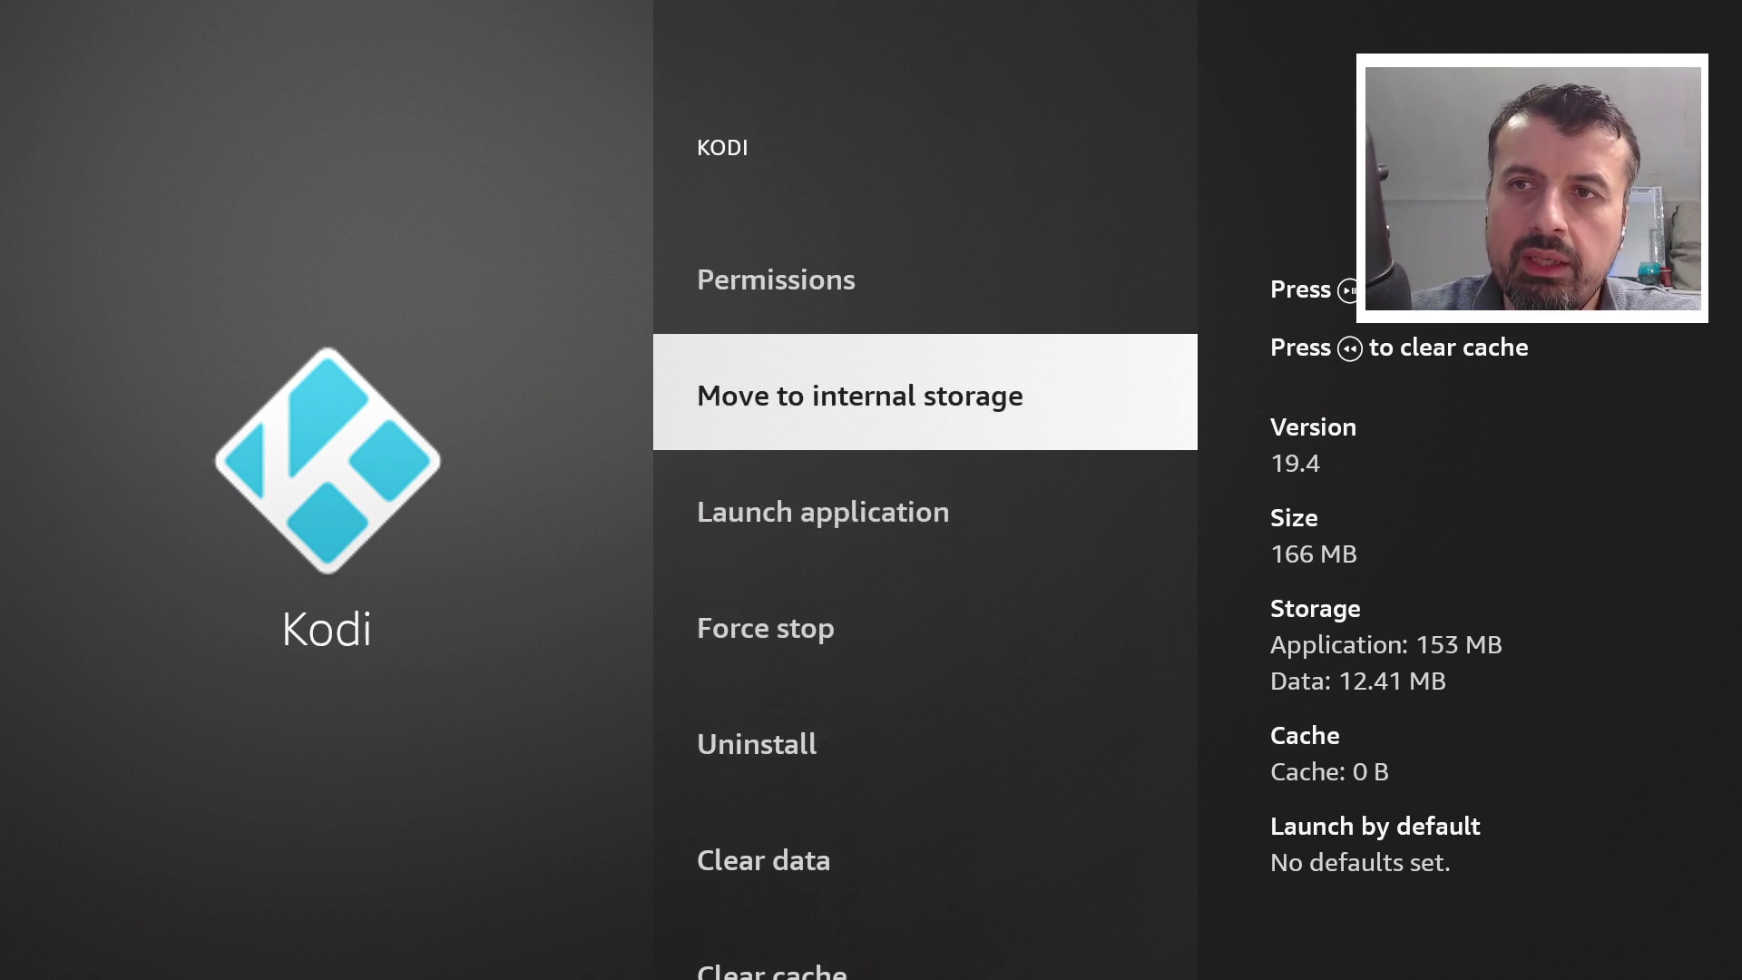
Return to the installed applications list and open JustWatchTV to check its storage move options.
key("Escape")
key("Down")
key("Up")
key("Up")
key("Up")
key("Up")
key("Down")
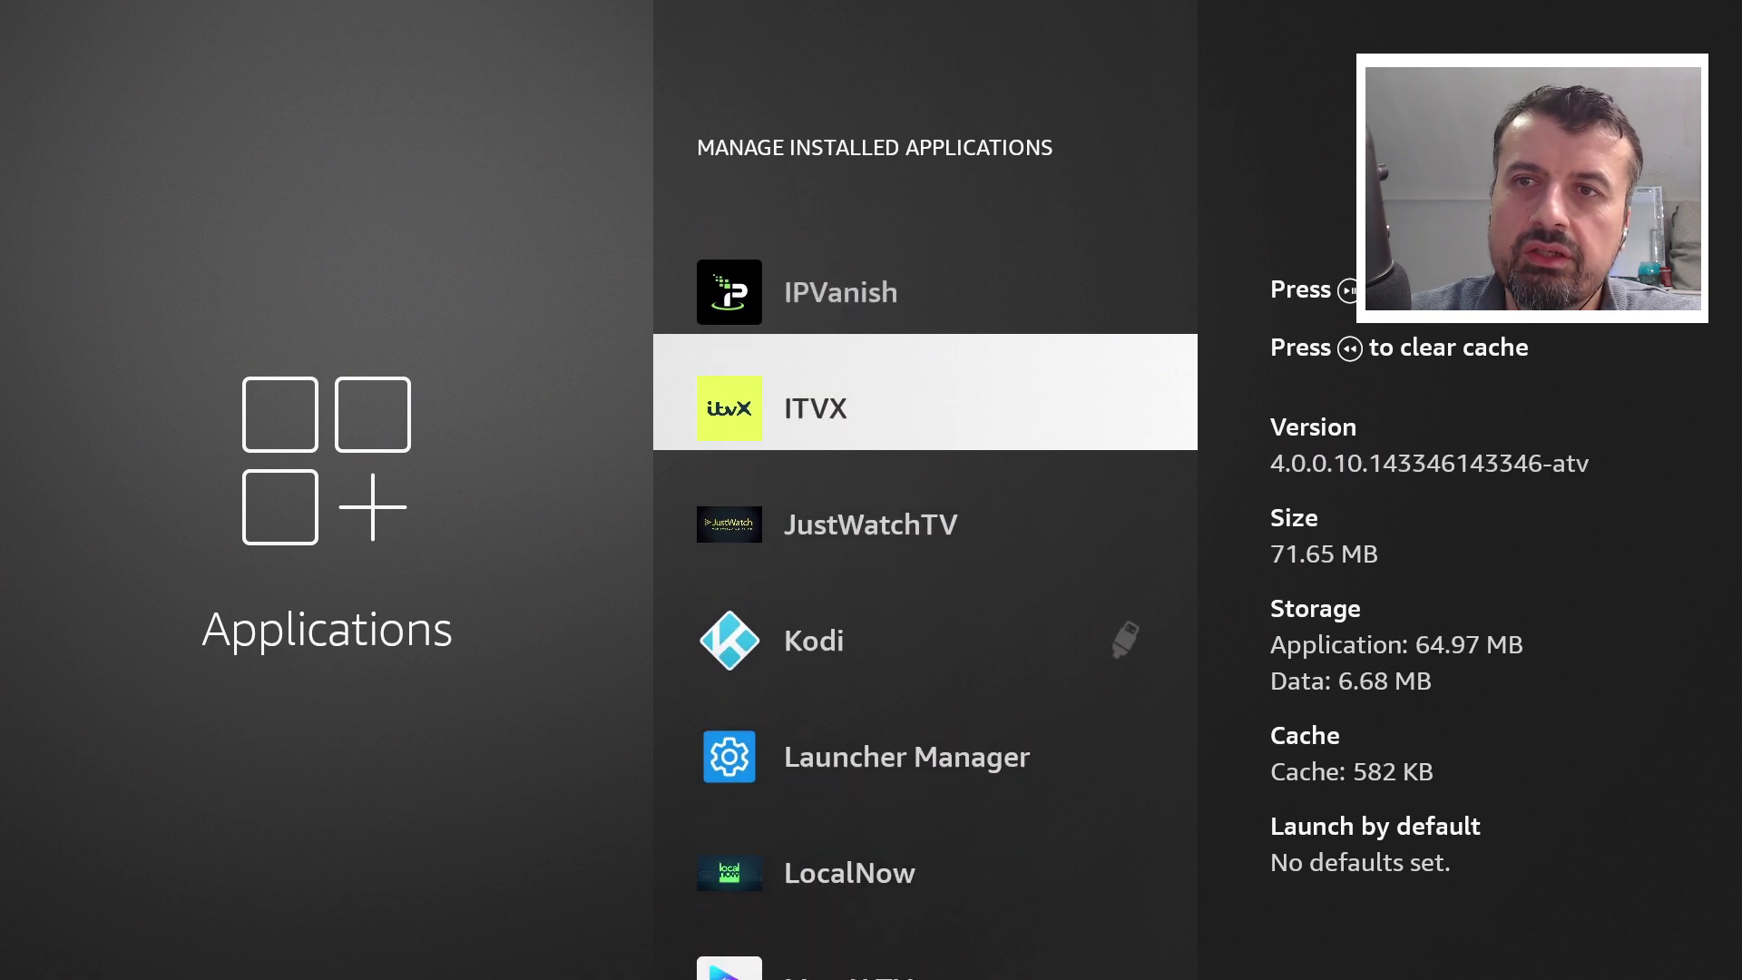
key("Down")
key("Return")
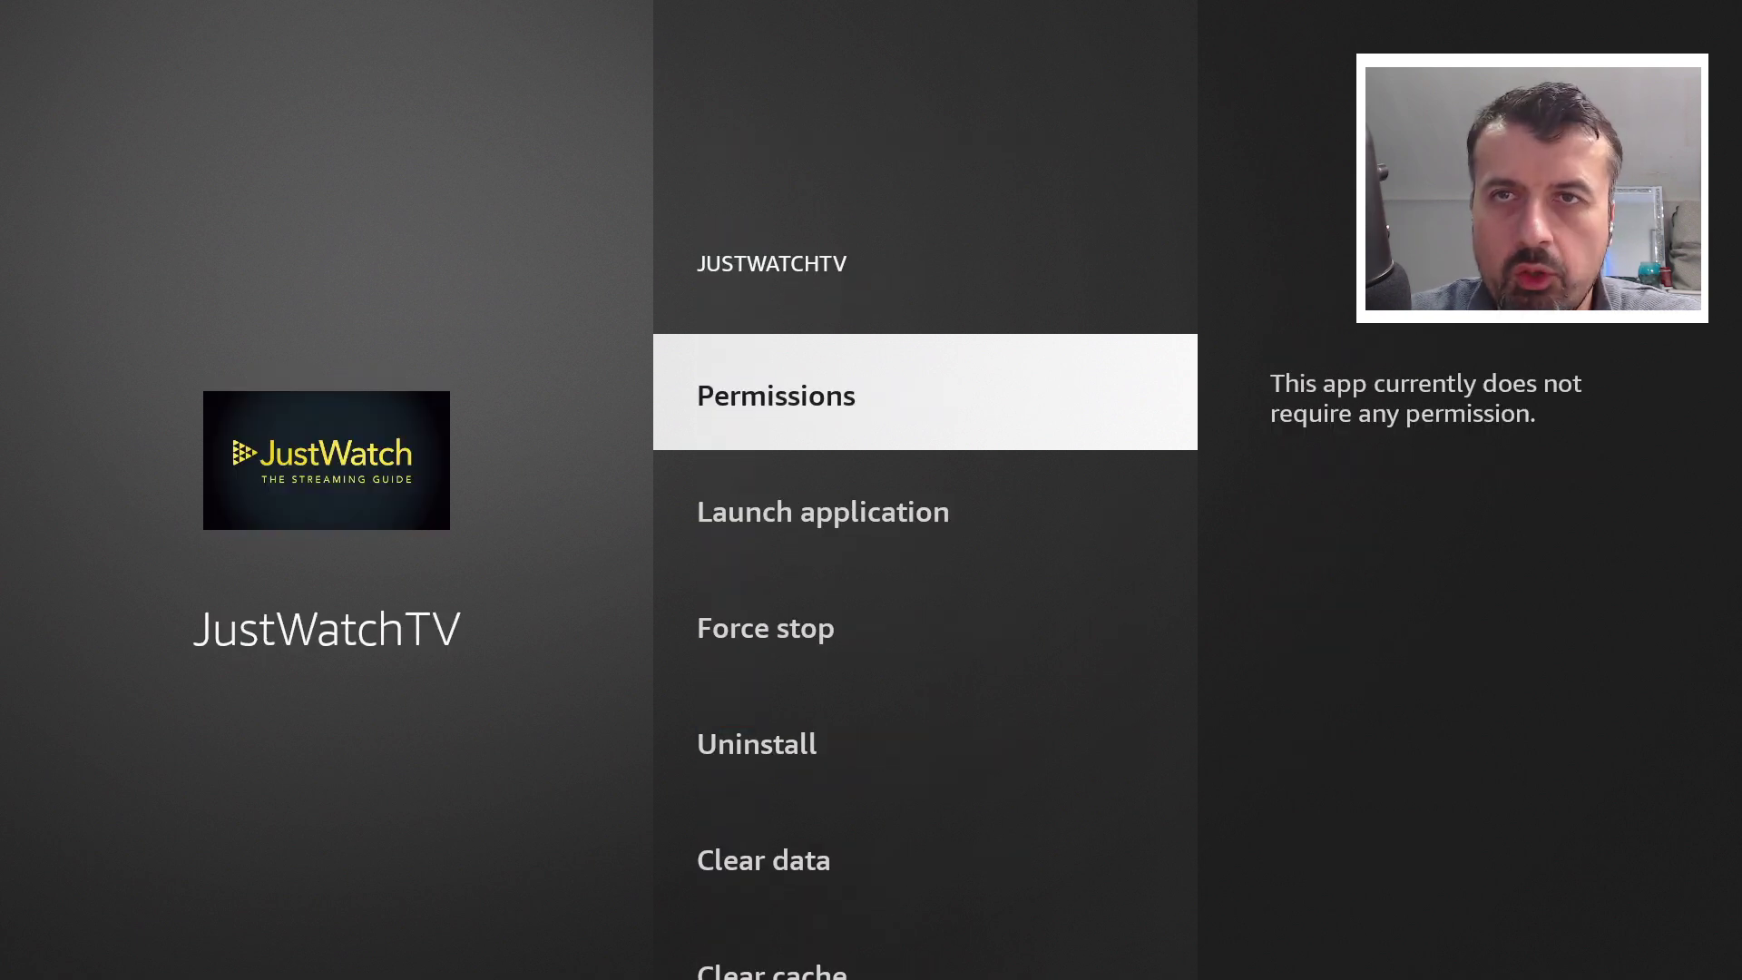
Leave JustWatchTV and open Tubi's management options to check whether it can be moved.
key("Escape")
key("Down")
key("Return")
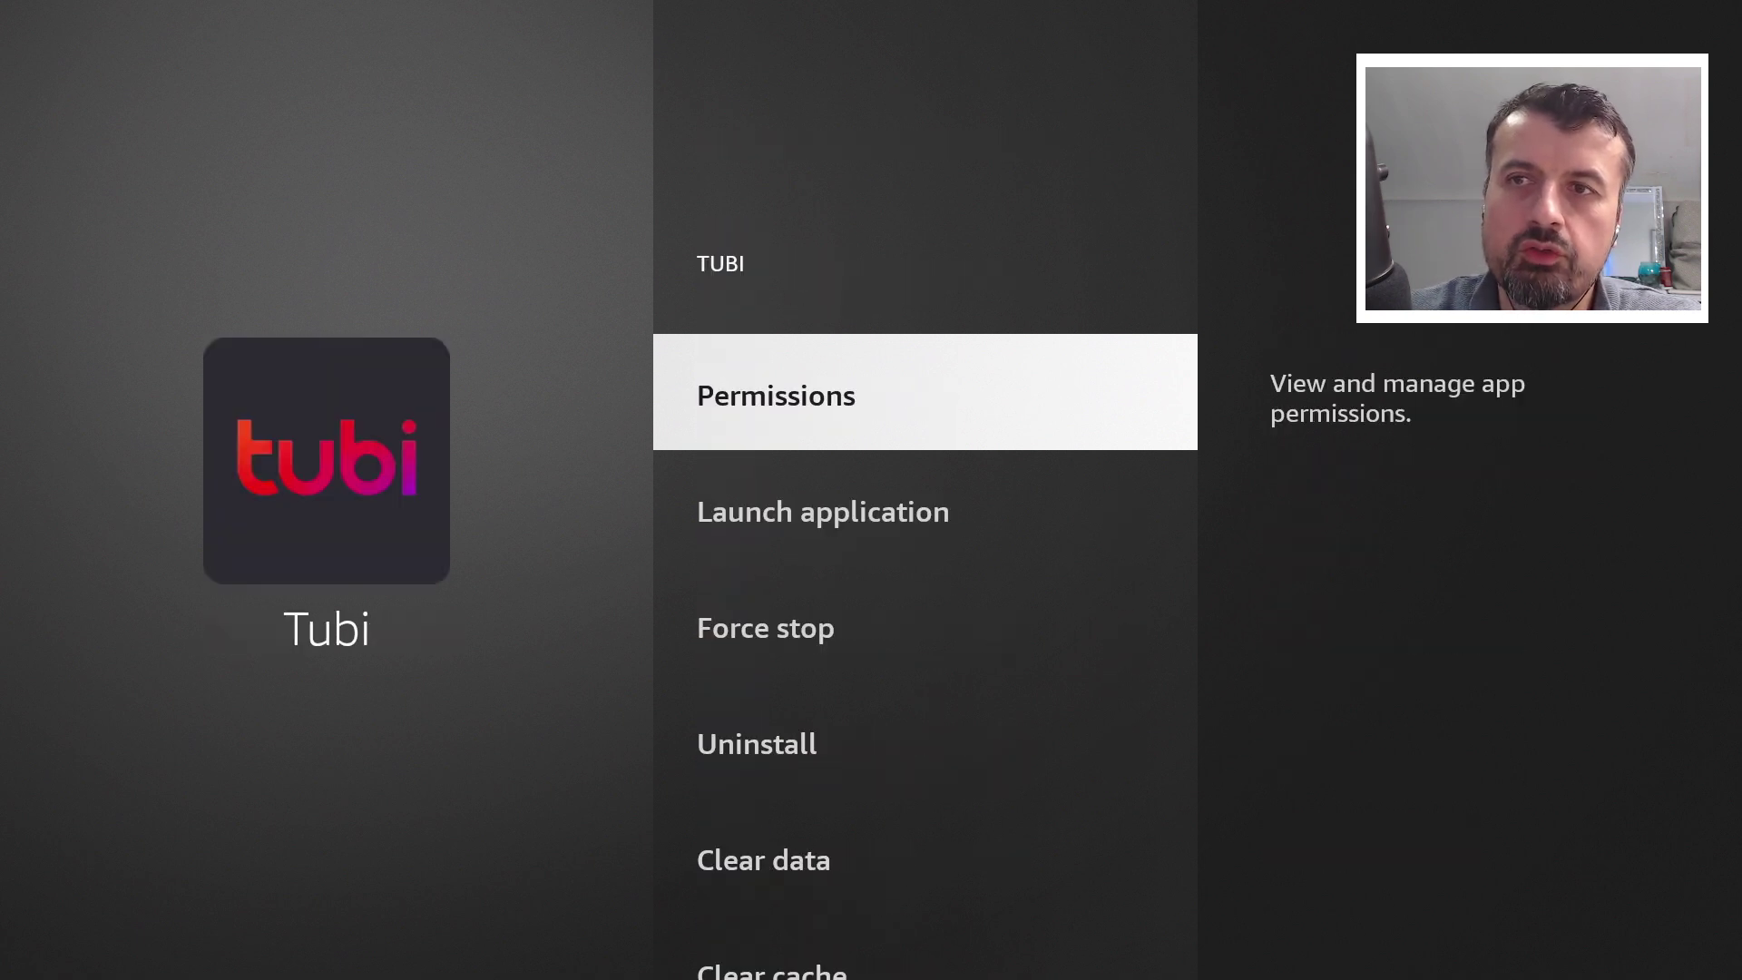
Leave Tubi, check the management options of Xiaomi TV+ further down the list, and return to the list.
key("Escape")
key("Down")
key("Down")
key("Down")
key("Down")
key("Down")
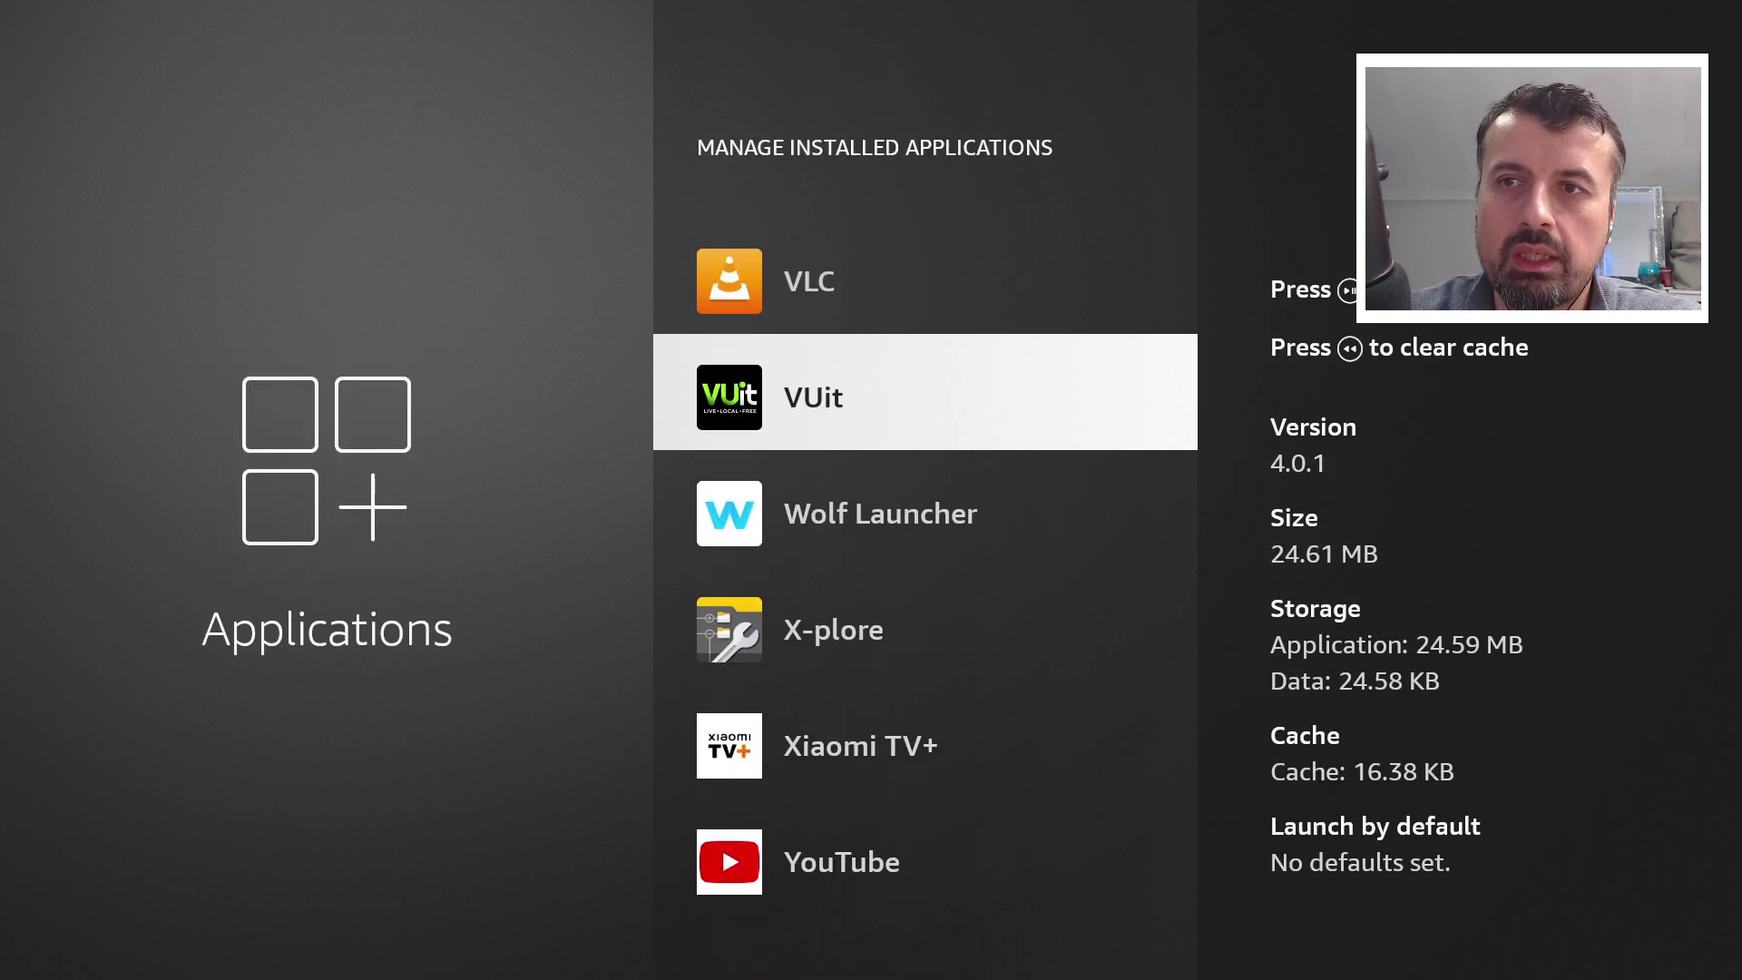
key("Return")
key("Down")
key("Down")
key("Down")
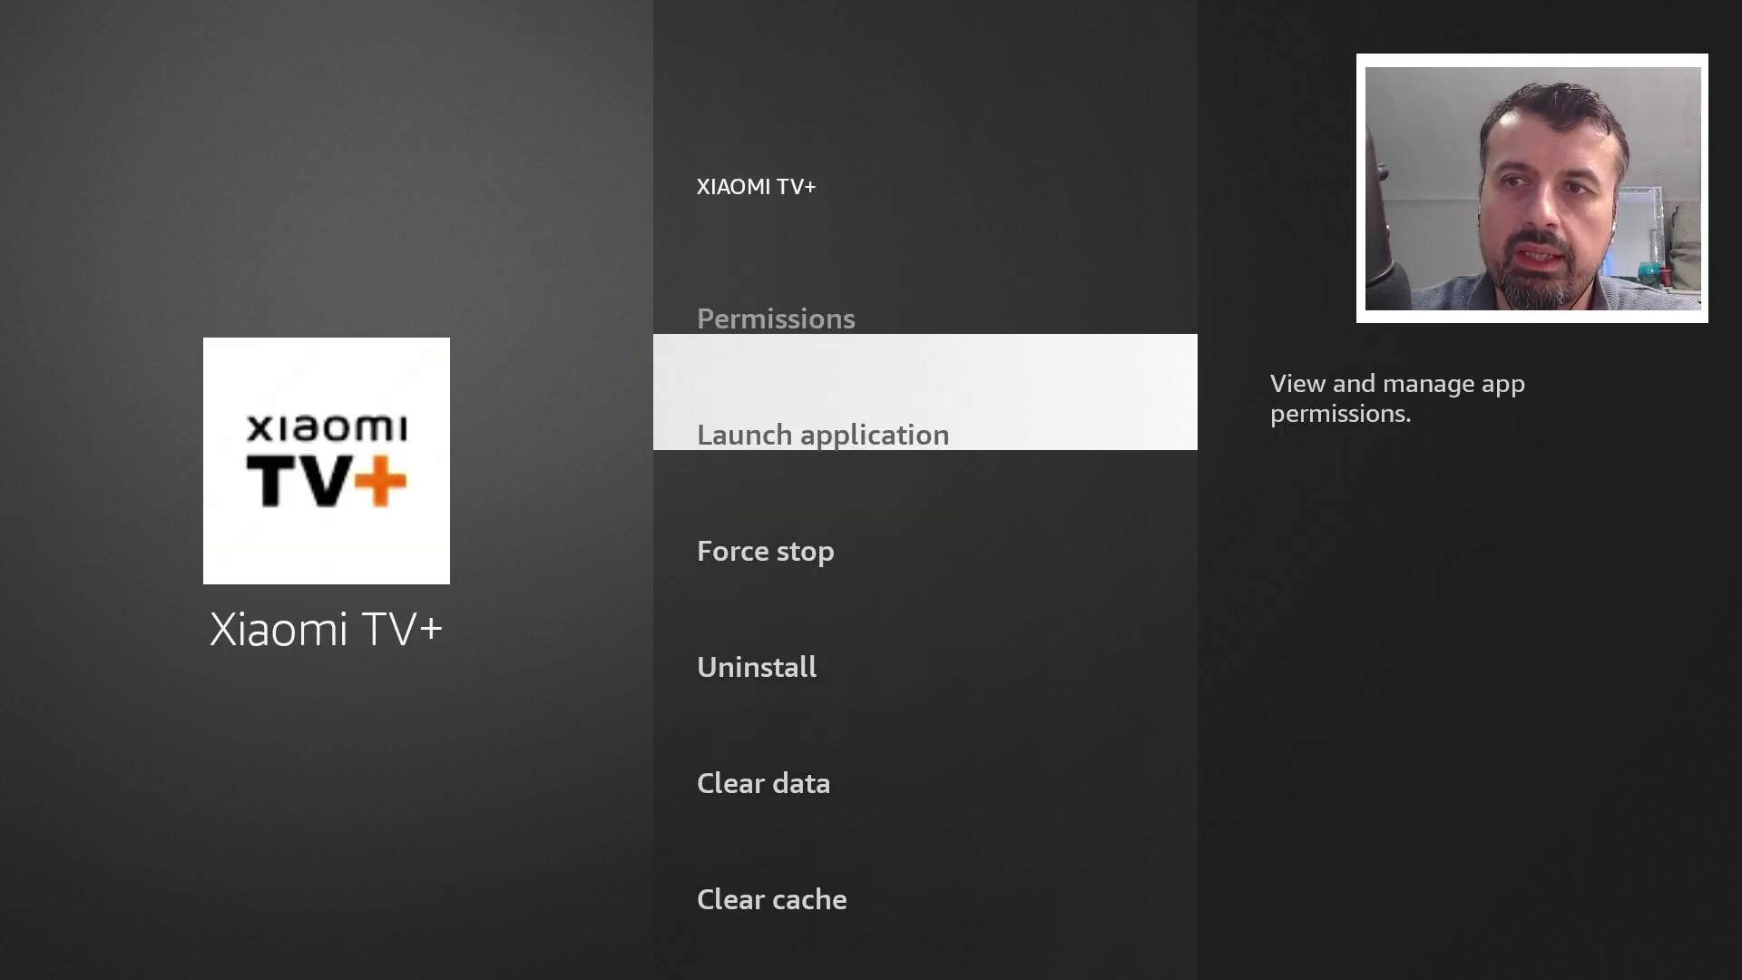
key("Escape")
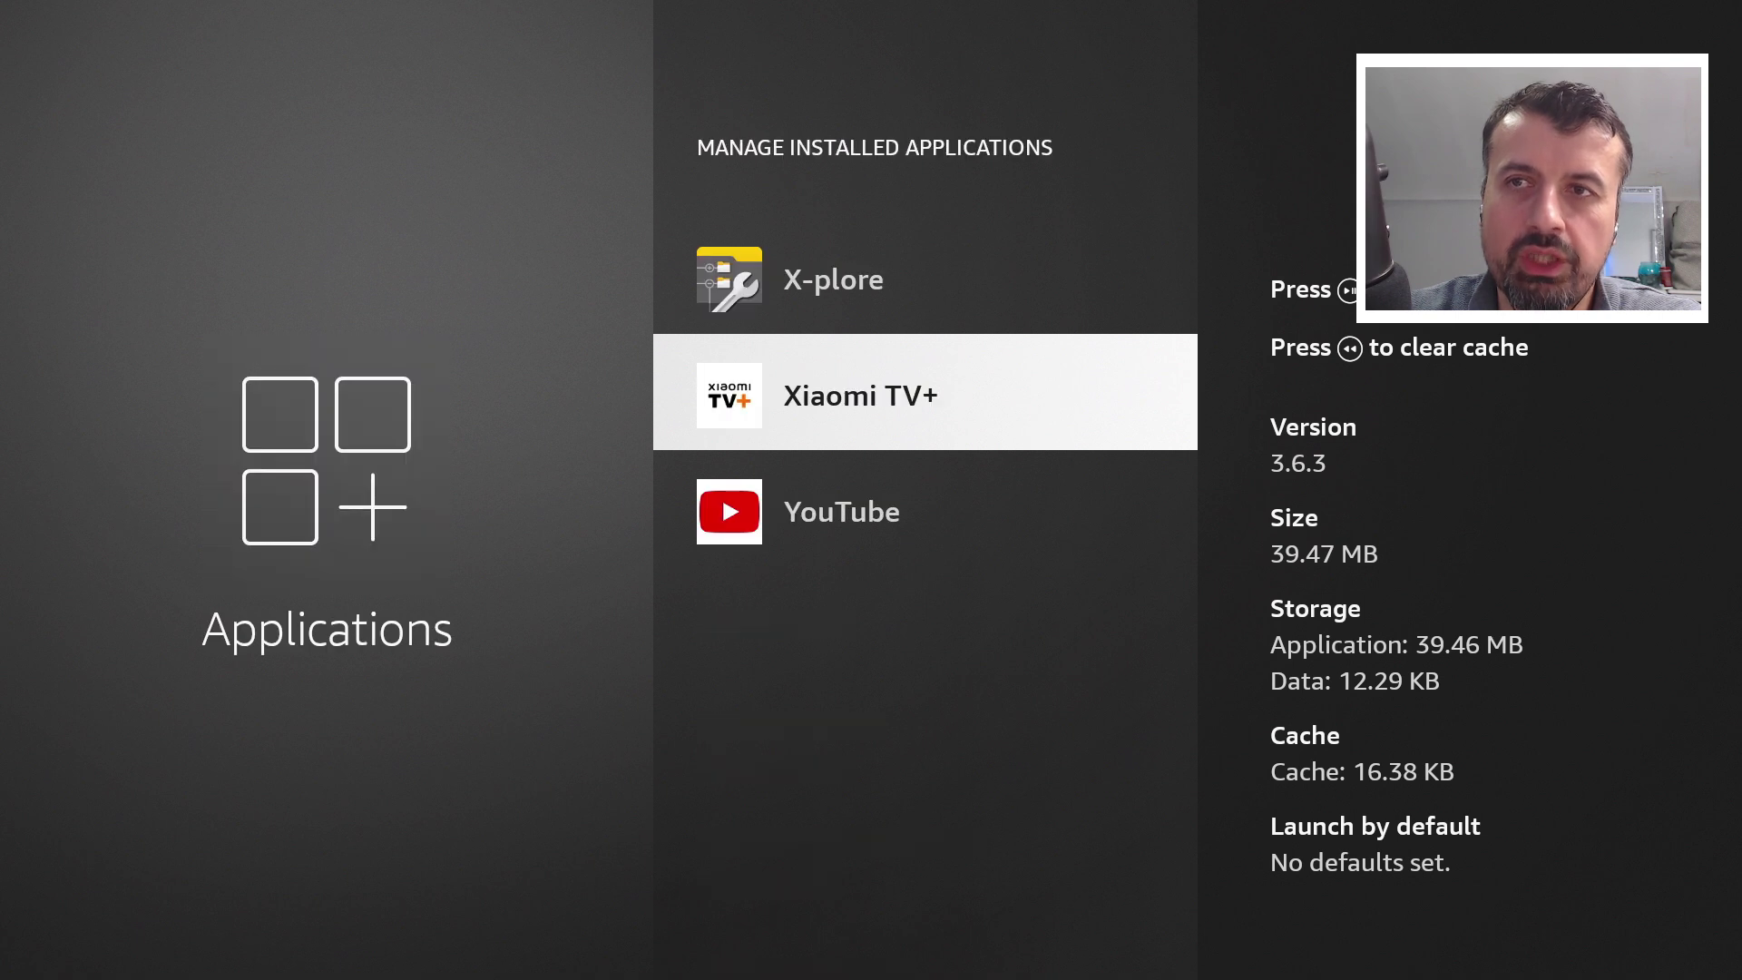
Examine the size and storage details of the installed applications between Tubi and Xiaomi TV+.
key("Up")
key("Up")
key("Up")
key("Up")
key("Up")
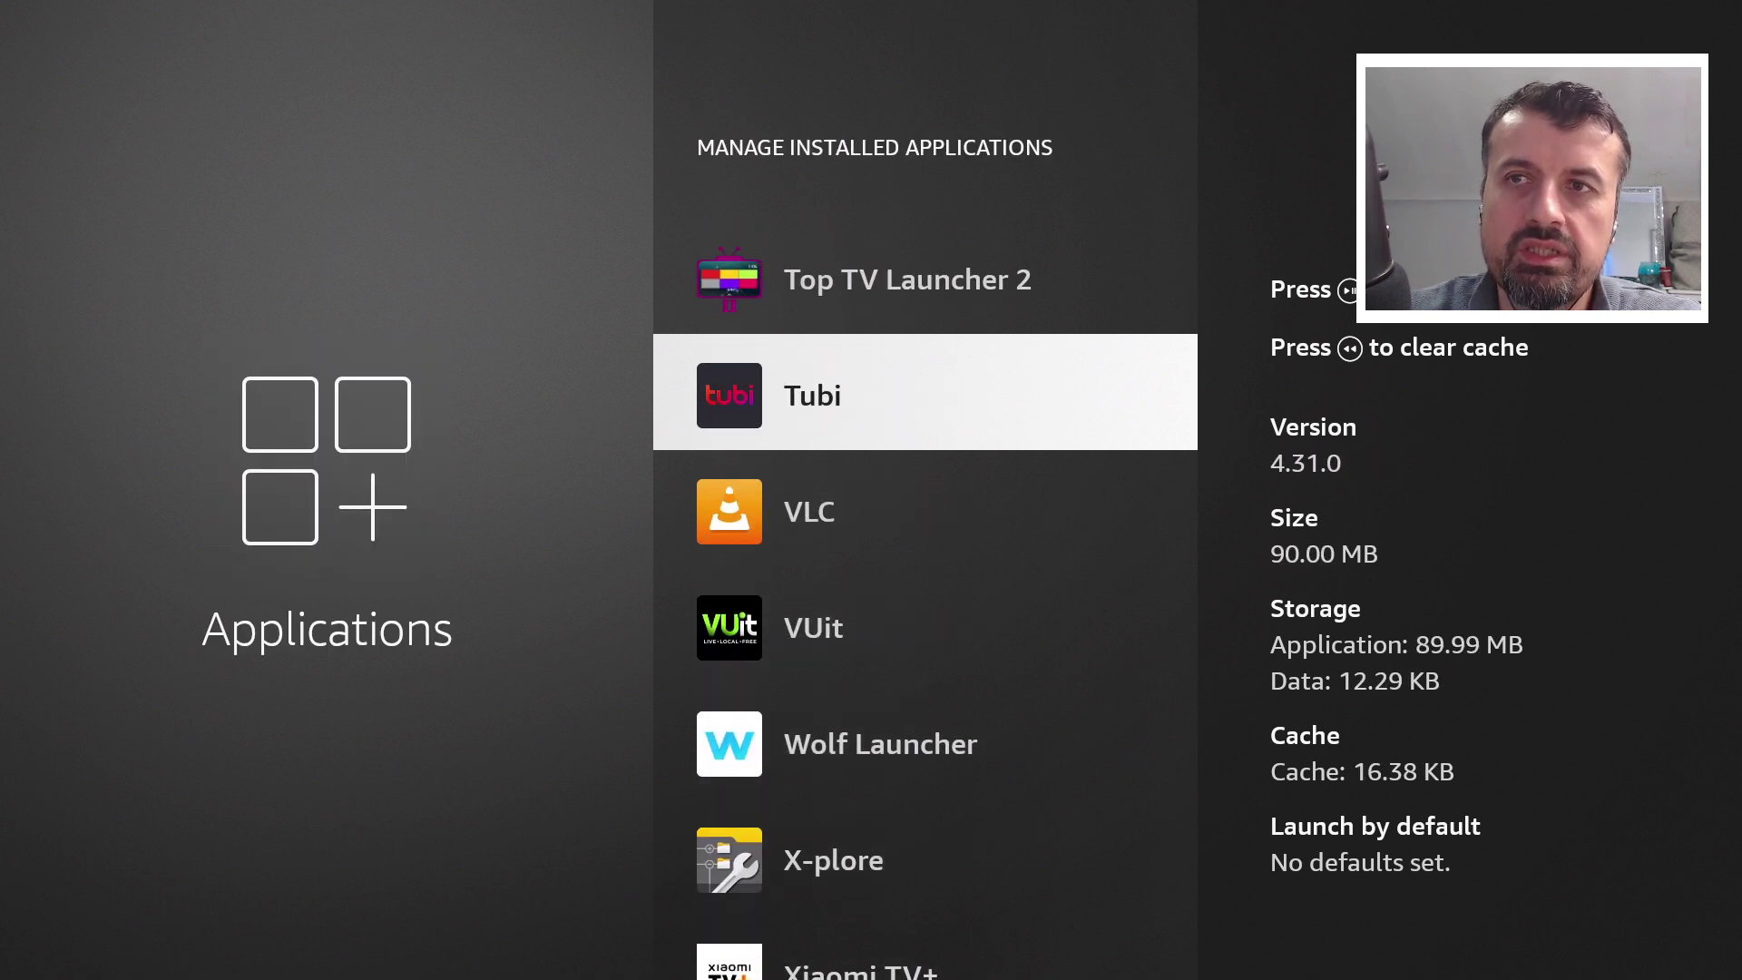
key("Down")
key("Down")
key("Down")
key("Down")
key("Down")
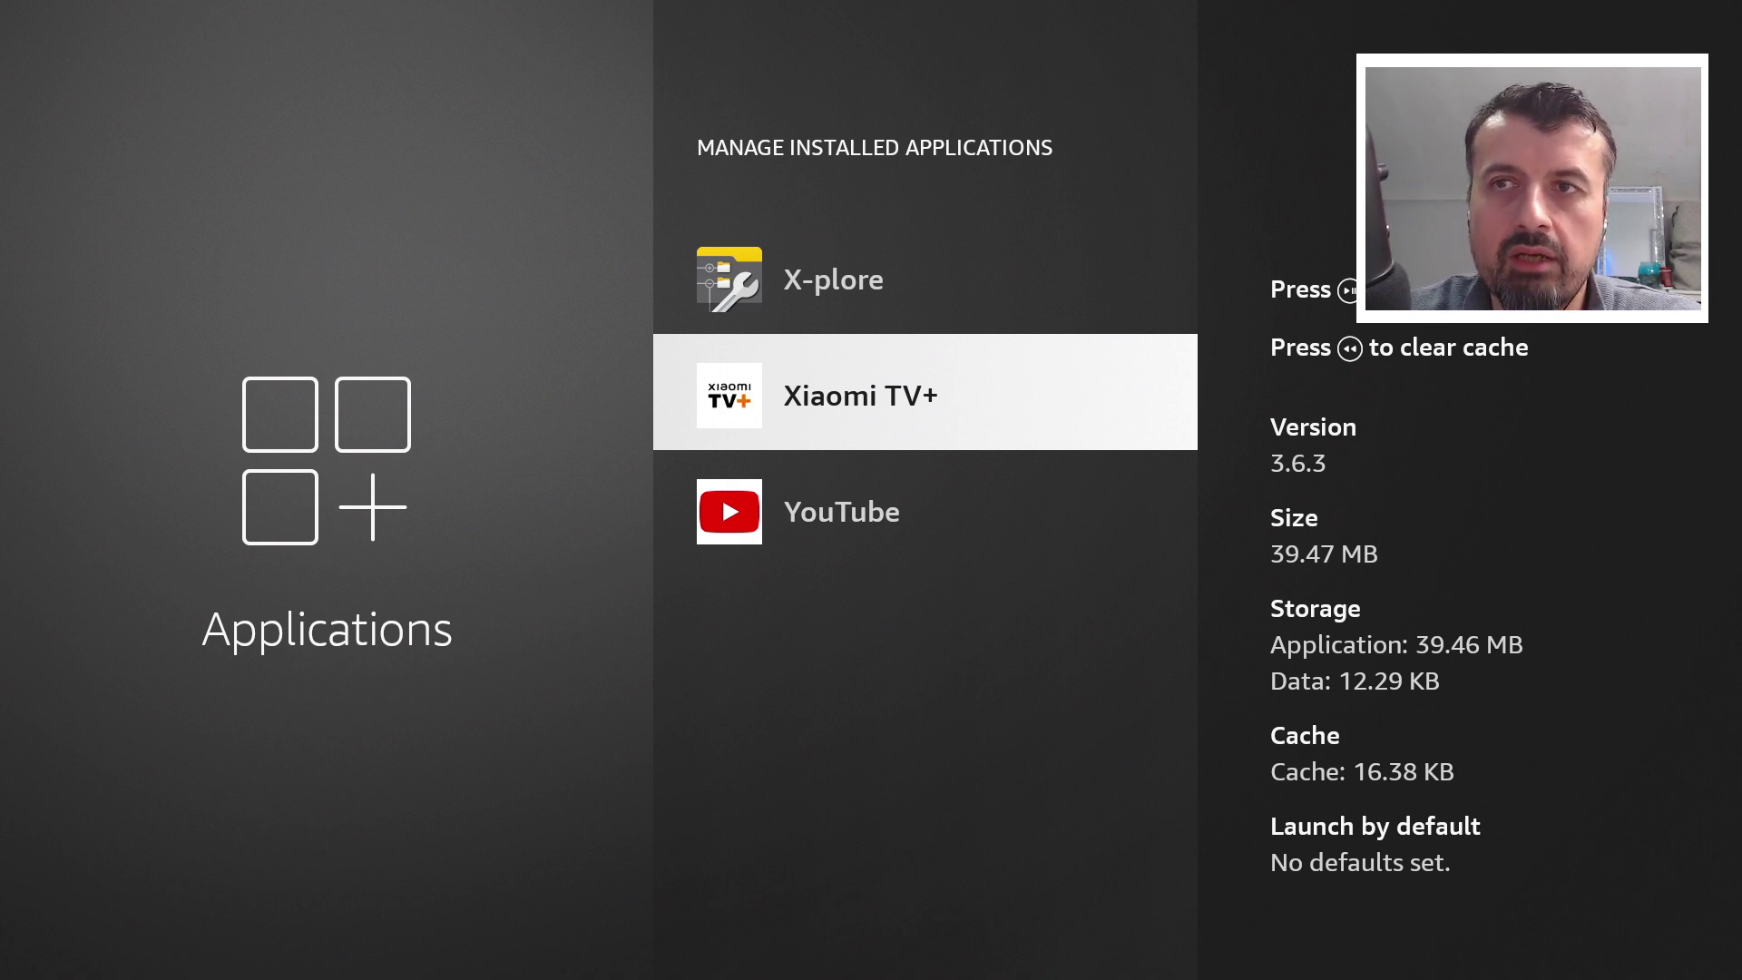
Switch to the X-plore file manager and expand App manager to show its Installed and System folders.
key("Up")
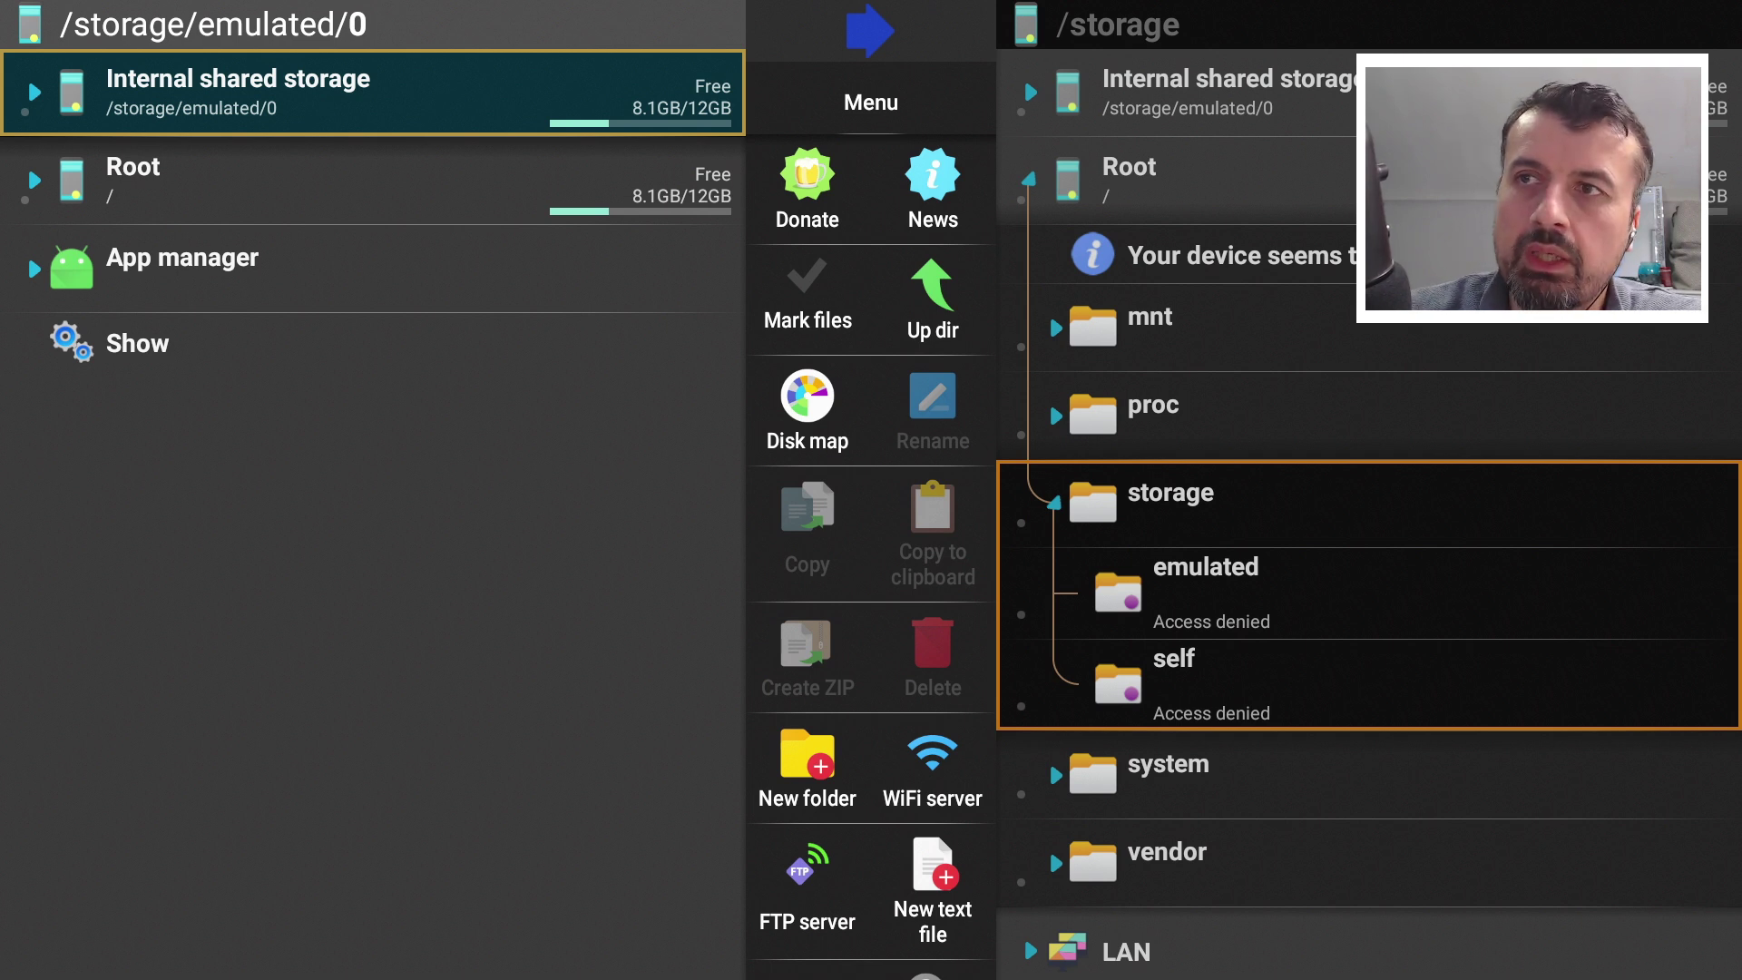
key("Down")
key("Down")
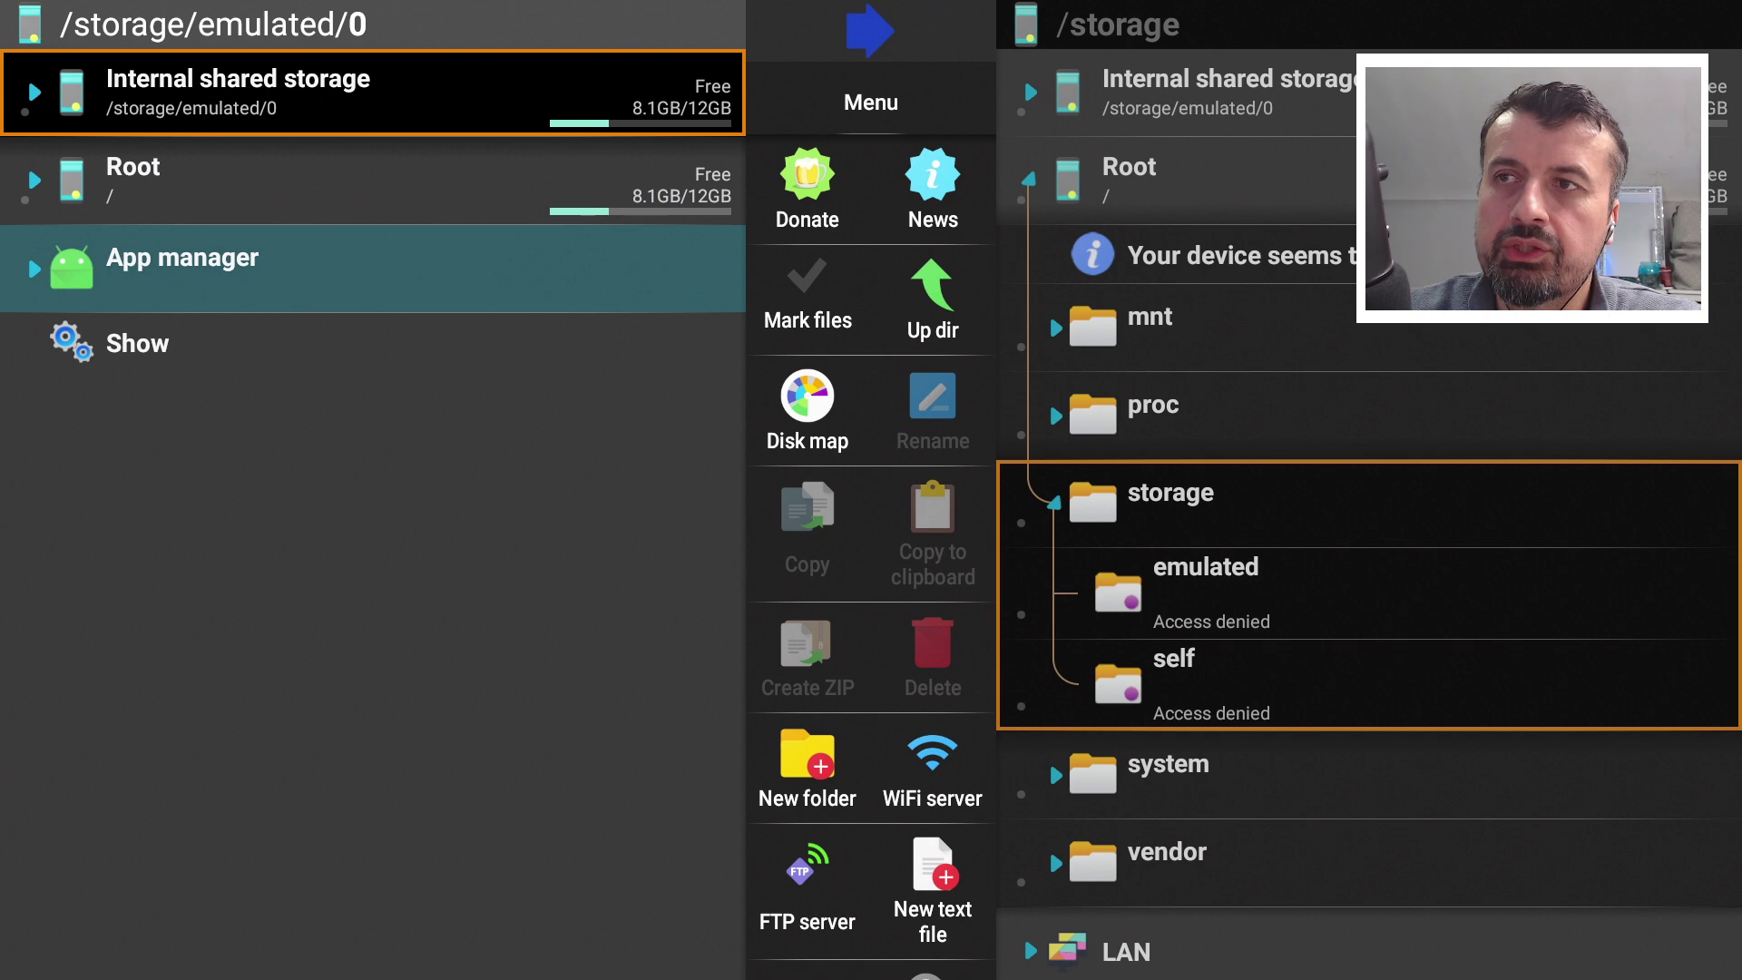
key("Return")
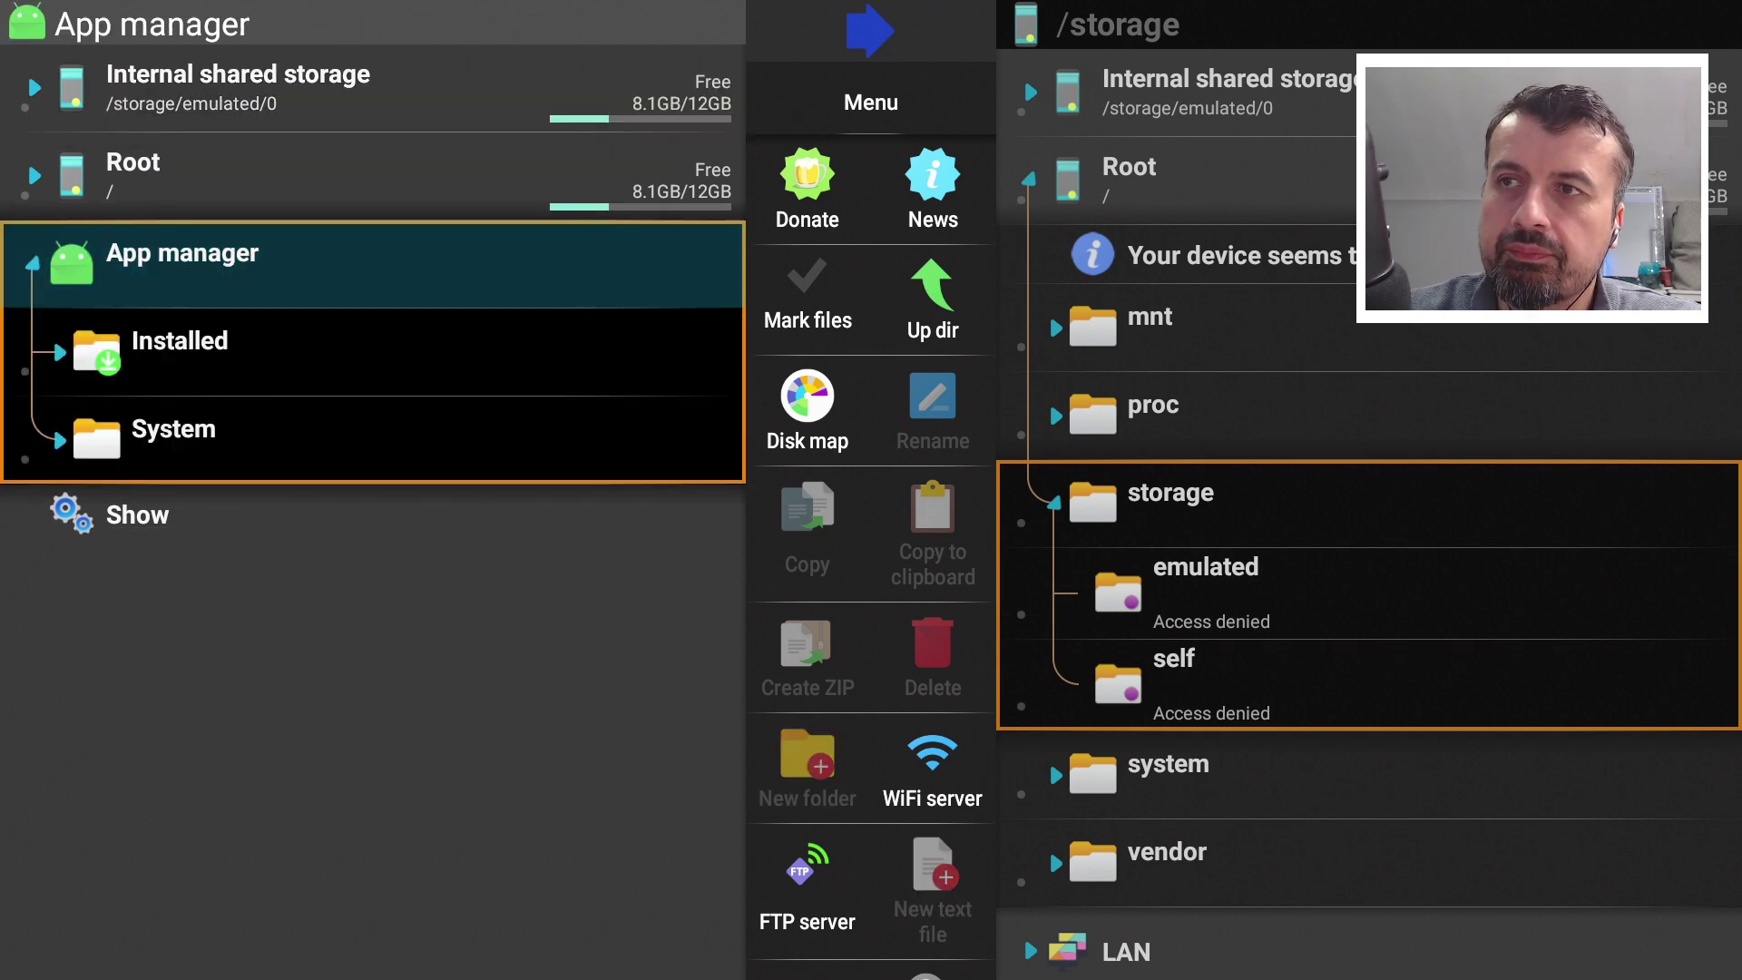
Expand the Installed folder in App manager and examine the sizes of the listed apps down to Launcher Manager.
key("Down")
key("Return")
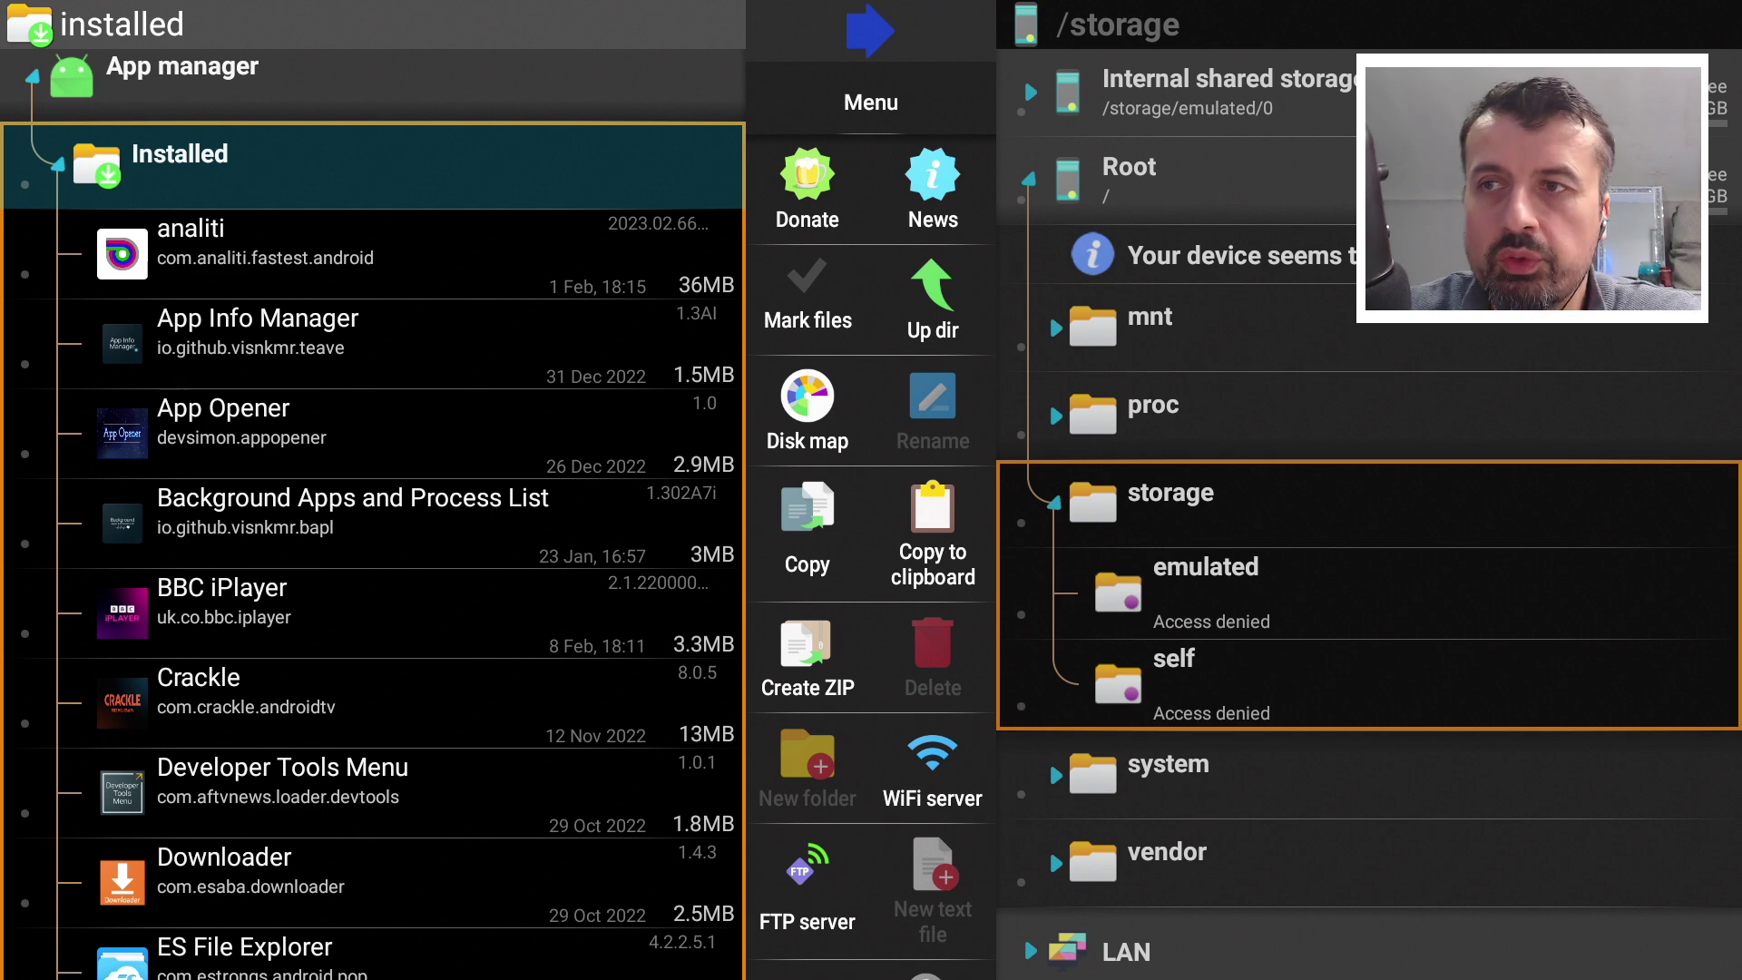
key("Down")
key("Down")
key("Down")
key("Down")
key("Down")
key("Down")
key("Down")
key("Down")
key("Down")
key("Down")
key("Down")
key("Down")
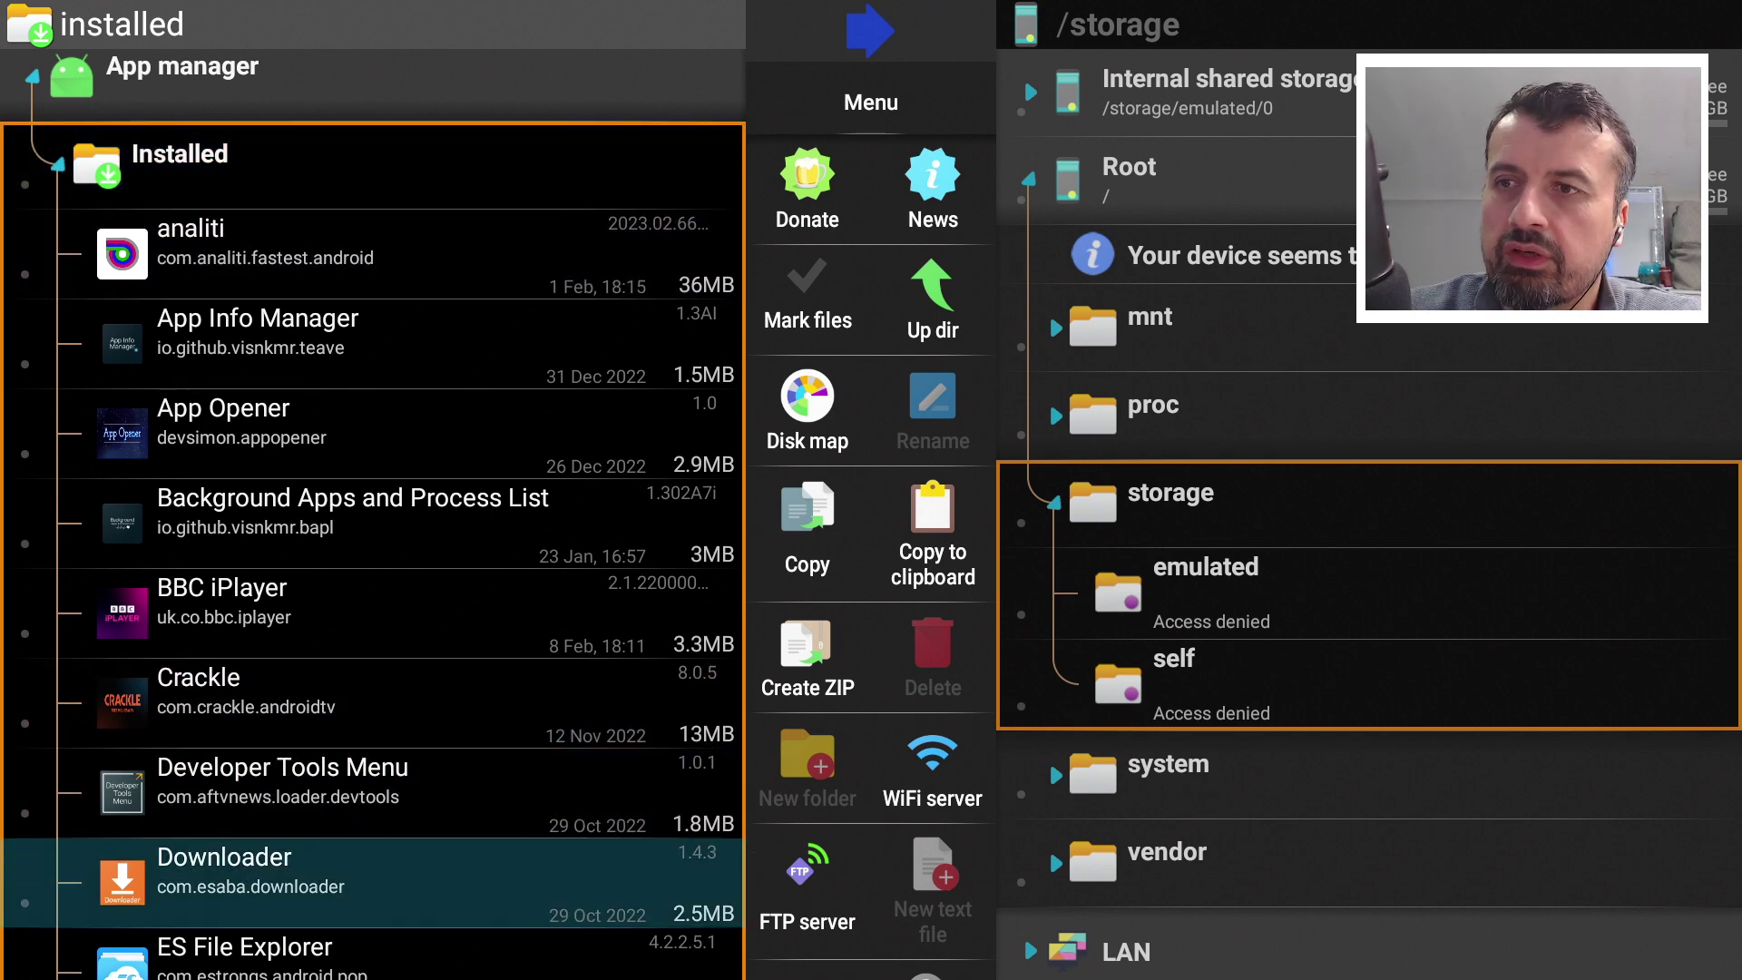
key("Down")
key("Down")
key("Down")
key("Down")
key("Down")
key("Down")
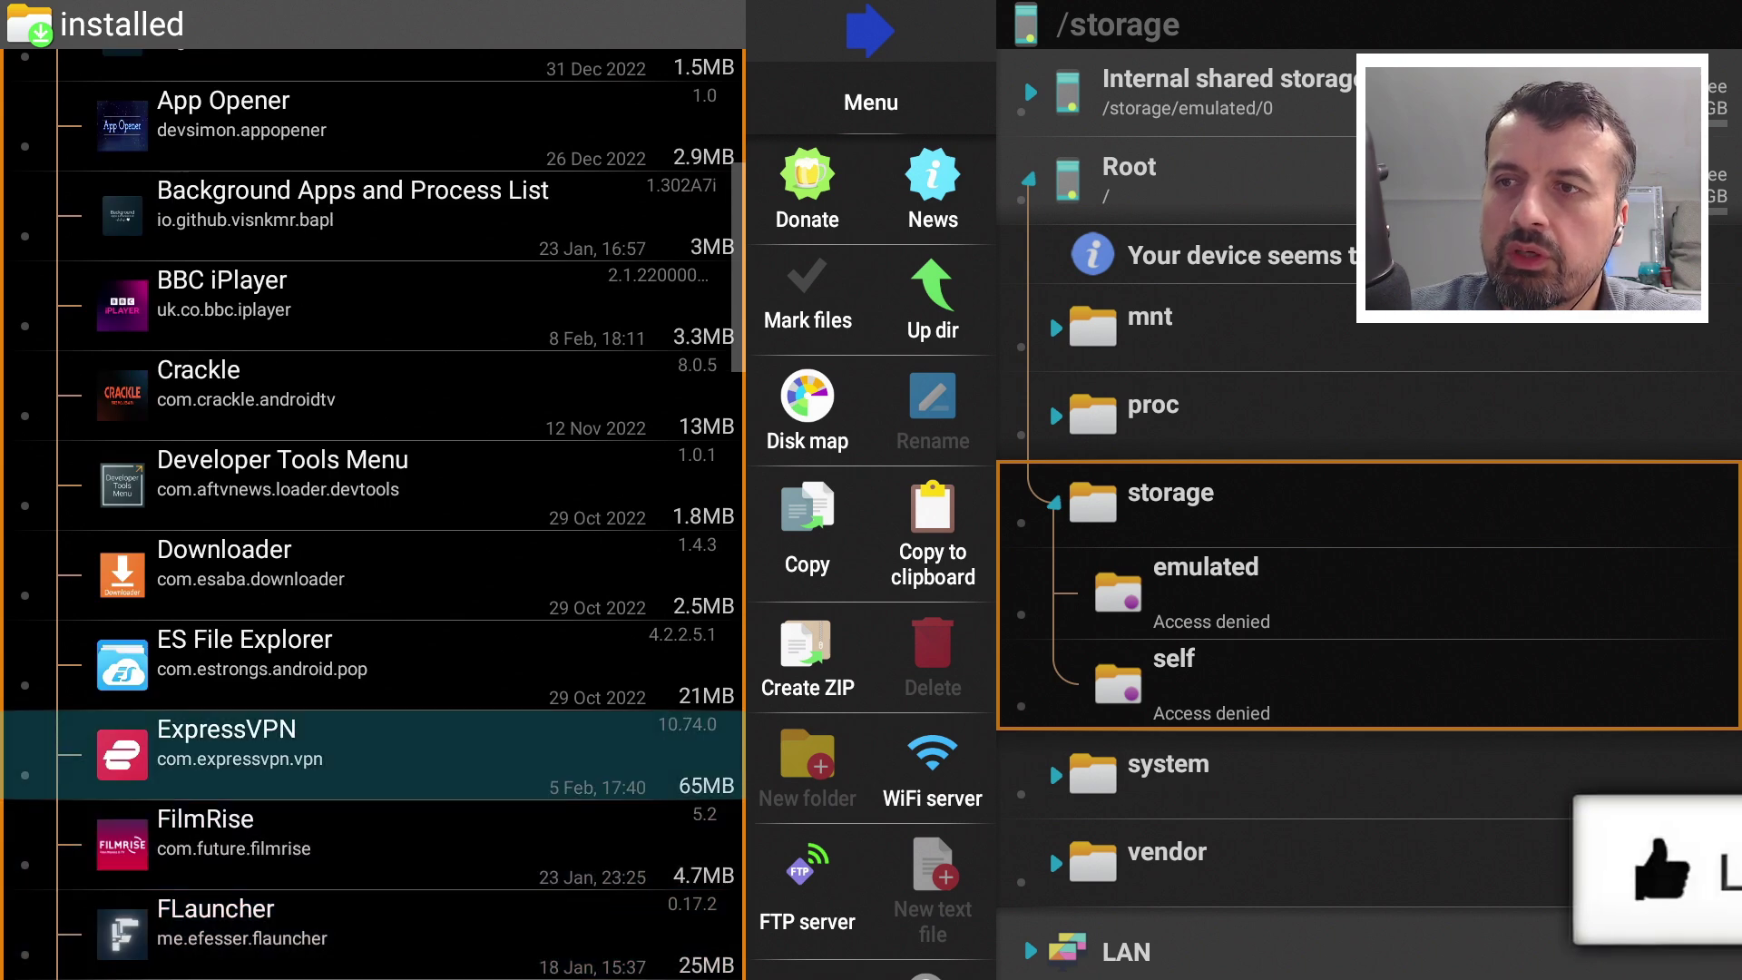
key("Down")
key("Down")
key("Down")
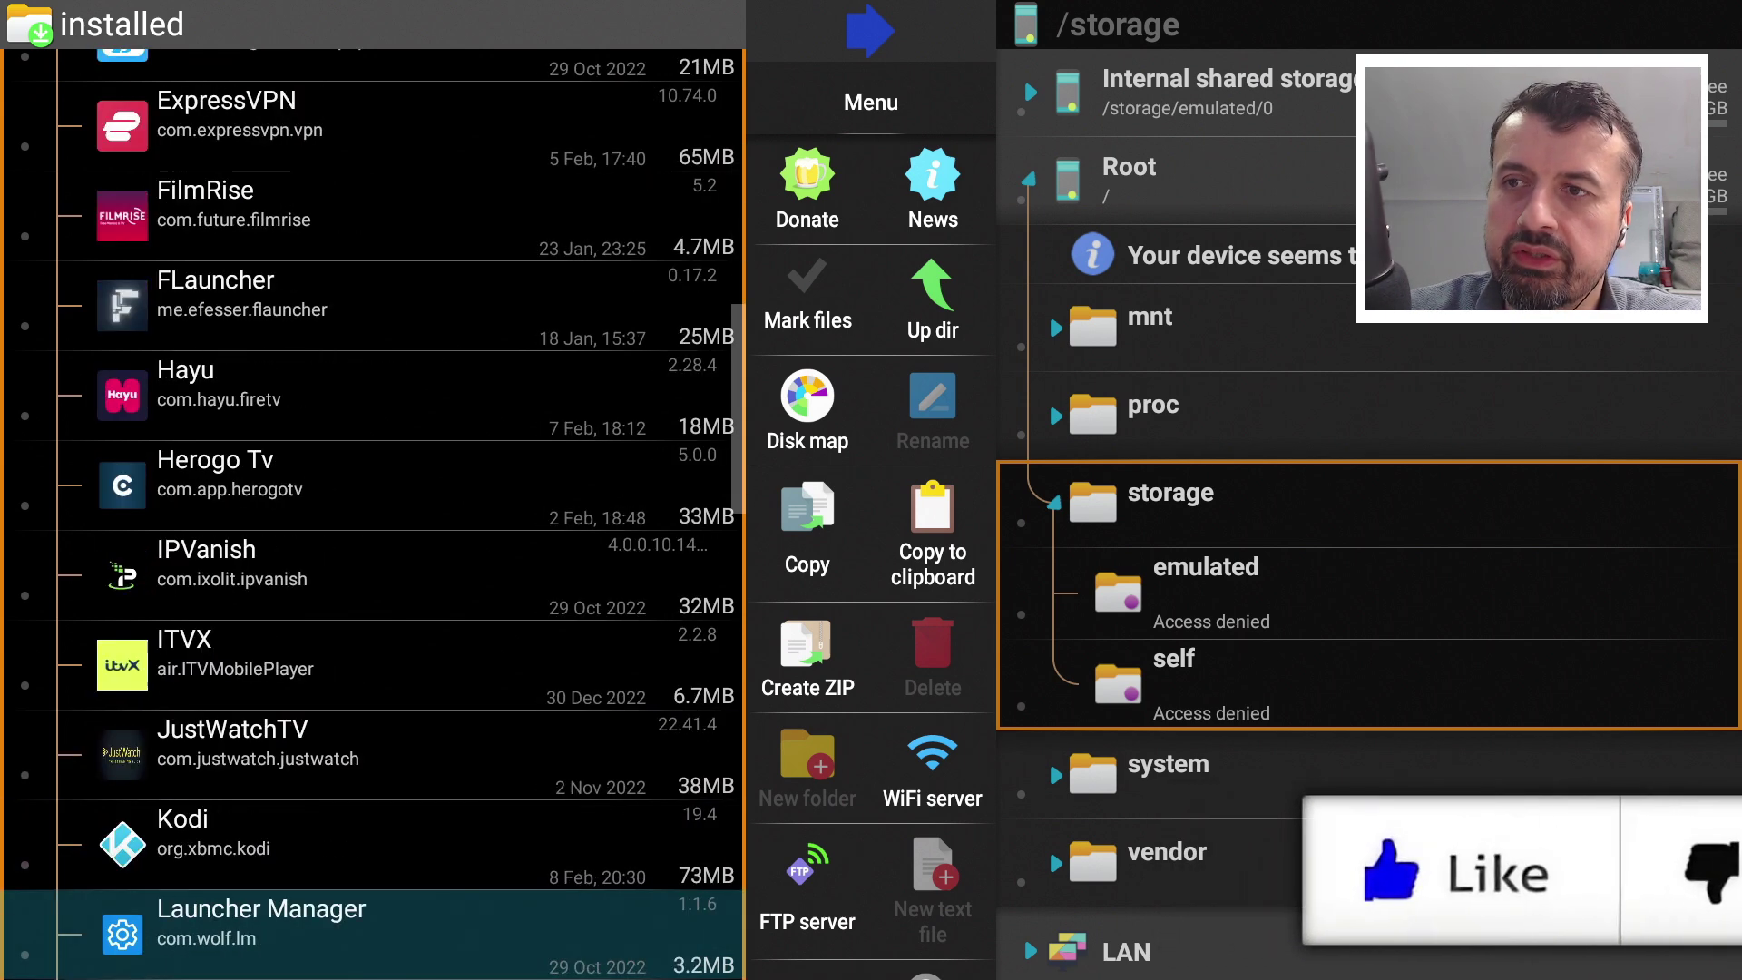
Copy the analiti app from the start of the Installed list to the clipboard.
key("Up")
key("Up")
key("Up")
key("Up")
key("Up")
key("Up")
key("Up")
key("Up")
key("Up")
key("Up")
key("Up")
key("Up")
key("Up")
key("Up")
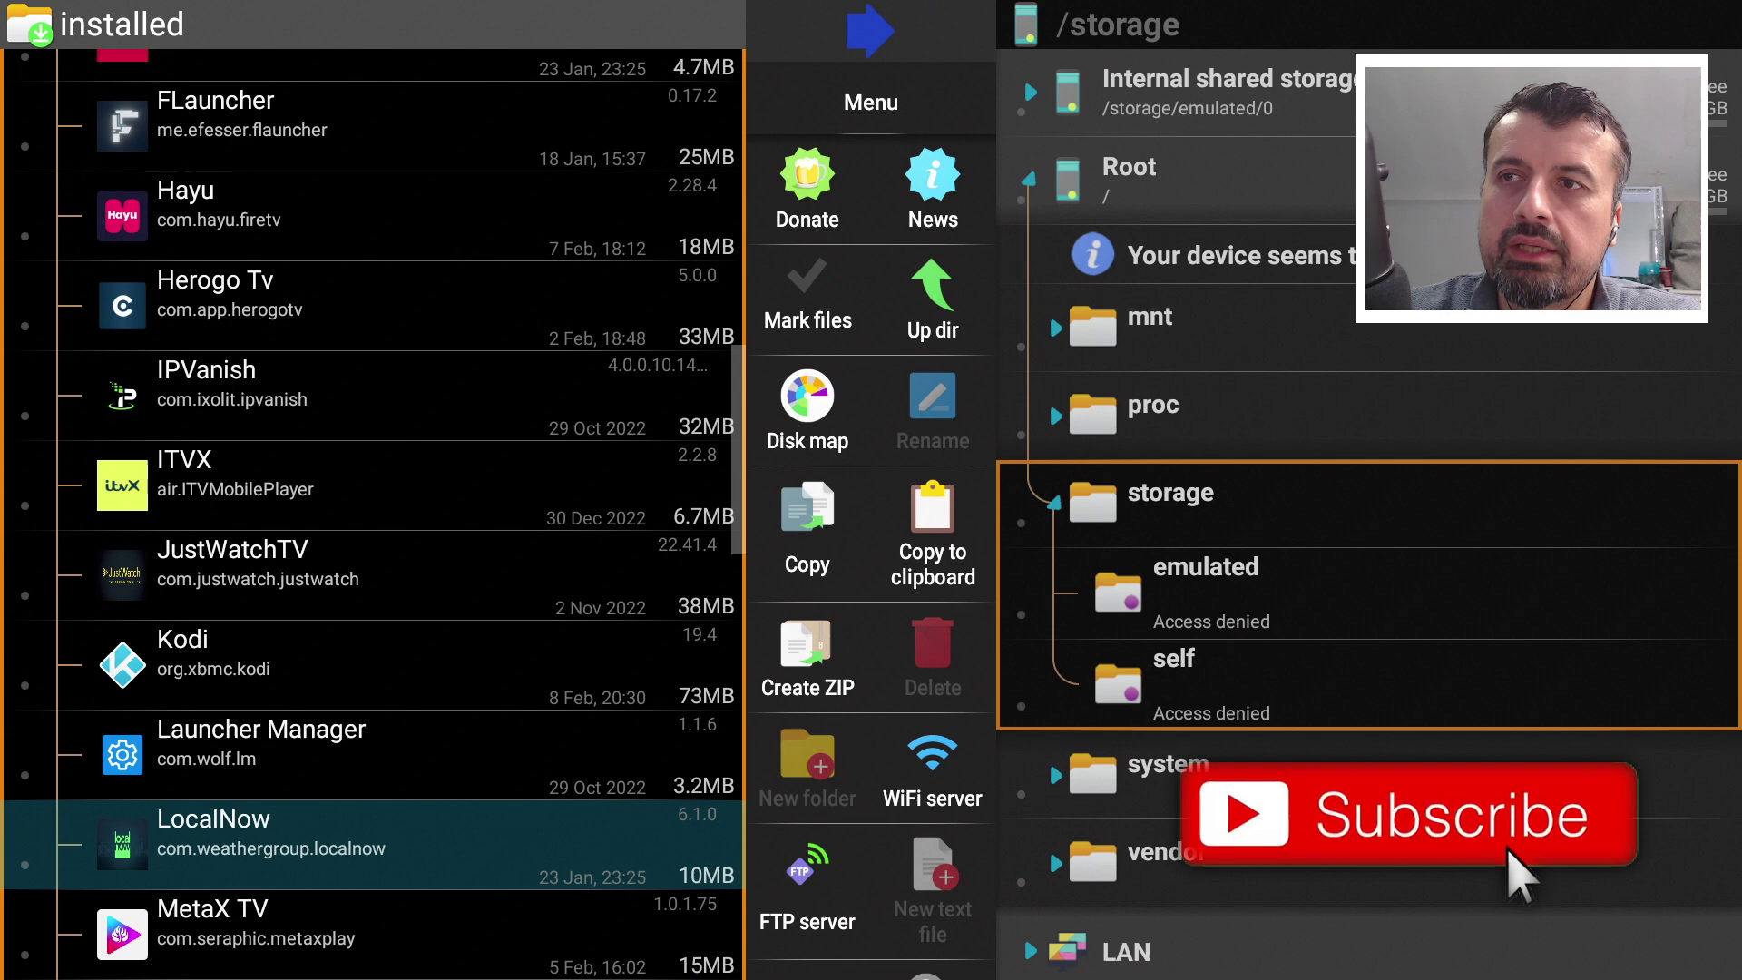
key("Up")
key("Up")
key("Up")
key("Up")
key("Up")
key("Up")
key("Up")
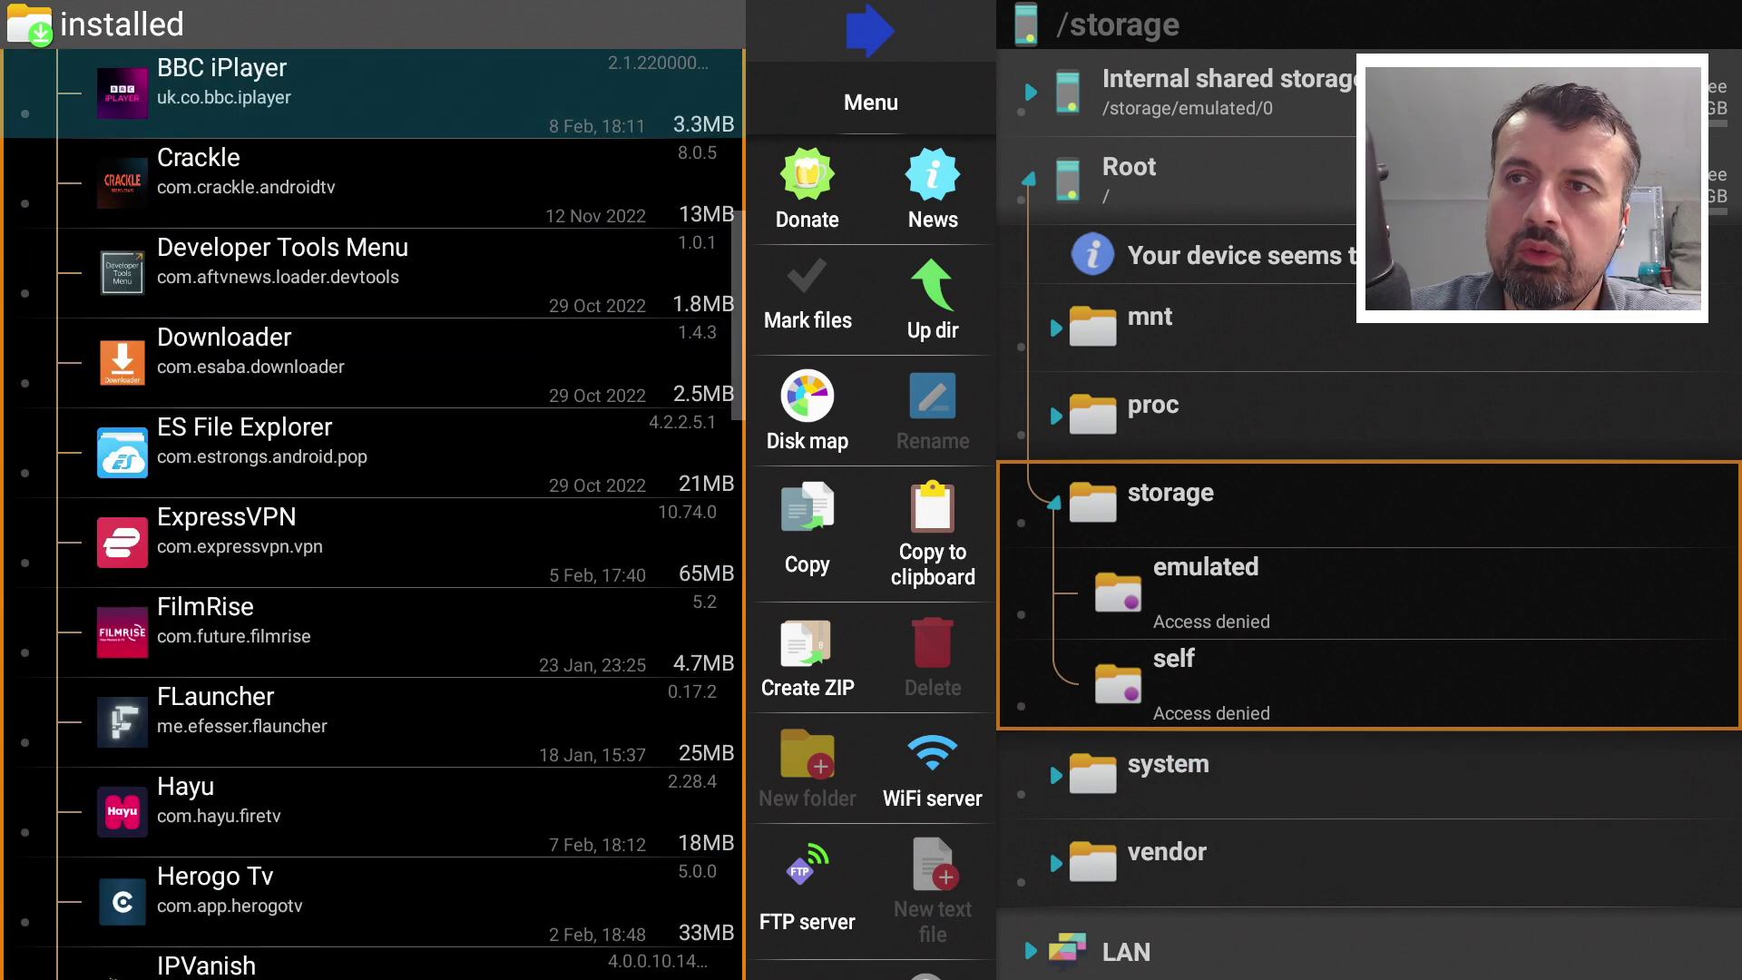
key("Down")
key("Down")
key("Down")
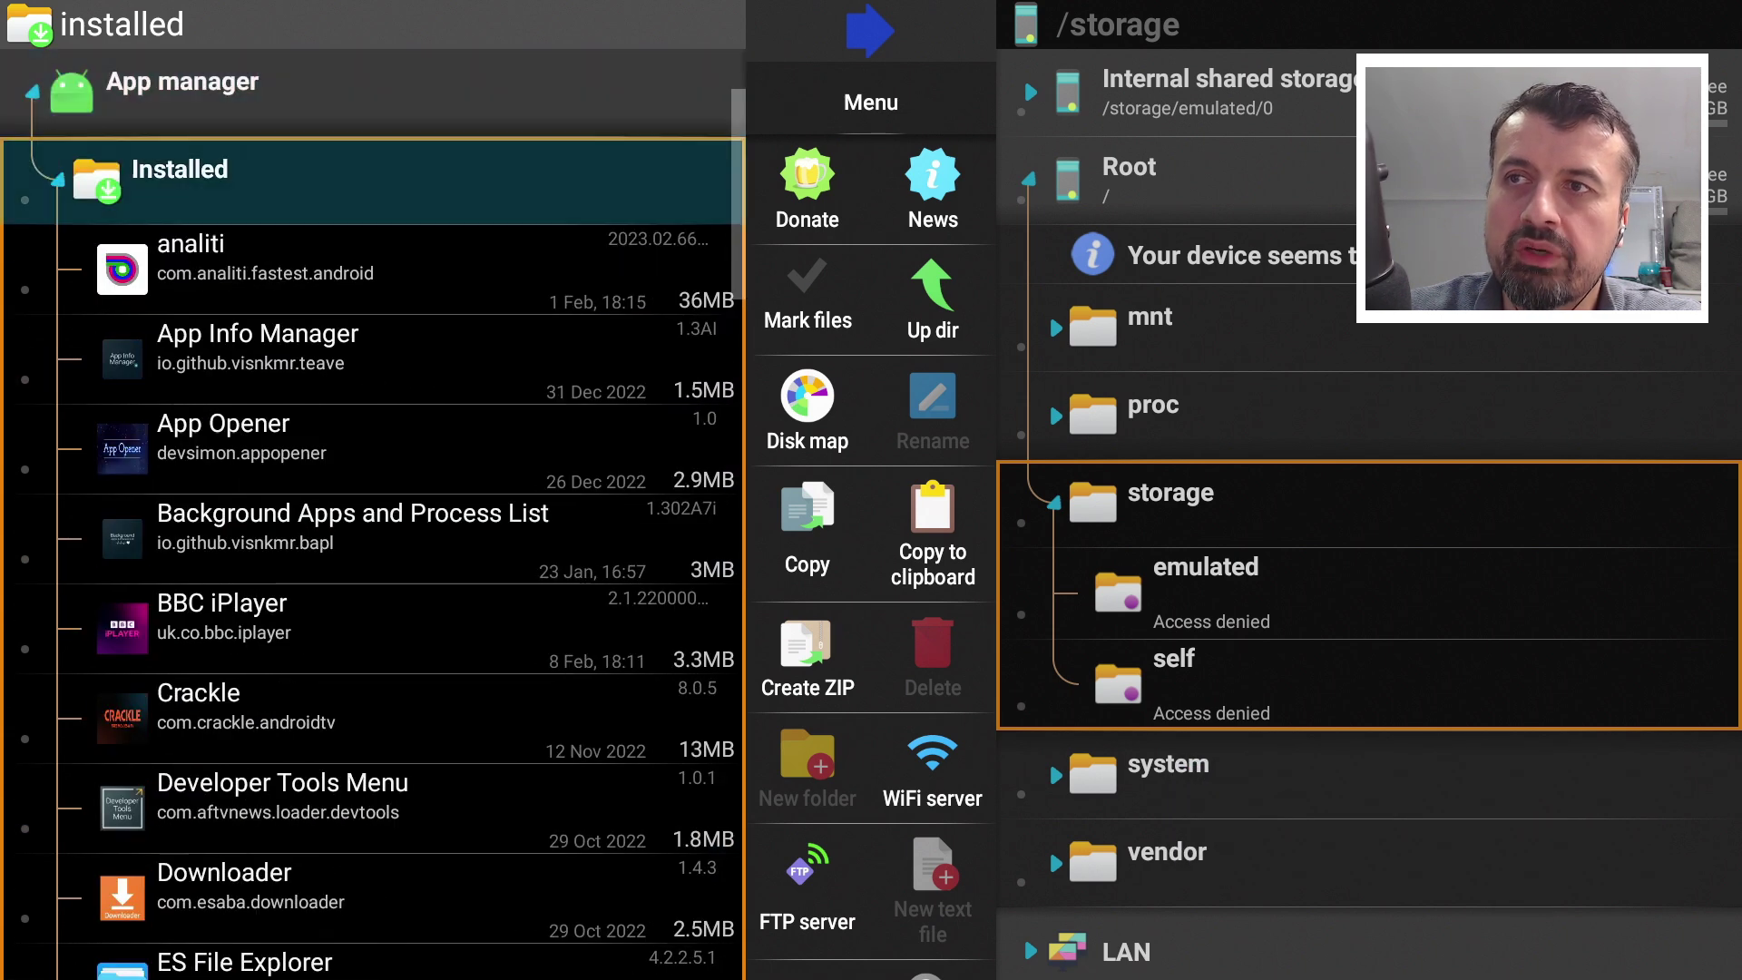
key("Up")
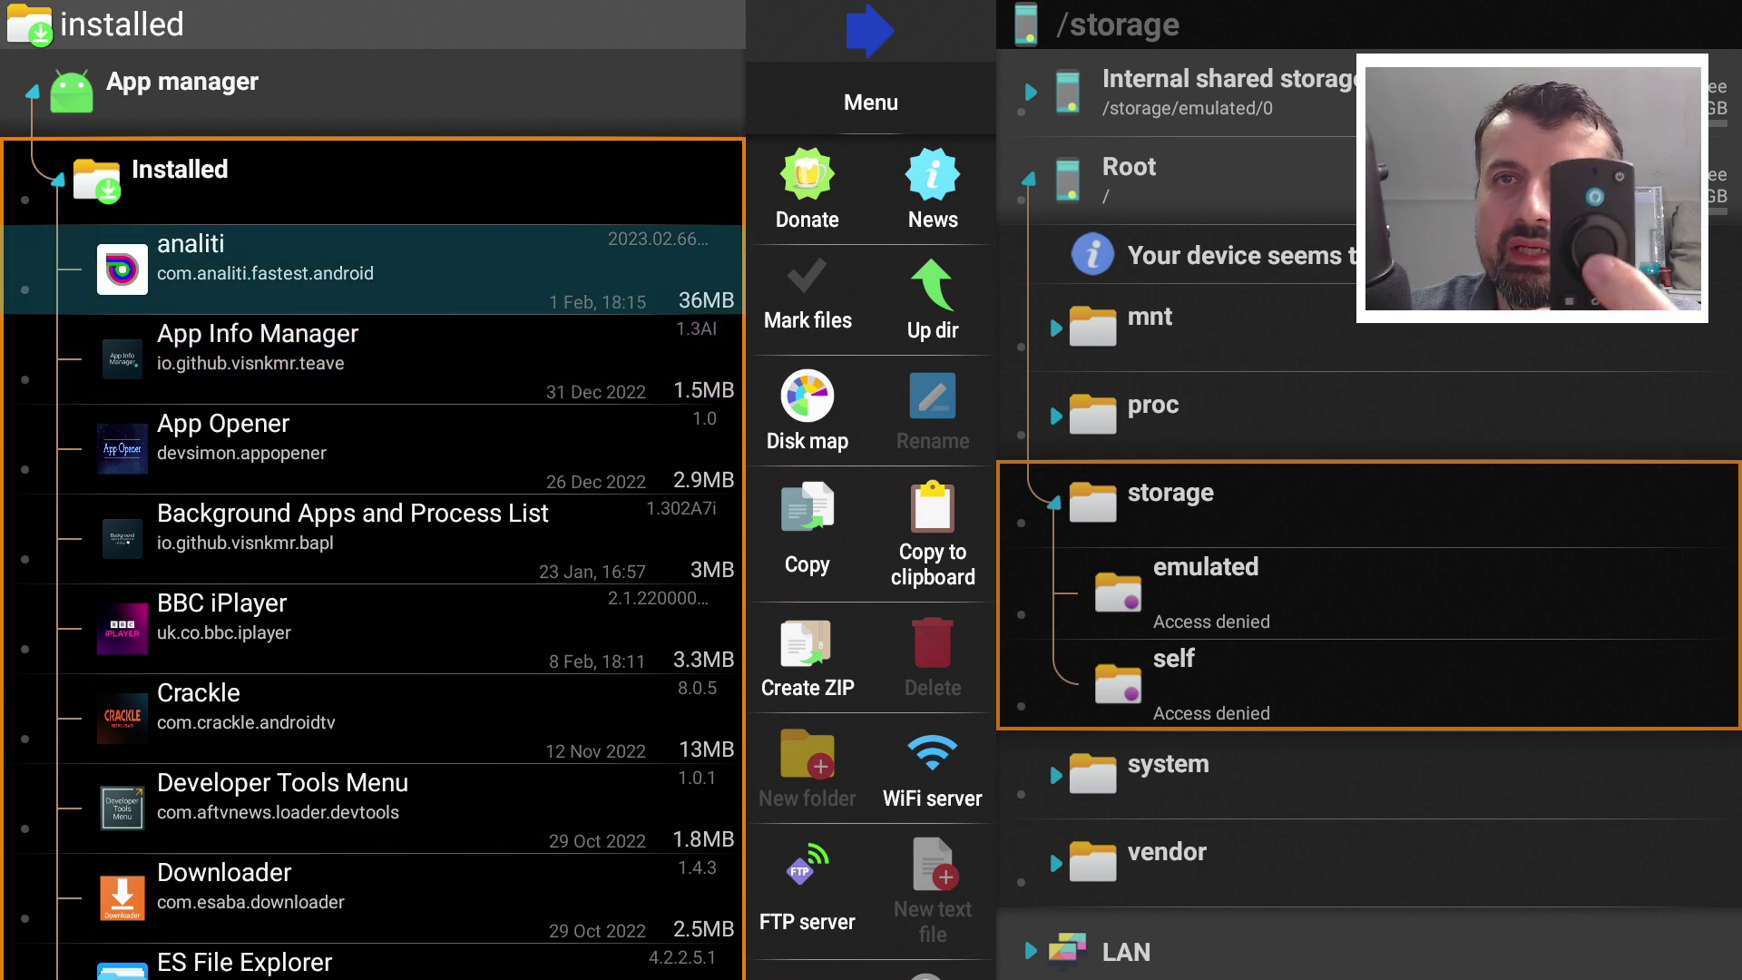
key("Return")
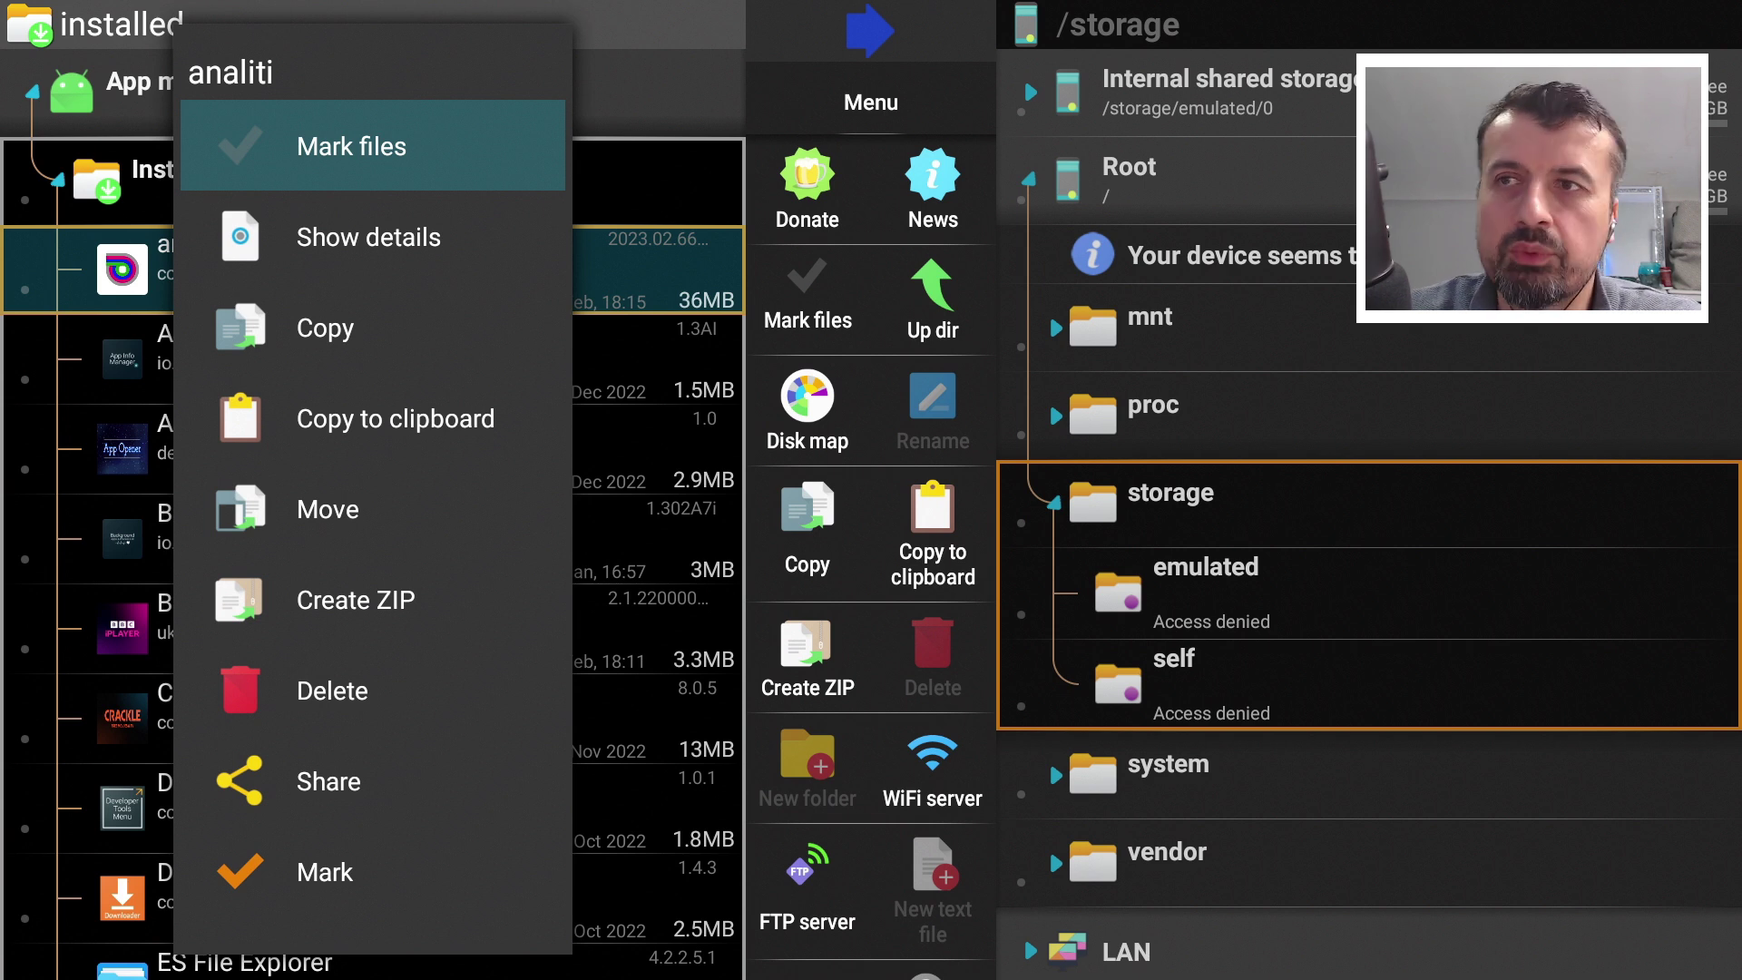
key("Down")
key("Down")
key("Down")
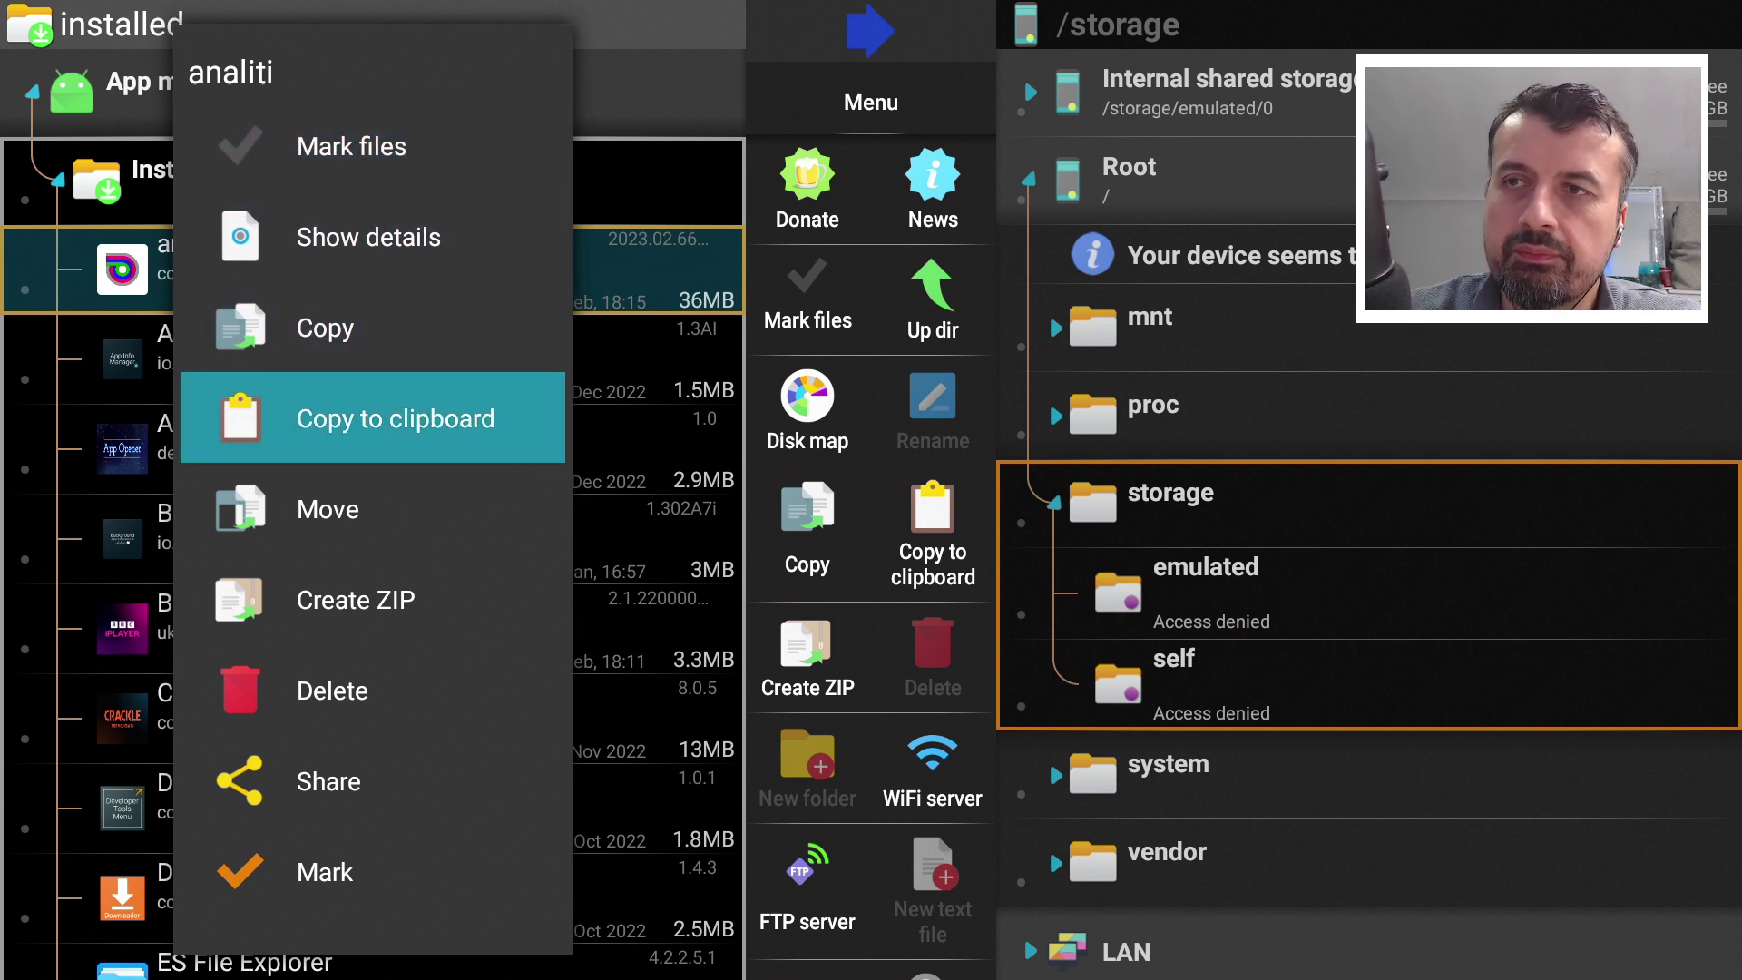
key("Return")
Expand Internal shared storage and paste the analiti app there from the clipboard.
key("Up")
key("Up")
key("Up")
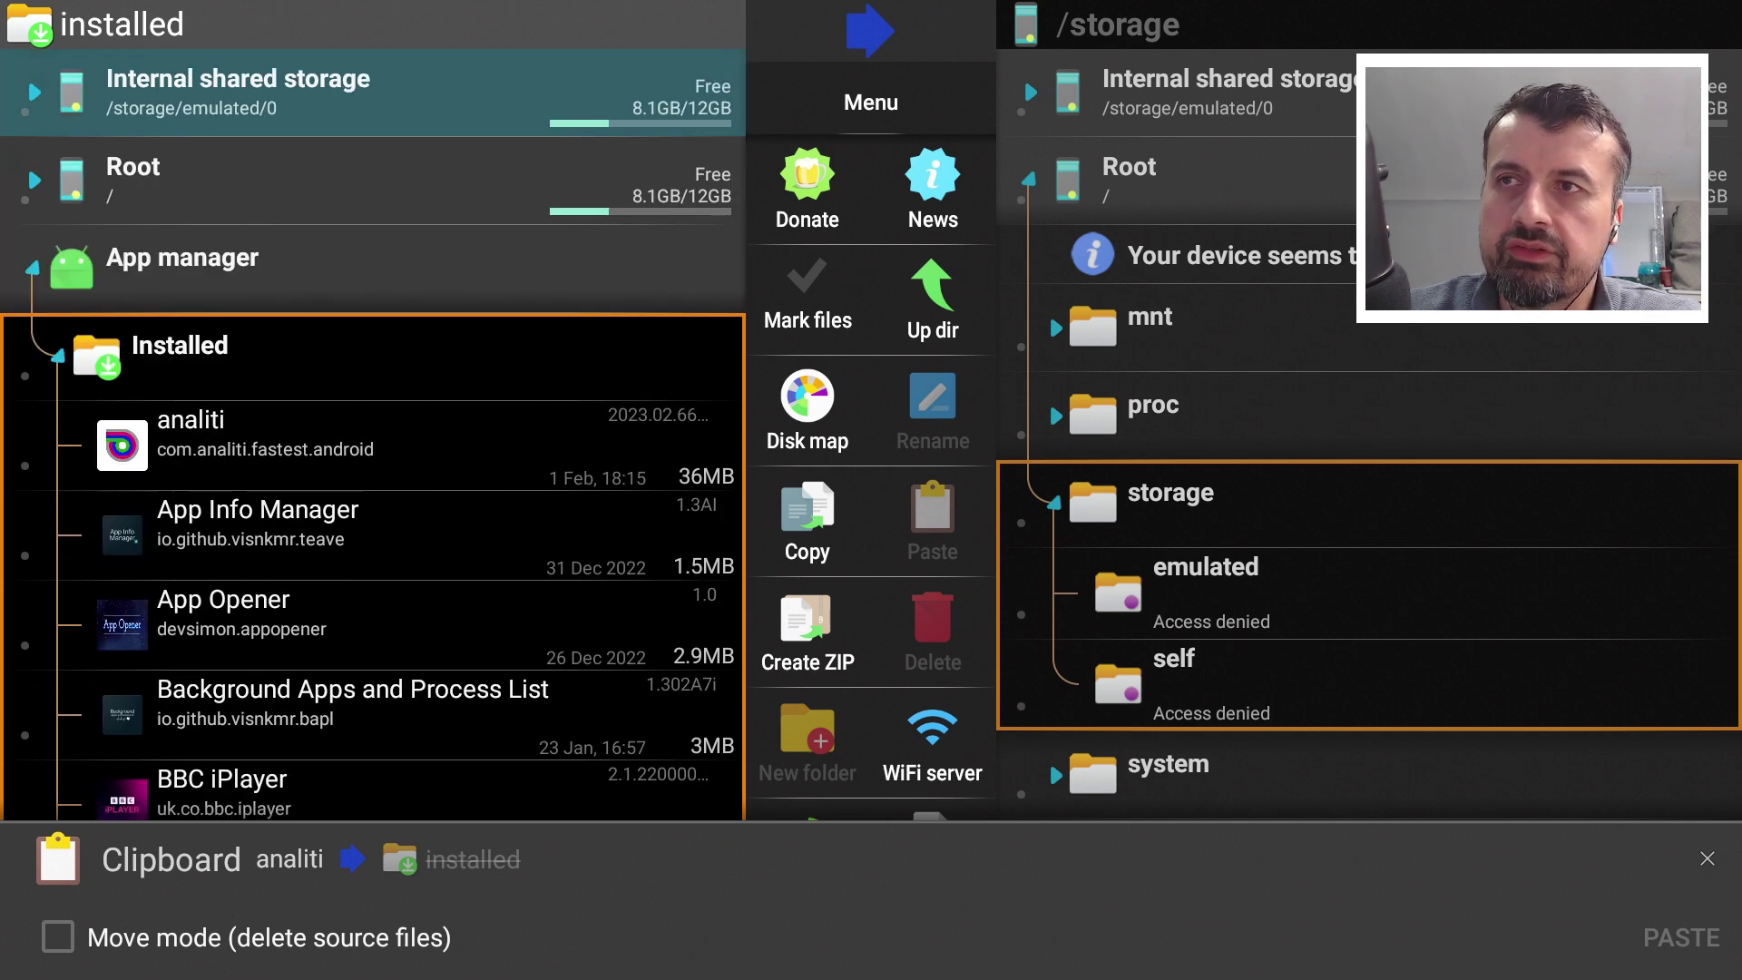
key("Return")
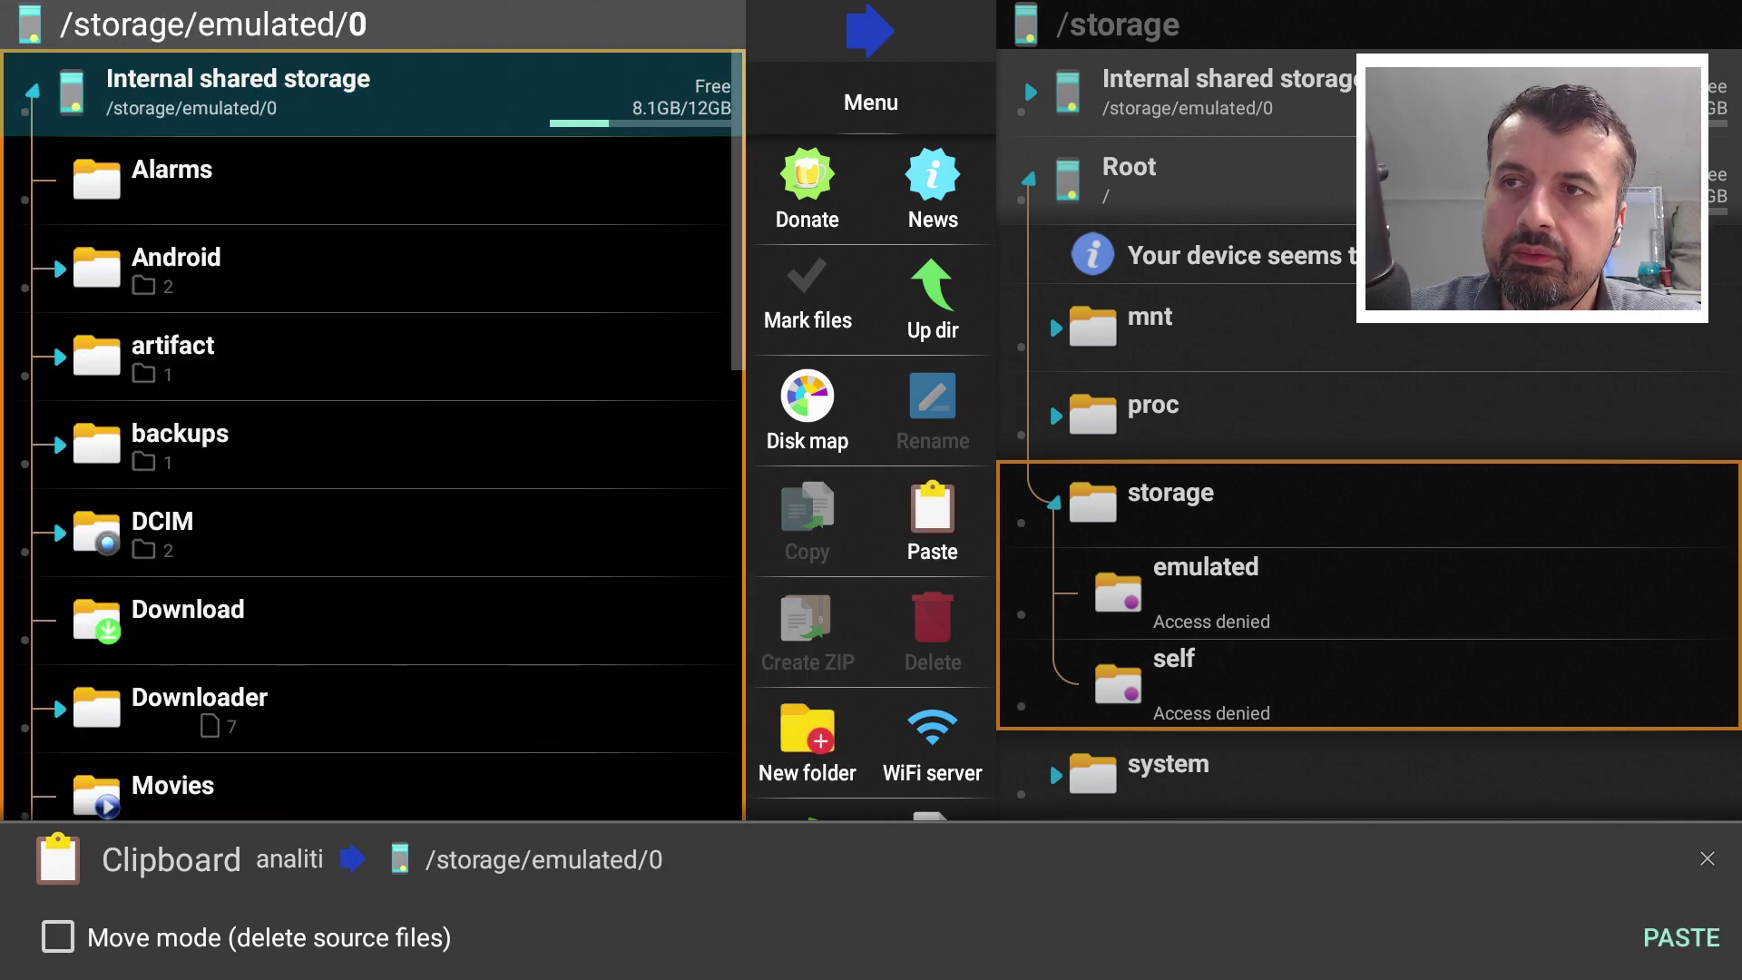
key("Down")
key("Down")
key("Down")
key("Down")
key("Down")
key("Down")
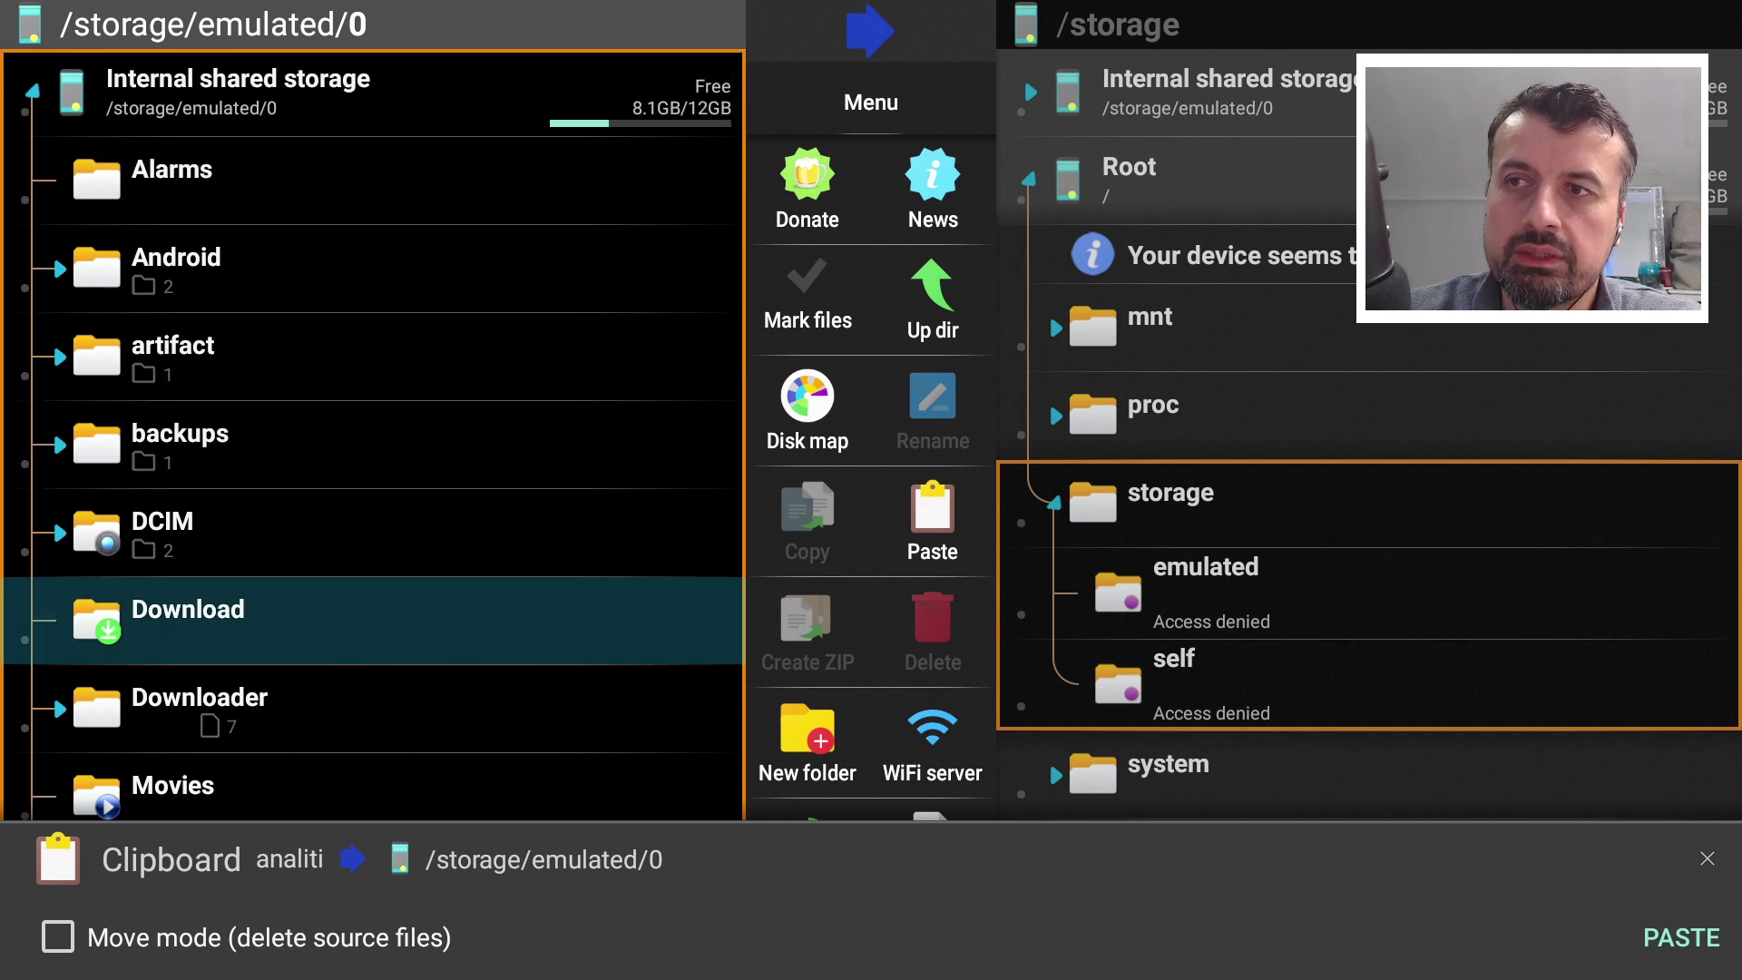
key("Down")
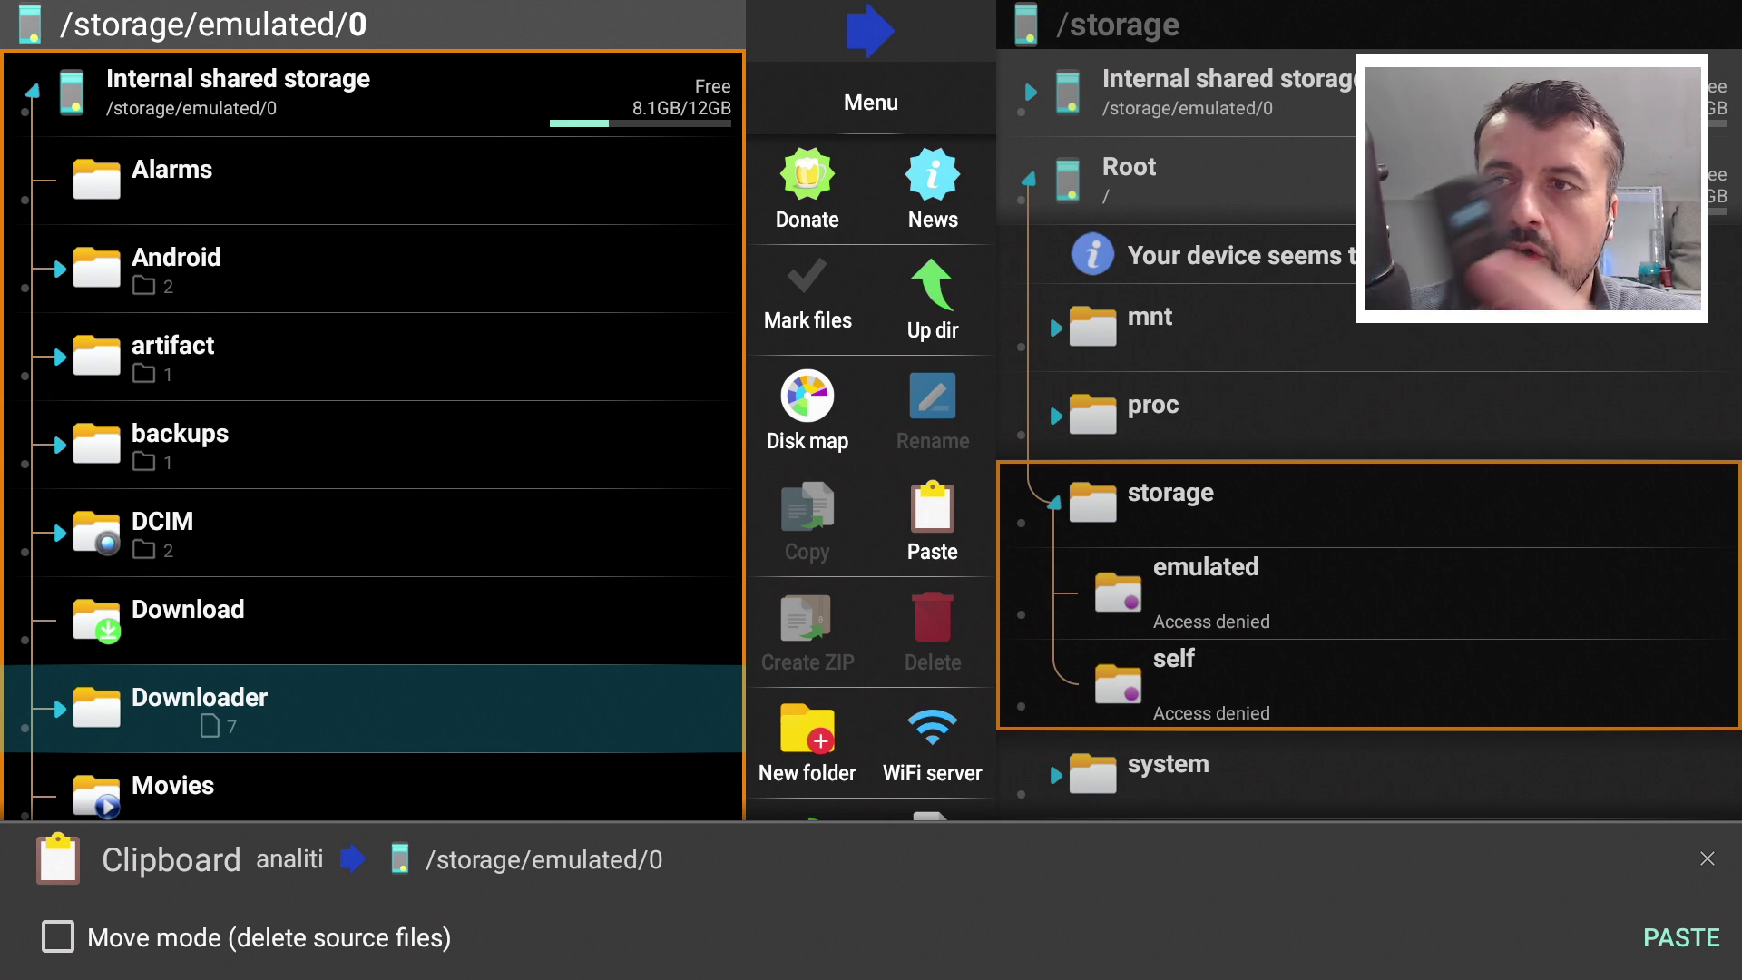
key("Return")
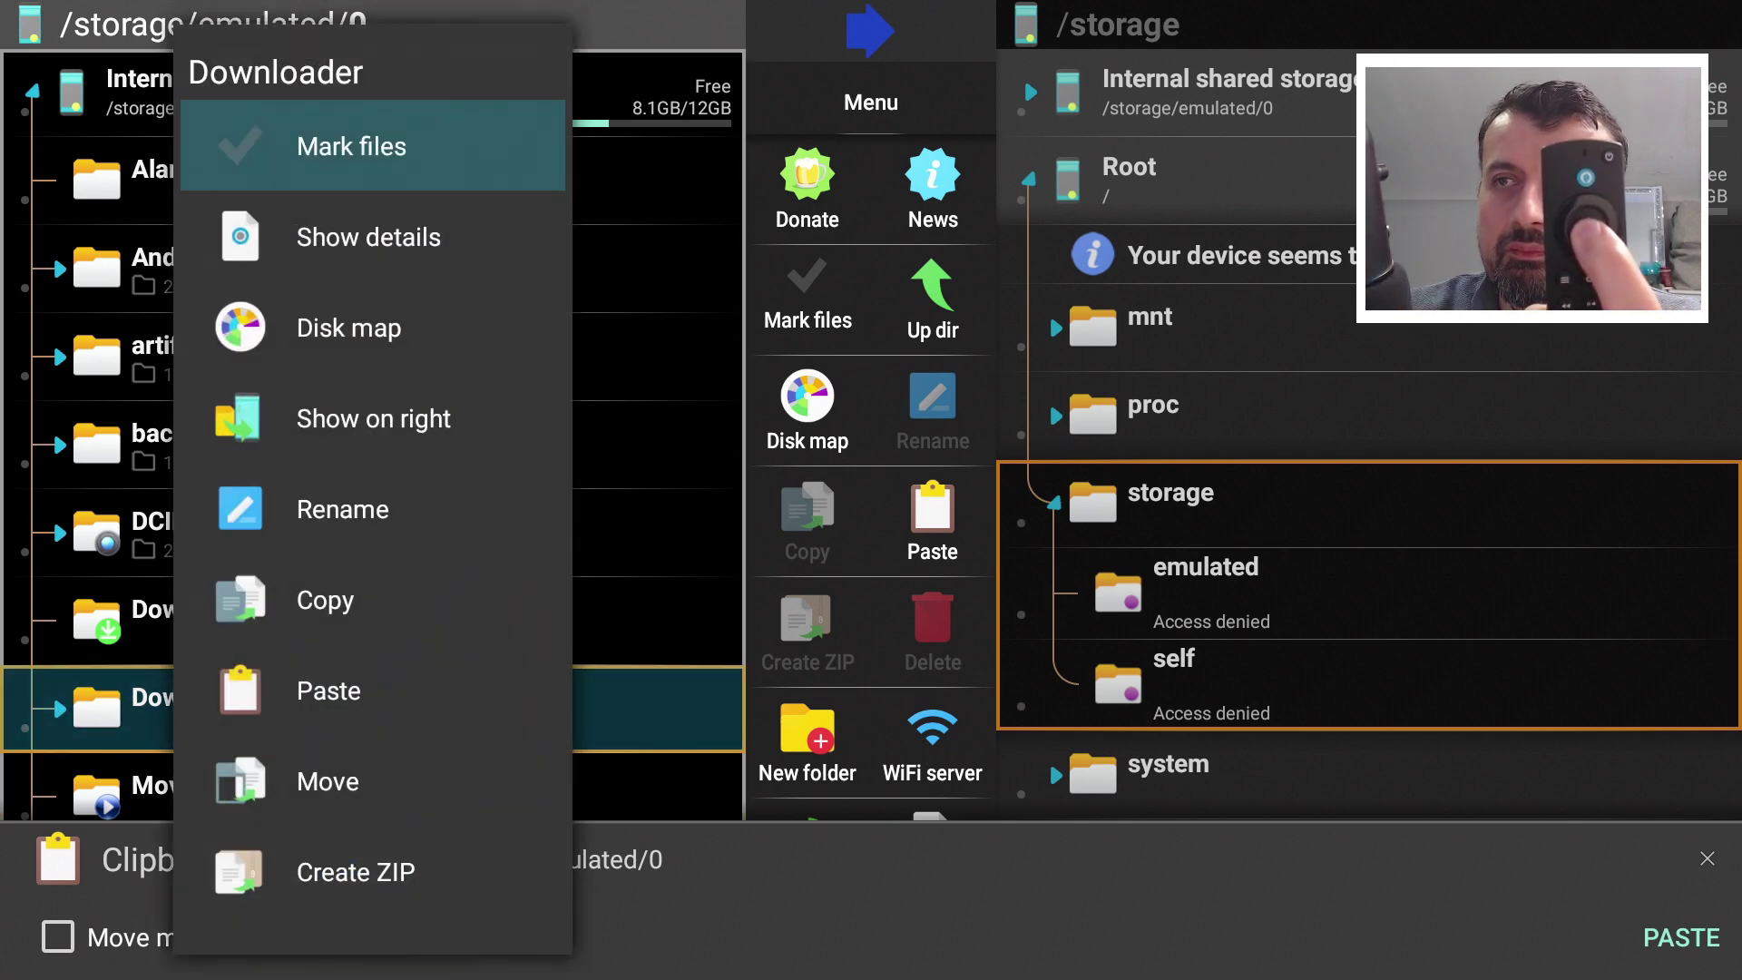
key("Down")
key("Down")
key("Down")
key("Down")
key("Down")
key("Down")
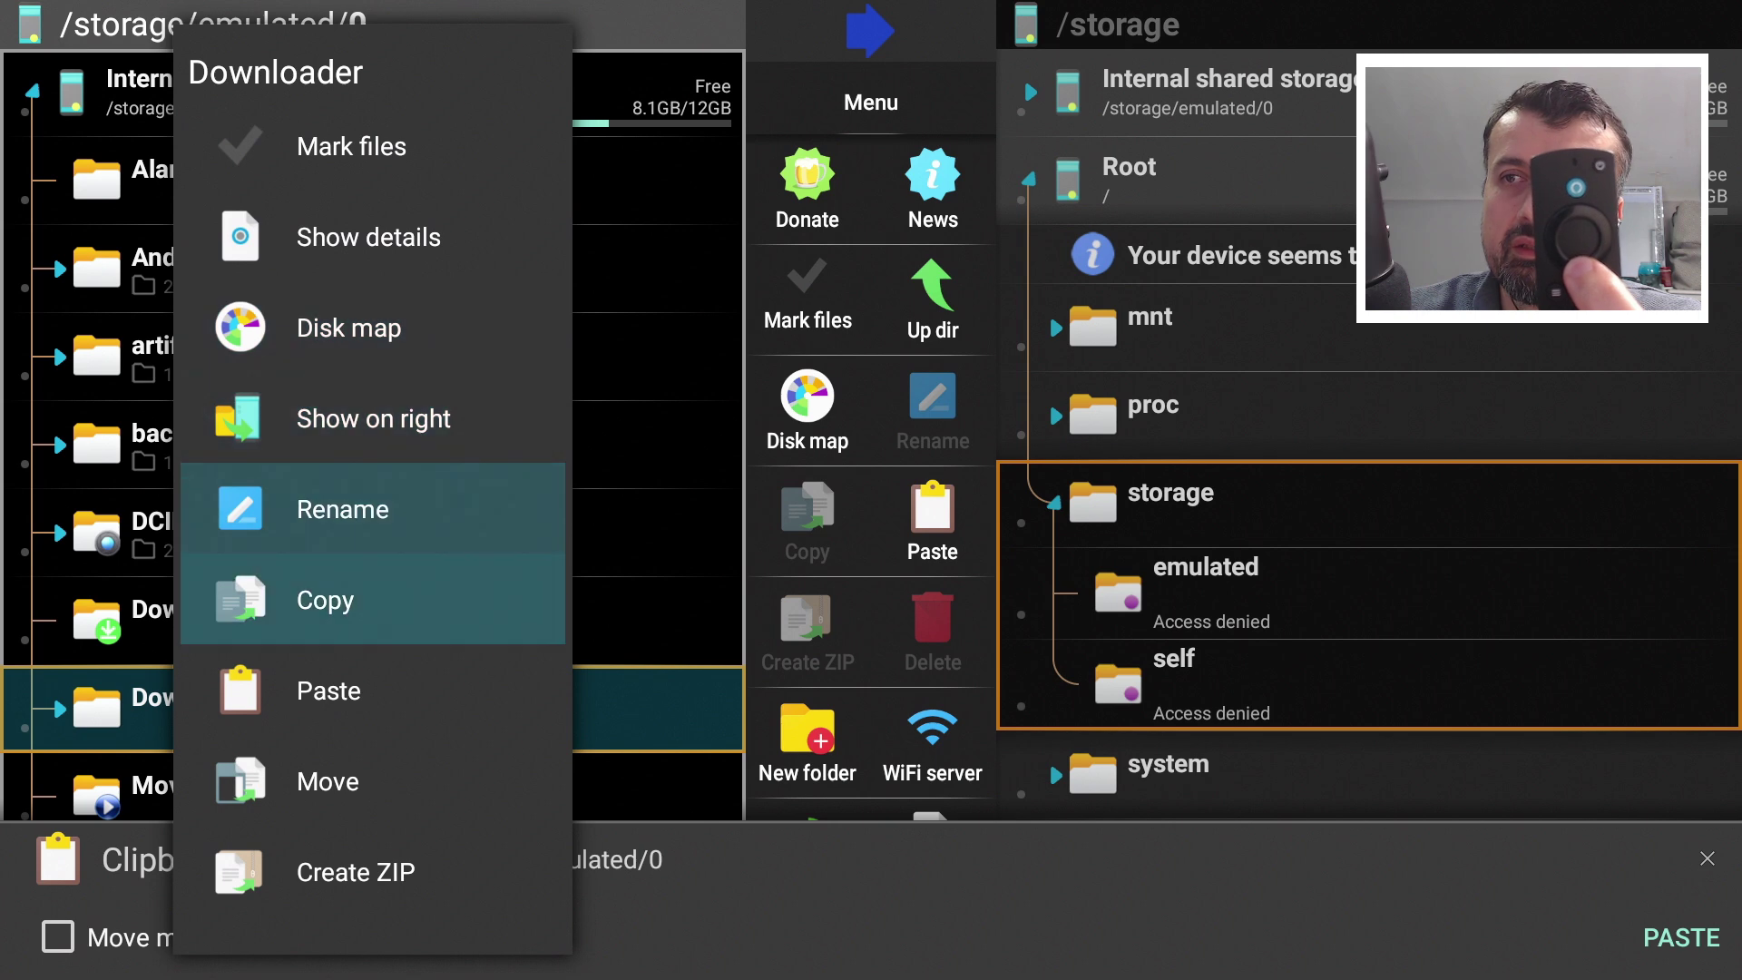
key("Return")
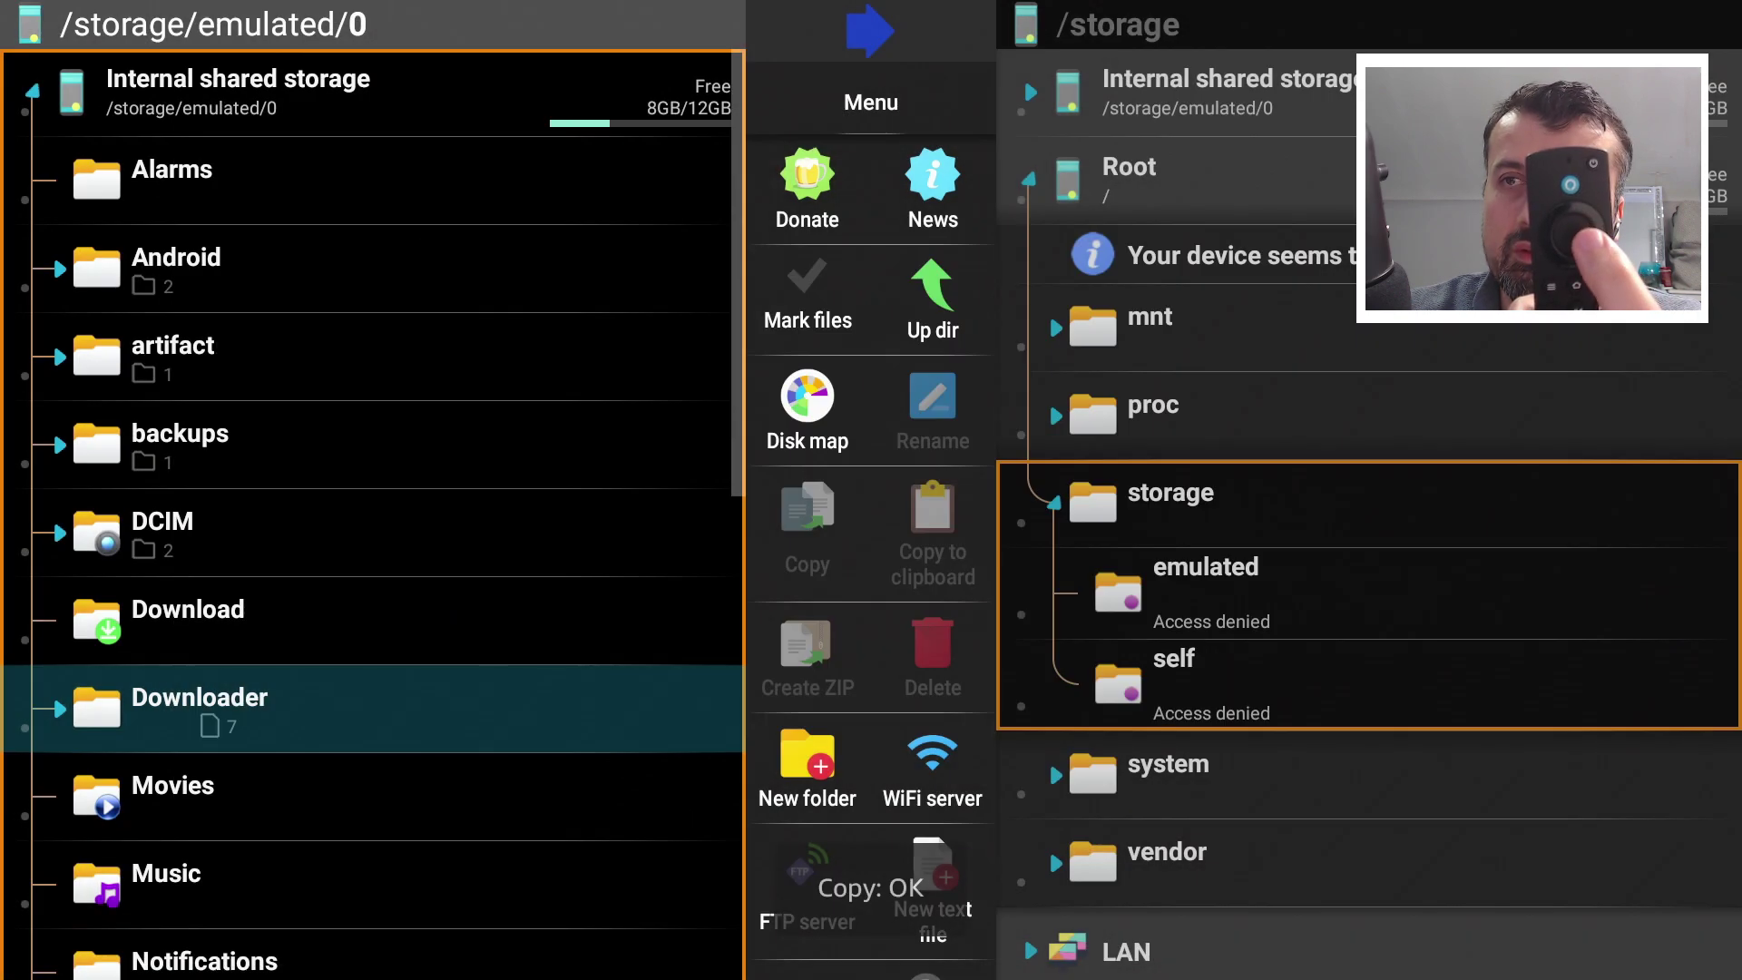
Expand the Downloader folder, look through its APK files, and locate the analiti APK further down Internal shared storage.
key("Right")
key("Down")
key("Down")
key("Down")
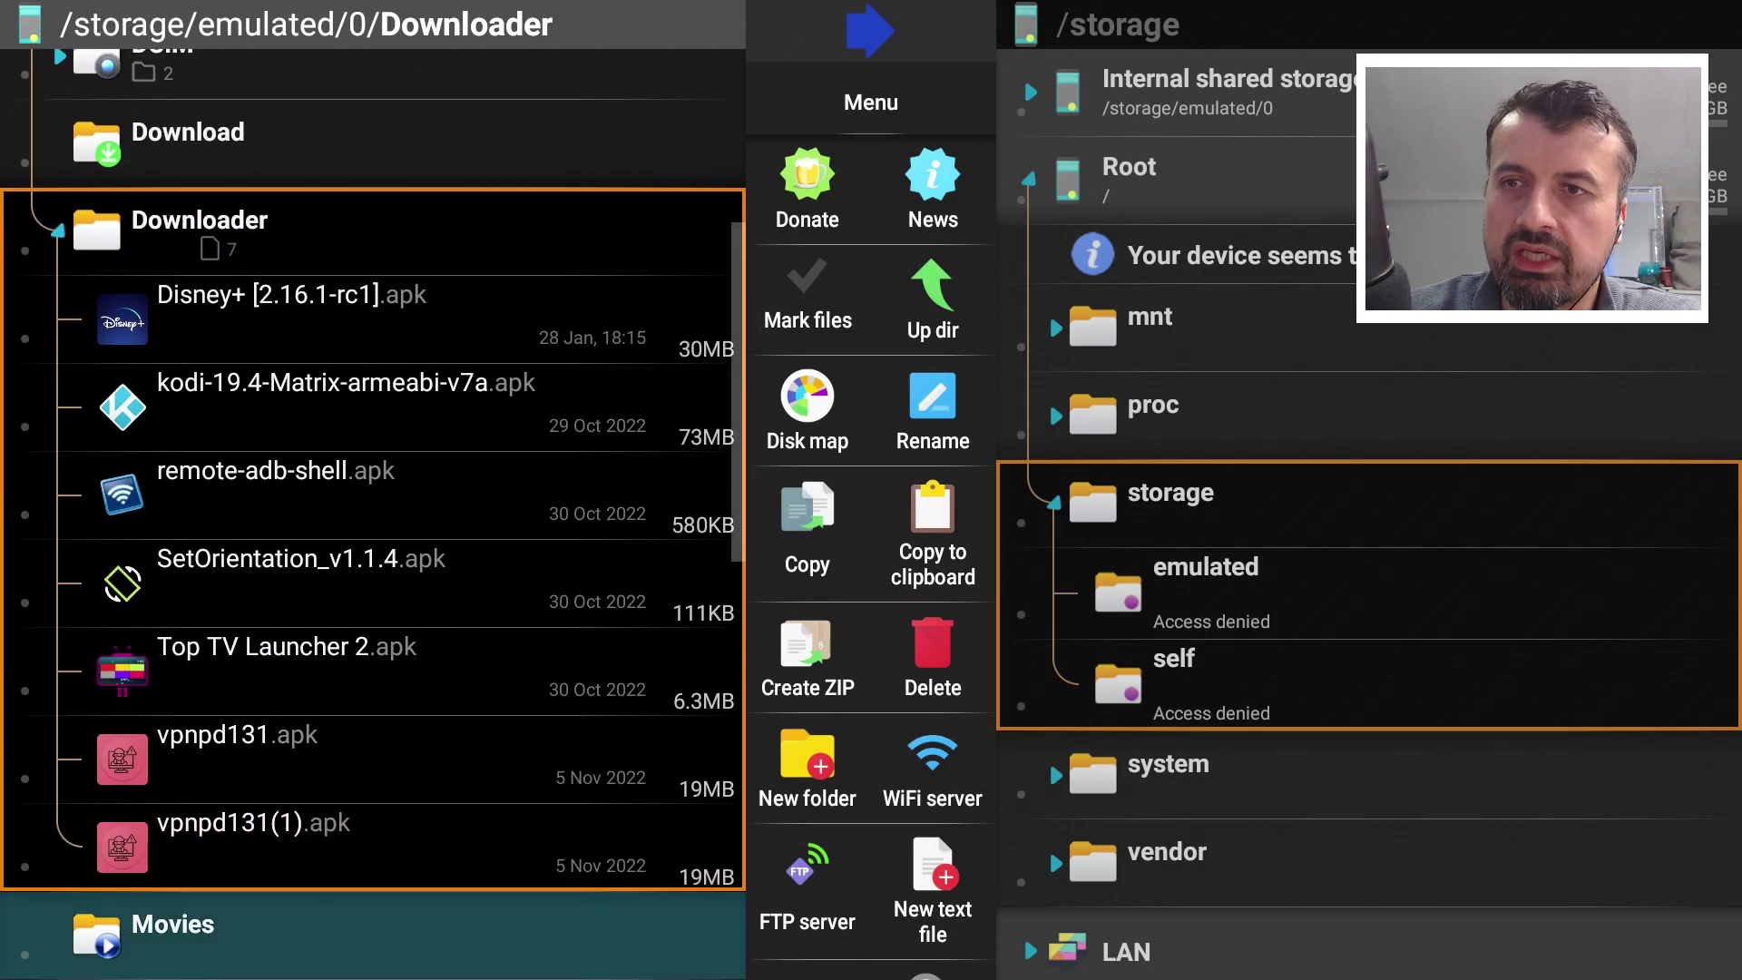
key("Down")
key("Down")
key("Down")
key("Down")
key("Down")
key("Down")
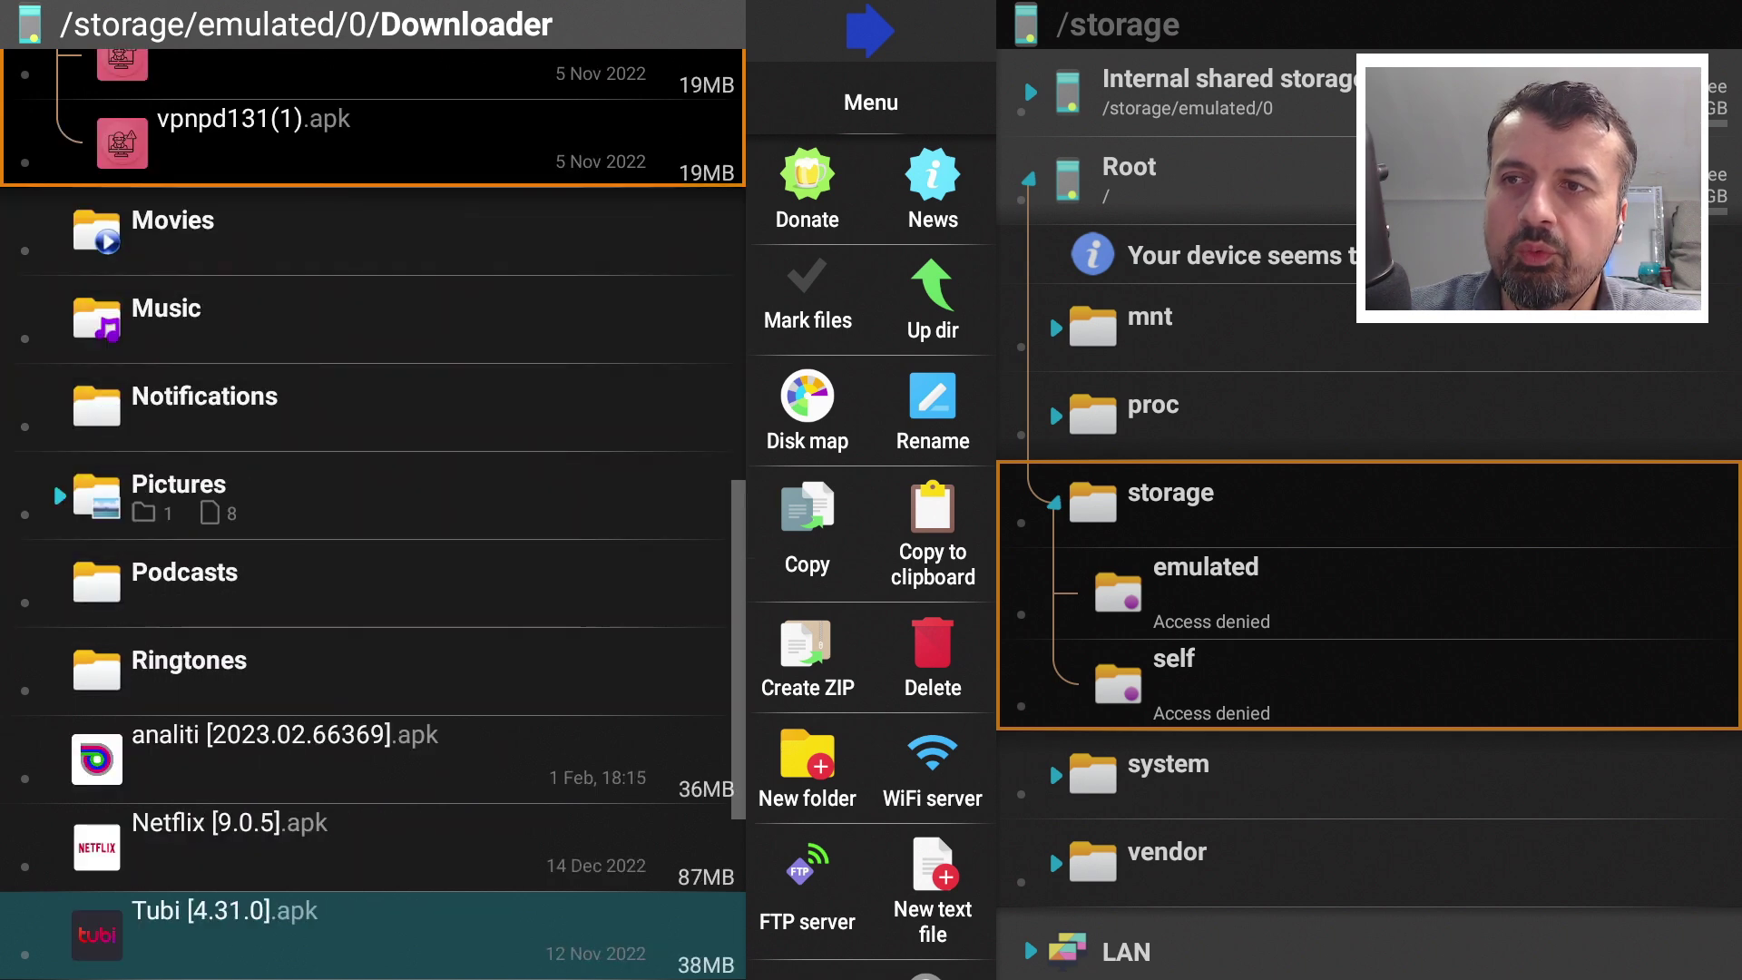
key("Up")
key("Up")
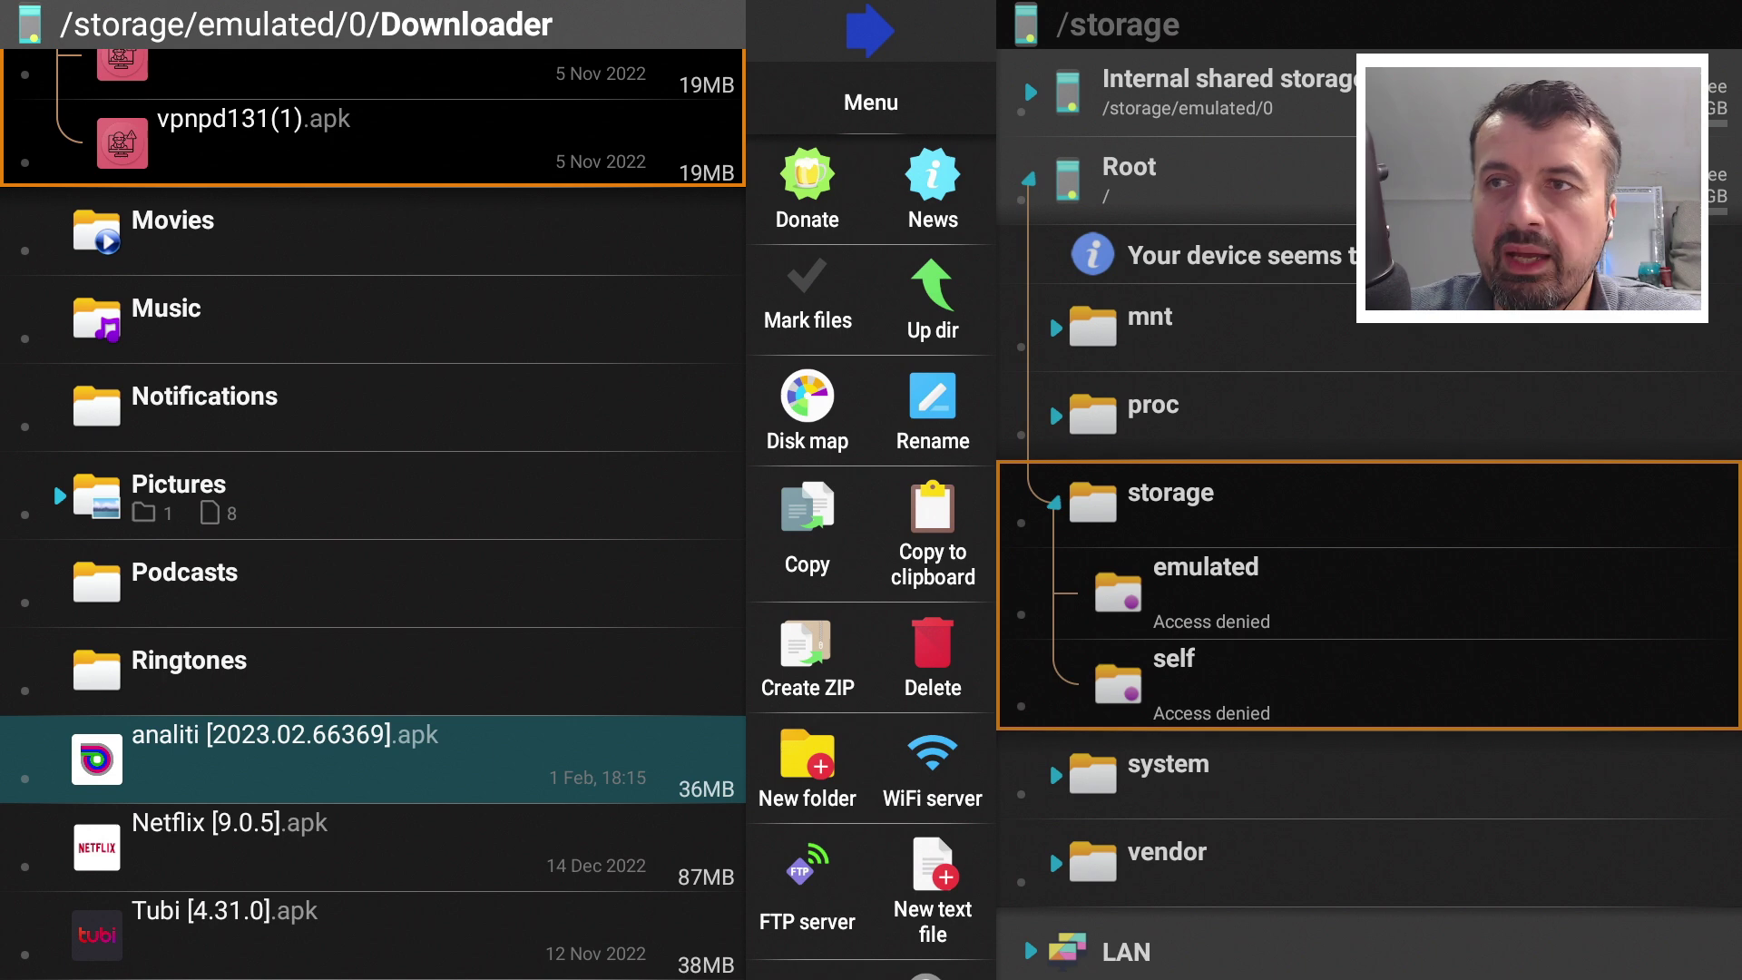
Collapse the Downloader folder and expand the Installed folder in App manager again.
key("Left")
key("Down")
key("Down")
key("Down")
key("Down")
key("Down")
key("Down")
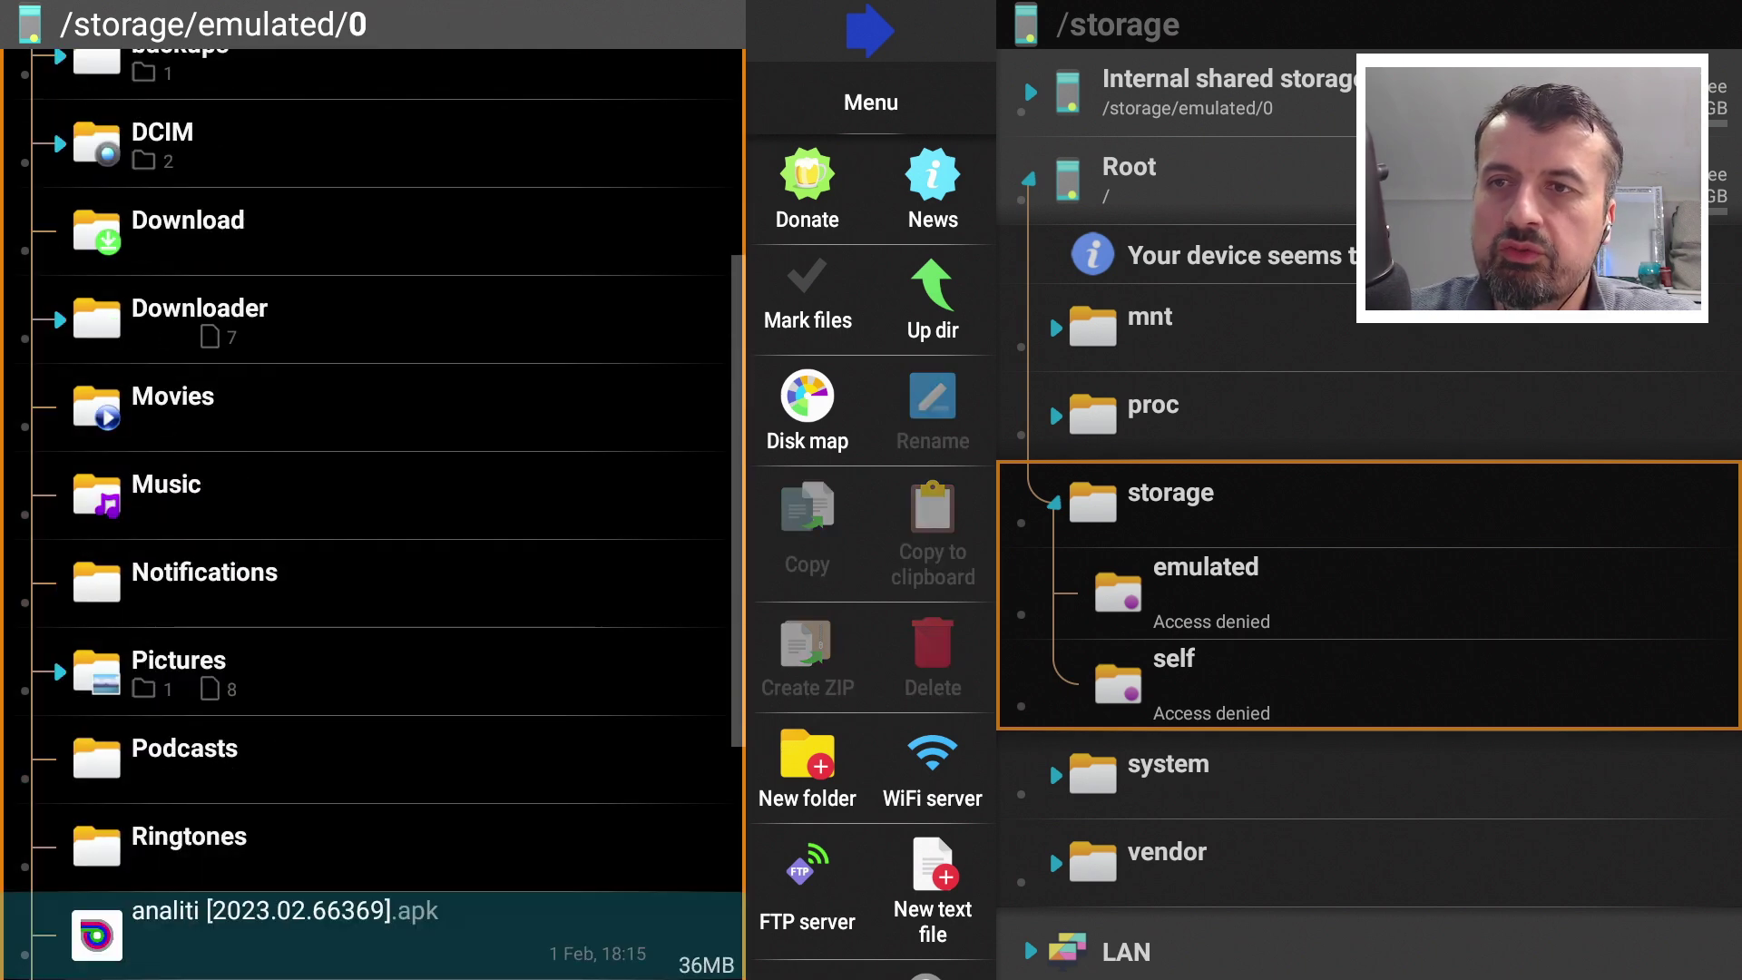
key("Down")
key("Down")
key("Down")
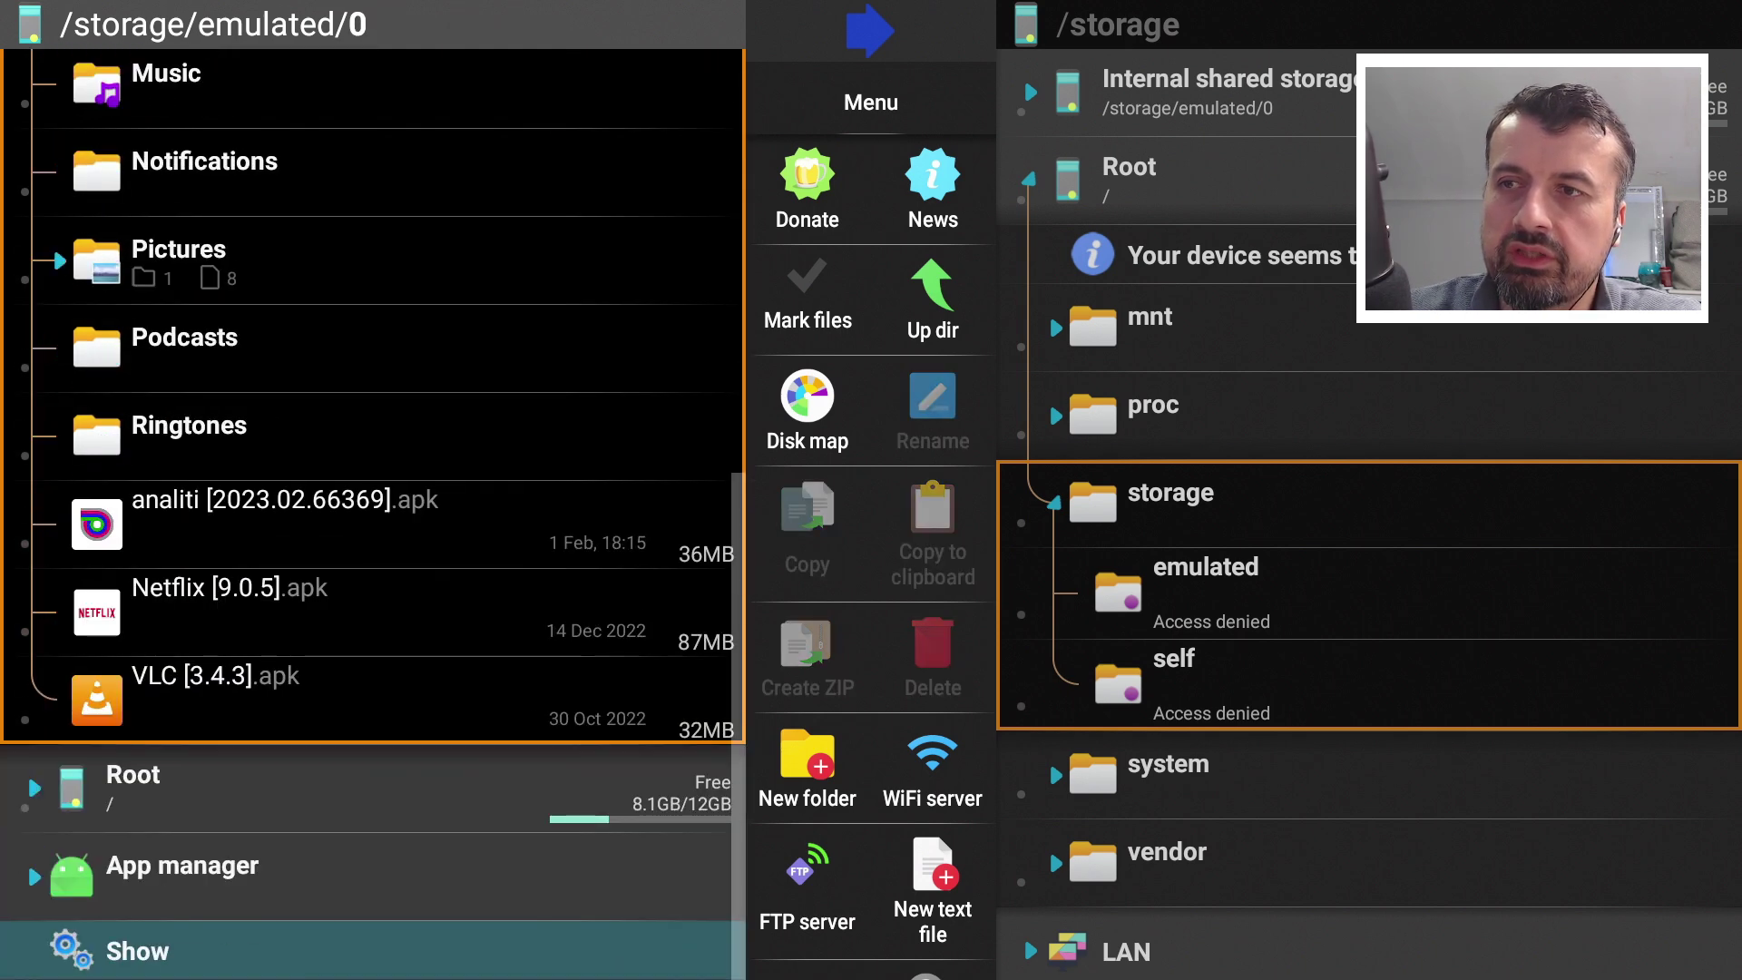
key("Up")
key("Right")
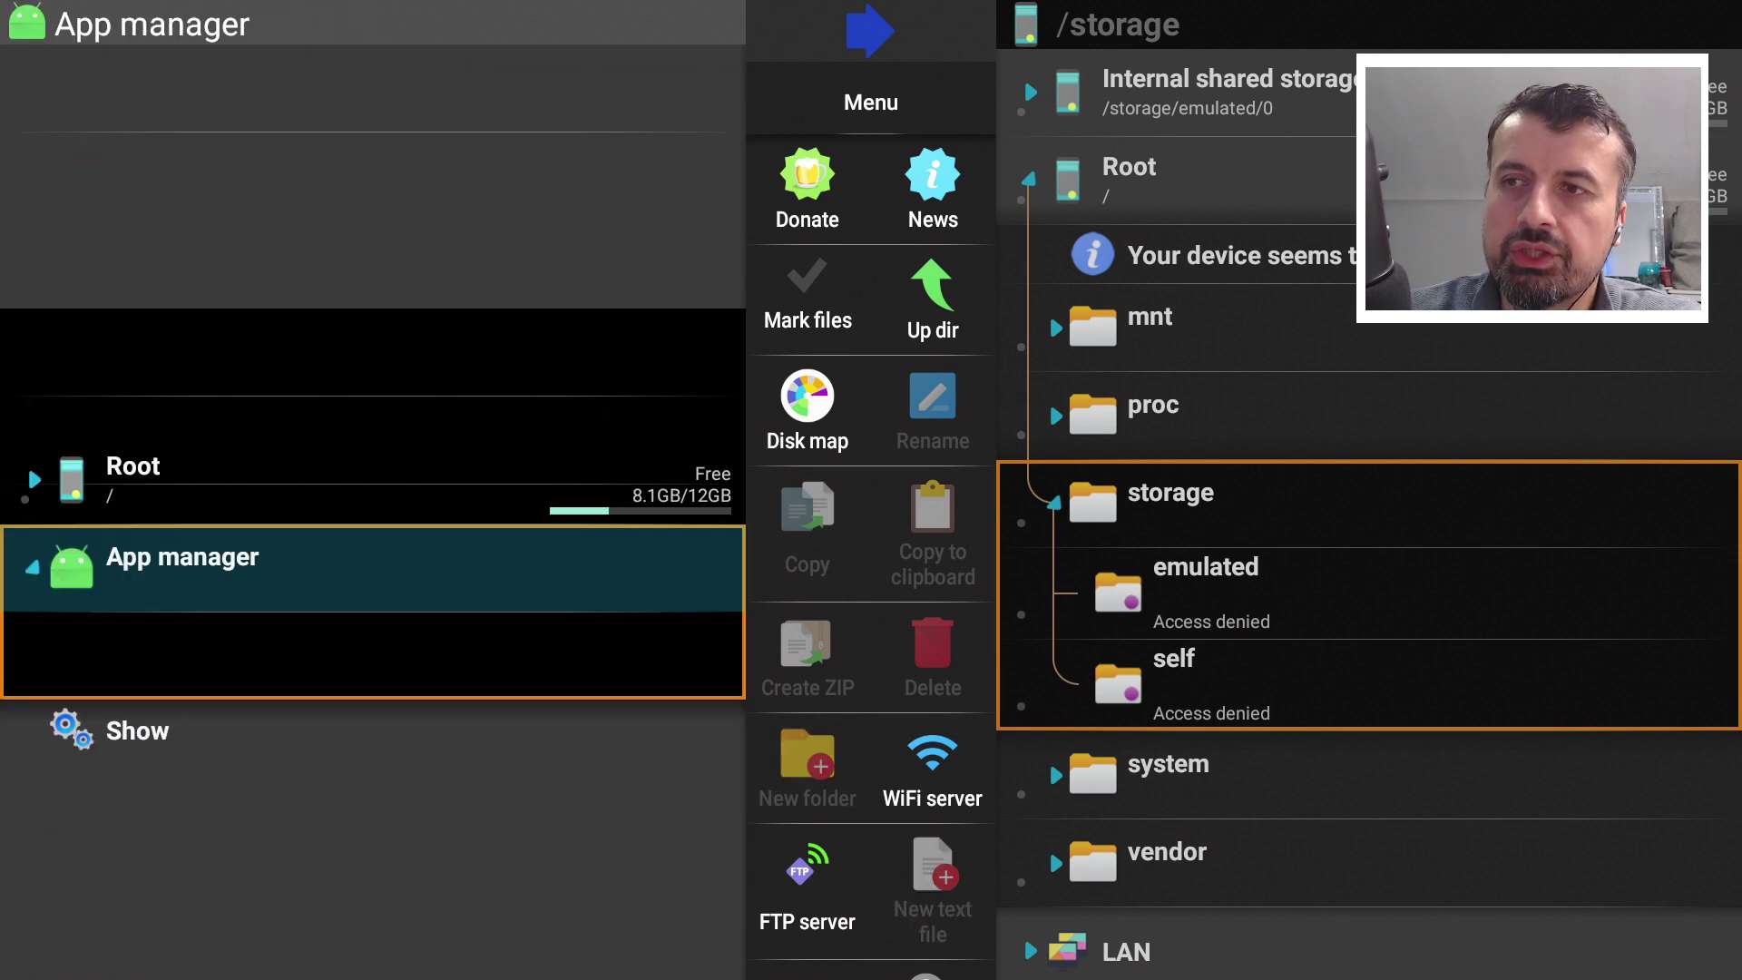
key("Down")
key("Right")
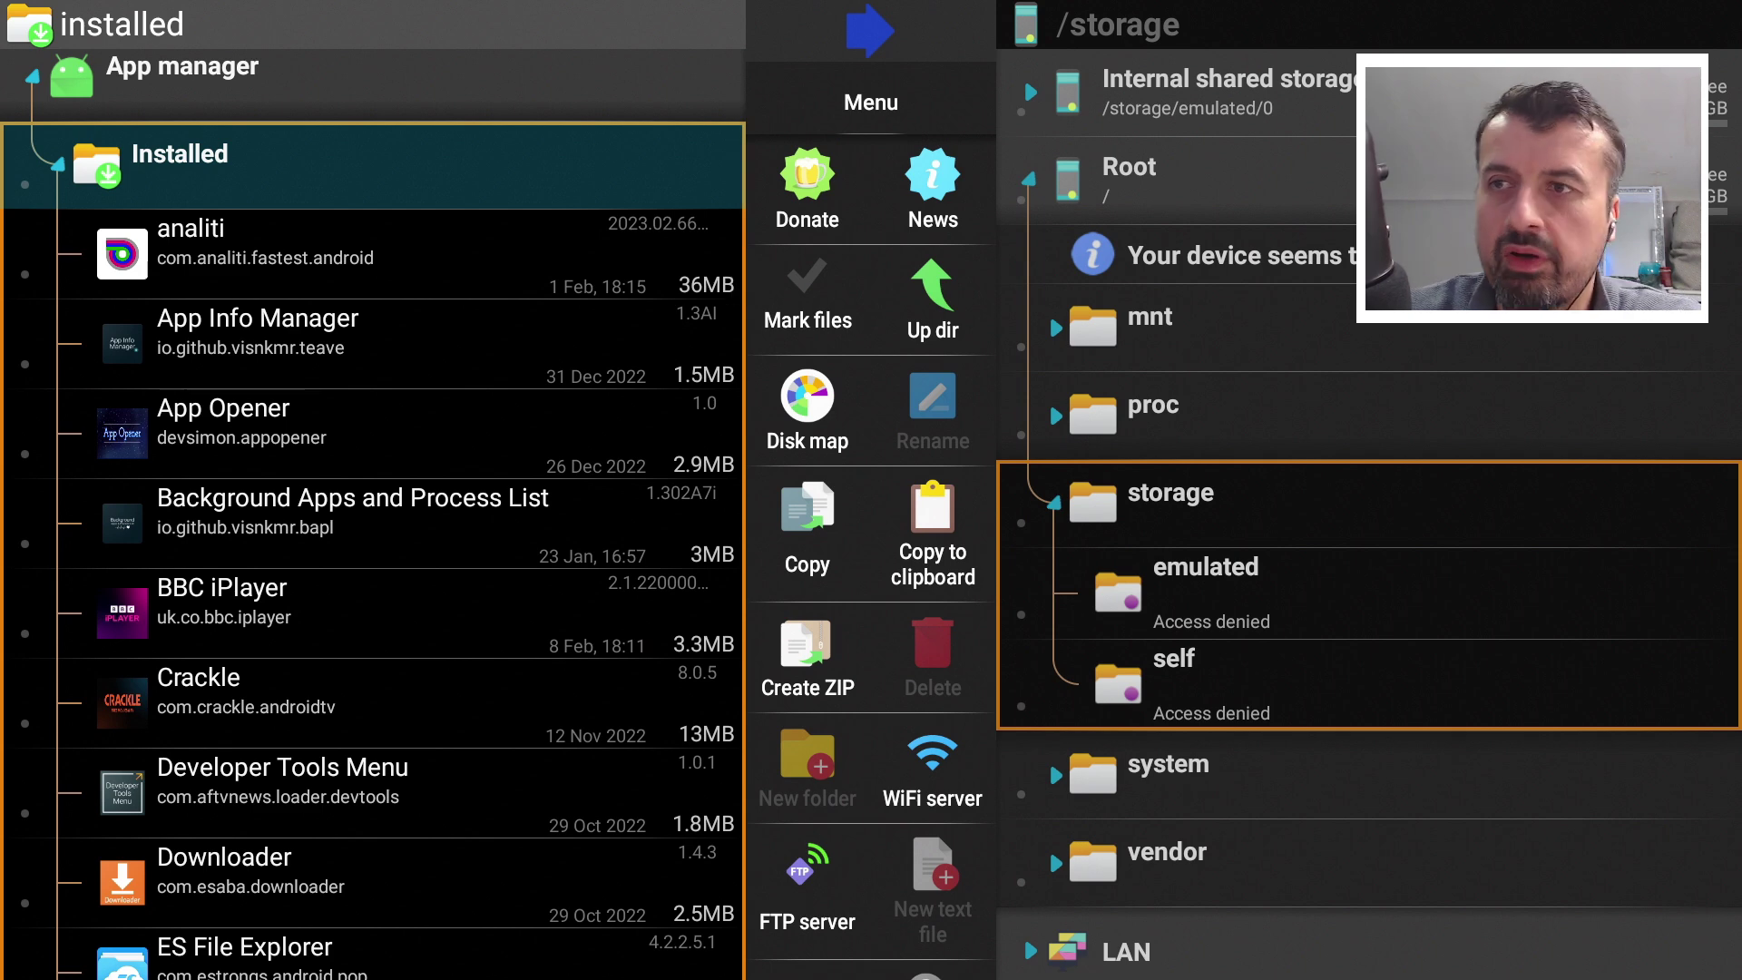
Find Tubi among the installed apps and mark it for a multiple selection.
key("Down")
key("Down")
key("Down")
key("Down")
key("Down")
key("Down")
key("Down")
key("Down")
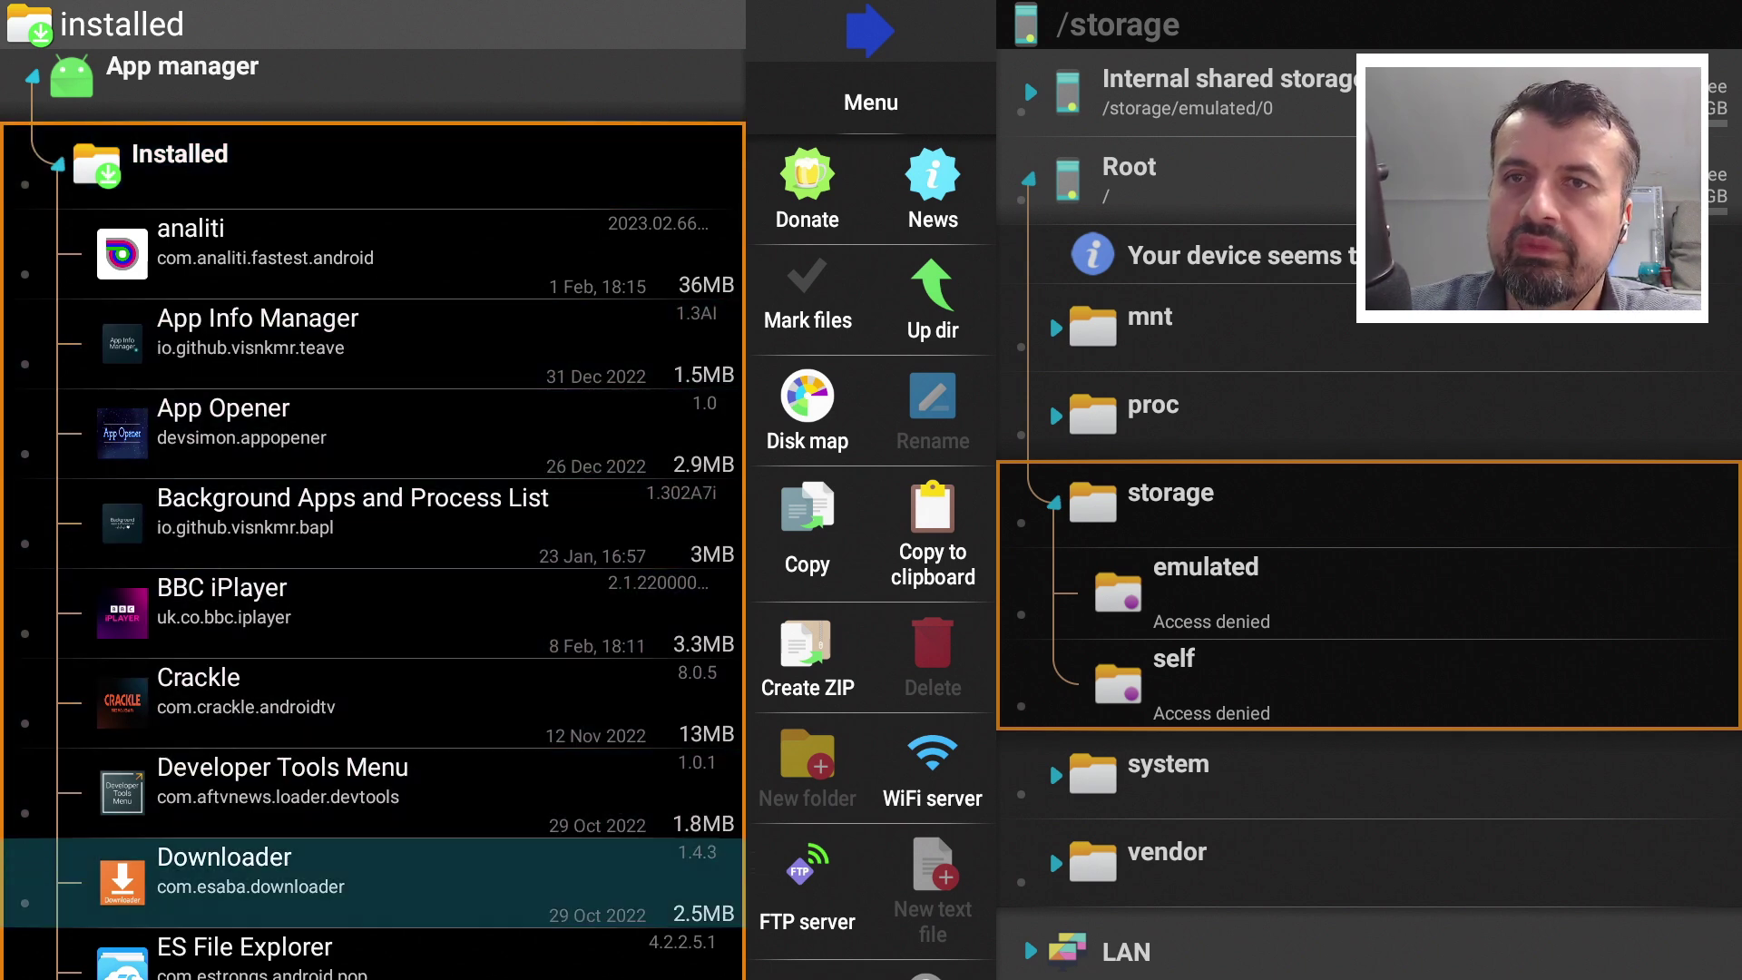
key("Down")
key("Down")
key("Down")
key("Down")
key("Down")
key("Down")
key("Down")
key("Down")
key("Down")
key("Down")
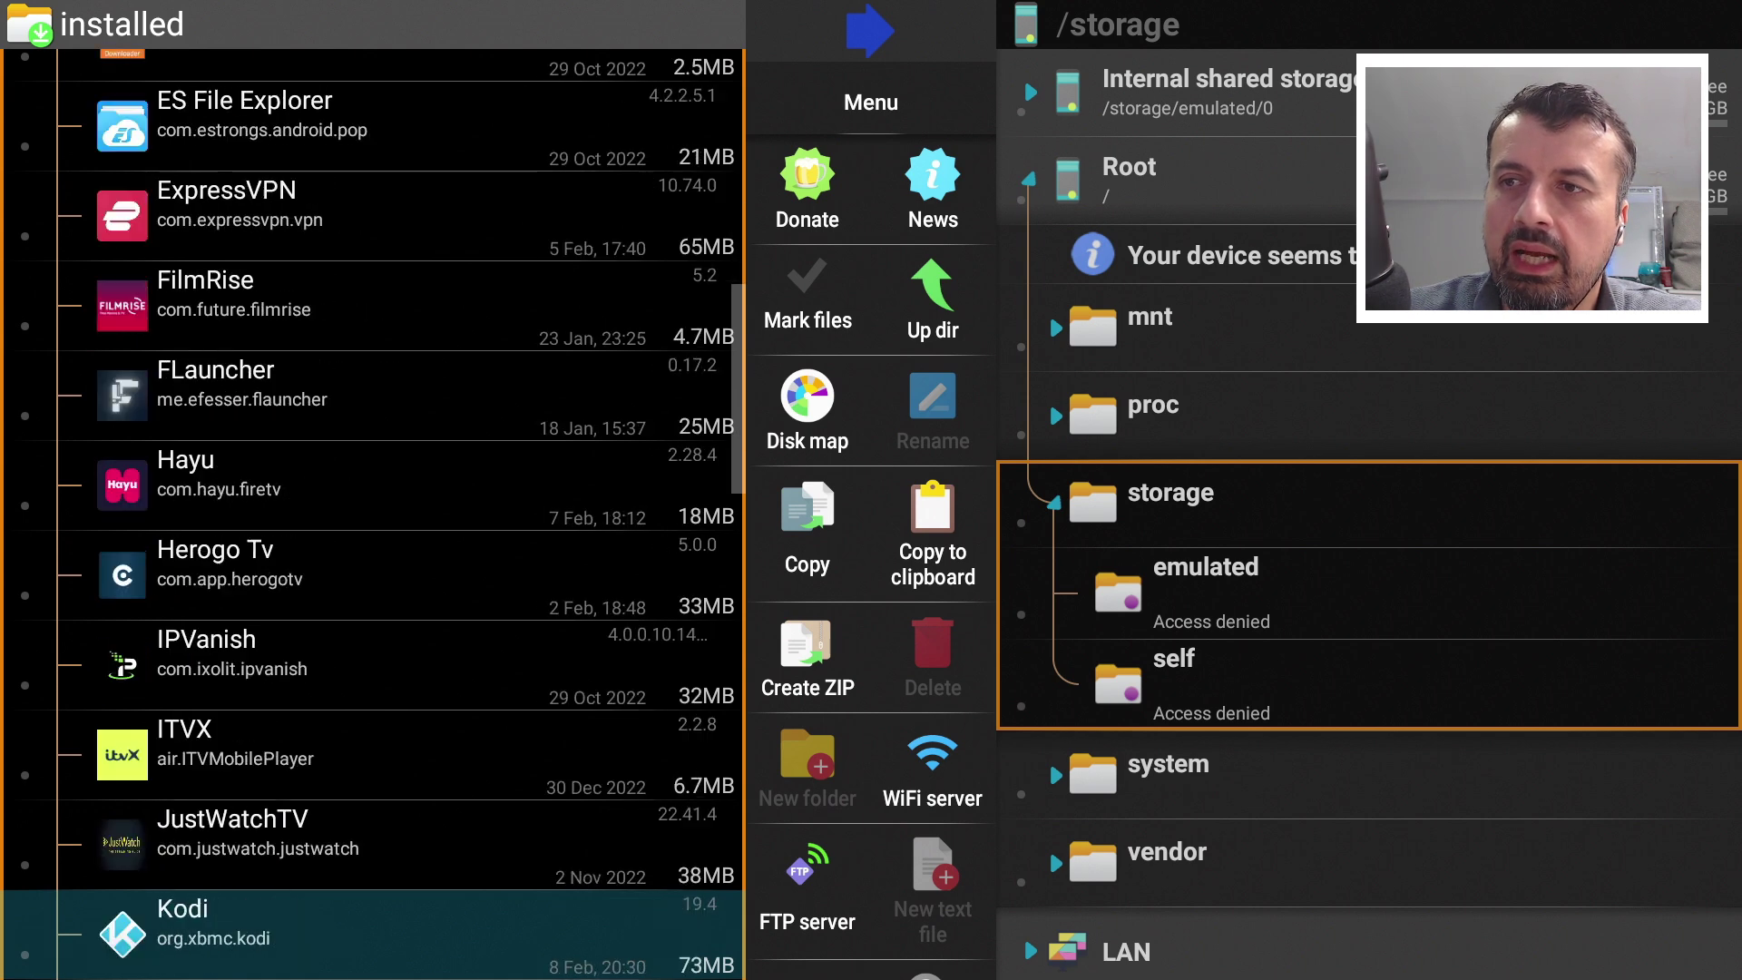
key("Down")
key("Down")
key("Down")
key("Down")
key("Down")
key("Down")
key("Down")
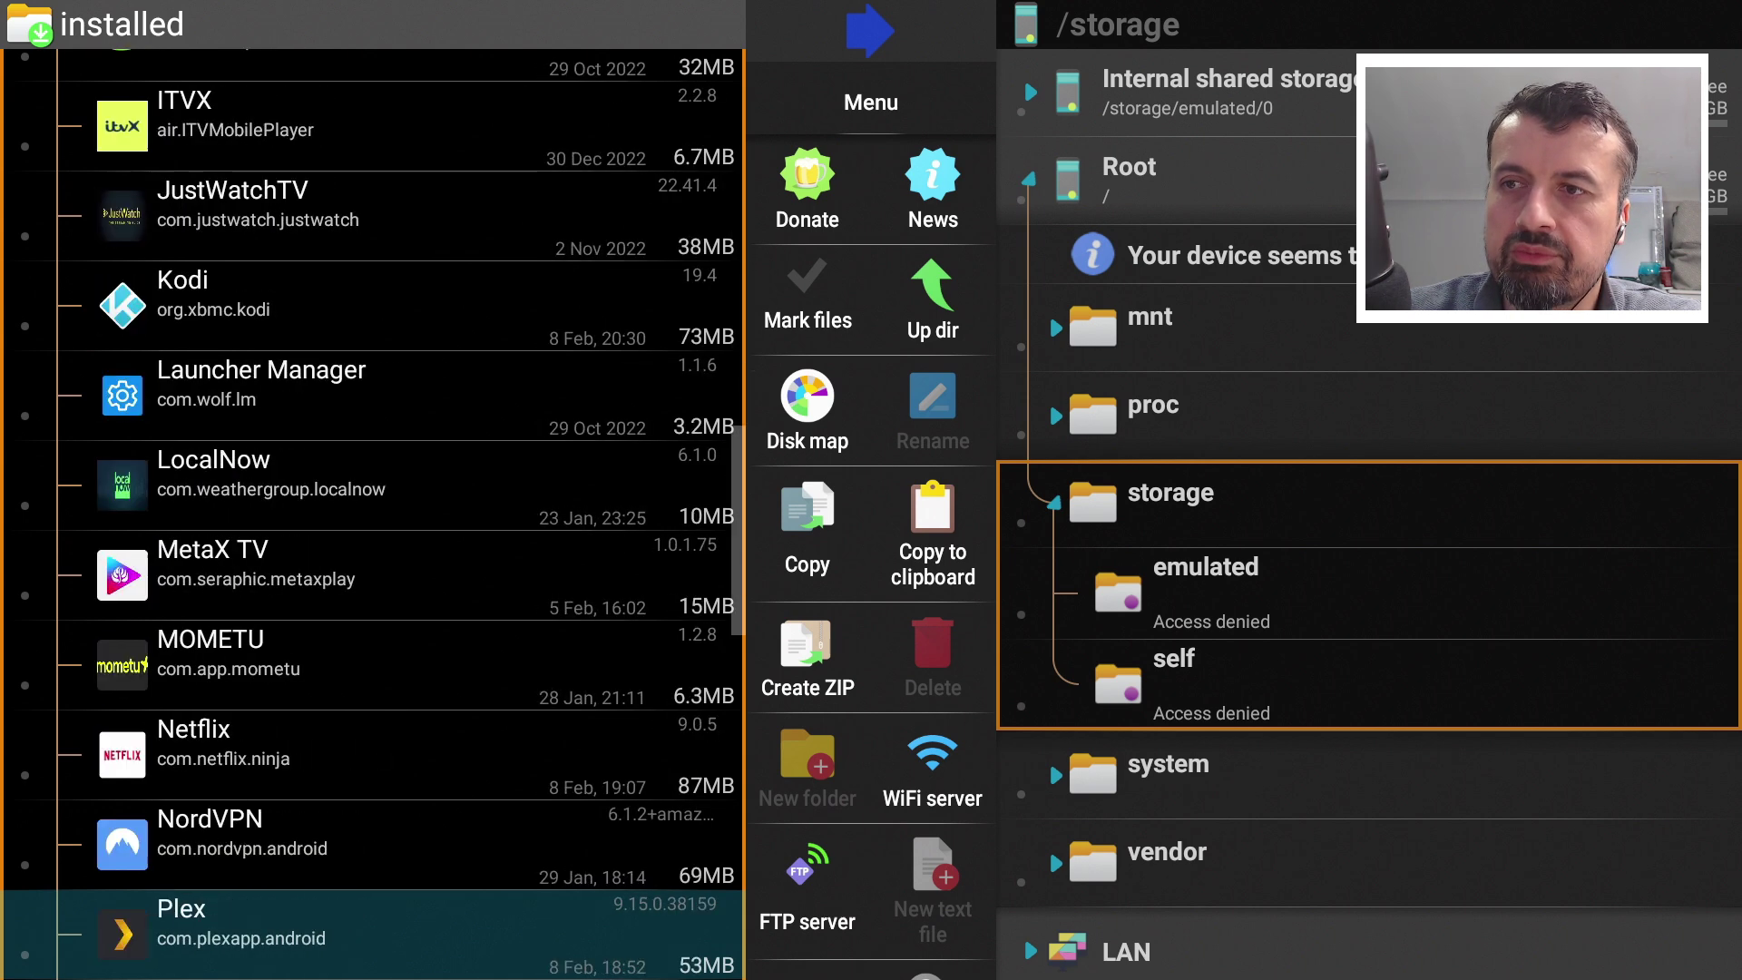
key("Down")
key("Down")
key("Down")
key("Down")
key("Down")
key("Down")
key("Down")
key("Down")
key("Down")
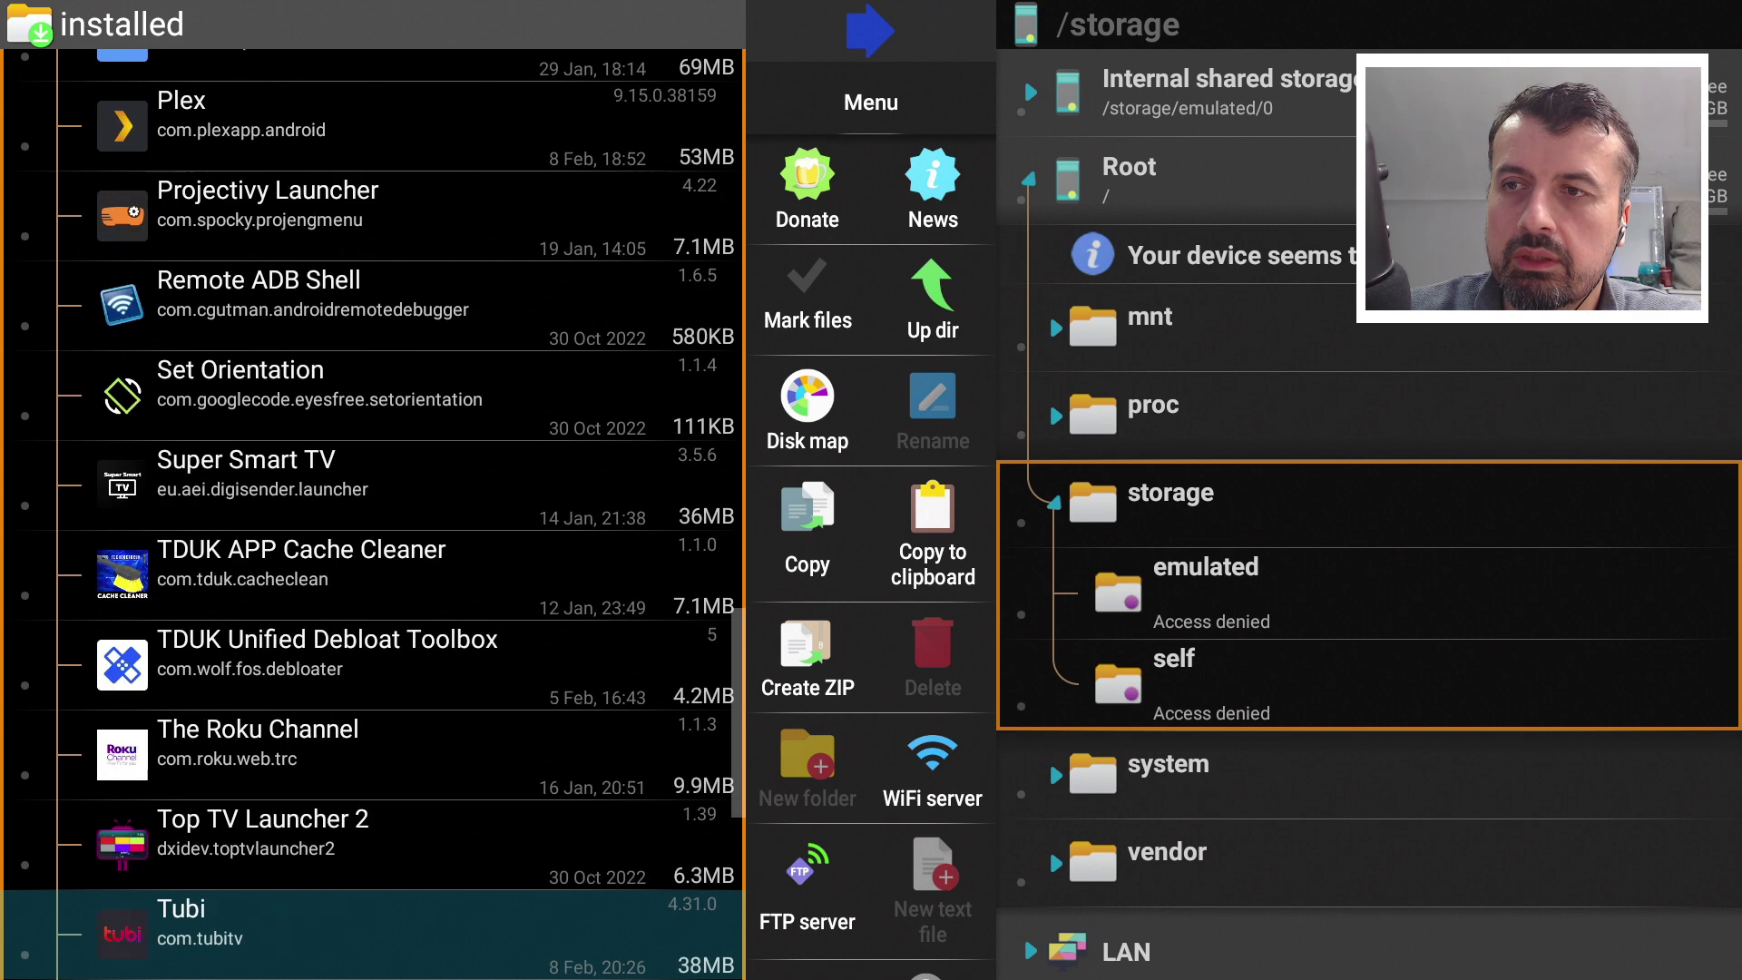
key("Down")
key("Up")
key("Down")
key("Down")
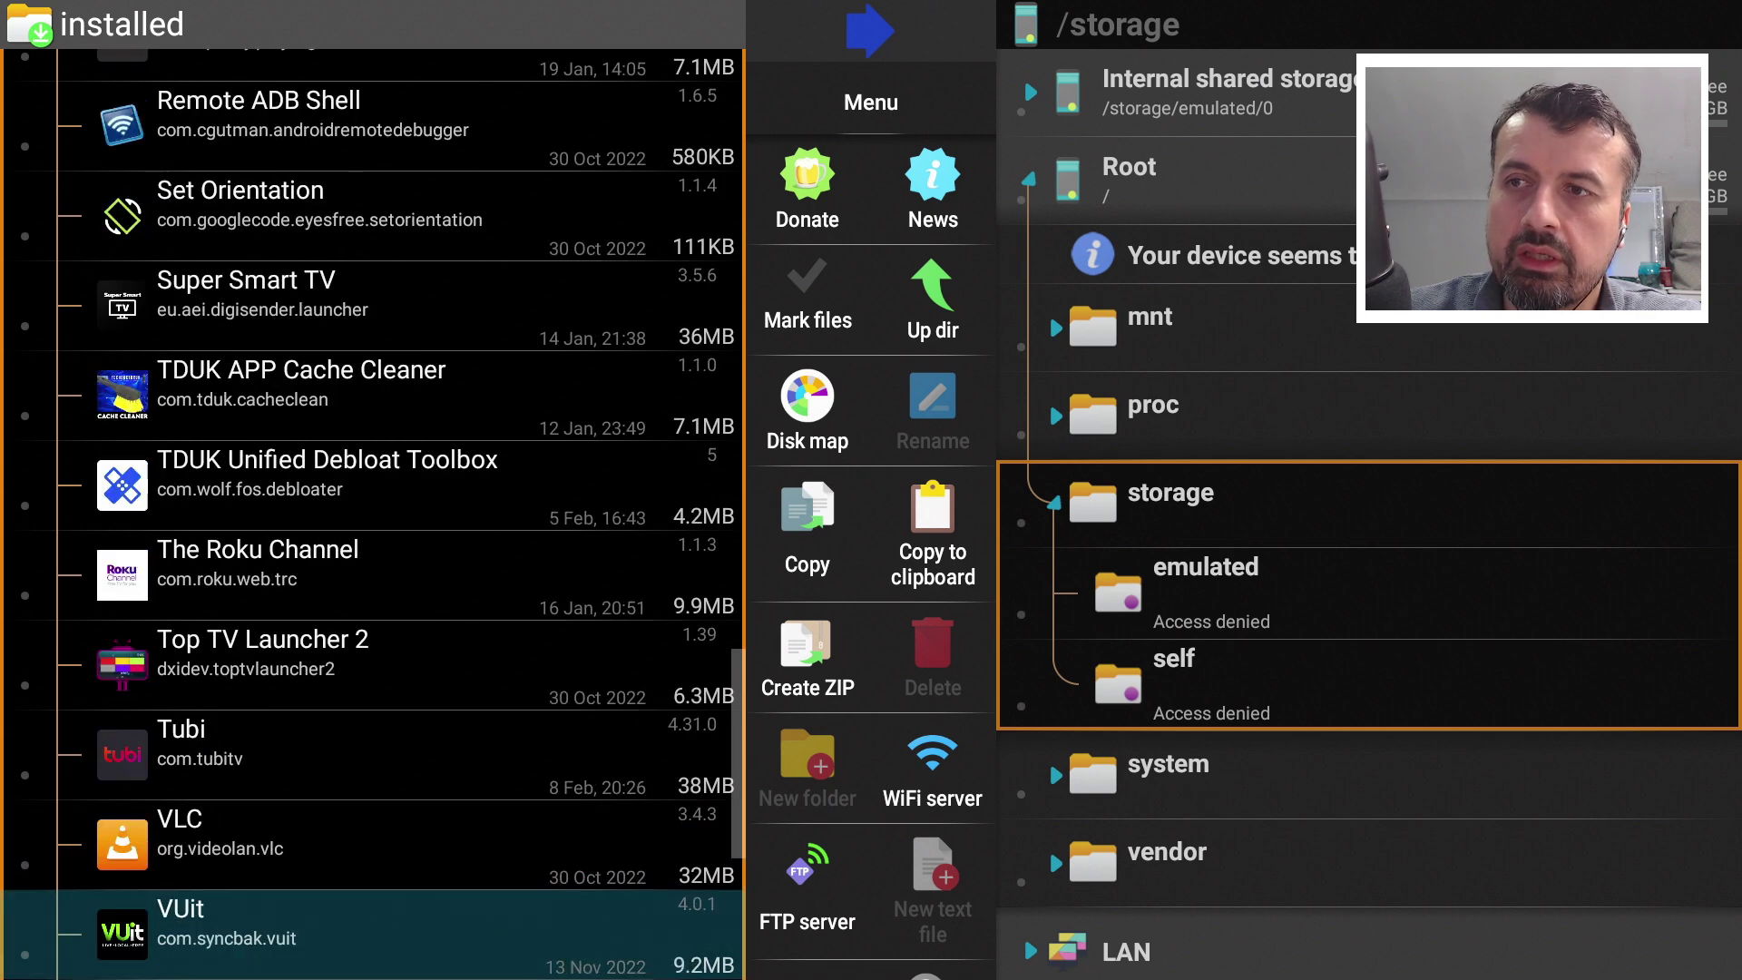
key("Up")
key("Up")
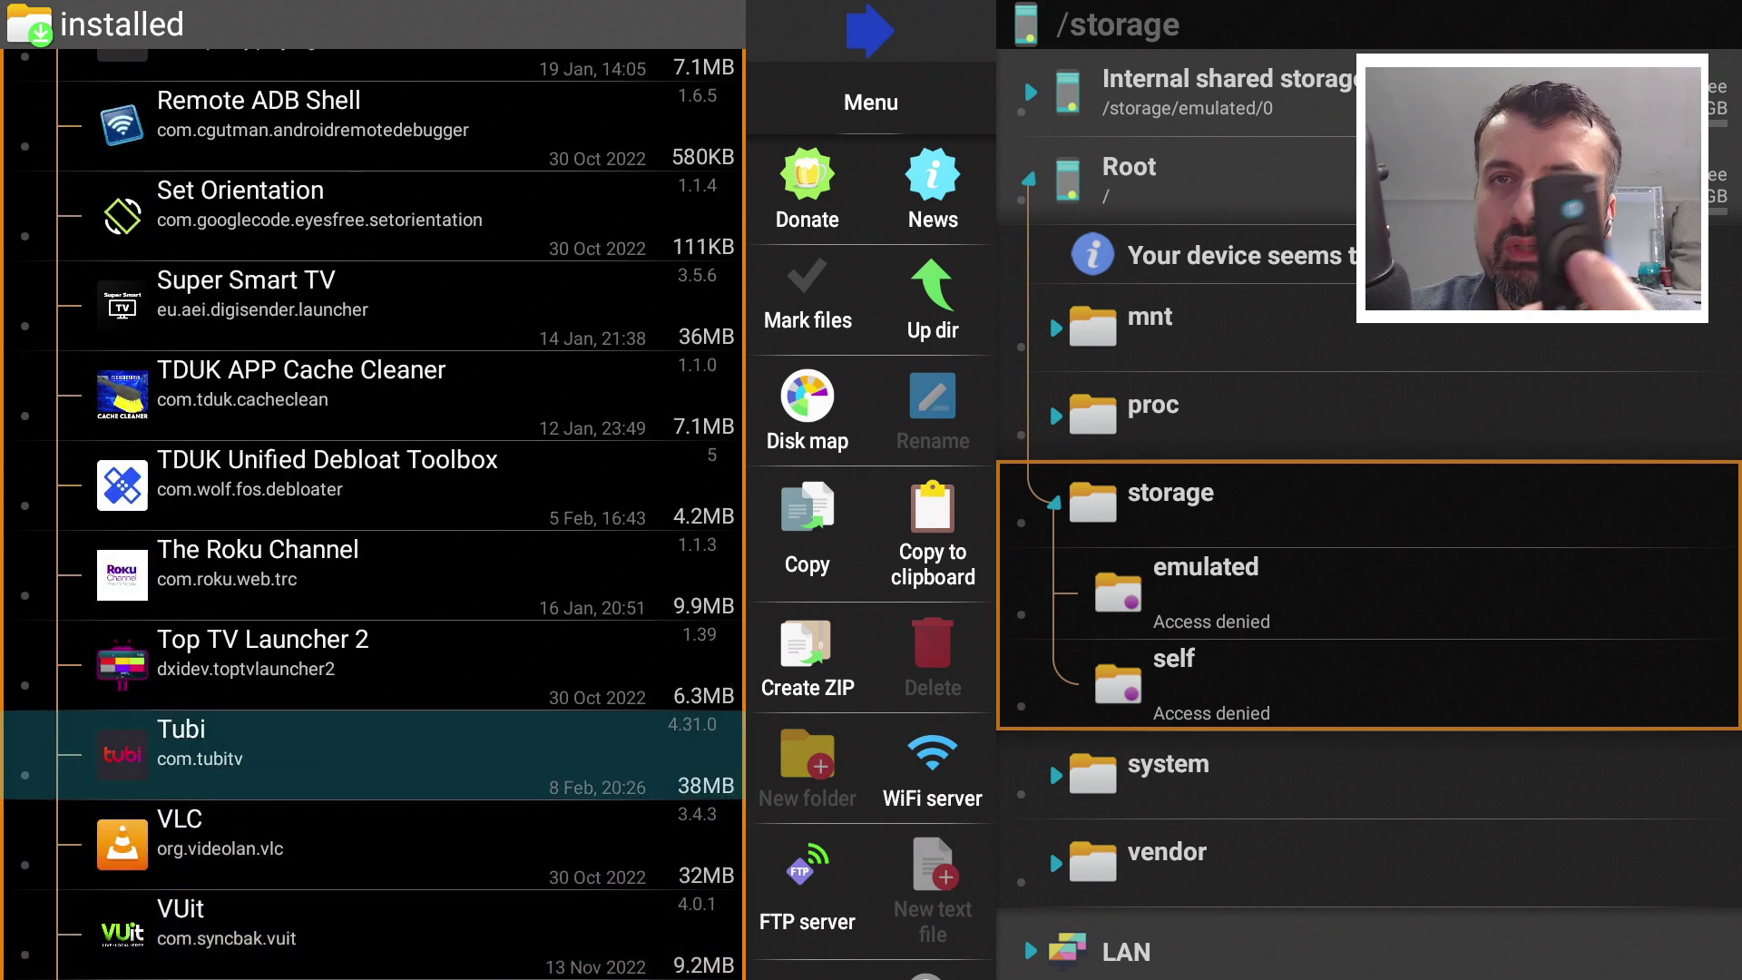
key("Return")
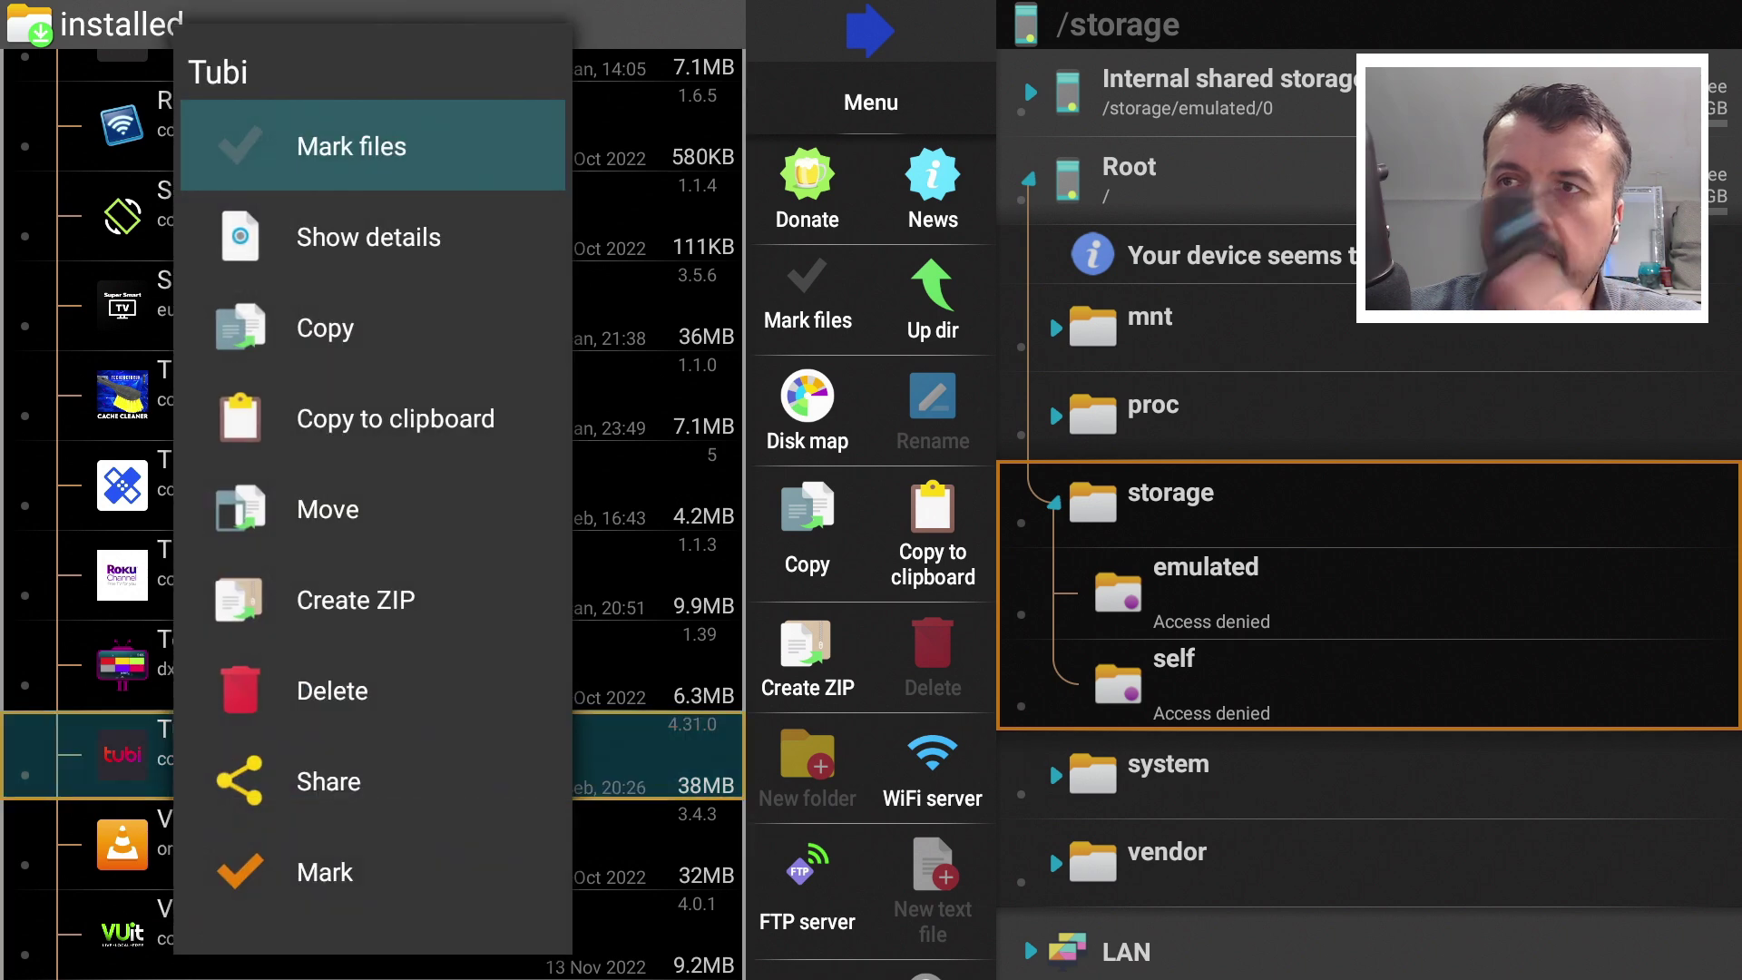
key("Down")
key("Down")
key("Down")
key("Down")
key("Down")
key("Down")
key("Down")
key("Down")
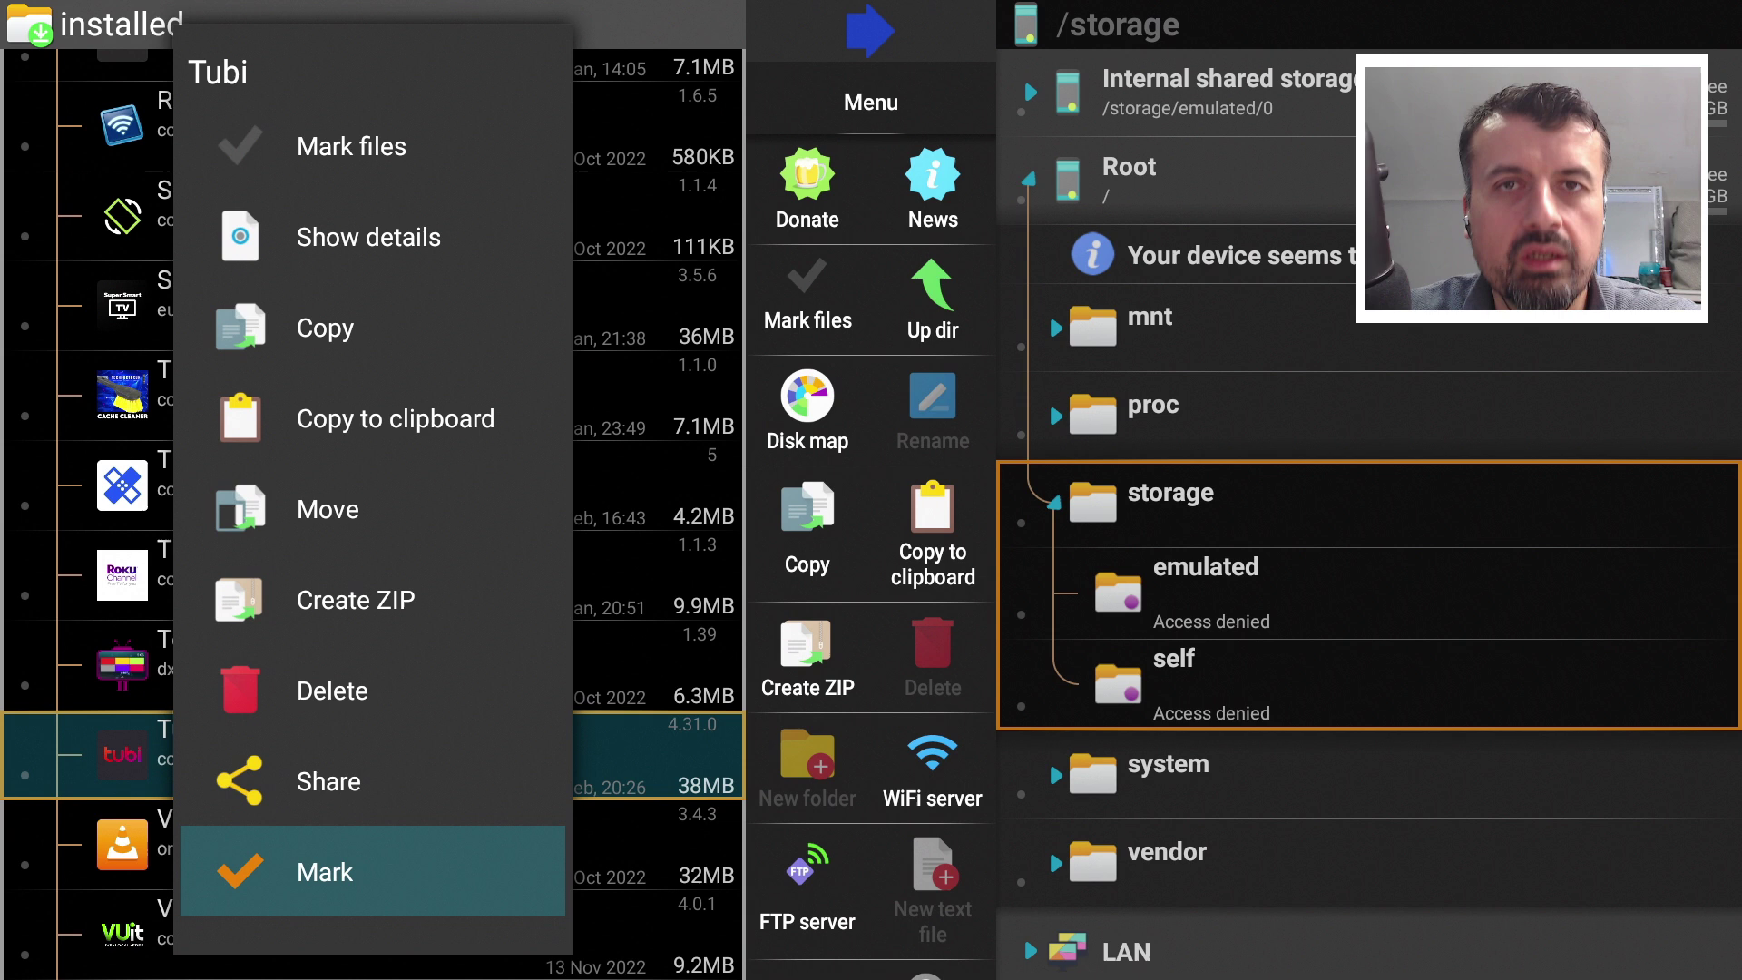
key("Return")
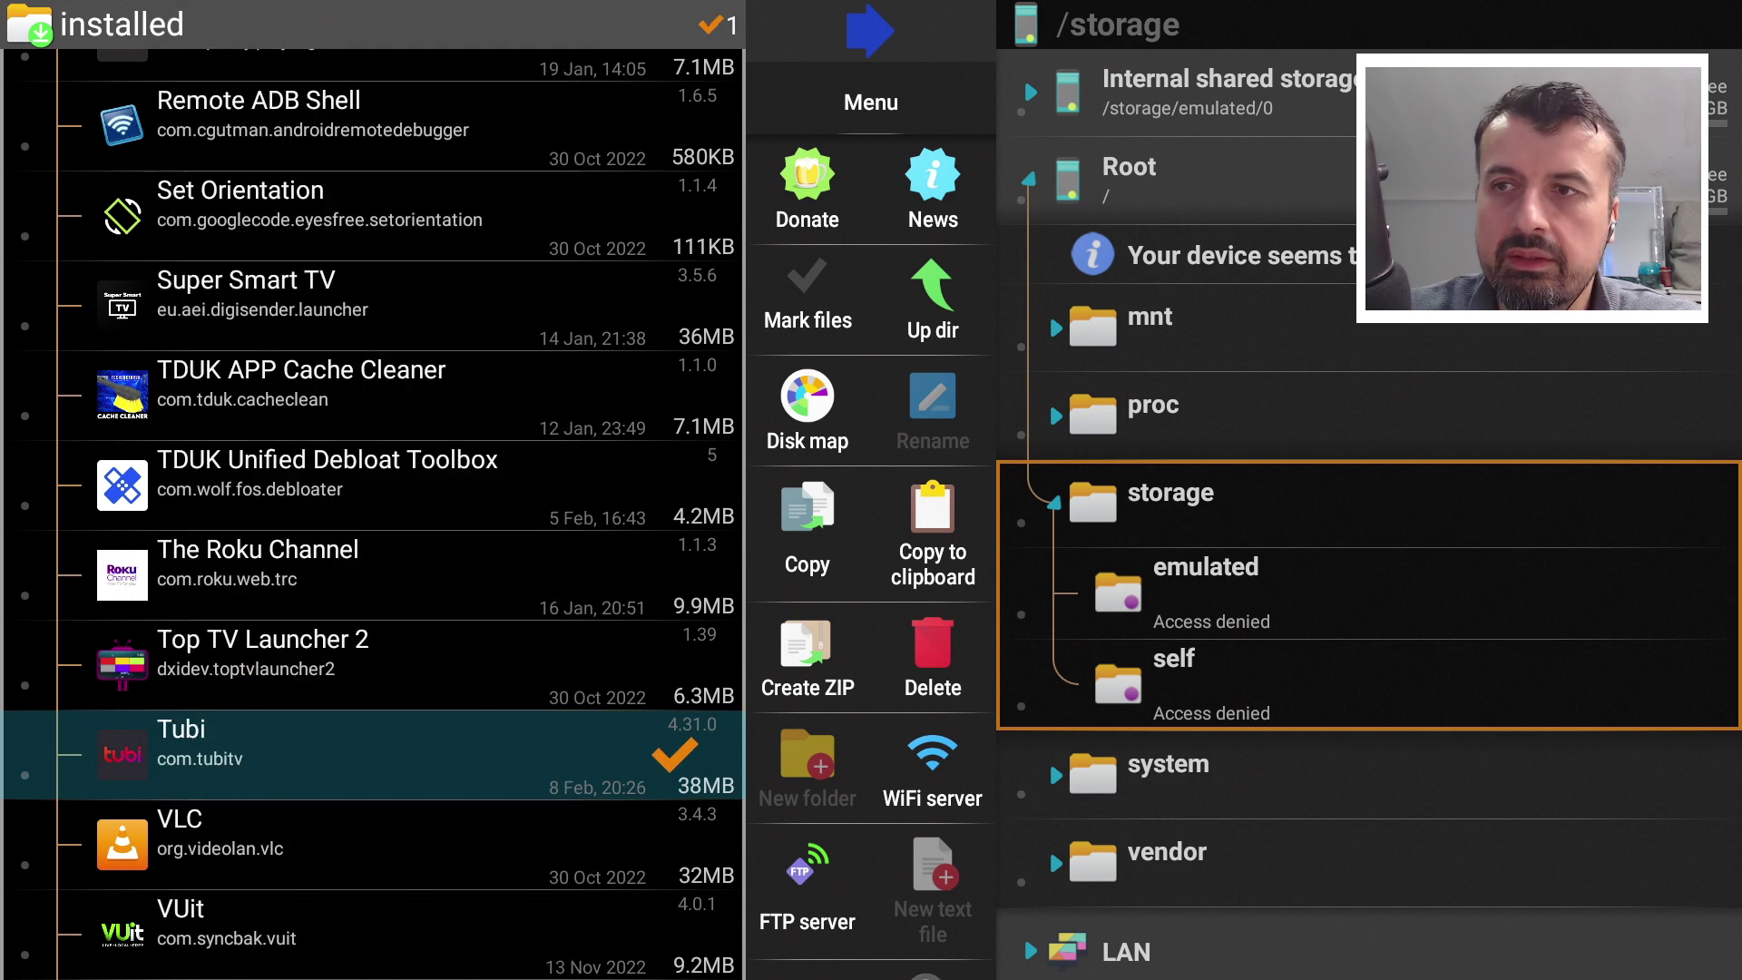
Add Xiaomi TV+ to the marked selection alongside Tubi in the list of installed apps.
key("Down")
key("Down")
key("Down")
key("Down")
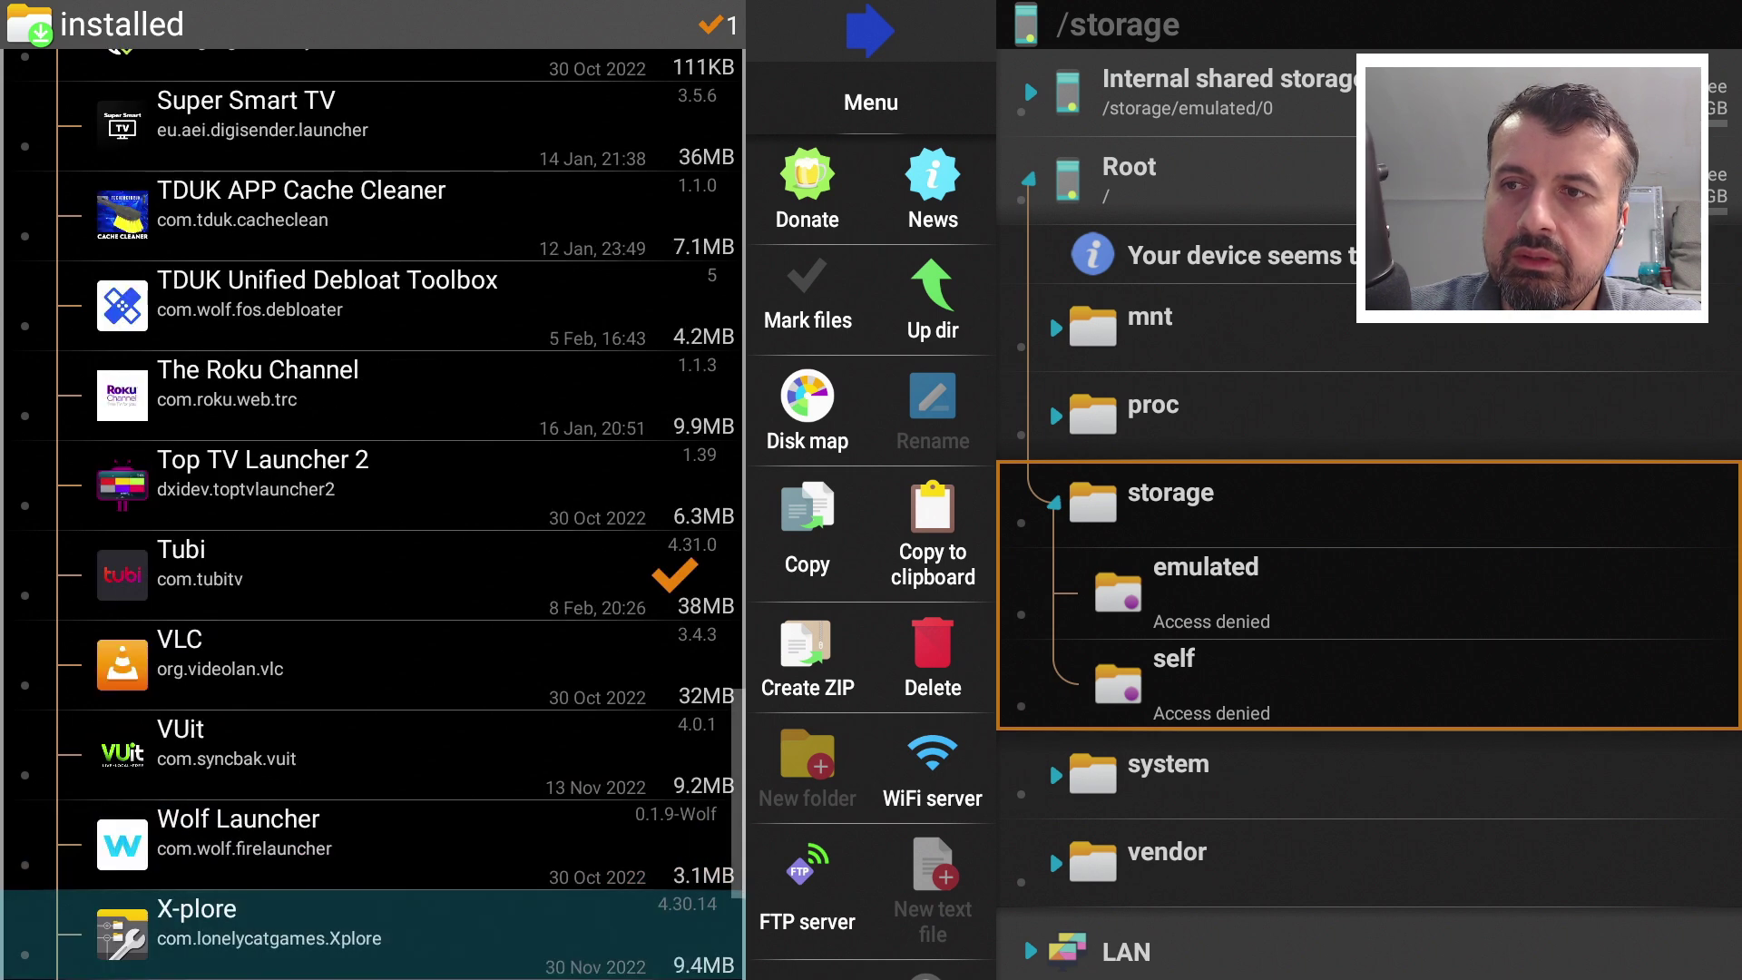
key("Down")
key("Up")
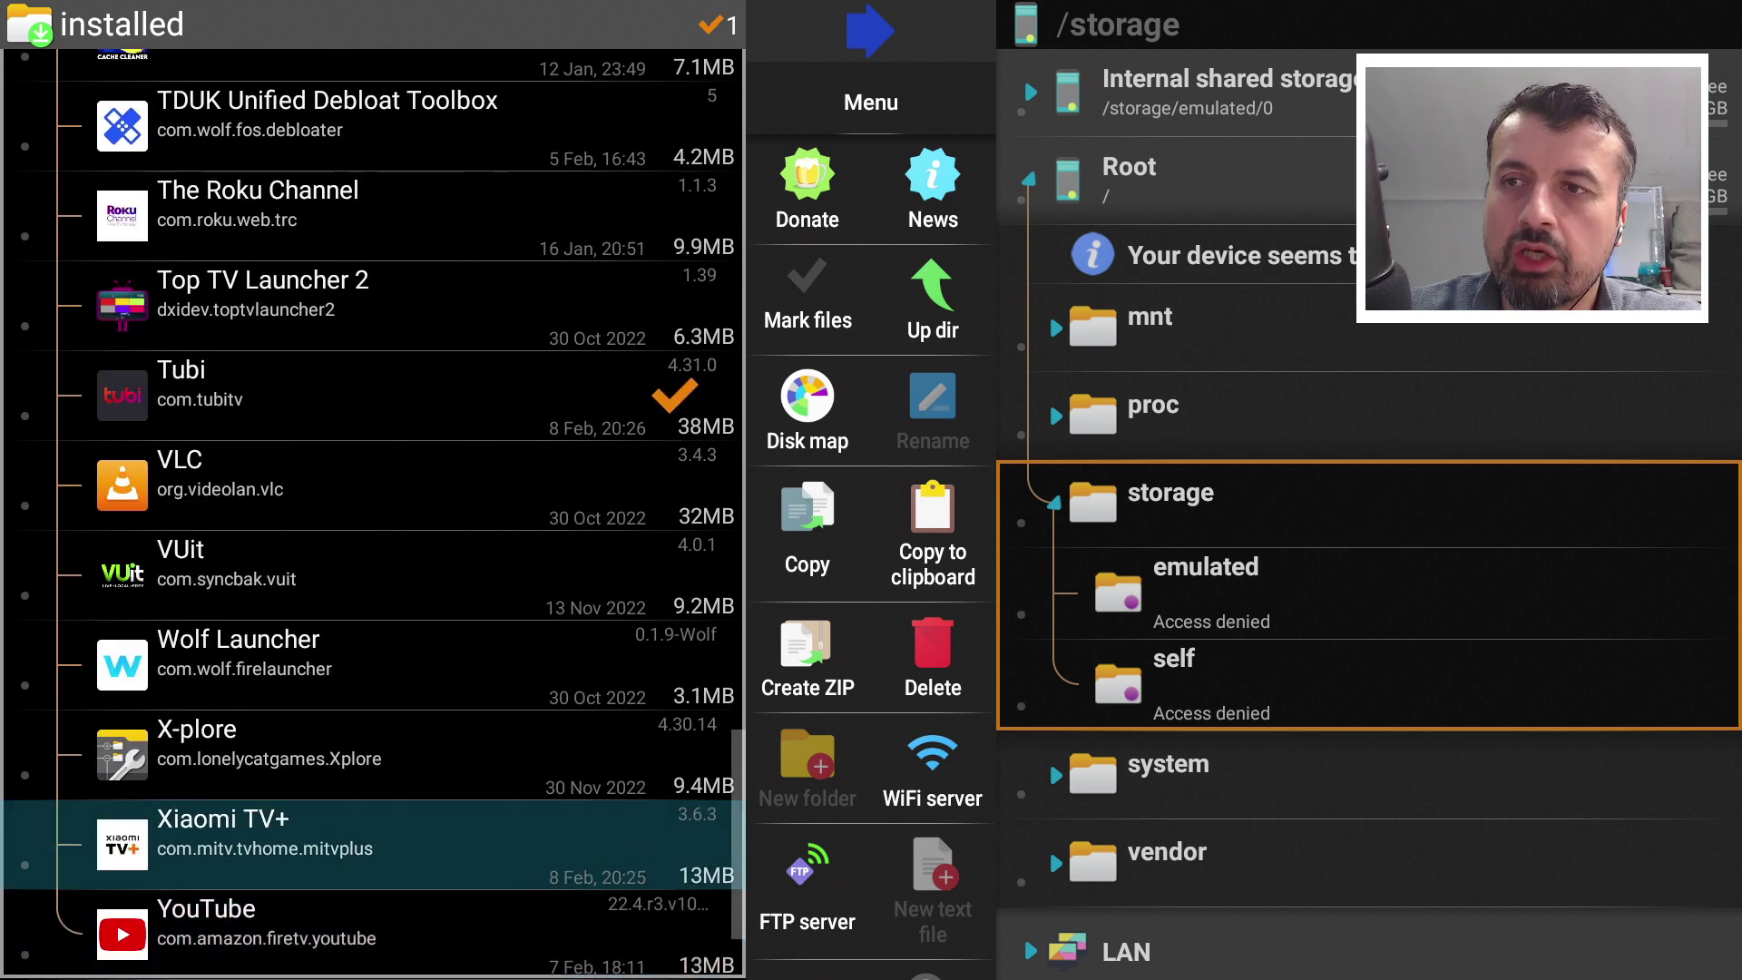
key("Return")
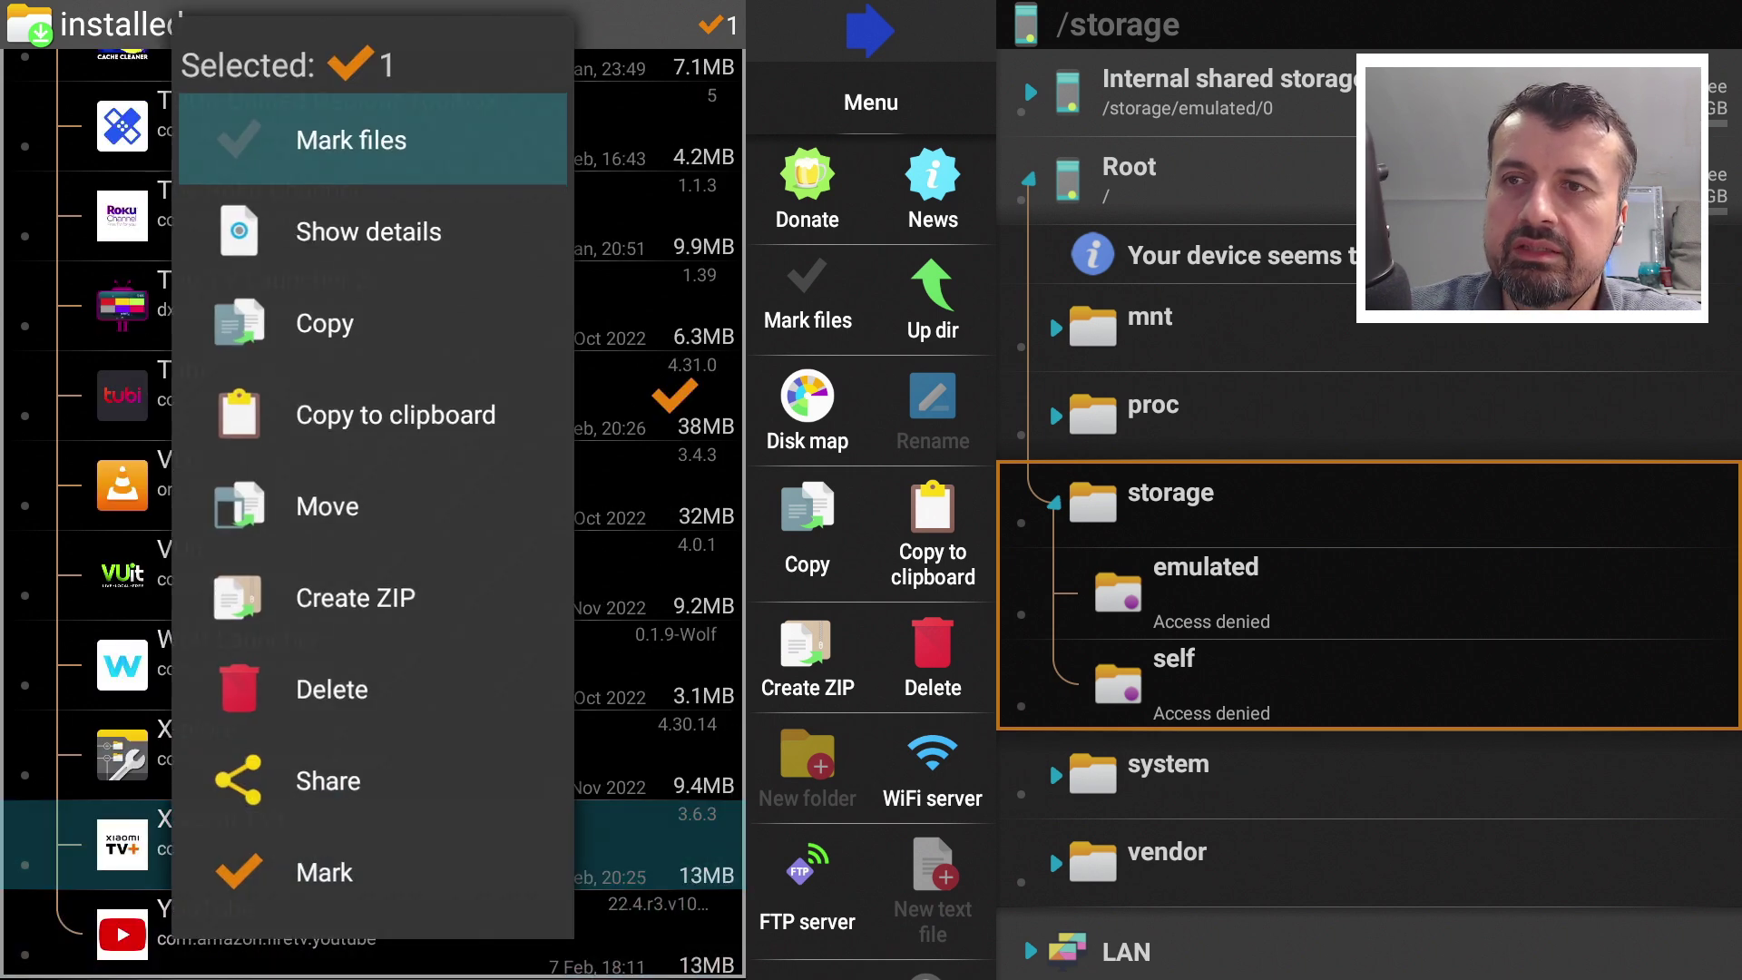
key("Down")
key("Down")
key("Down")
key("Down")
key("Down")
key("Down")
key("Down")
key("Down")
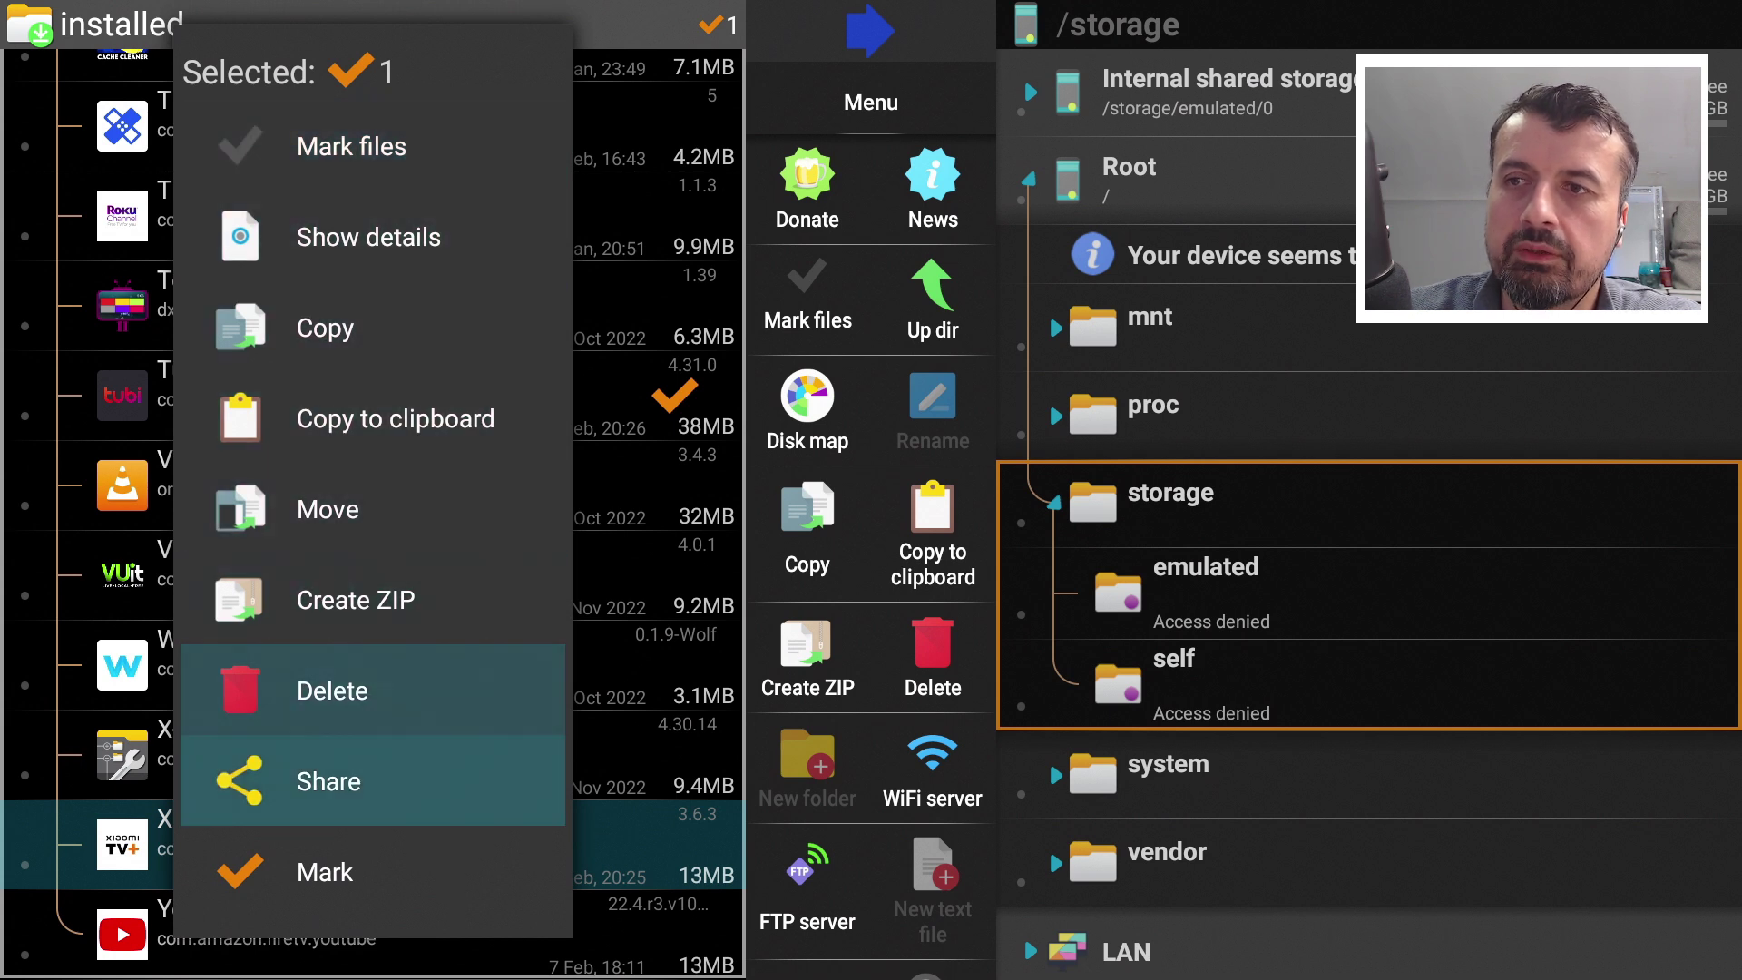
key("Return")
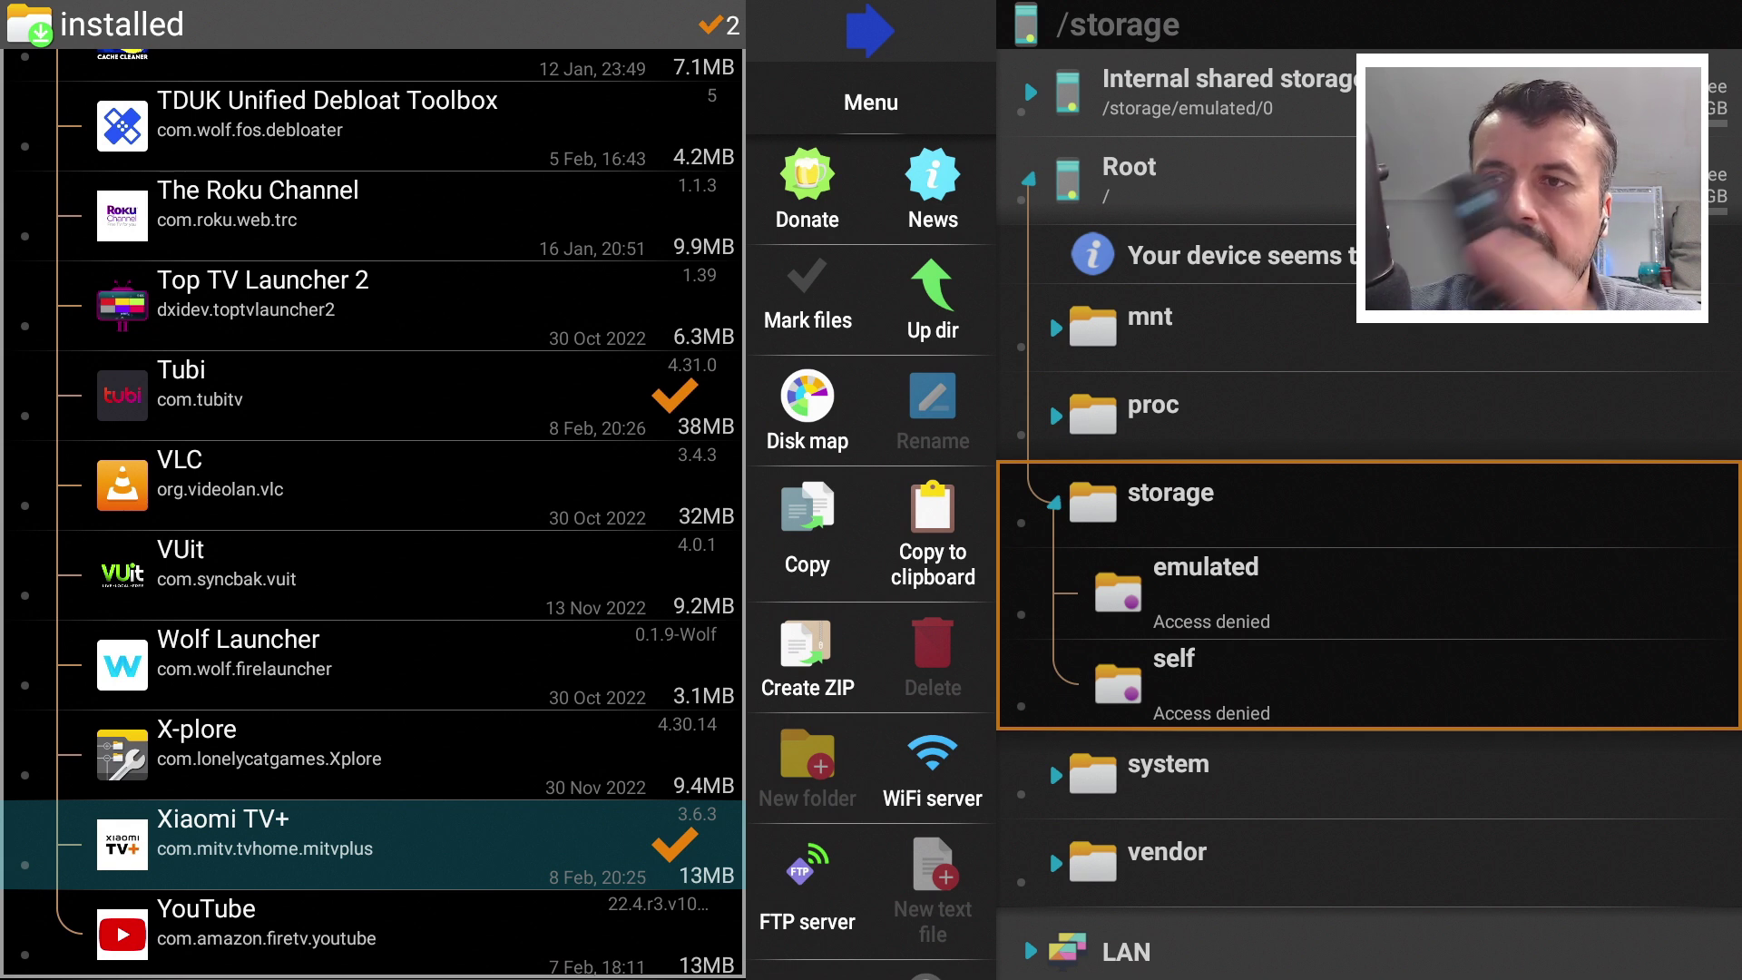
Copy the two marked apps, Tubi and Xiaomi TV+, to the clipboard.
key("Return")
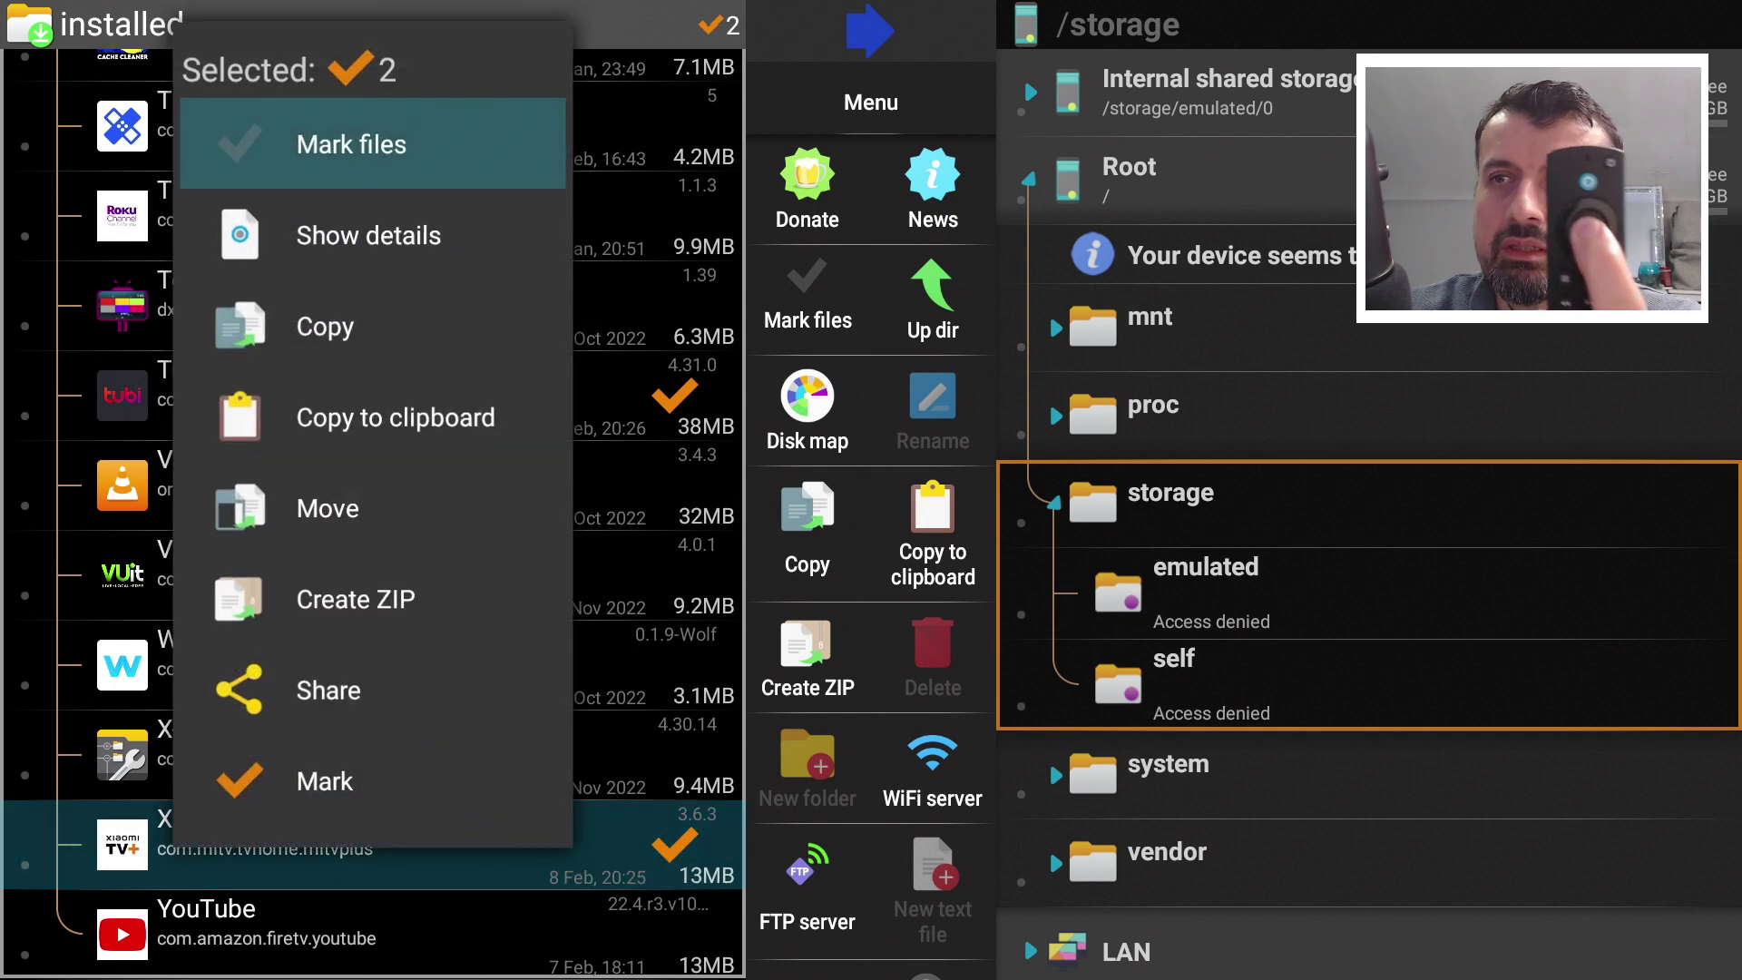
key("Down")
key("Down")
key("Down")
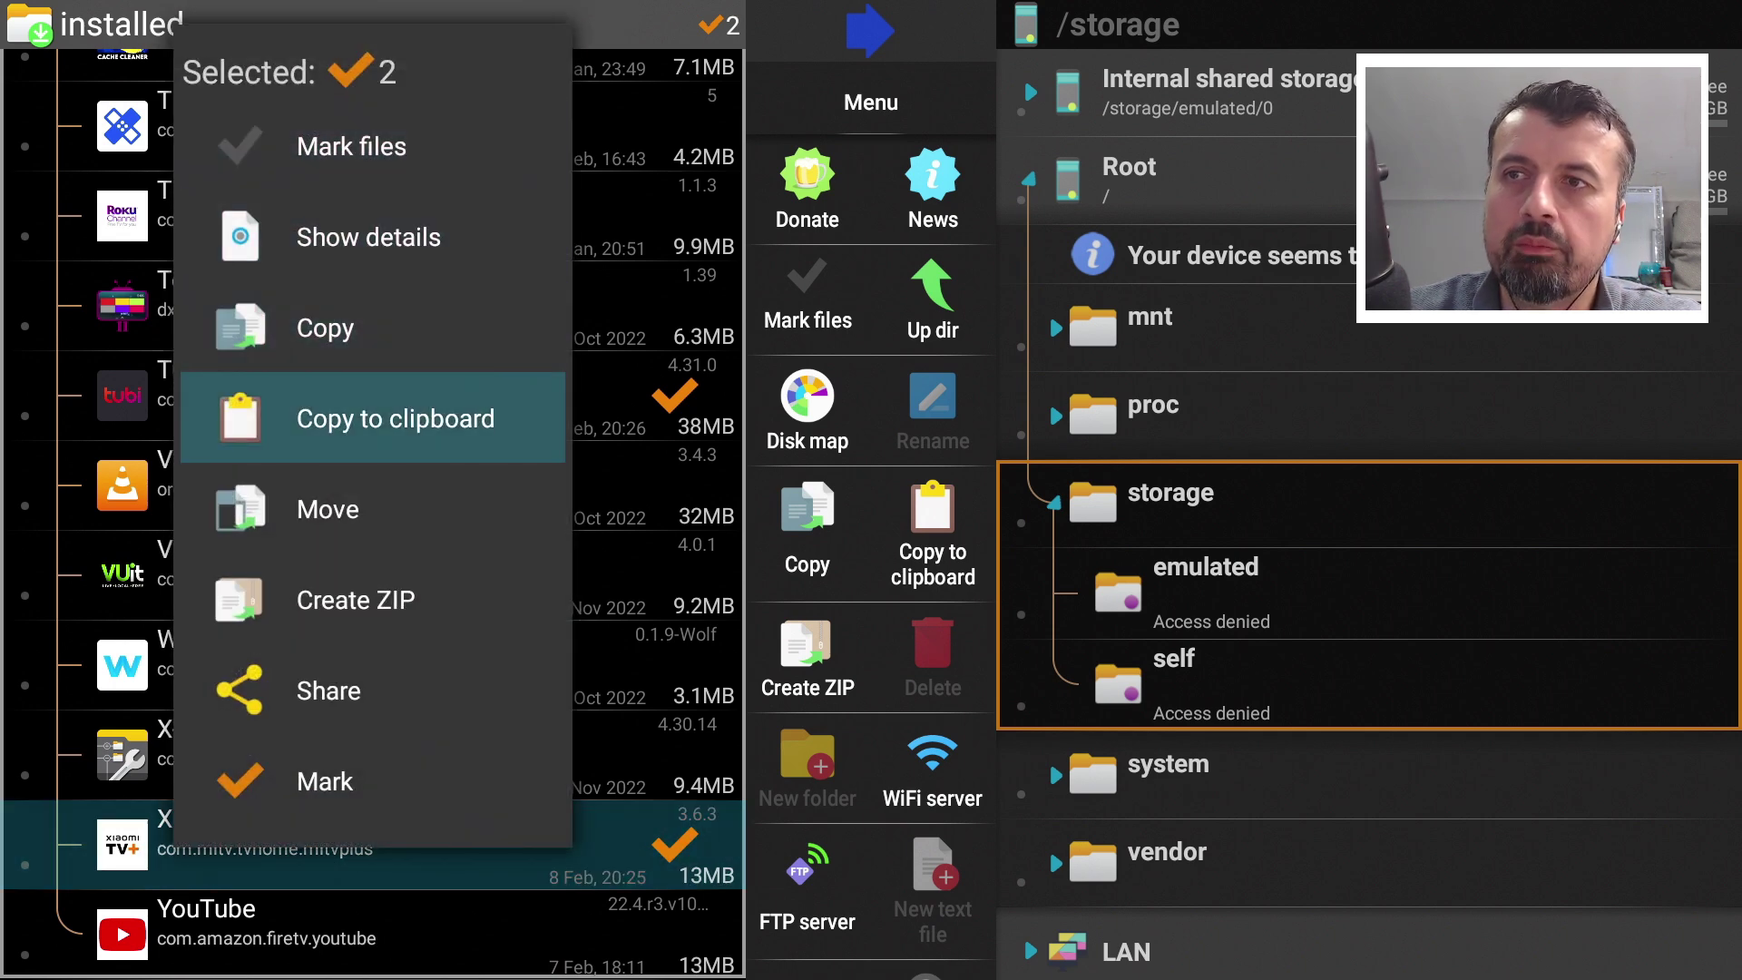
key("Return")
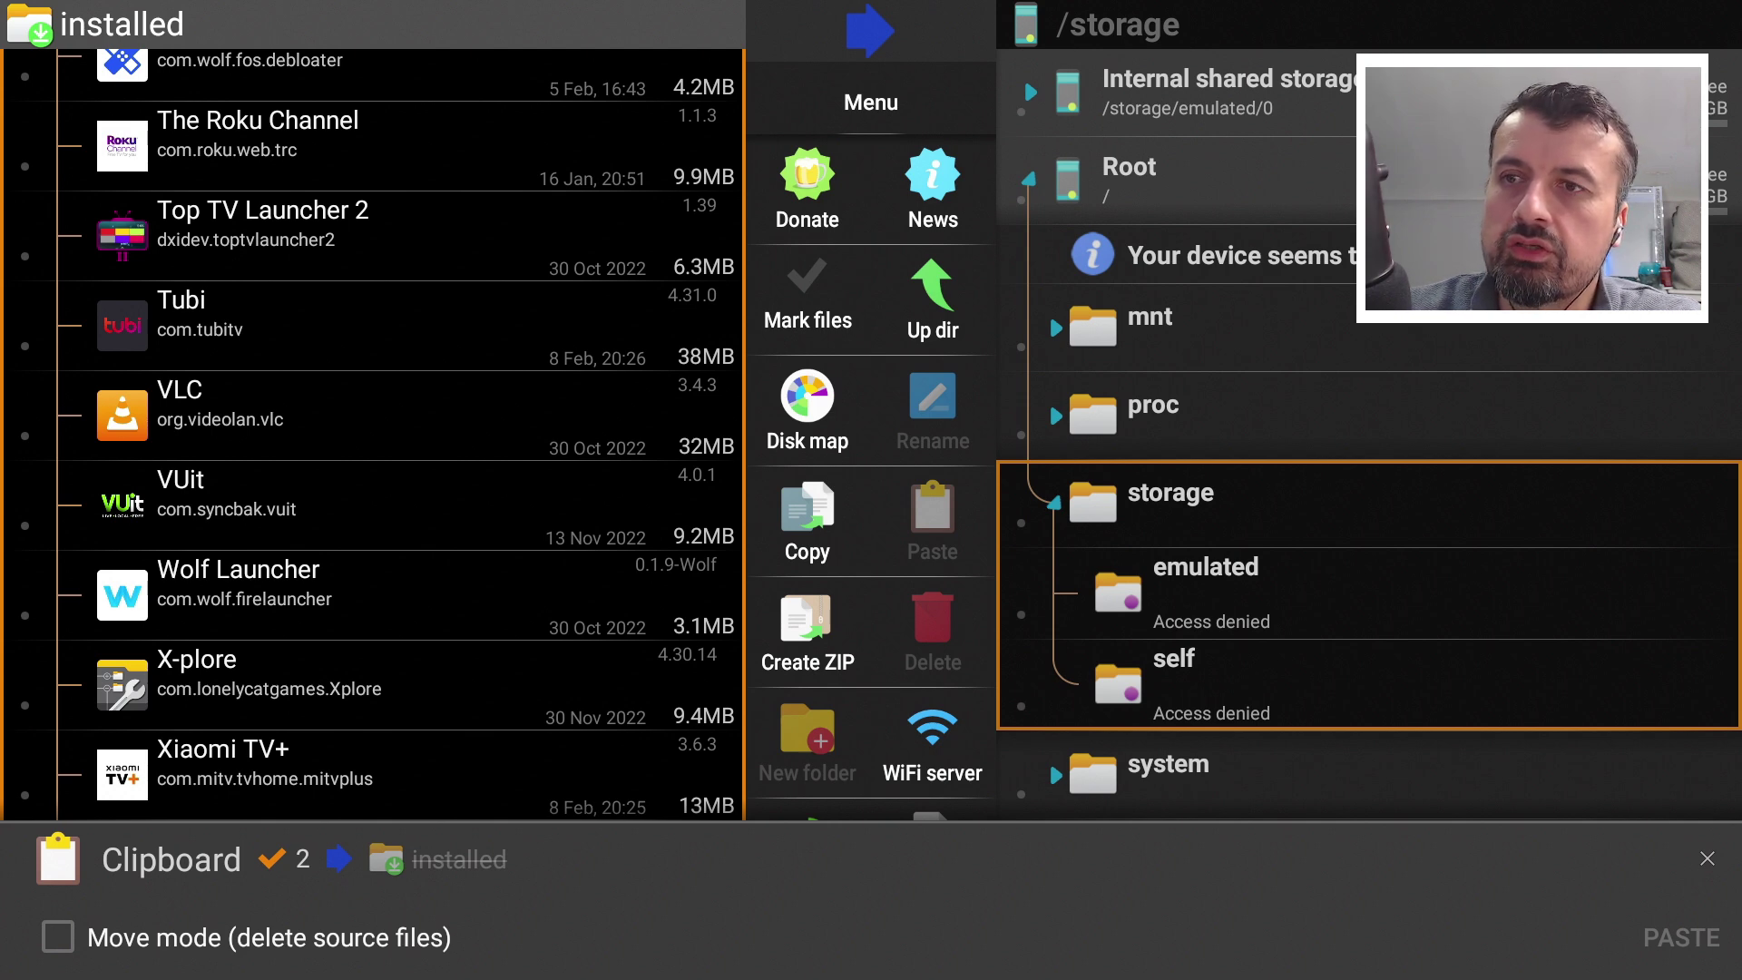
Expand Internal shared storage and its Downloader folder to make Downloader the paste destination.
scroll(372, 436, "up", 15)
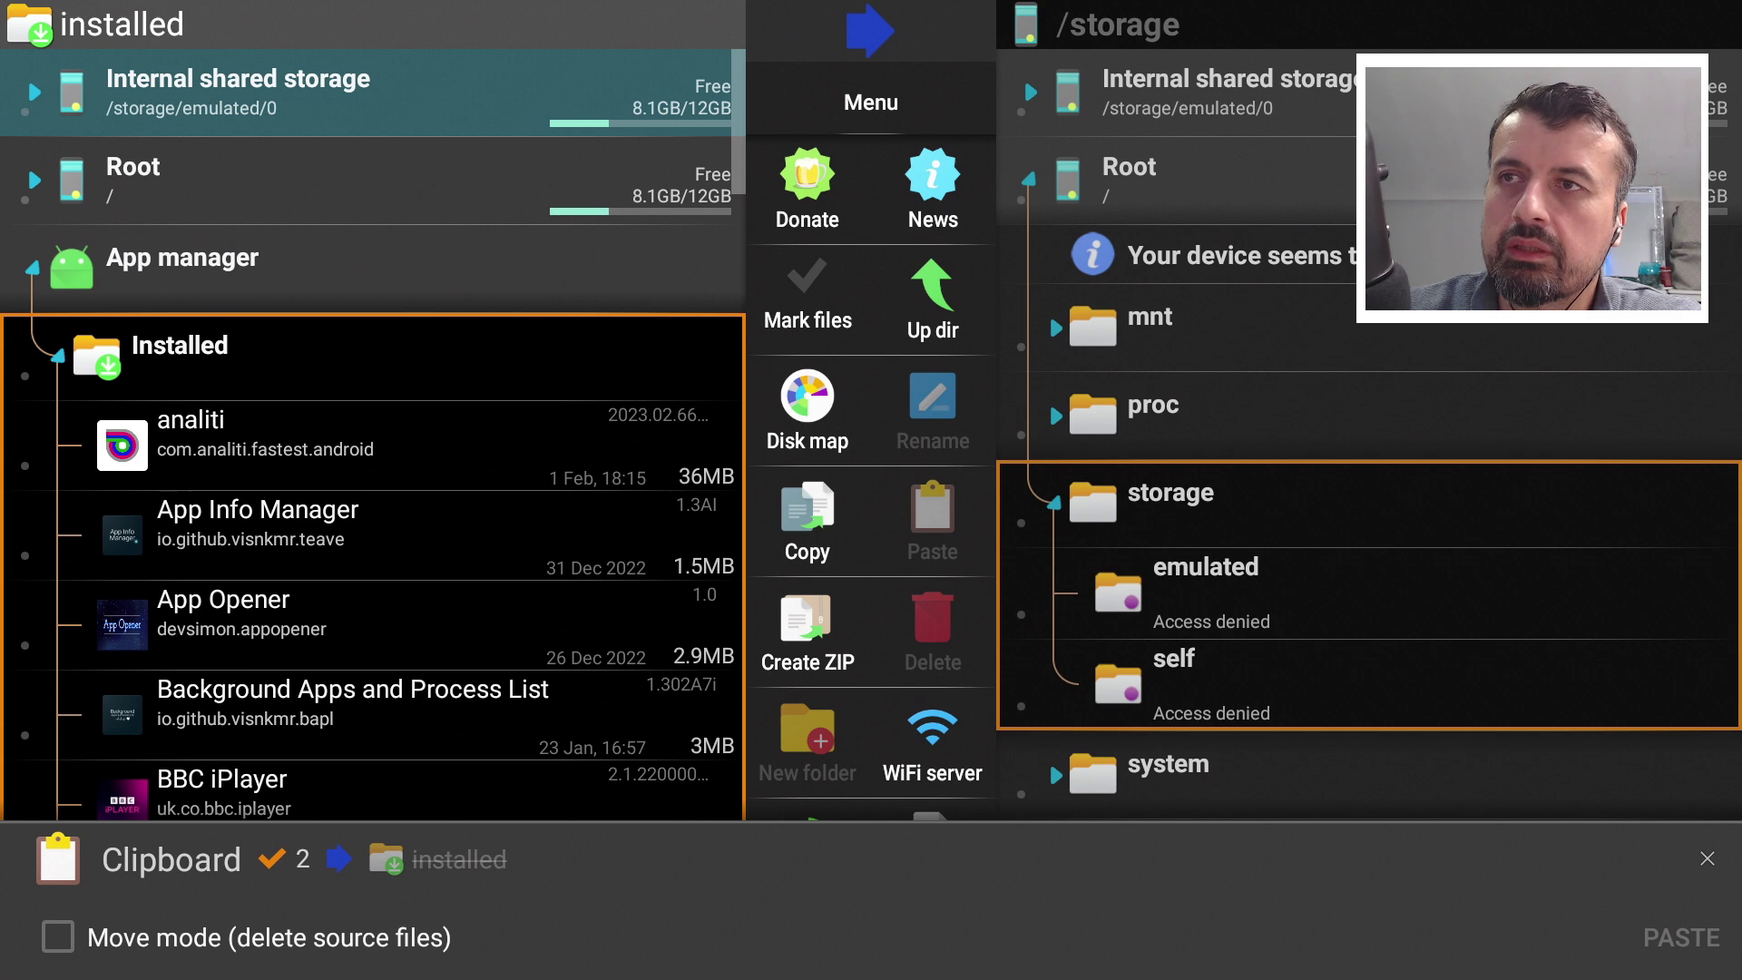
key("Return")
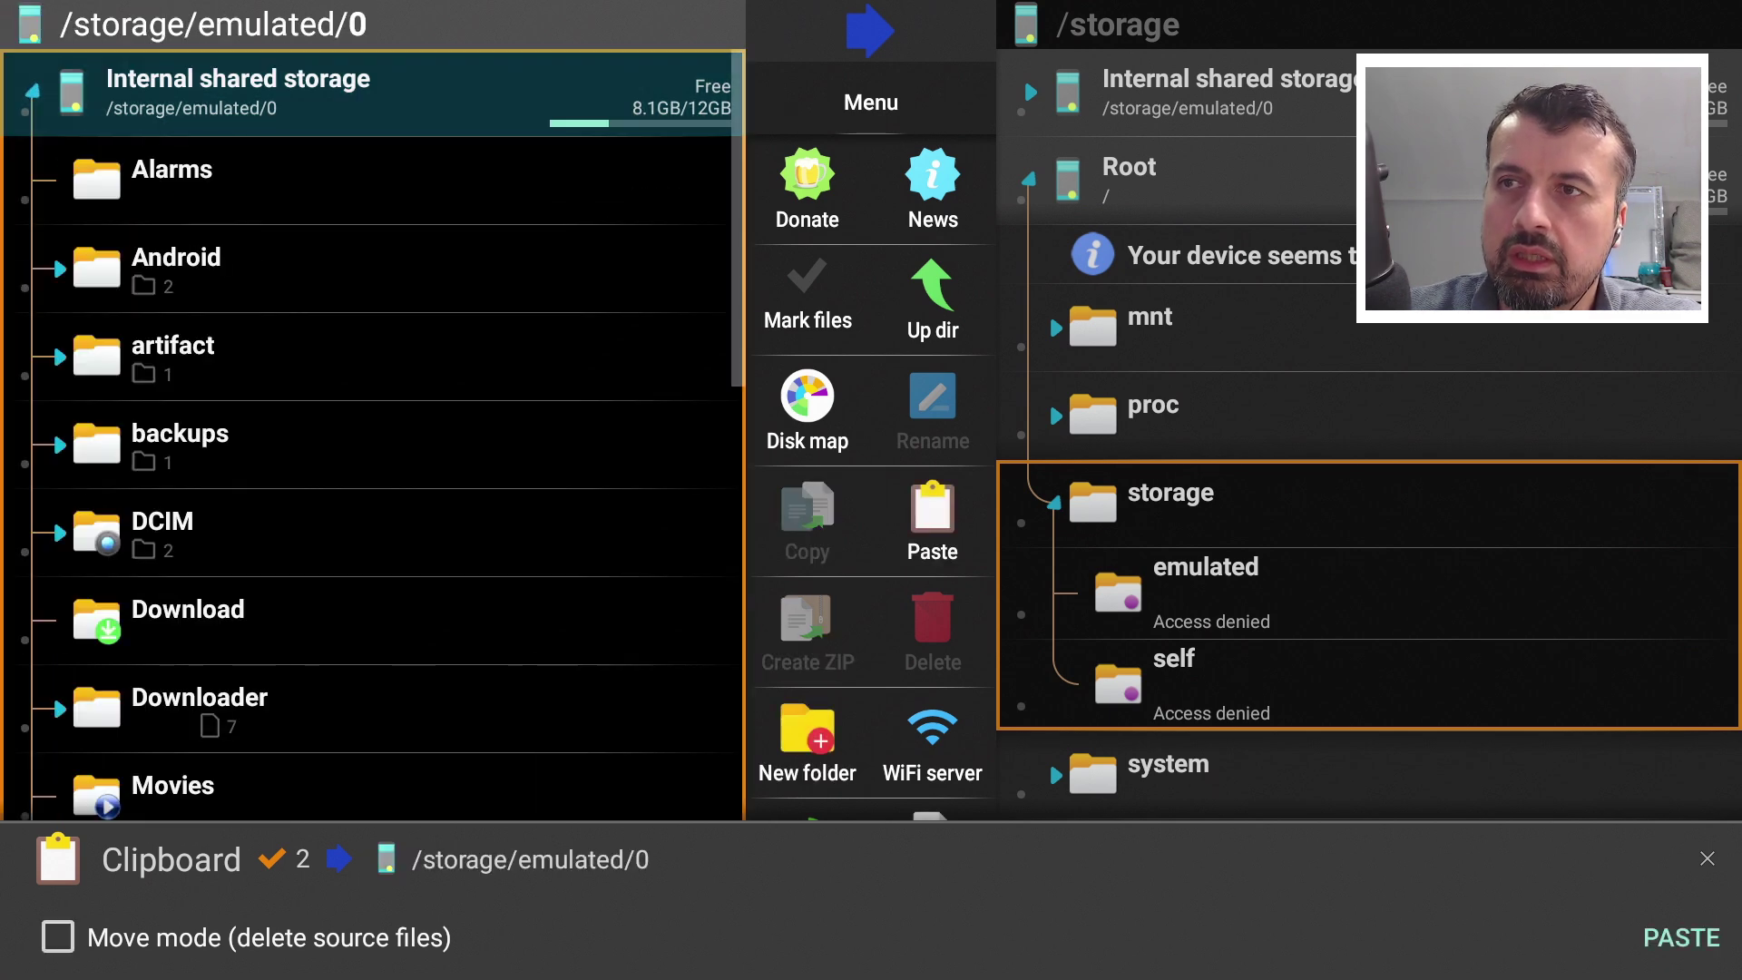
key("Down")
key("Down")
key("Down")
key("Down")
key("Down")
key("Down")
key("Down")
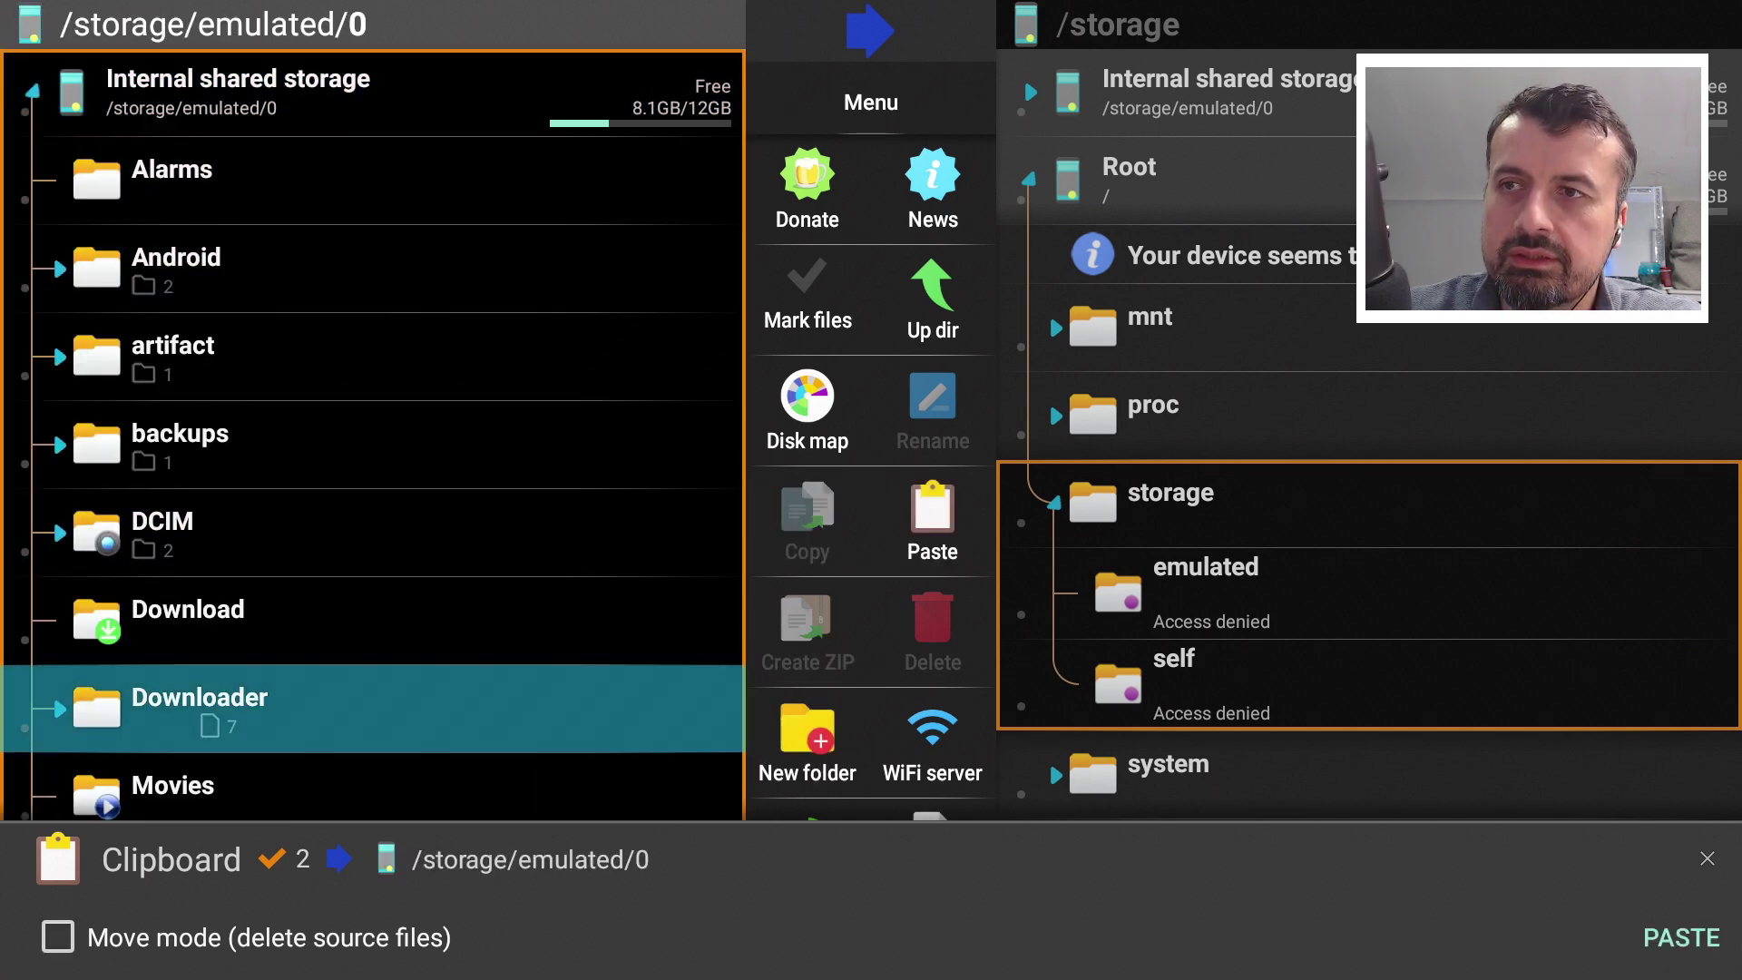
key("Return")
key("Down")
key("Up")
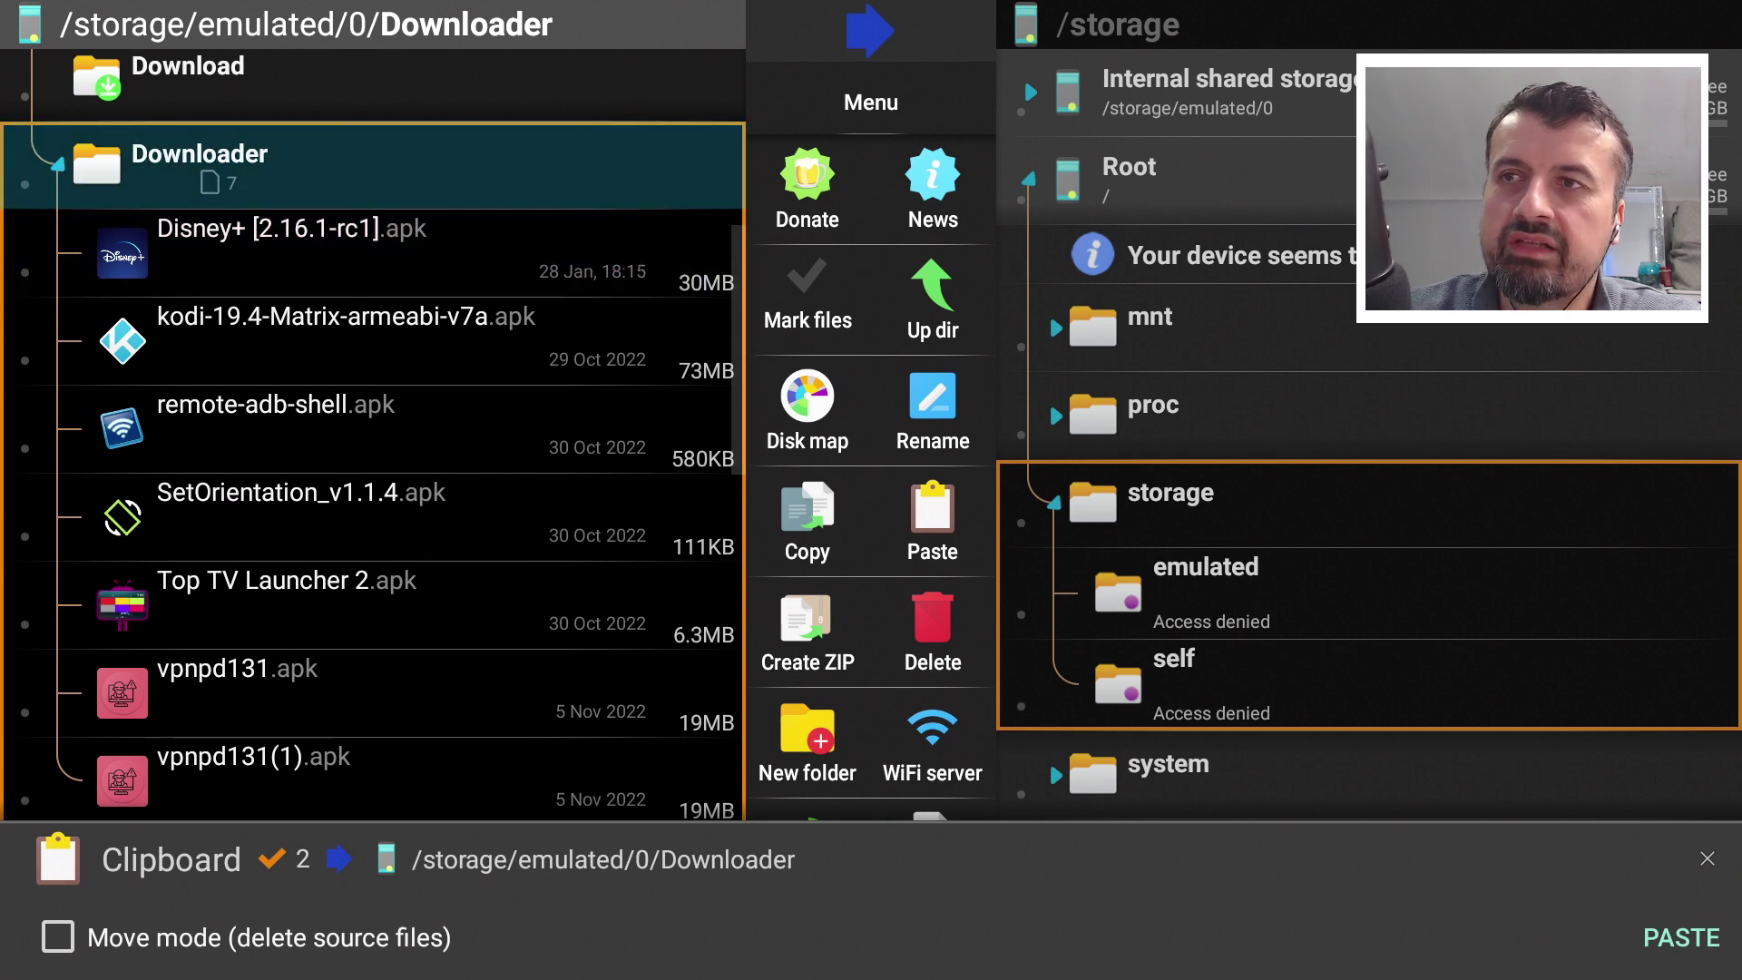
Paste the copied Tubi and Xiaomi TV+ apps into the Downloader folder.
key("Menu")
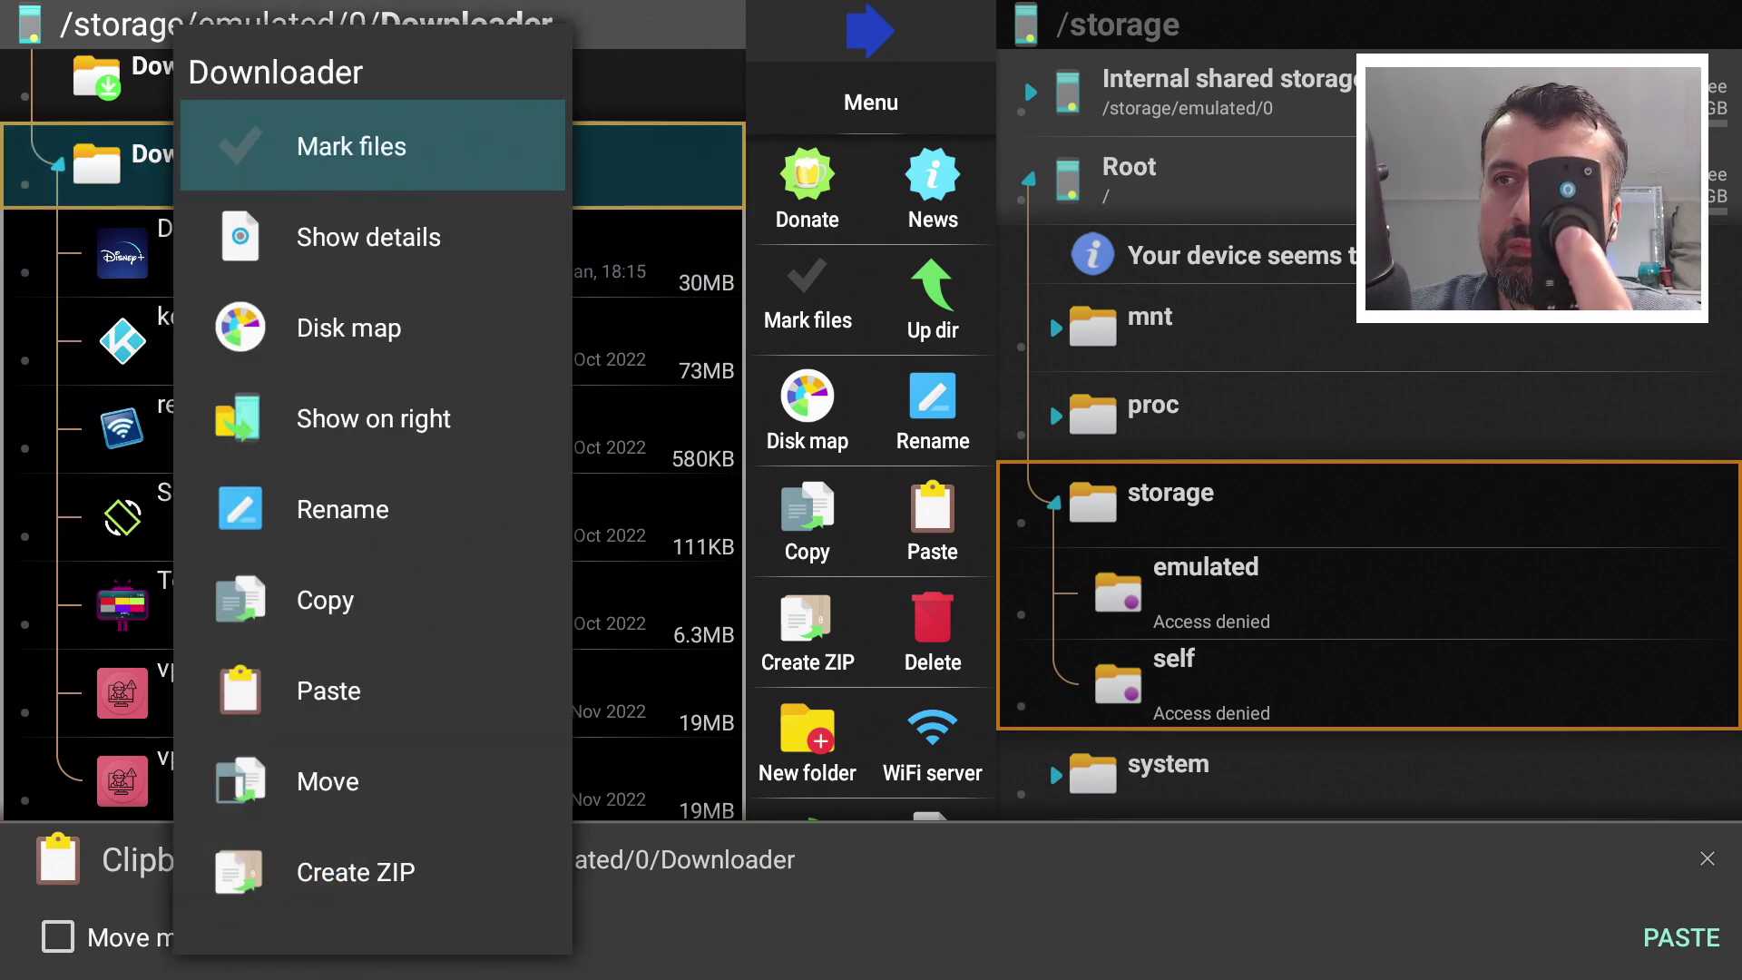
key("Down")
key("Down")
key("Down")
key("Down")
key("Down")
key("Down")
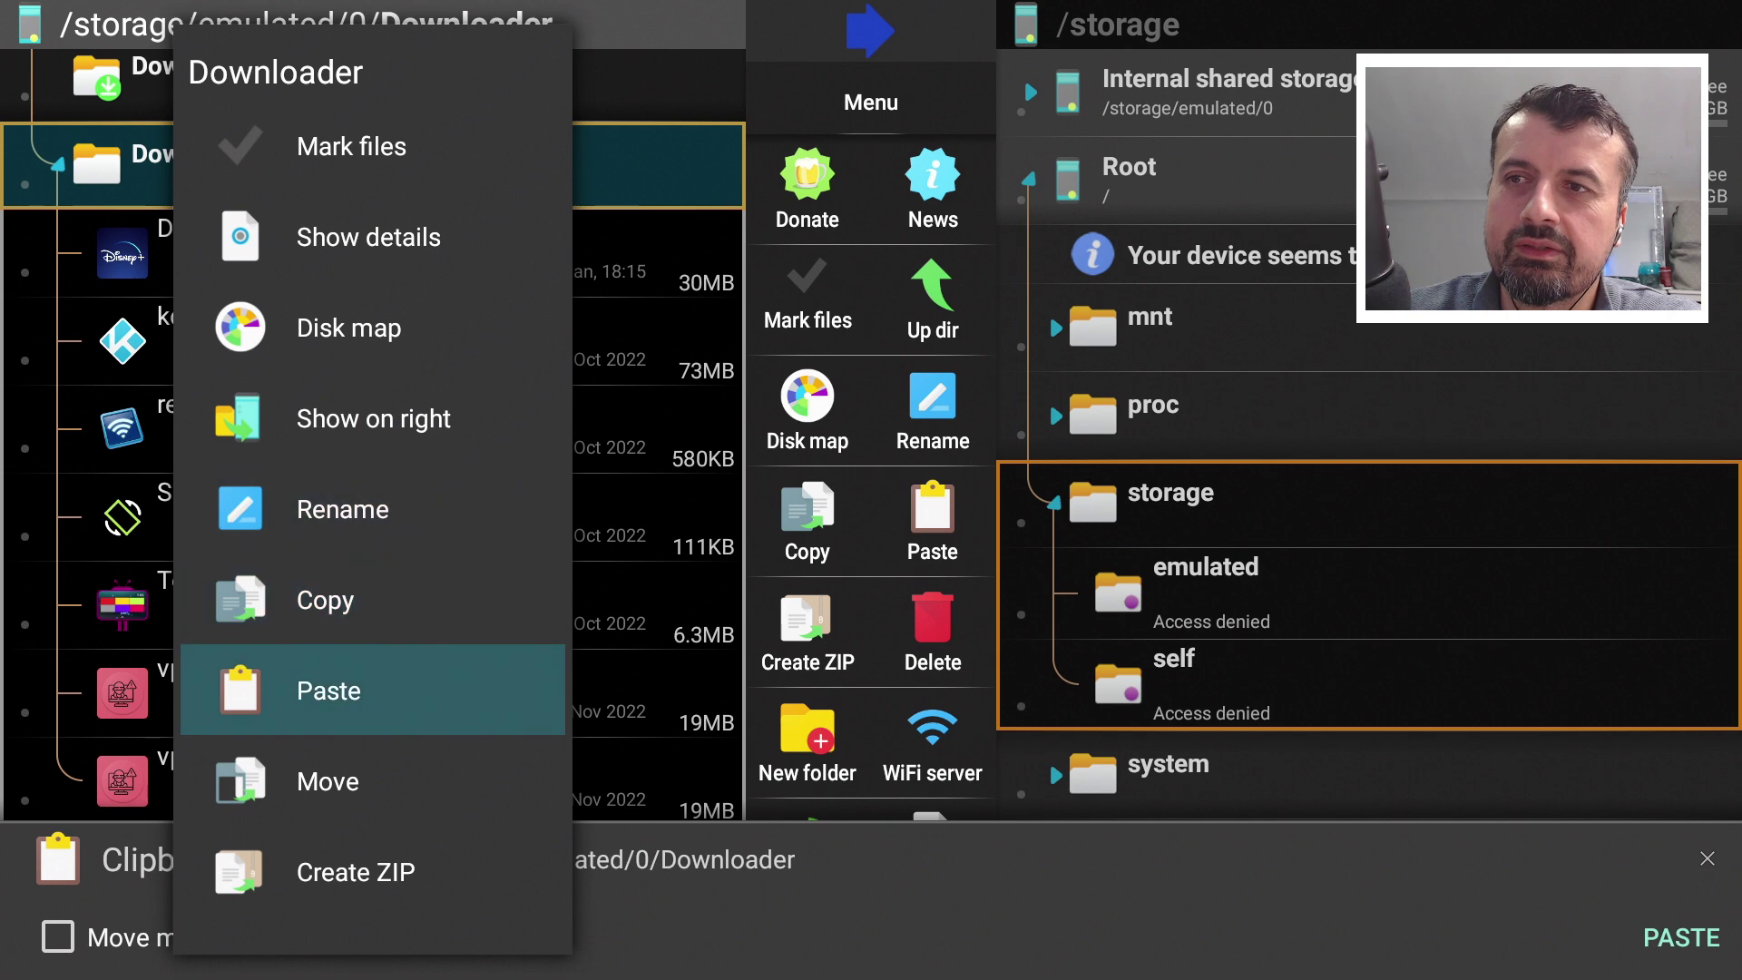
key("Return")
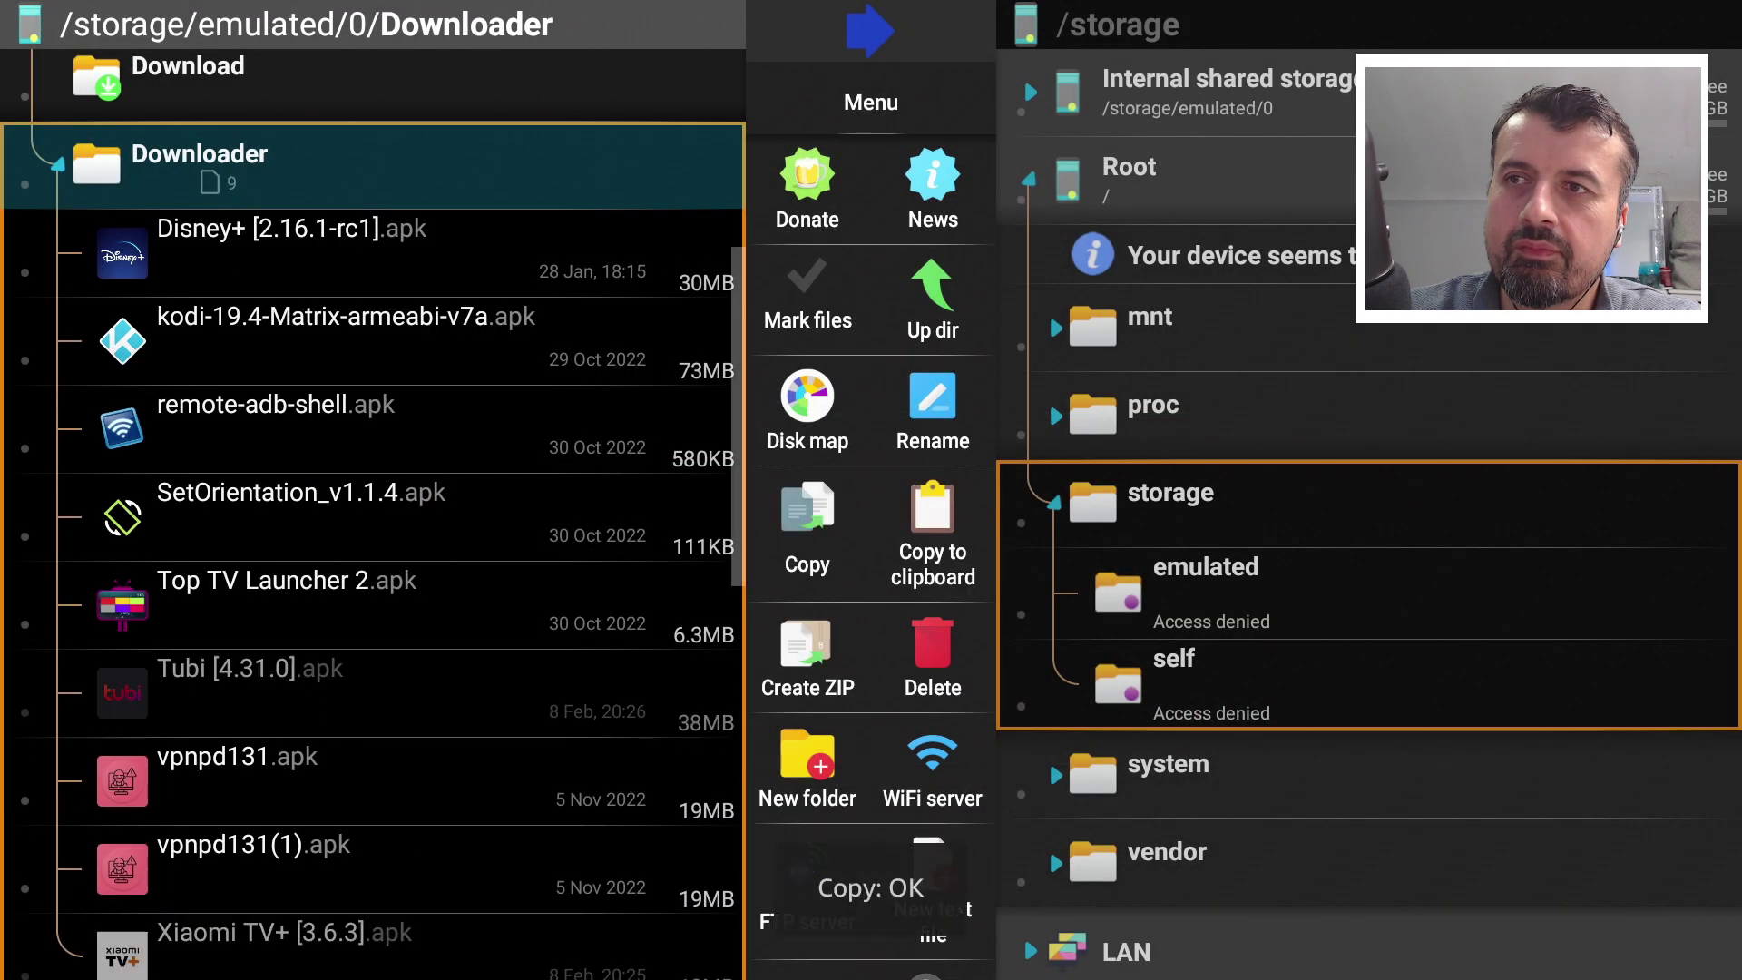
Check the extracted Tubi and Xiaomi TV+ APK files in Downloader and the analiti APK further down Internal shared storage.
key("Down")
key("Down")
key("Down")
key("Down")
key("Down")
key("Down")
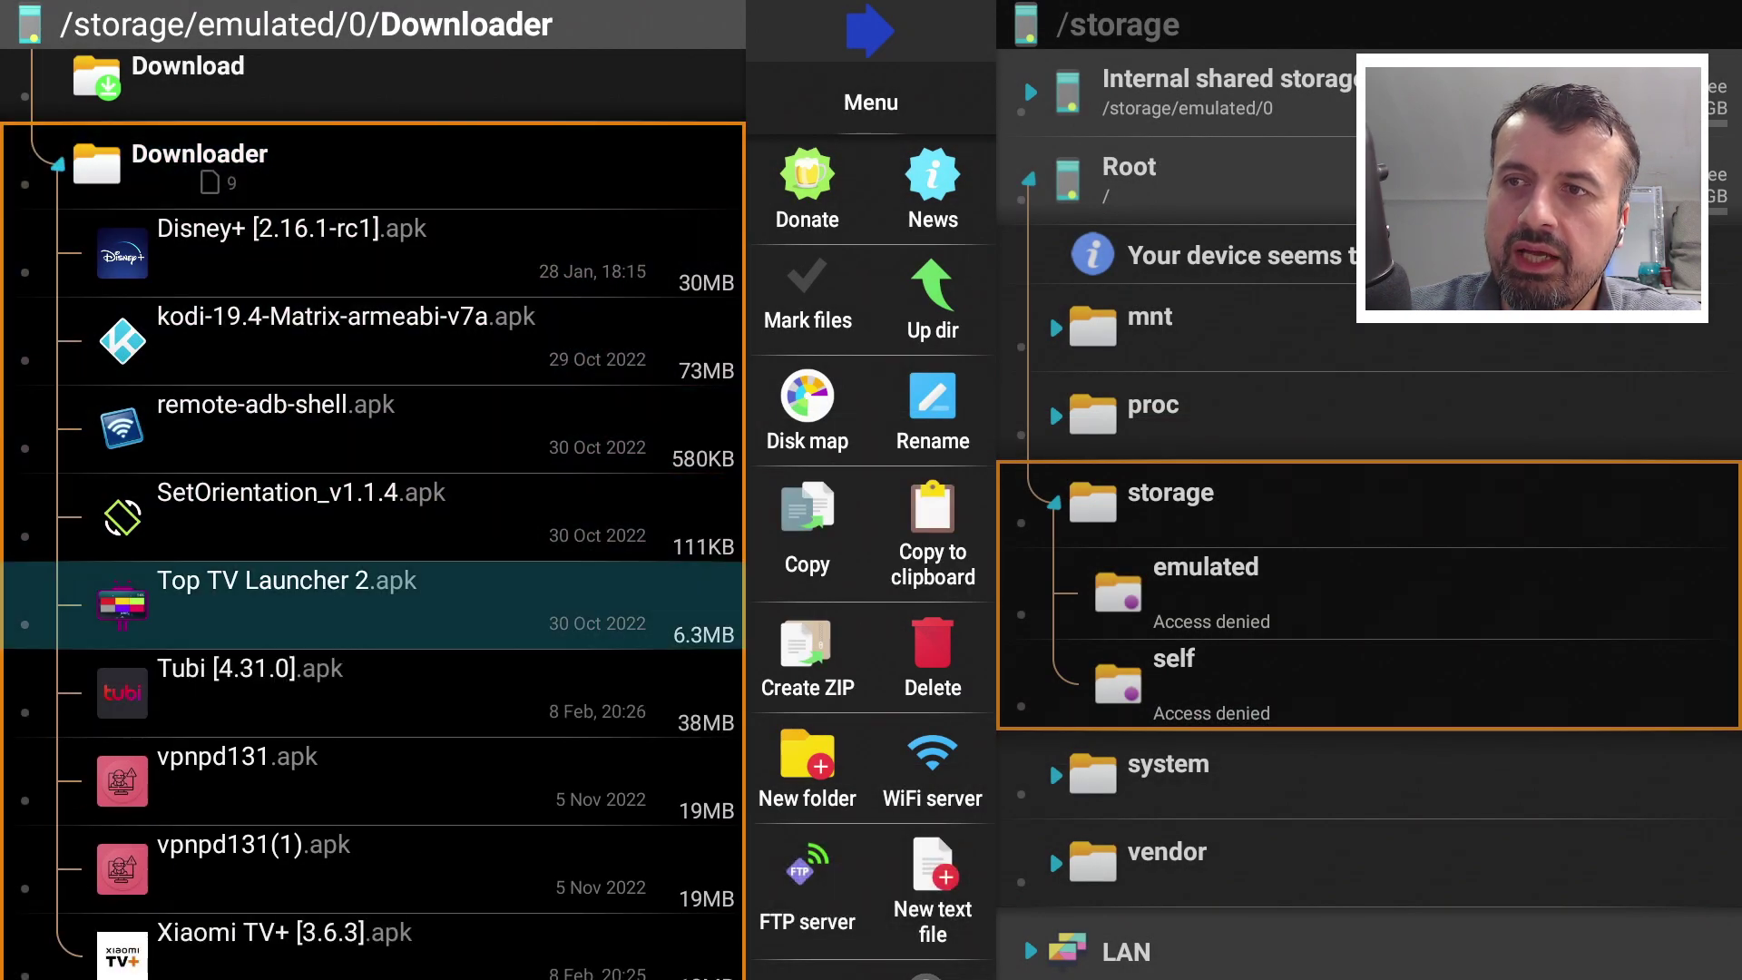
key("Down")
key("Down")
key("Down")
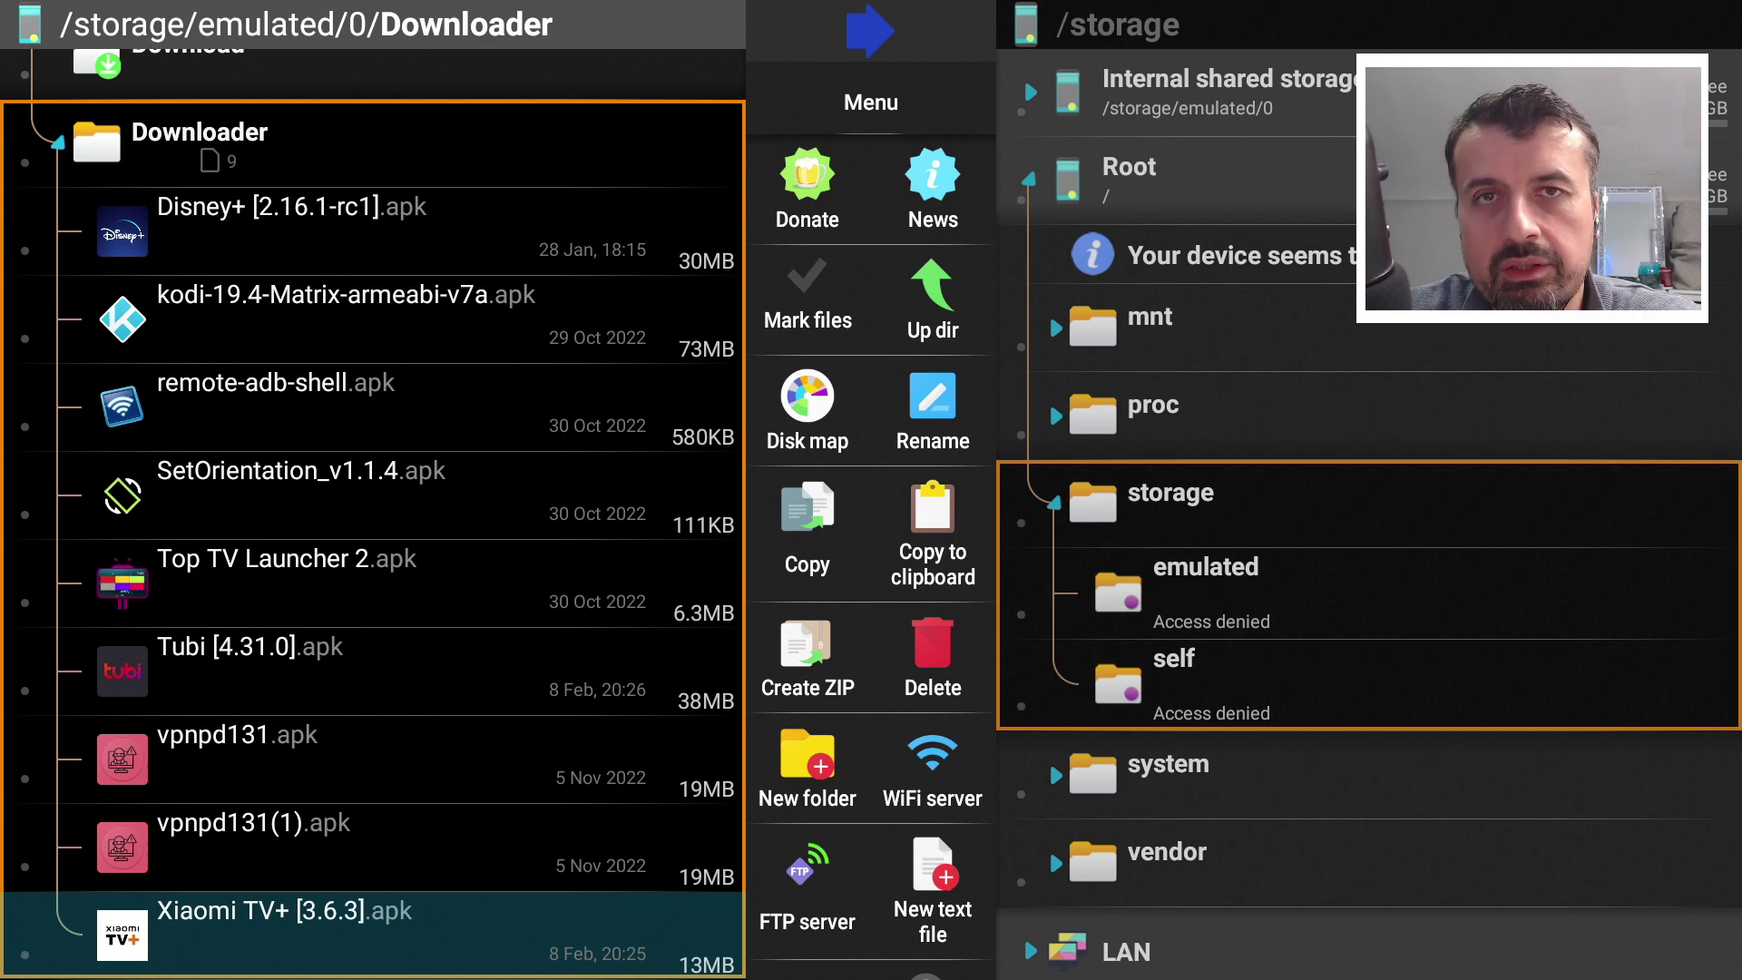
key("Down")
key("Down")
key("Down")
key("Down")
key("Down")
key("Down")
key("Down")
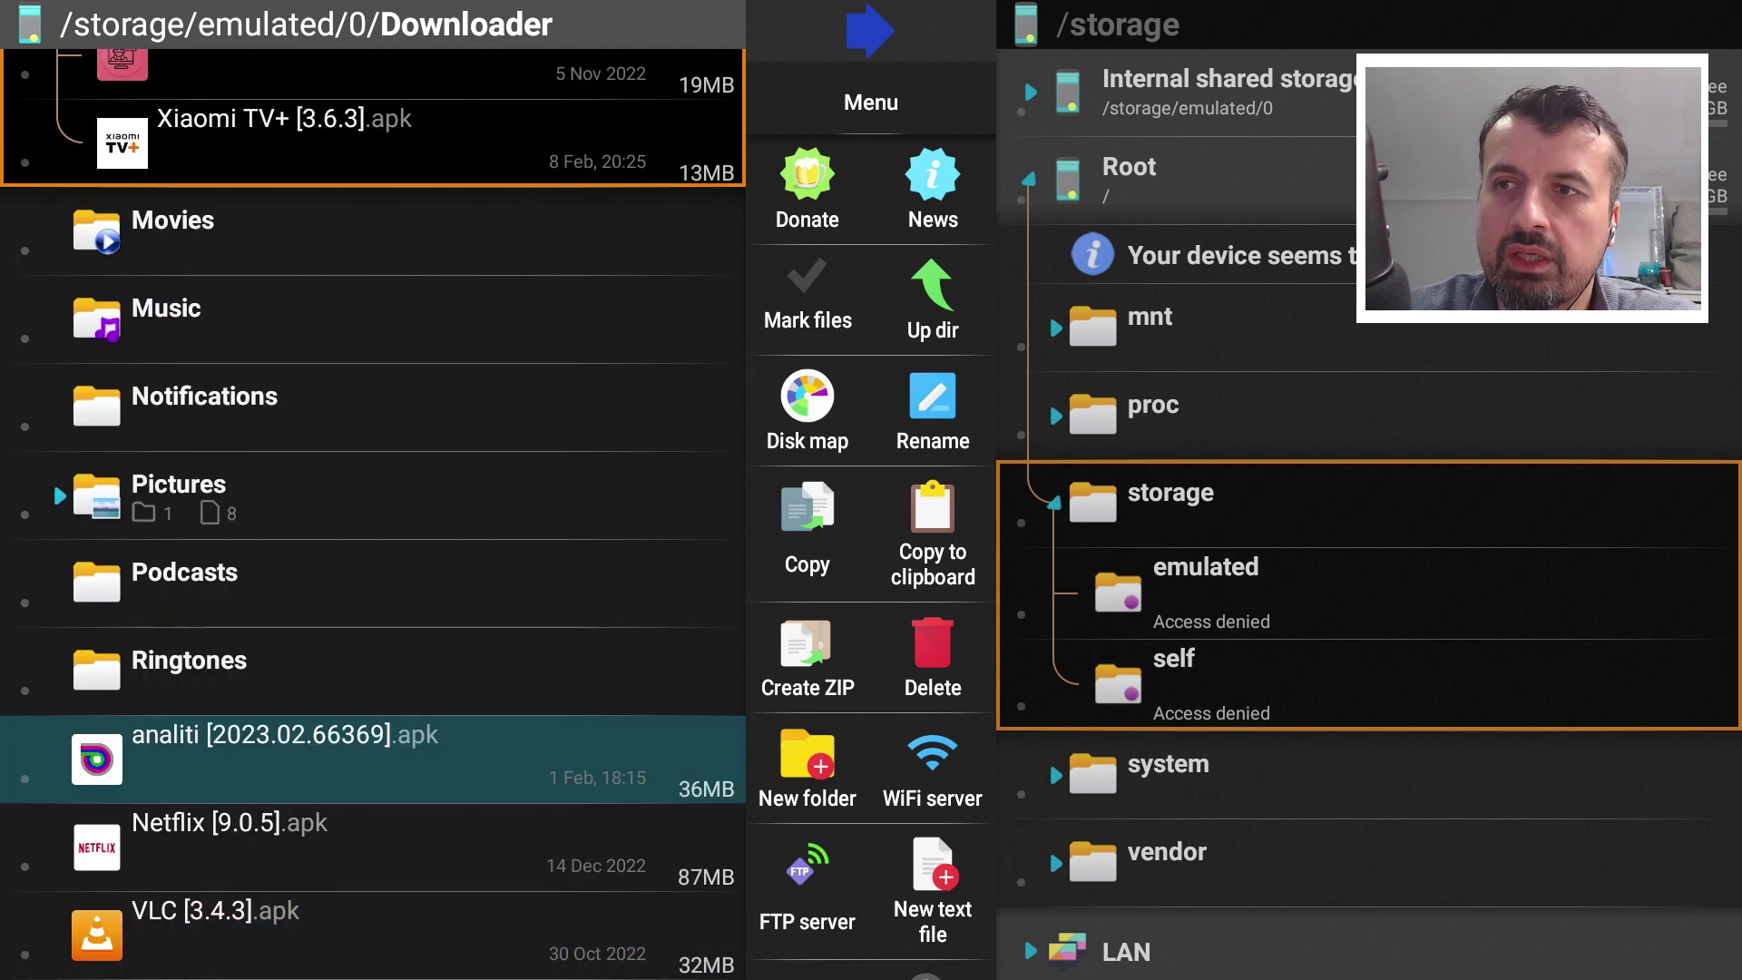
Return to the Fire TV home screen and open Manage Installed Applications in the Applications settings.
key("Home")
key("Left")
key("Left")
key("Left")
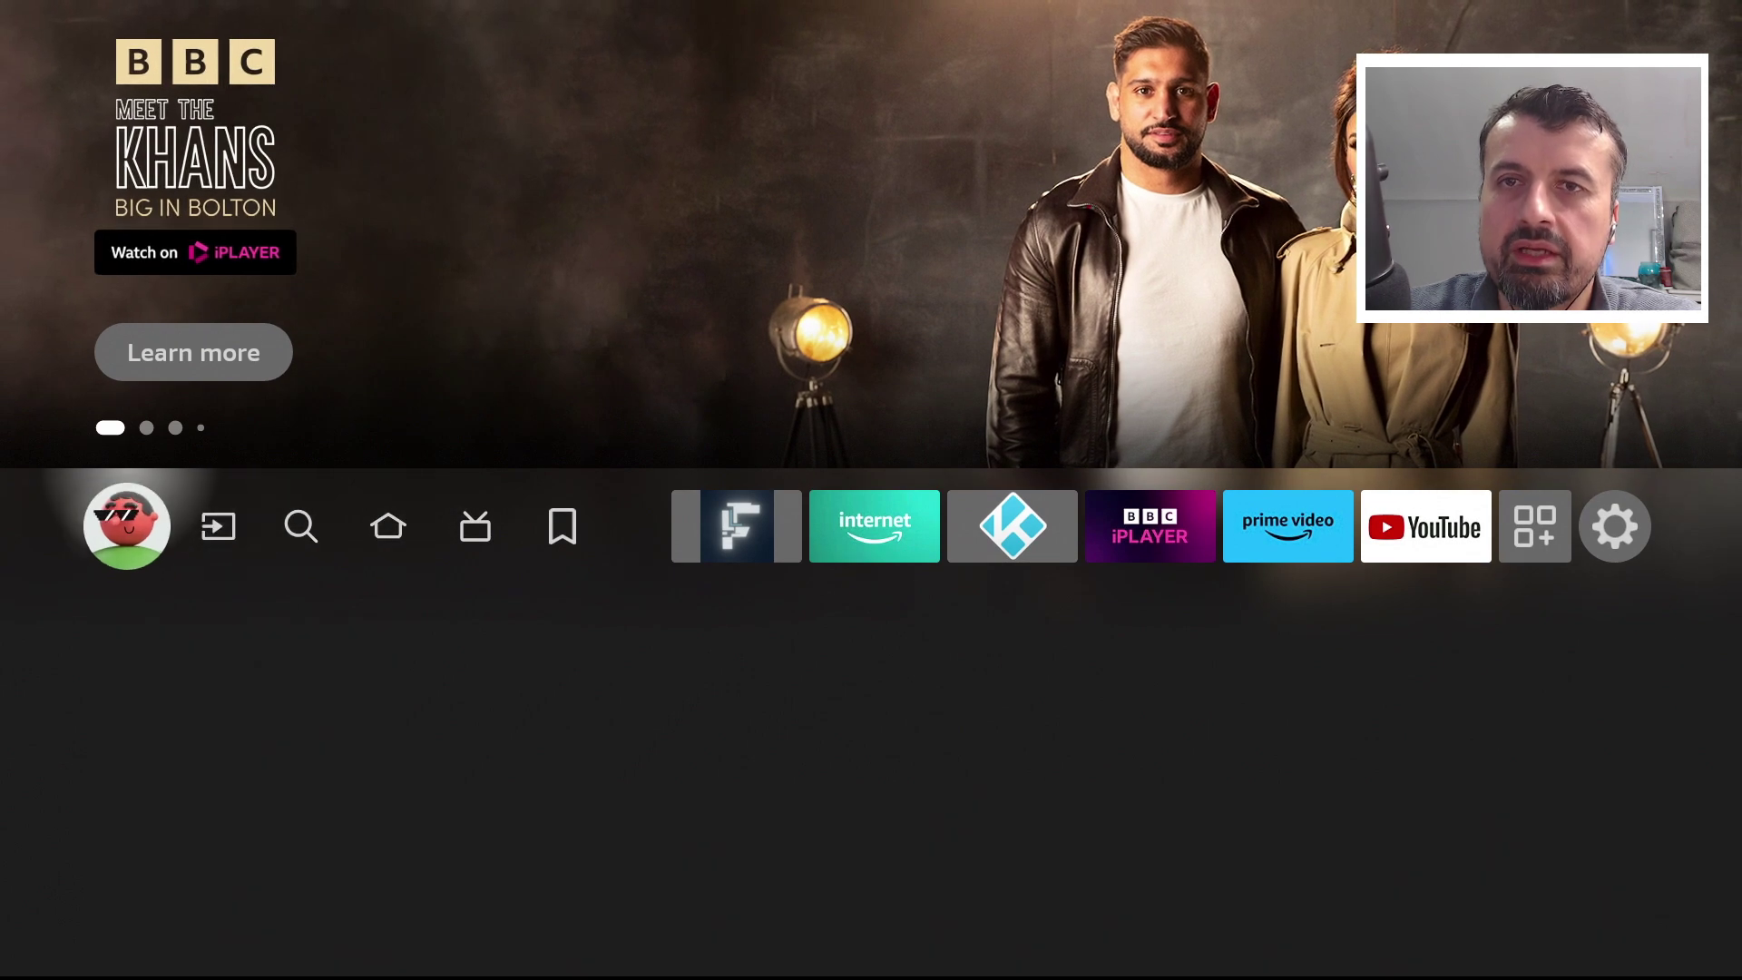
key("Left")
key("Down")
key("Down")
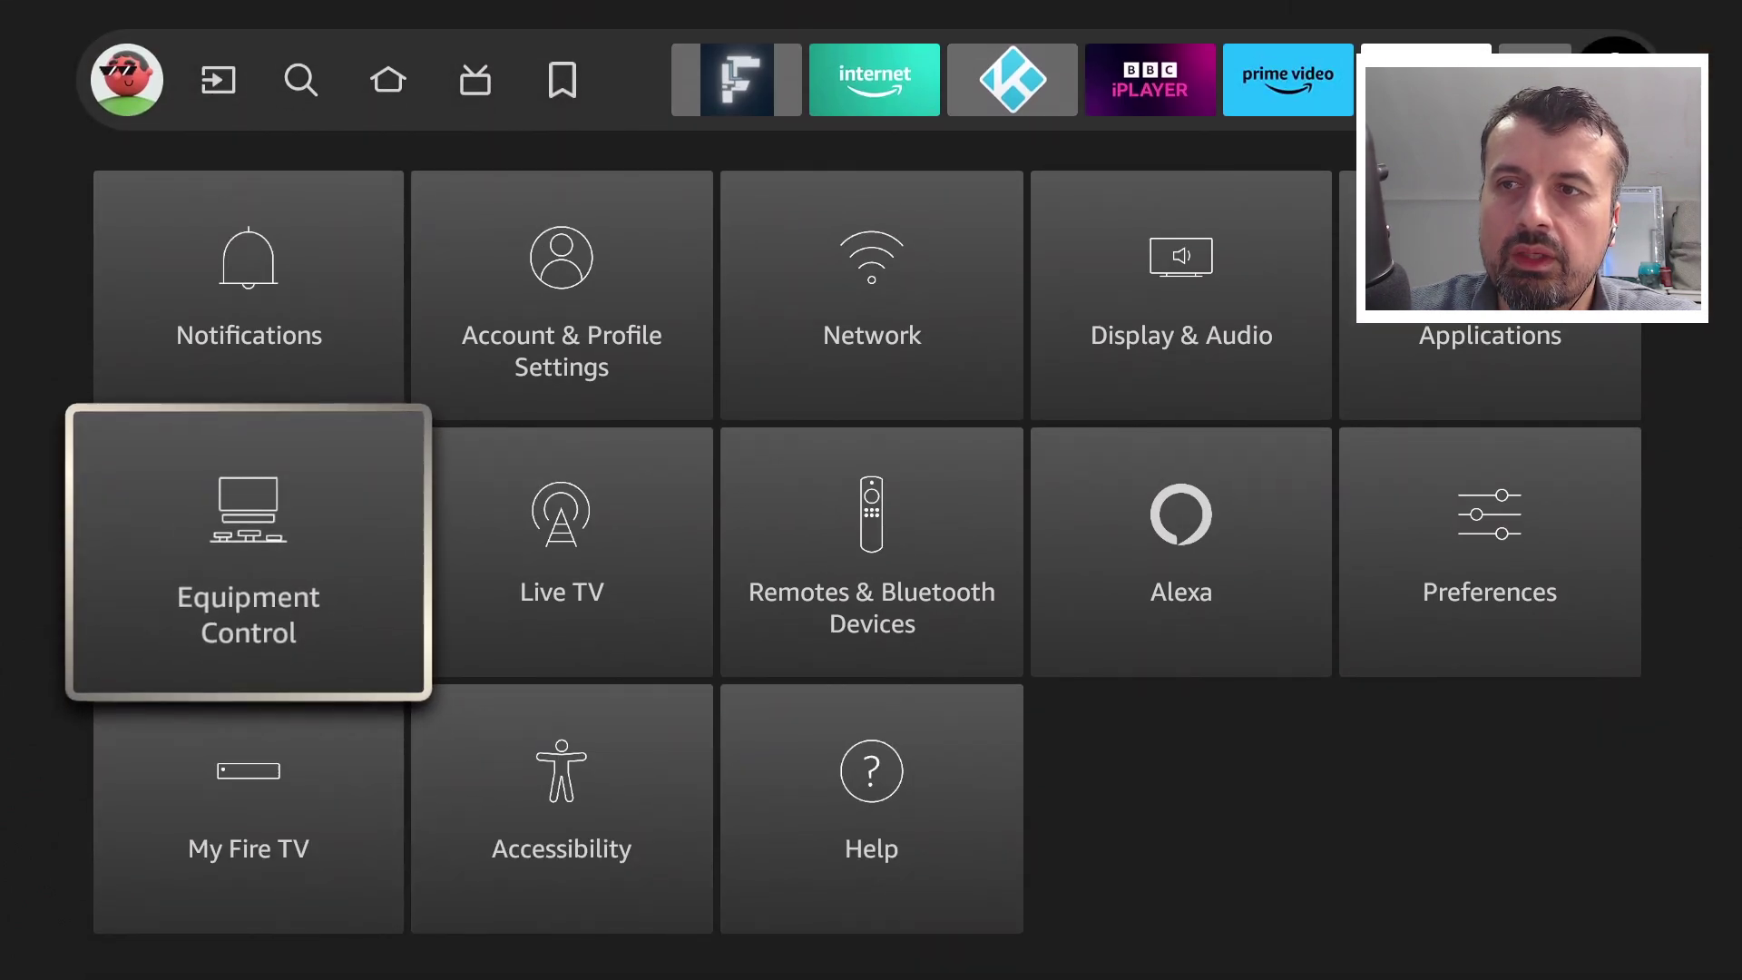
key("Up")
key("Right")
key("Right")
key("Right")
key("Right")
key("Return")
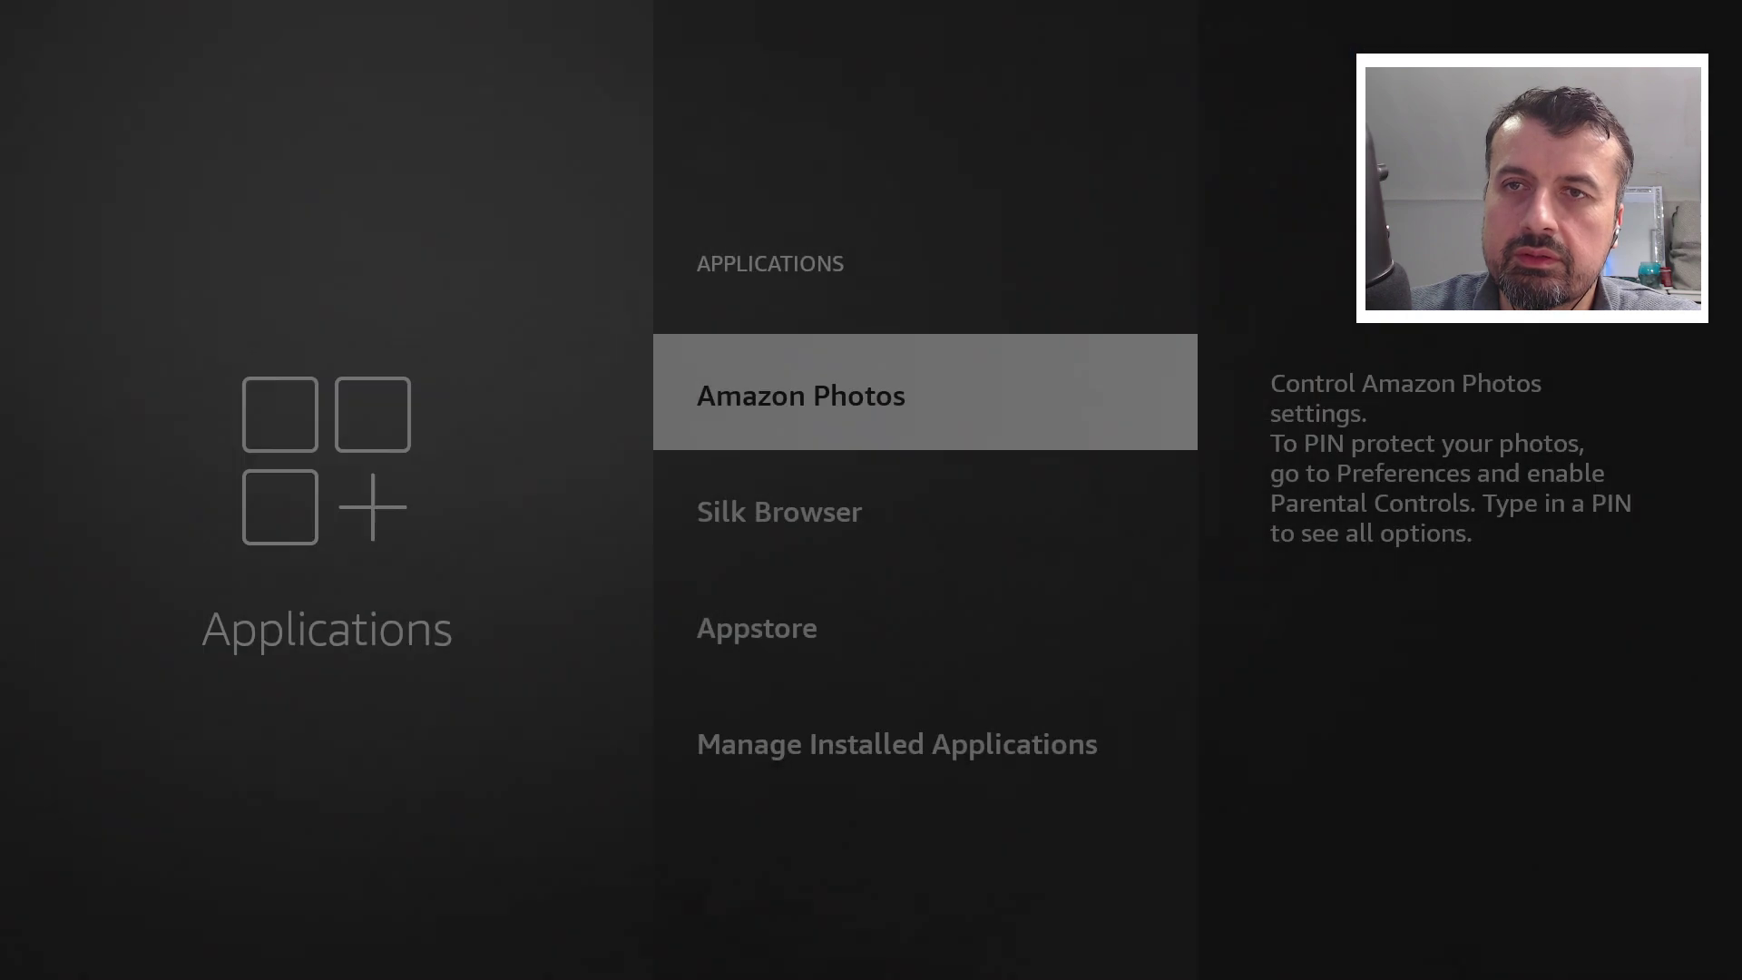
key("Down")
key("Down")
key("Down")
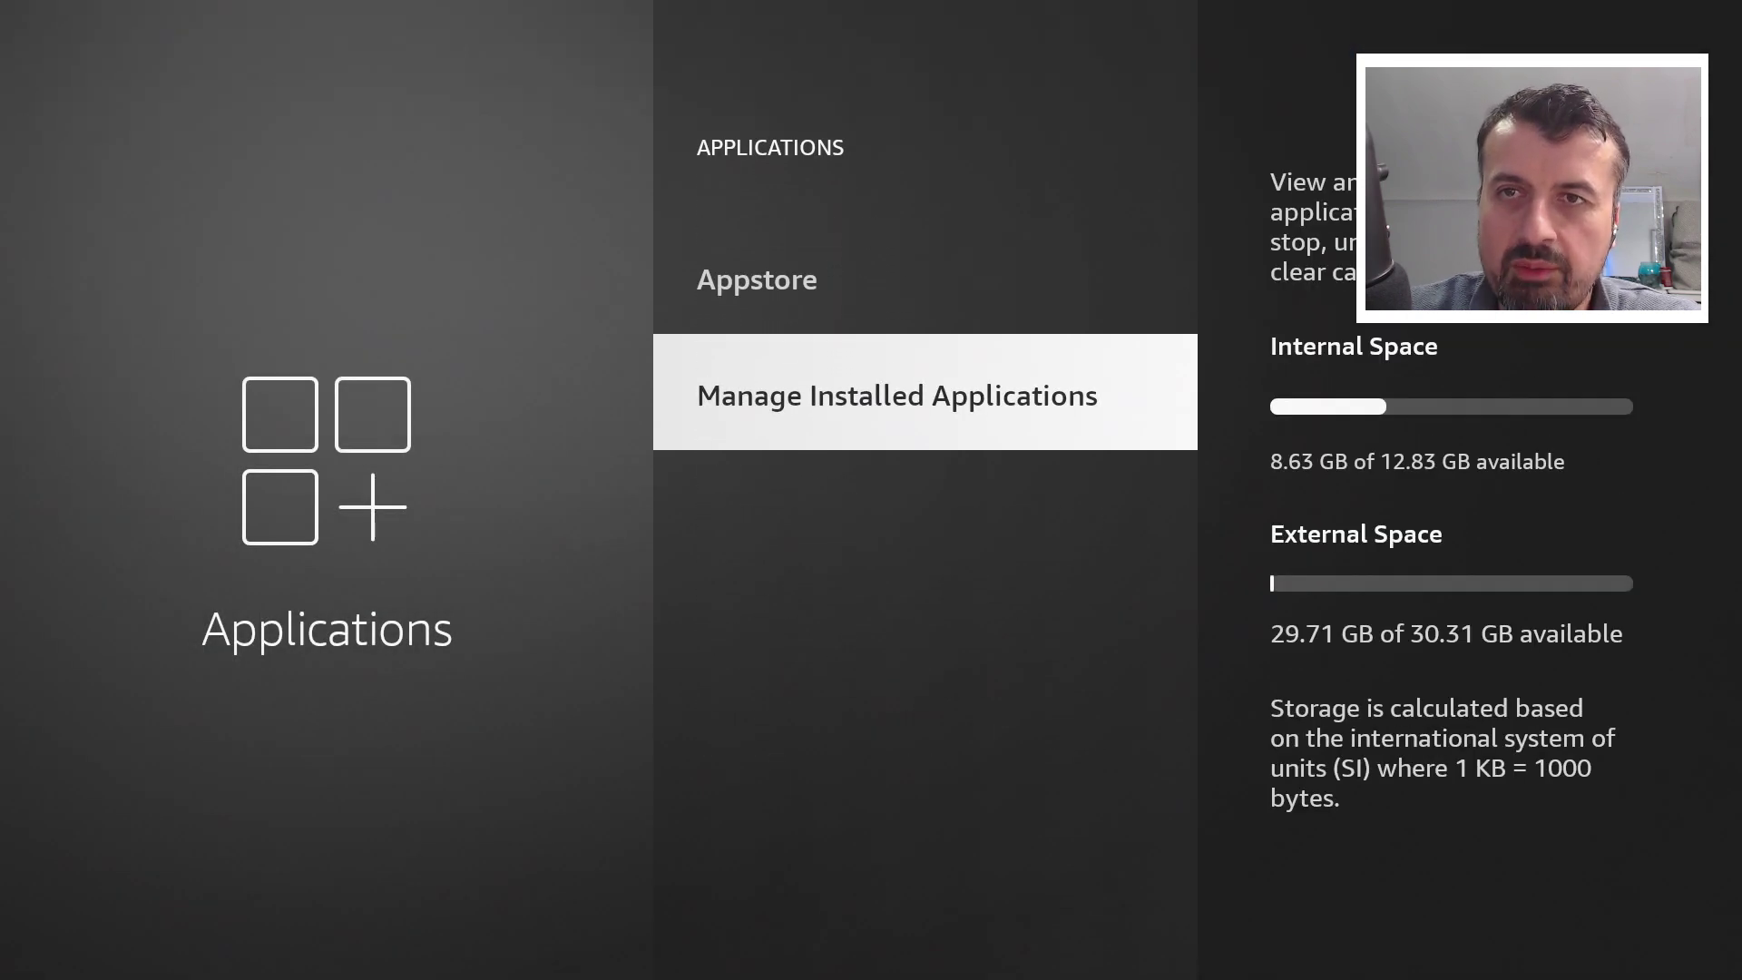
key("Return")
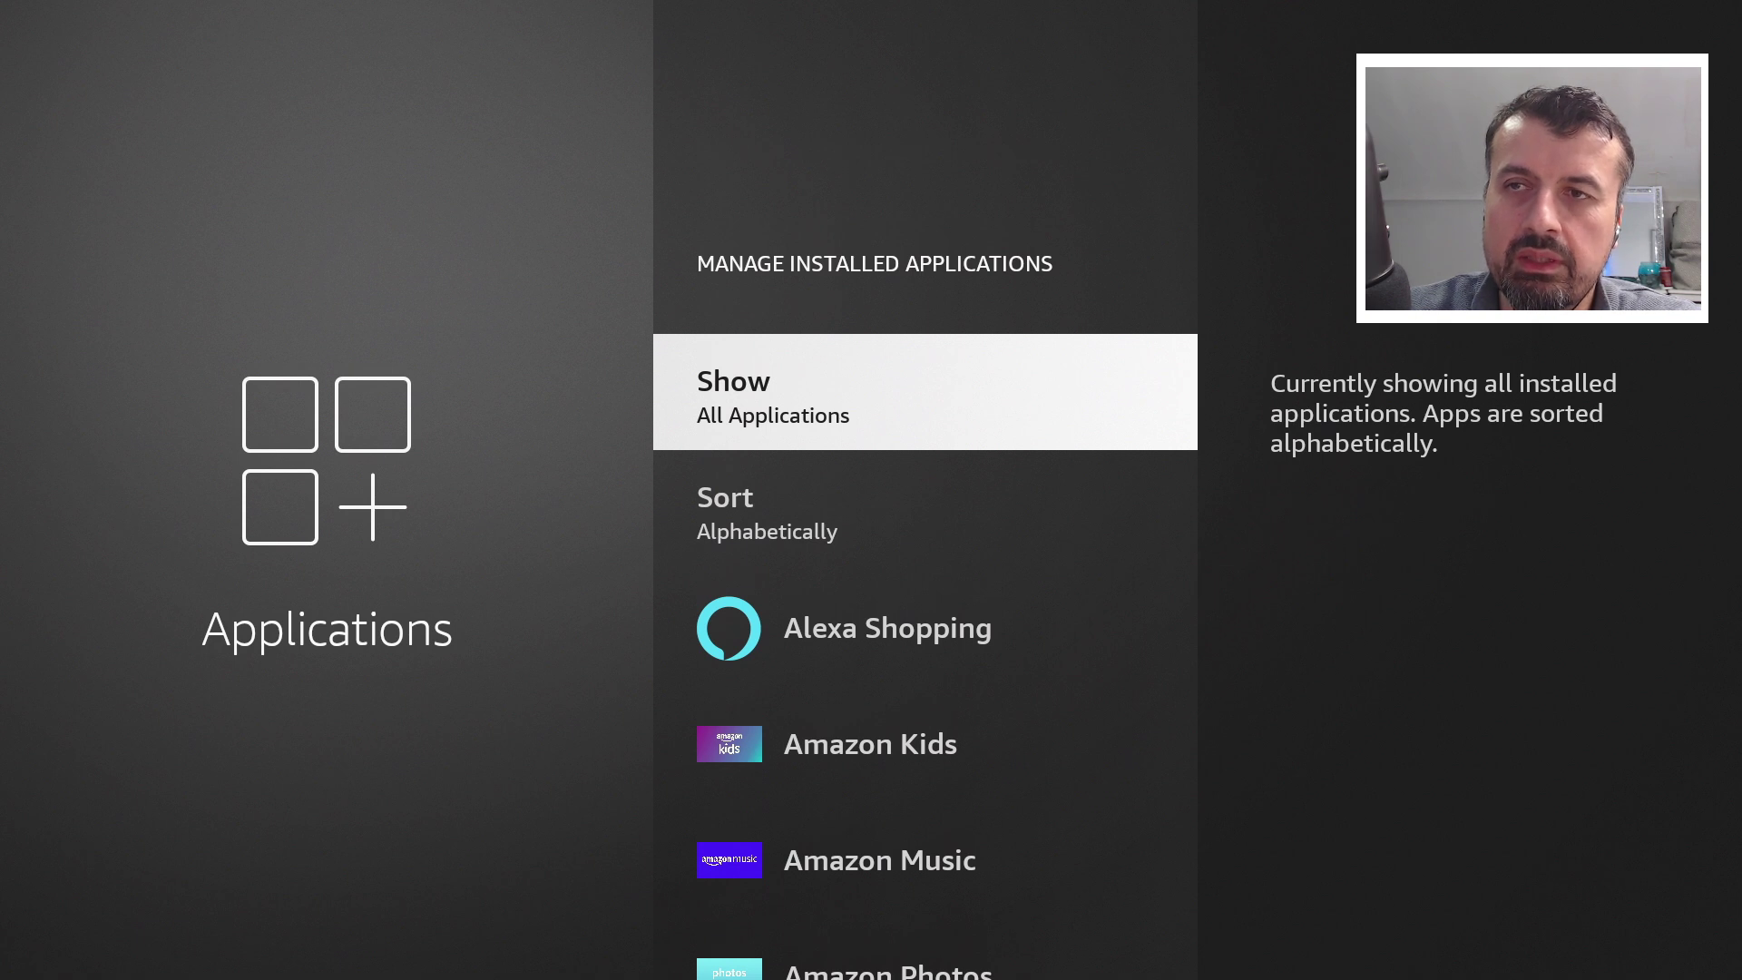
Filter the installed applications to USB Only and examine the apps stored on the drive.
key("Return")
key("Down")
key("Down")
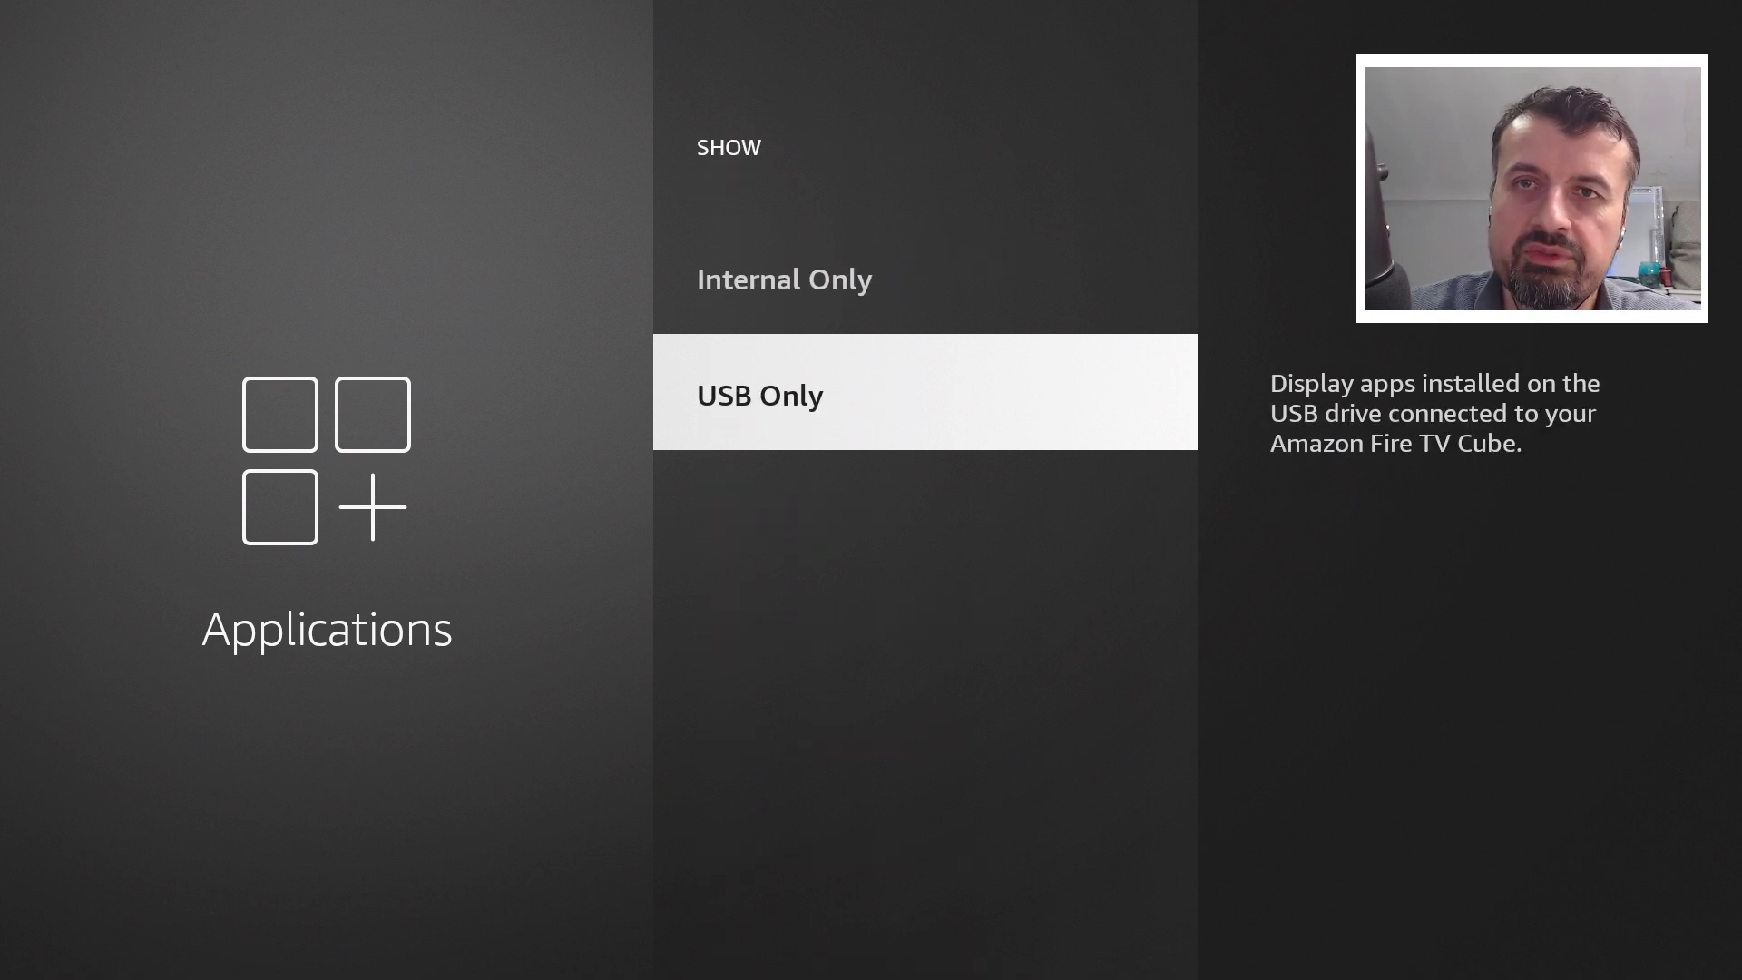
key("Return")
key("Down")
key("Down")
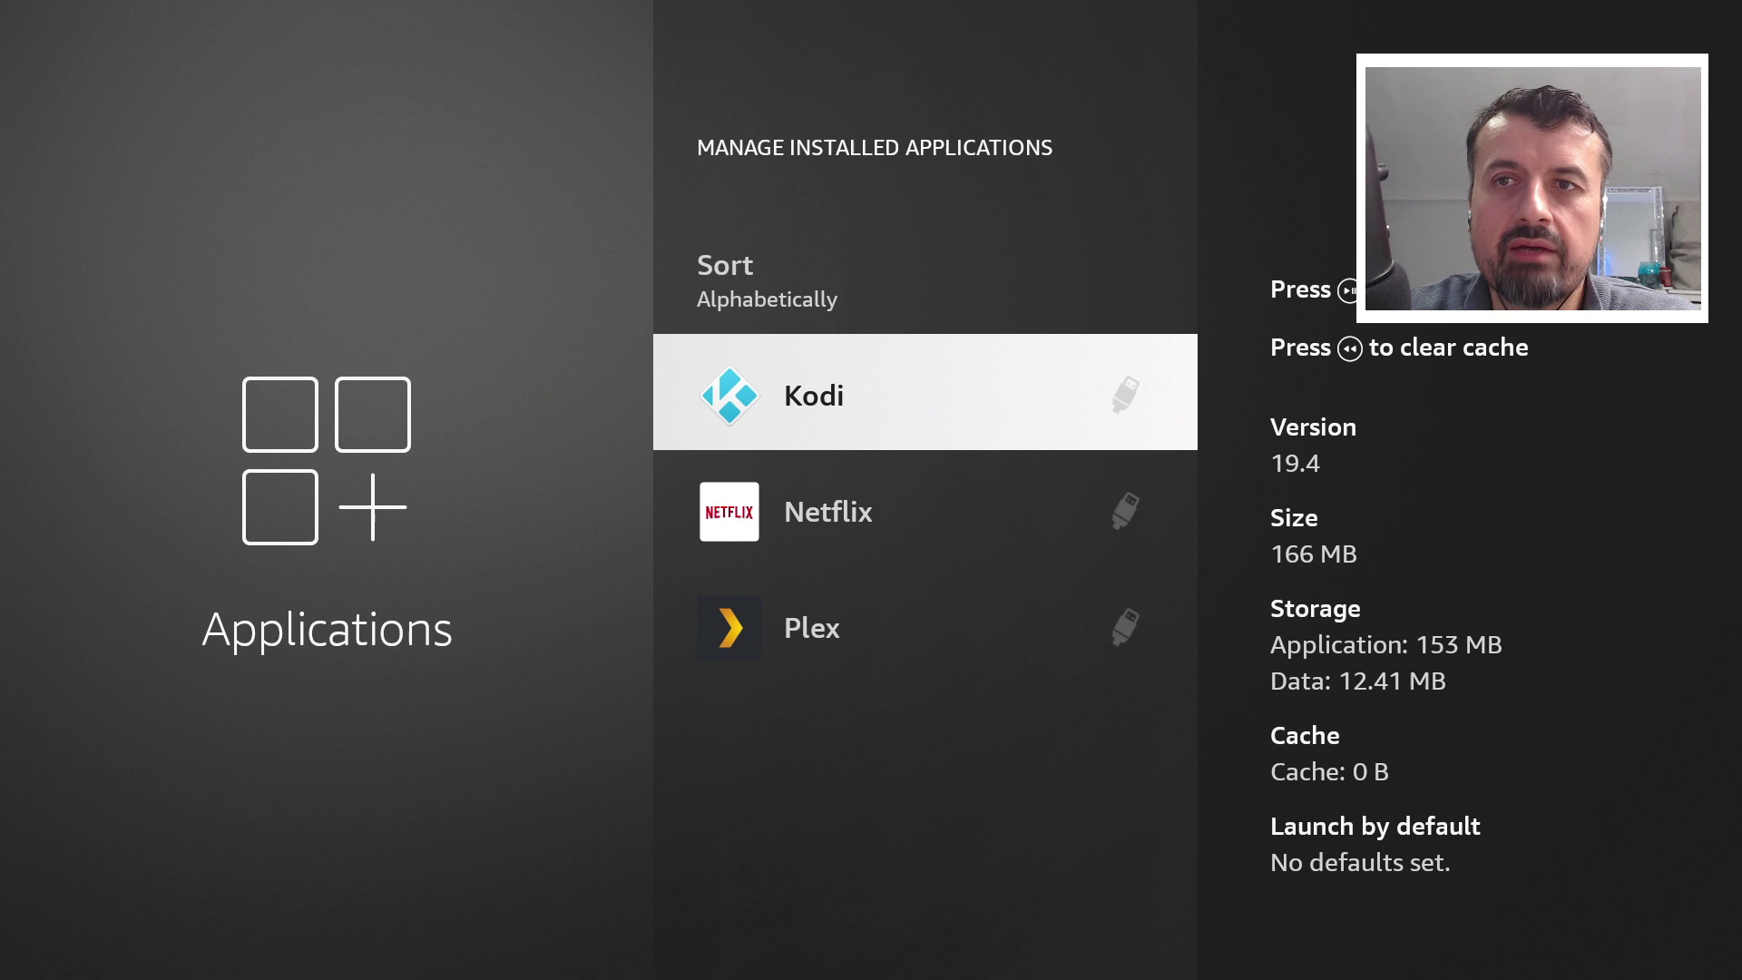
Change the installed applications filter to Internal Only.
key("Up")
key("Up")
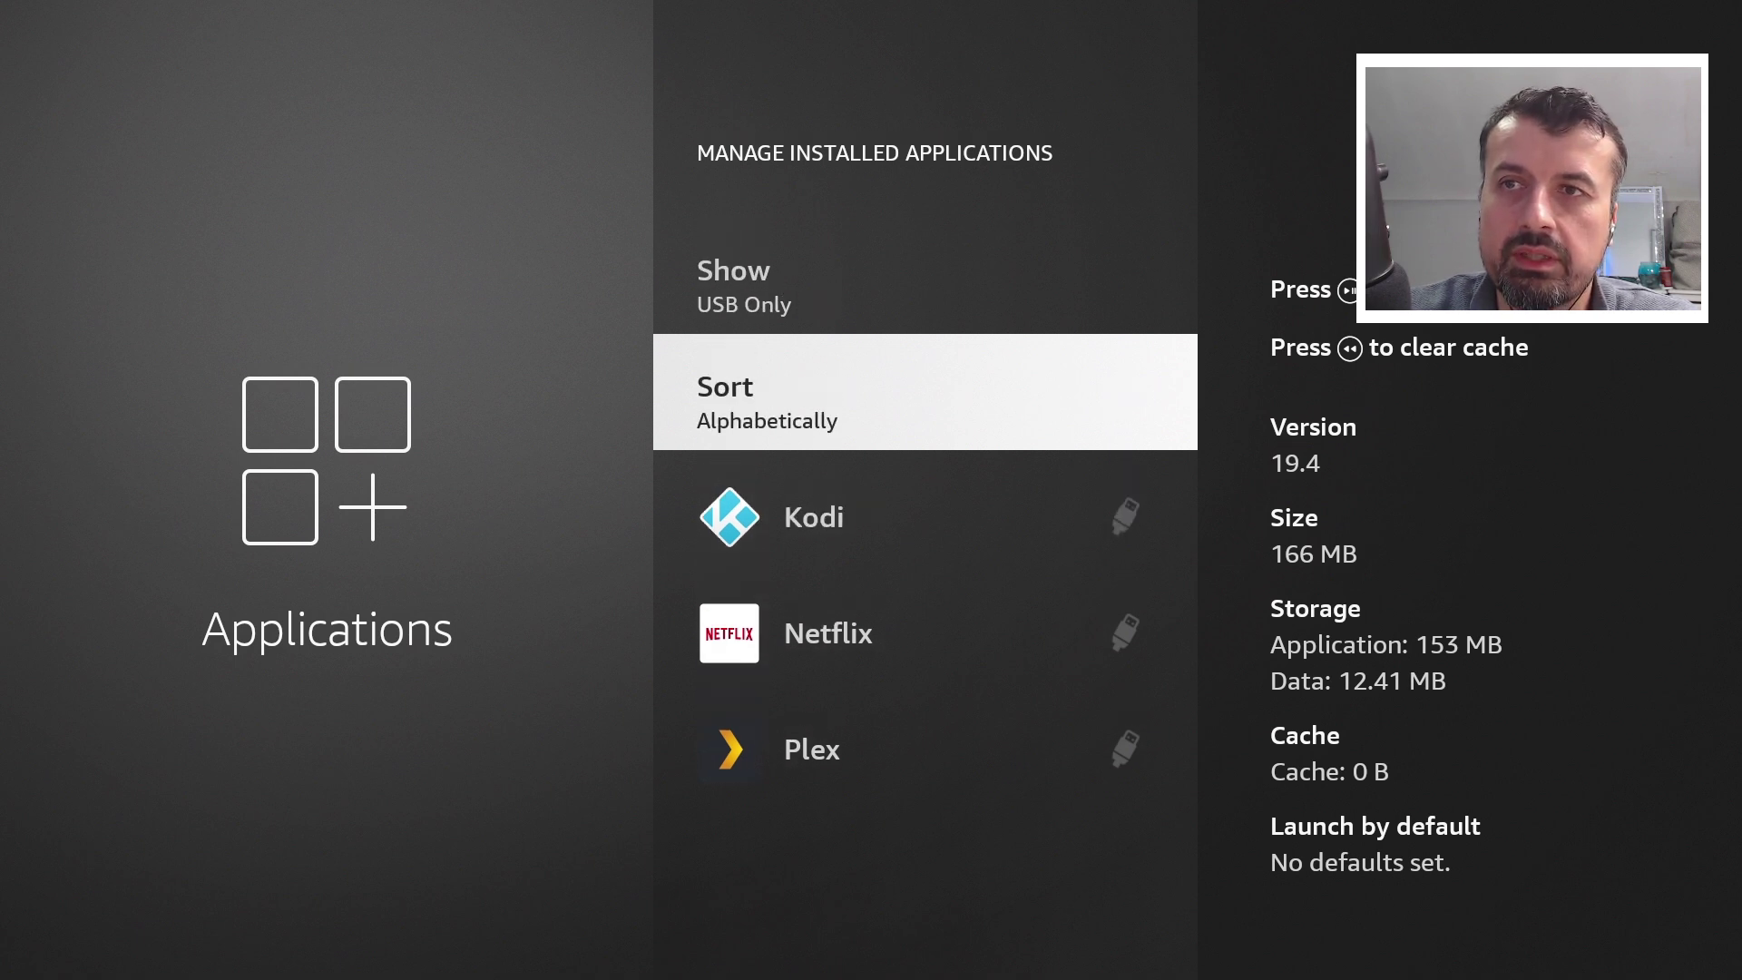
key("Return")
key("Down")
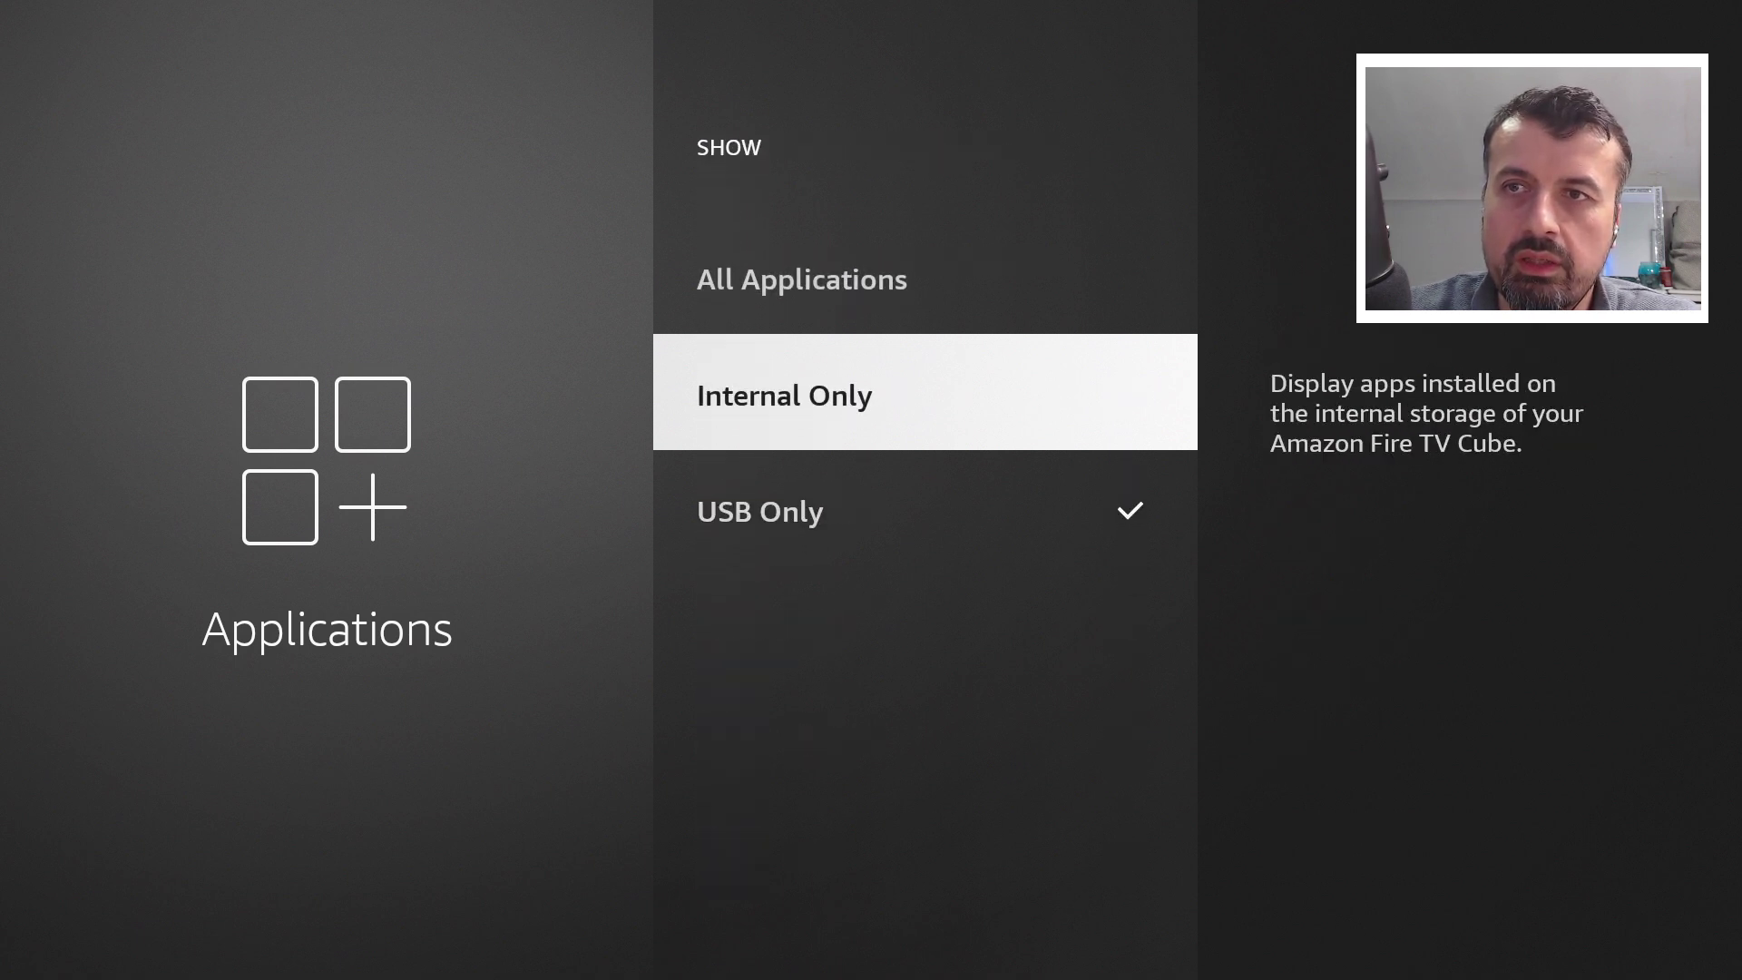
key("Return")
Uninstall analiti from the internal applications and confirm its removal.
key("Down")
key("Down")
key("Down")
key("Down")
key("Down")
key("Down")
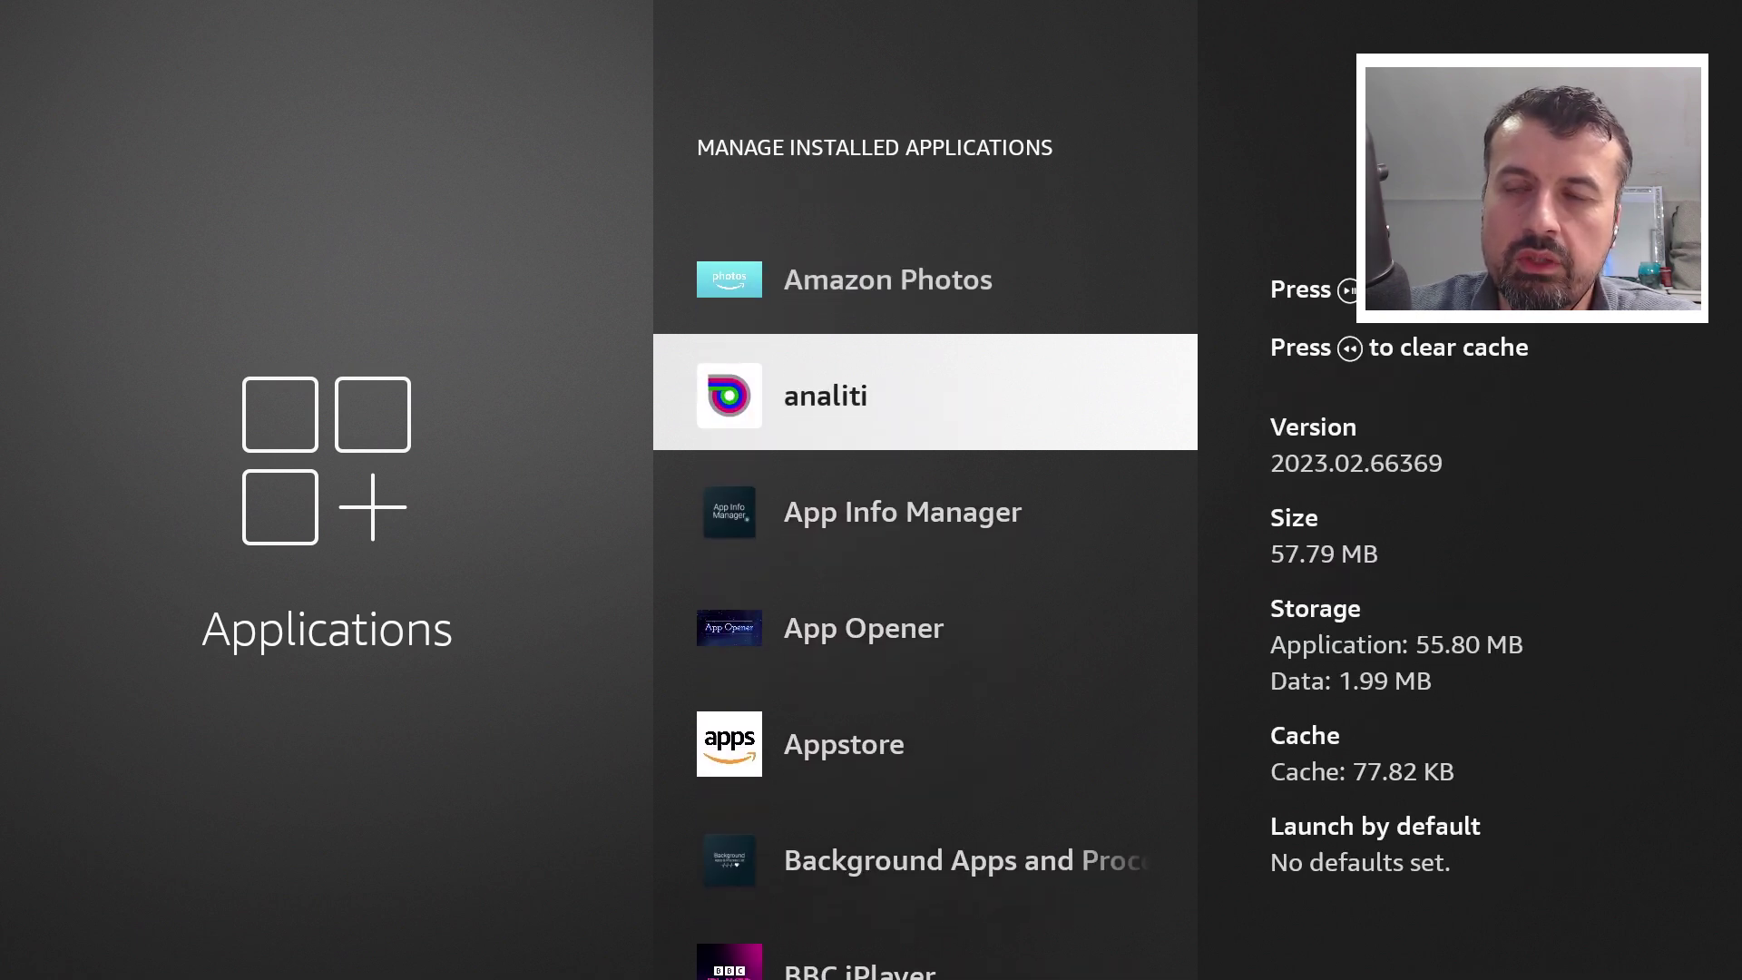
key("Return")
key("Down")
key("Down")
key("Down")
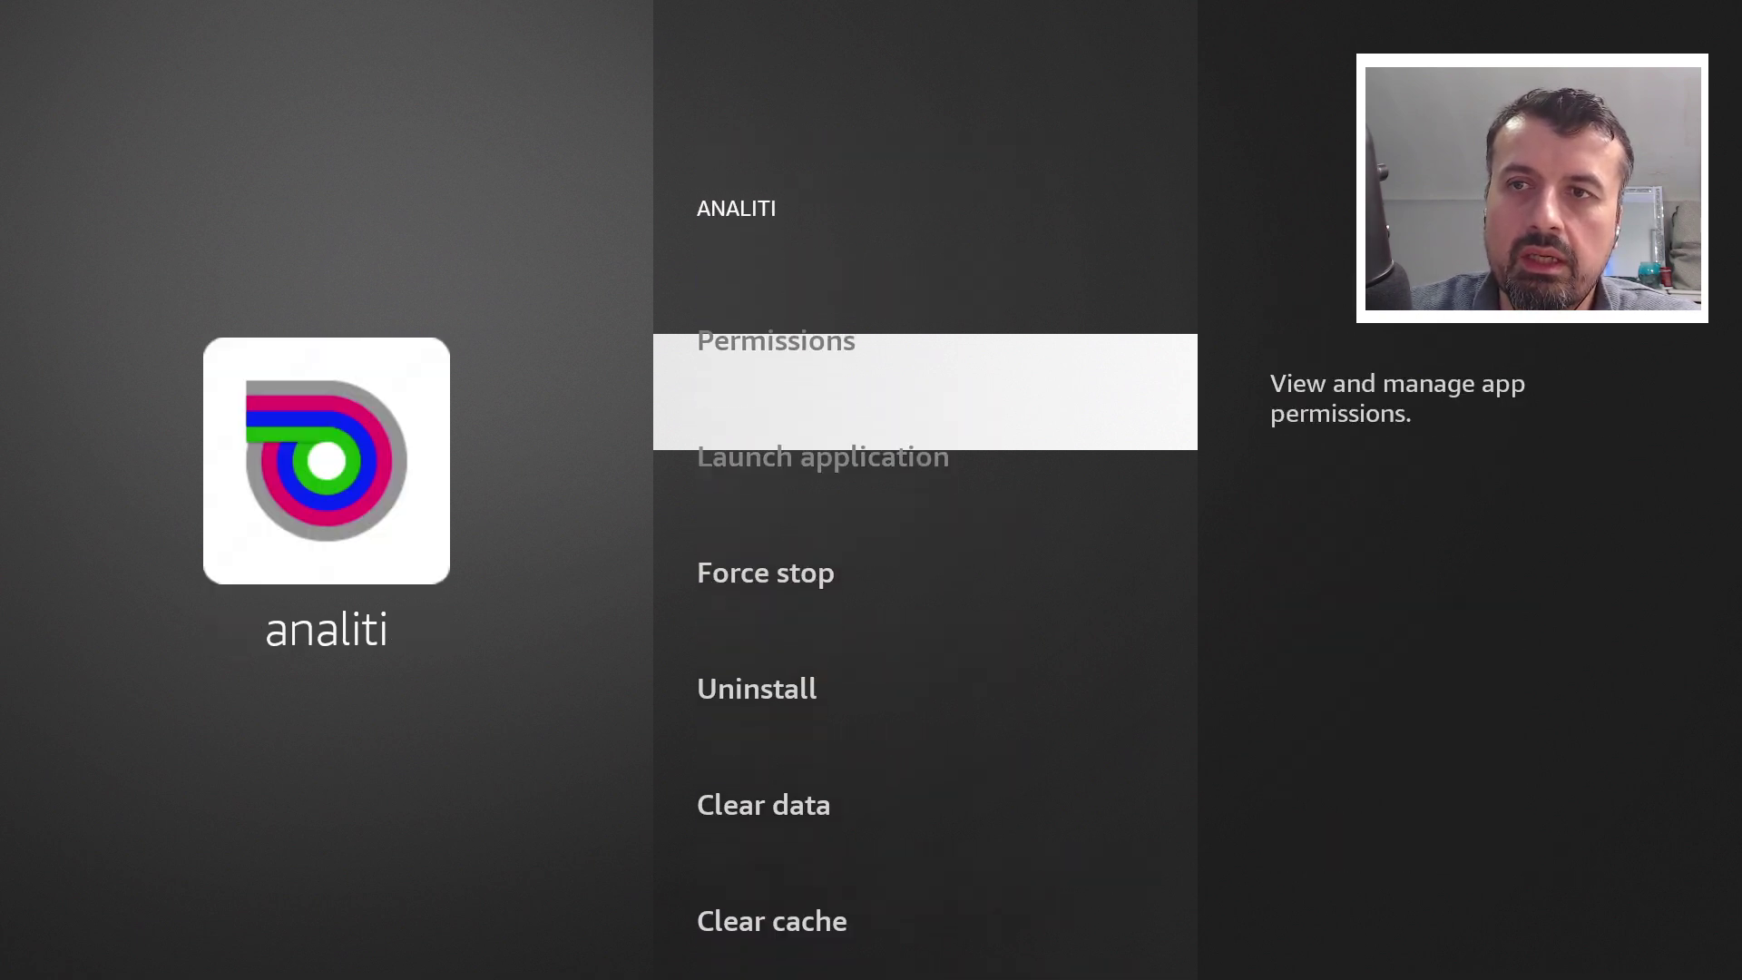
key("Return")
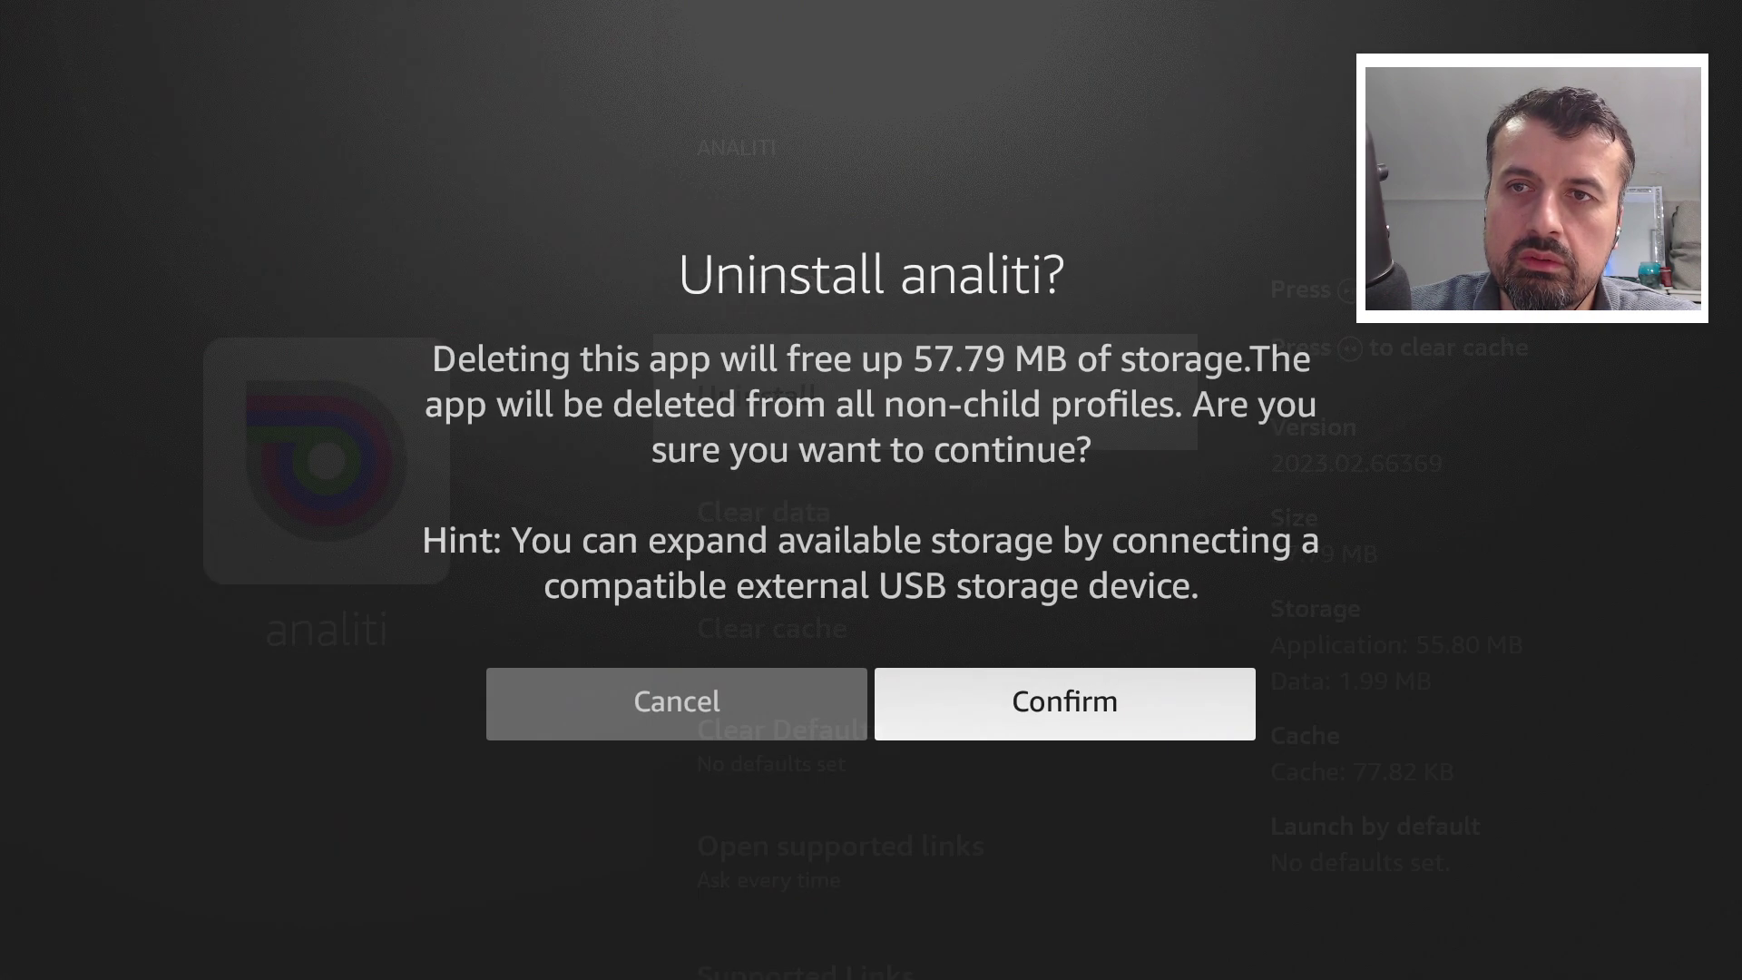
key("Return")
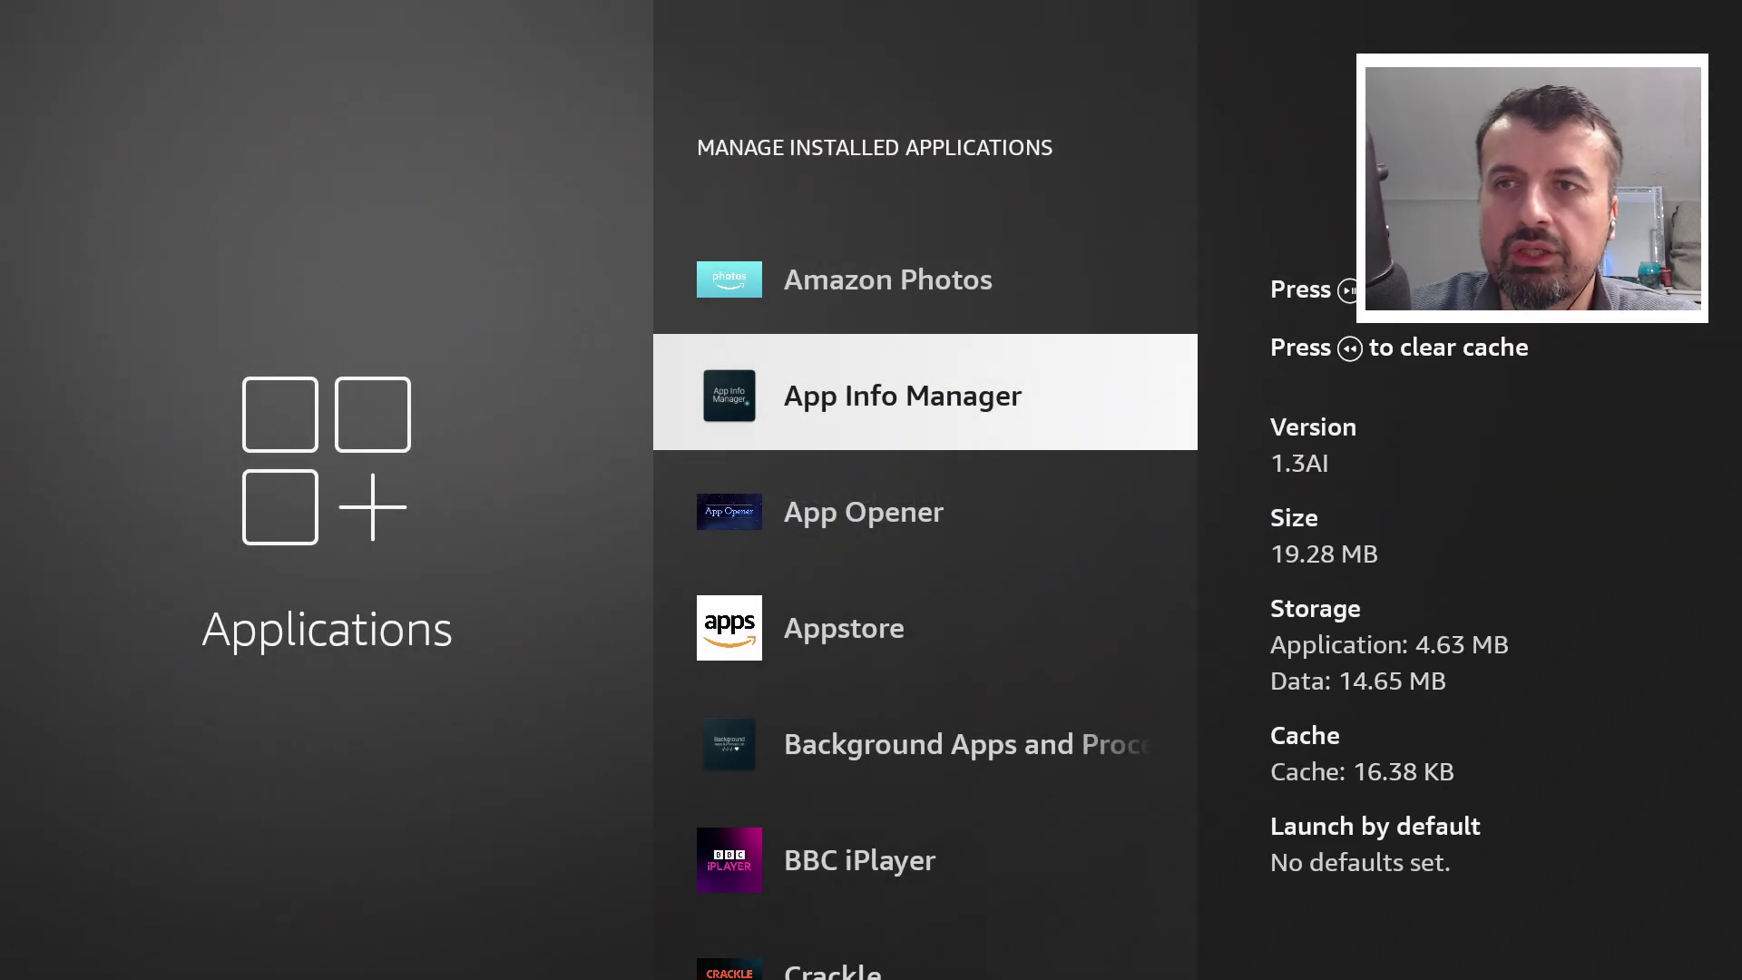
Find Tubi in the internal applications list, uninstall it and confirm its removal.
key("Down")
key("Down")
key("Down")
key("Down")
key("Down")
key("Down")
key("Down")
key("Down")
key("Down")
key("Down")
key("Down")
key("Down")
key("Down")
key("Down")
key("Down")
key("Down")
key("Down")
key("Down")
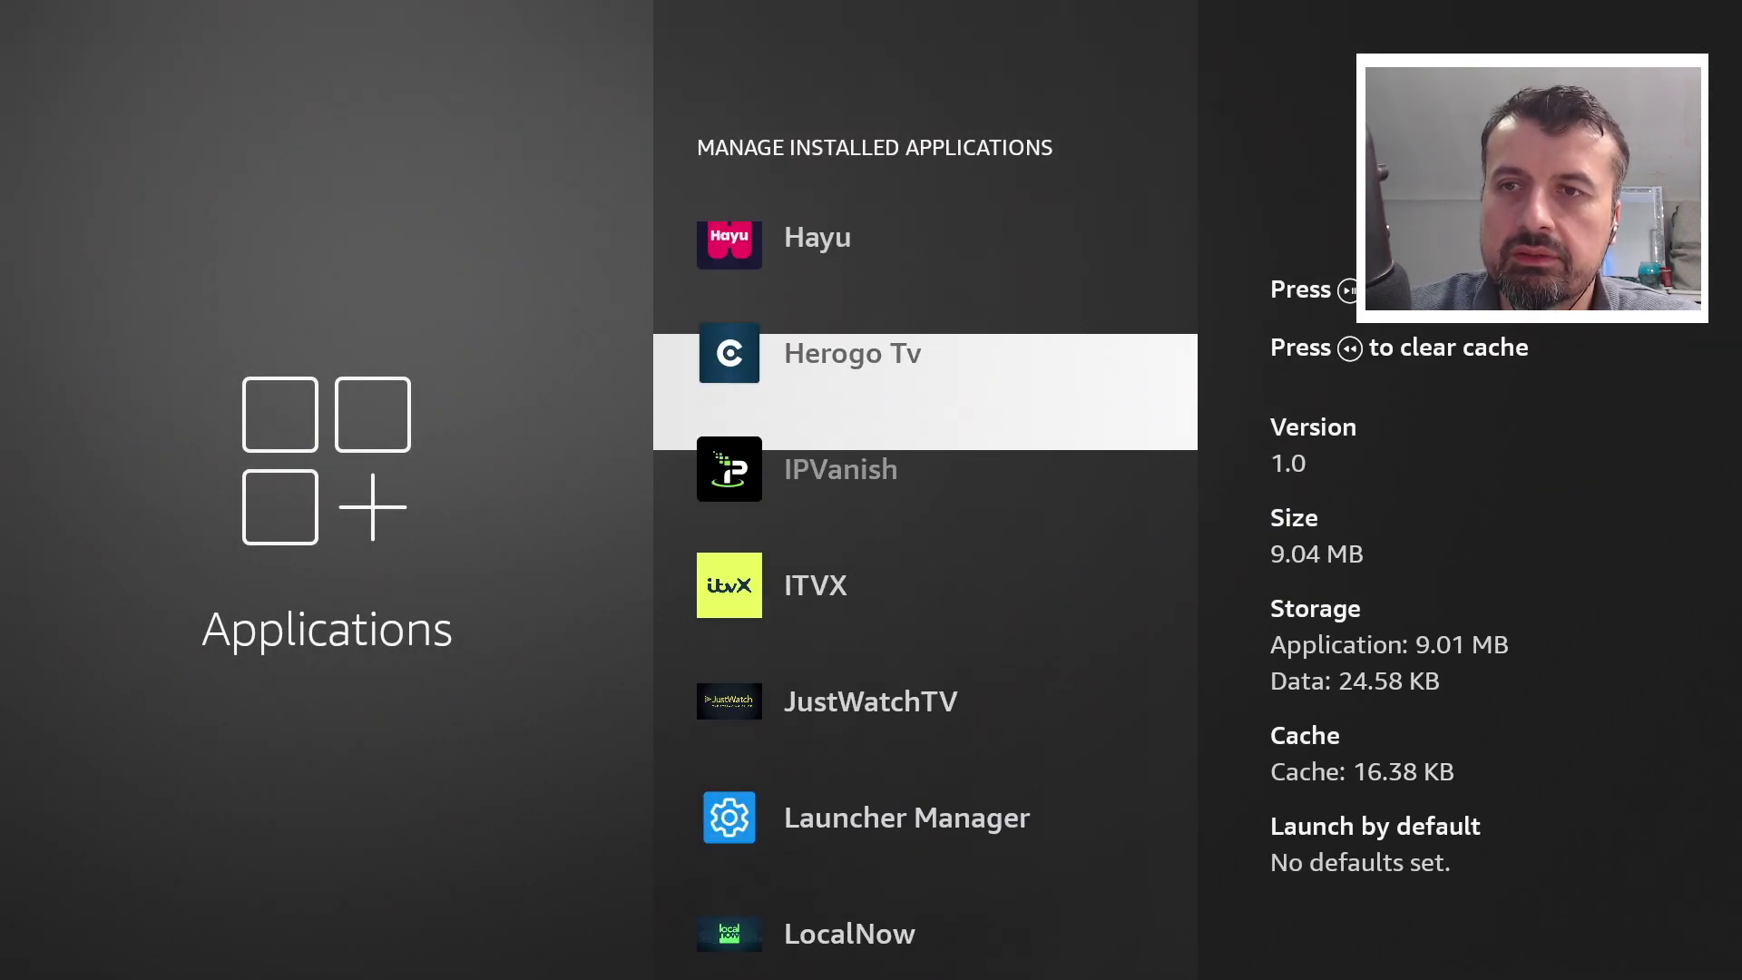
key("Down")
key("Down")
key("Down")
key("Down")
key("Down")
key("Down")
key("Down")
key("Down")
key("Down")
key("Down")
key("Down")
key("Down")
key("Down")
key("Down")
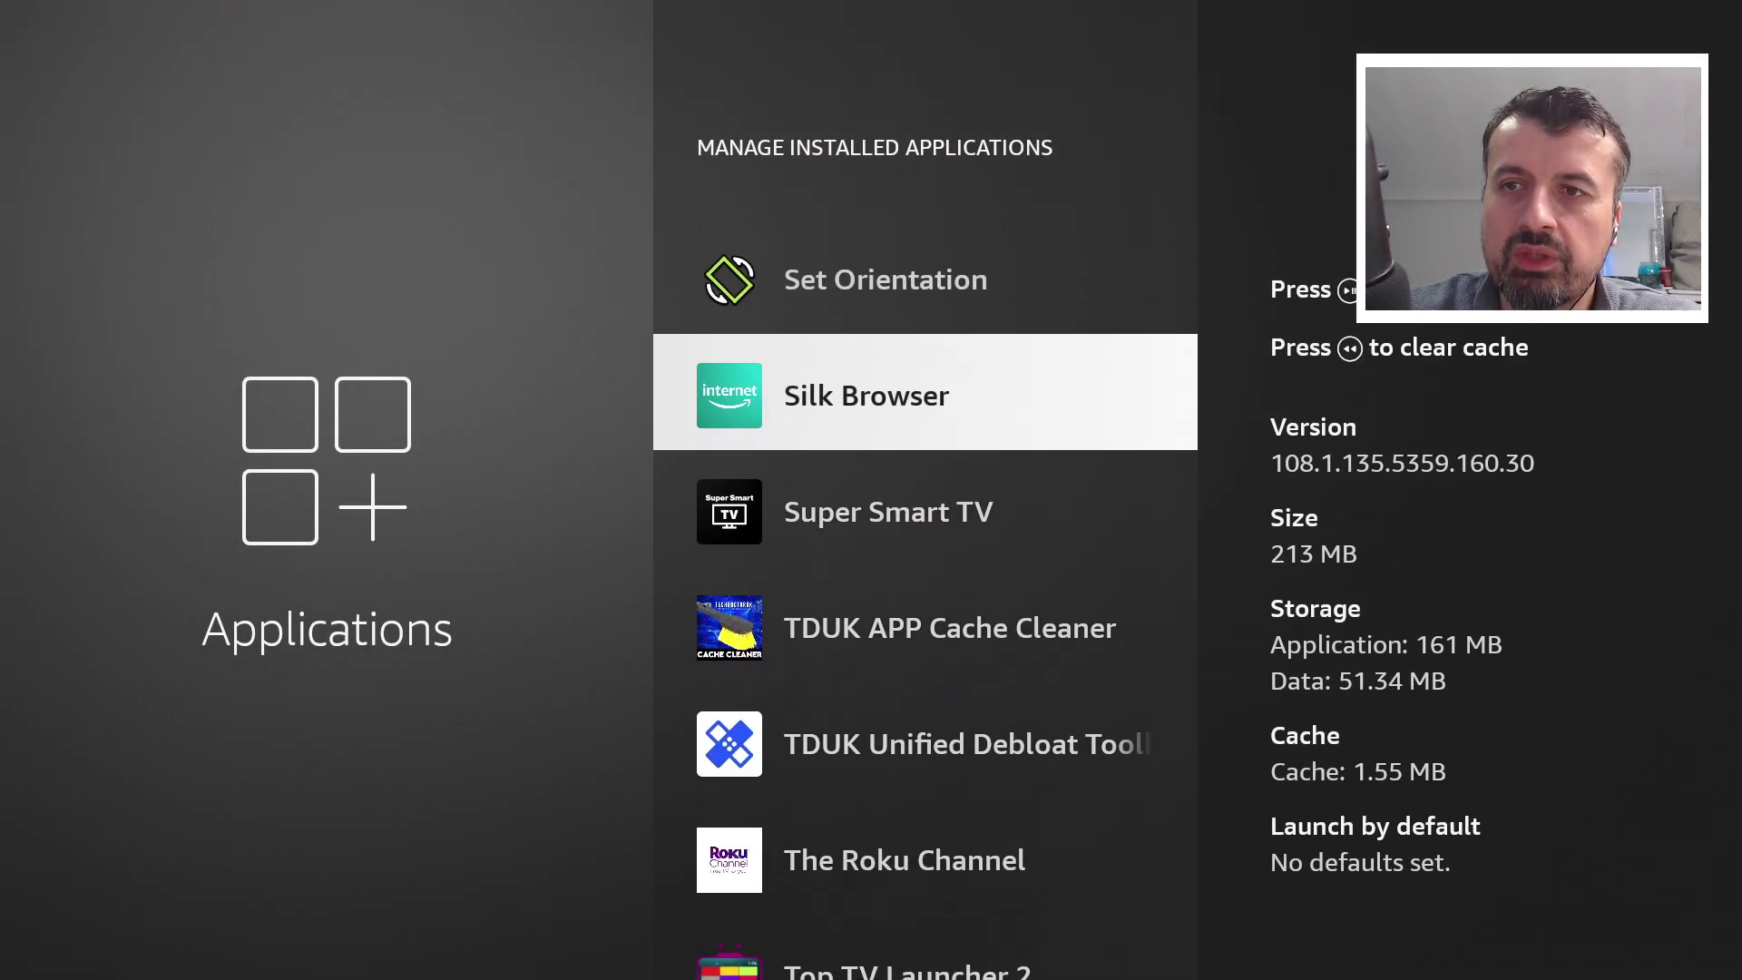
key("Down")
key("Down")
key("Down")
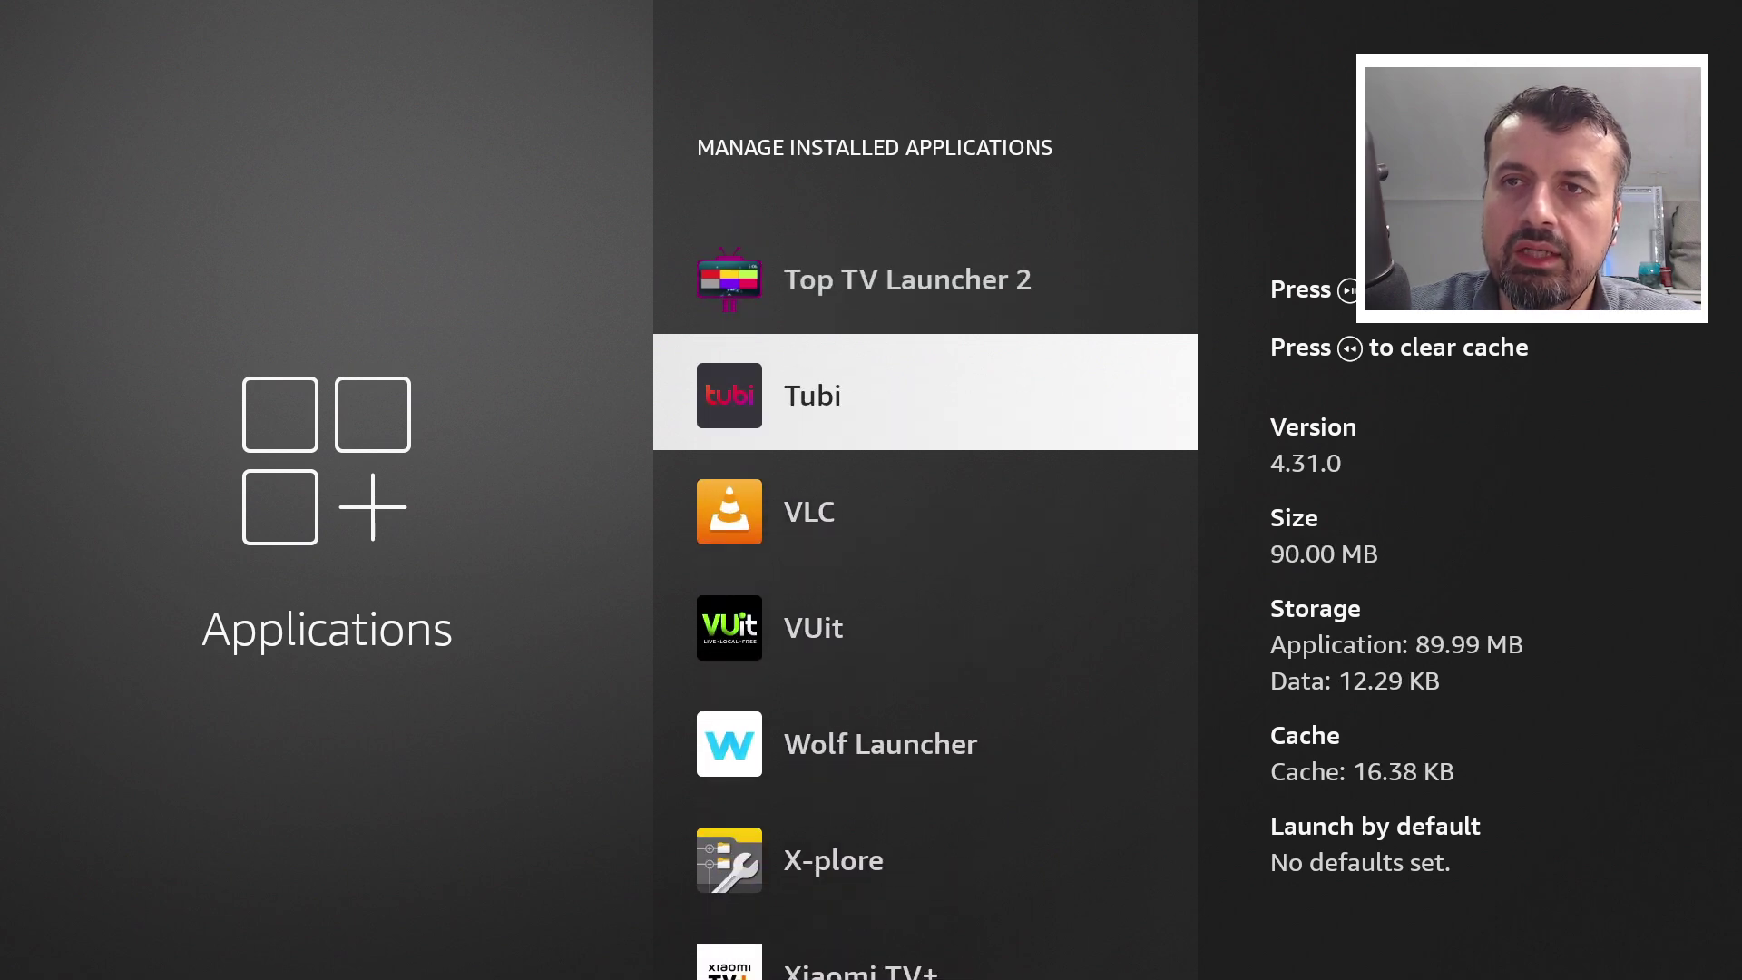
key("Return")
key("Down")
key("Down")
key("Down")
key("Return")
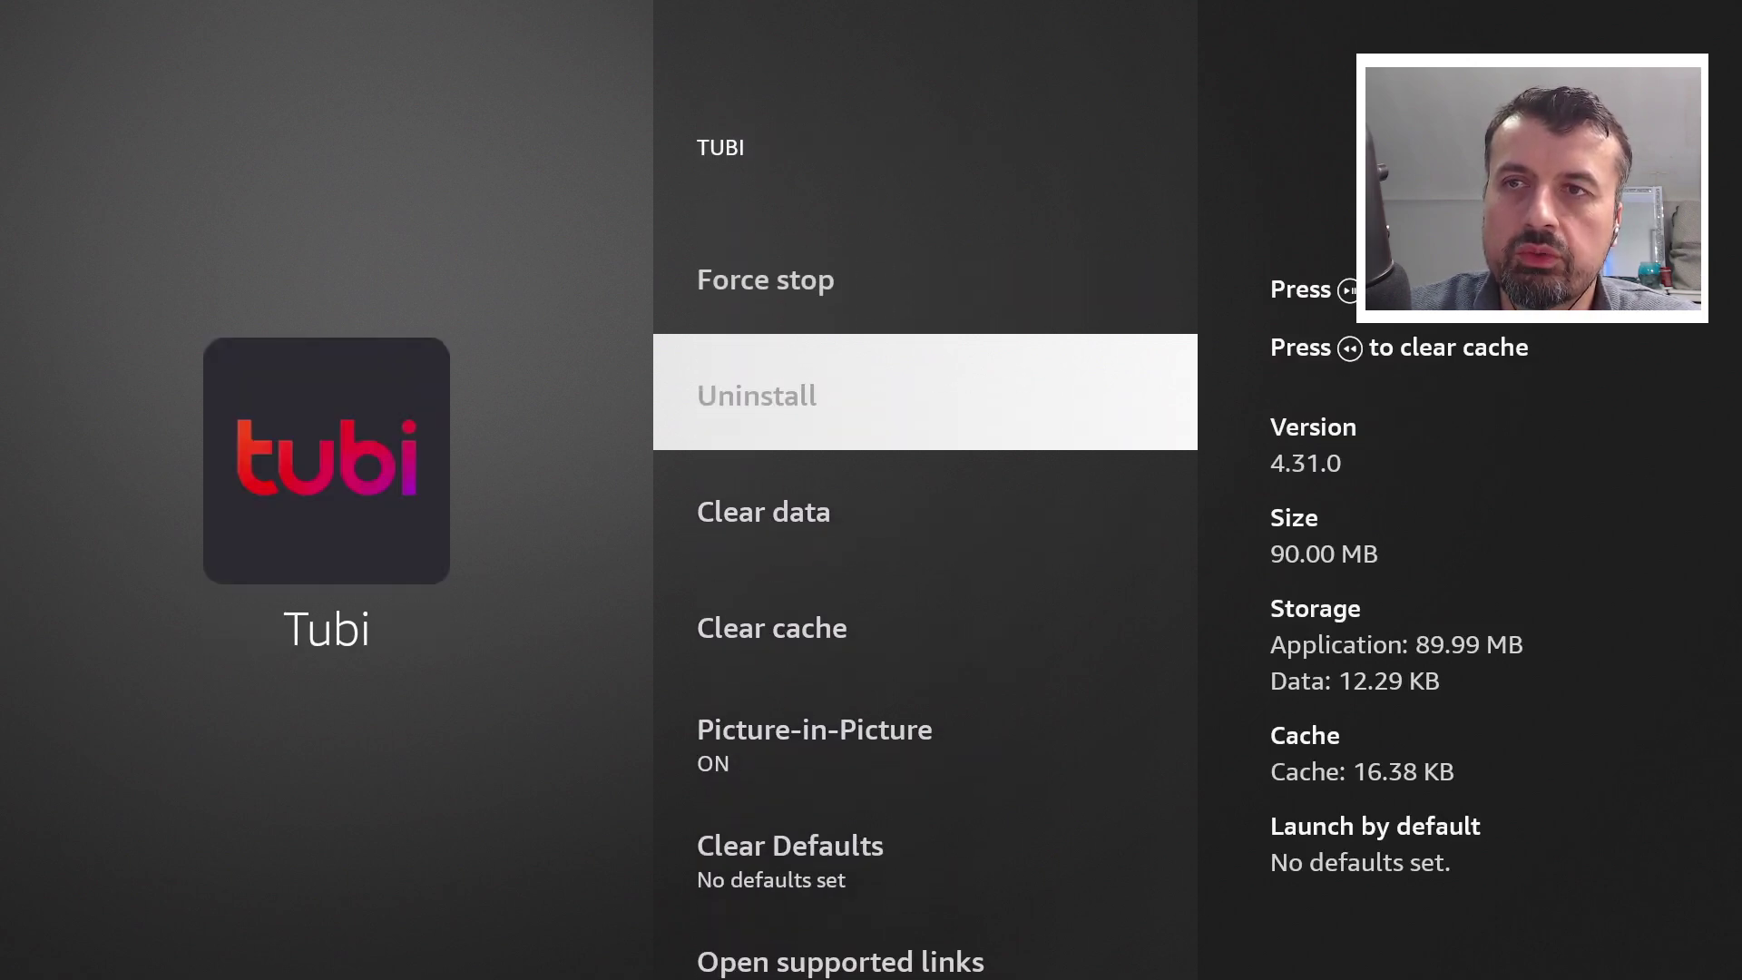
key("Return")
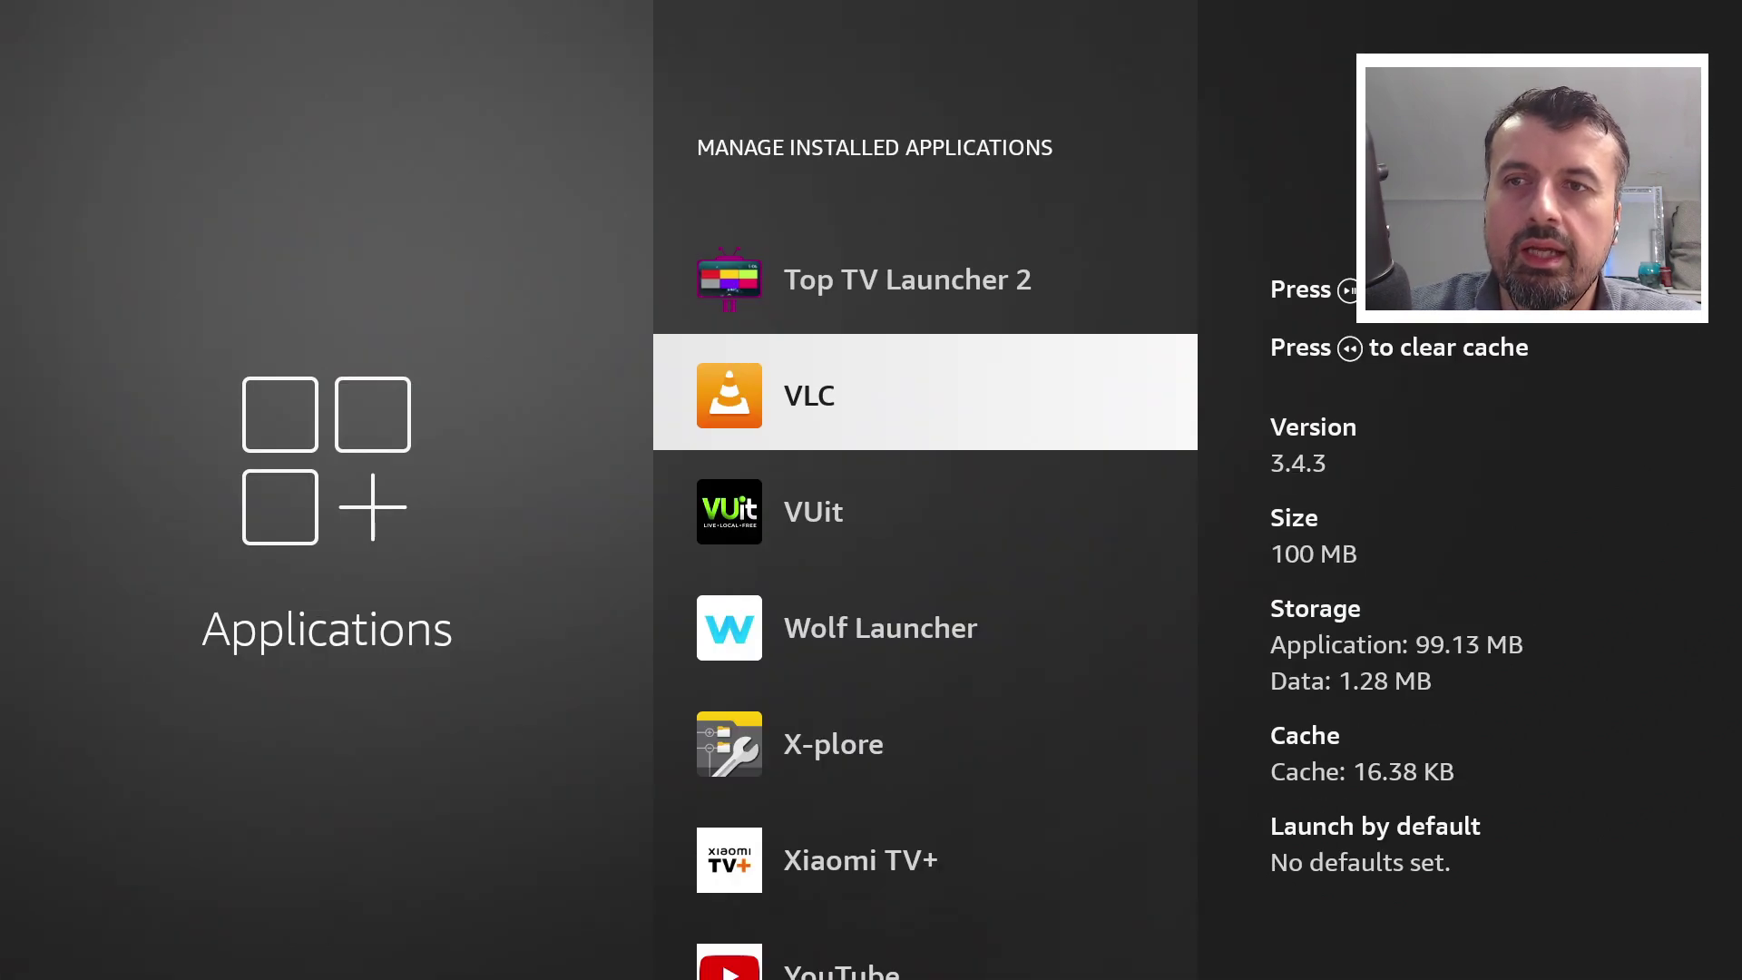
Uninstall Xiaomi TV+ from the internal applications and confirm its removal.
key("Down")
key("Down")
key("Down")
key("Down")
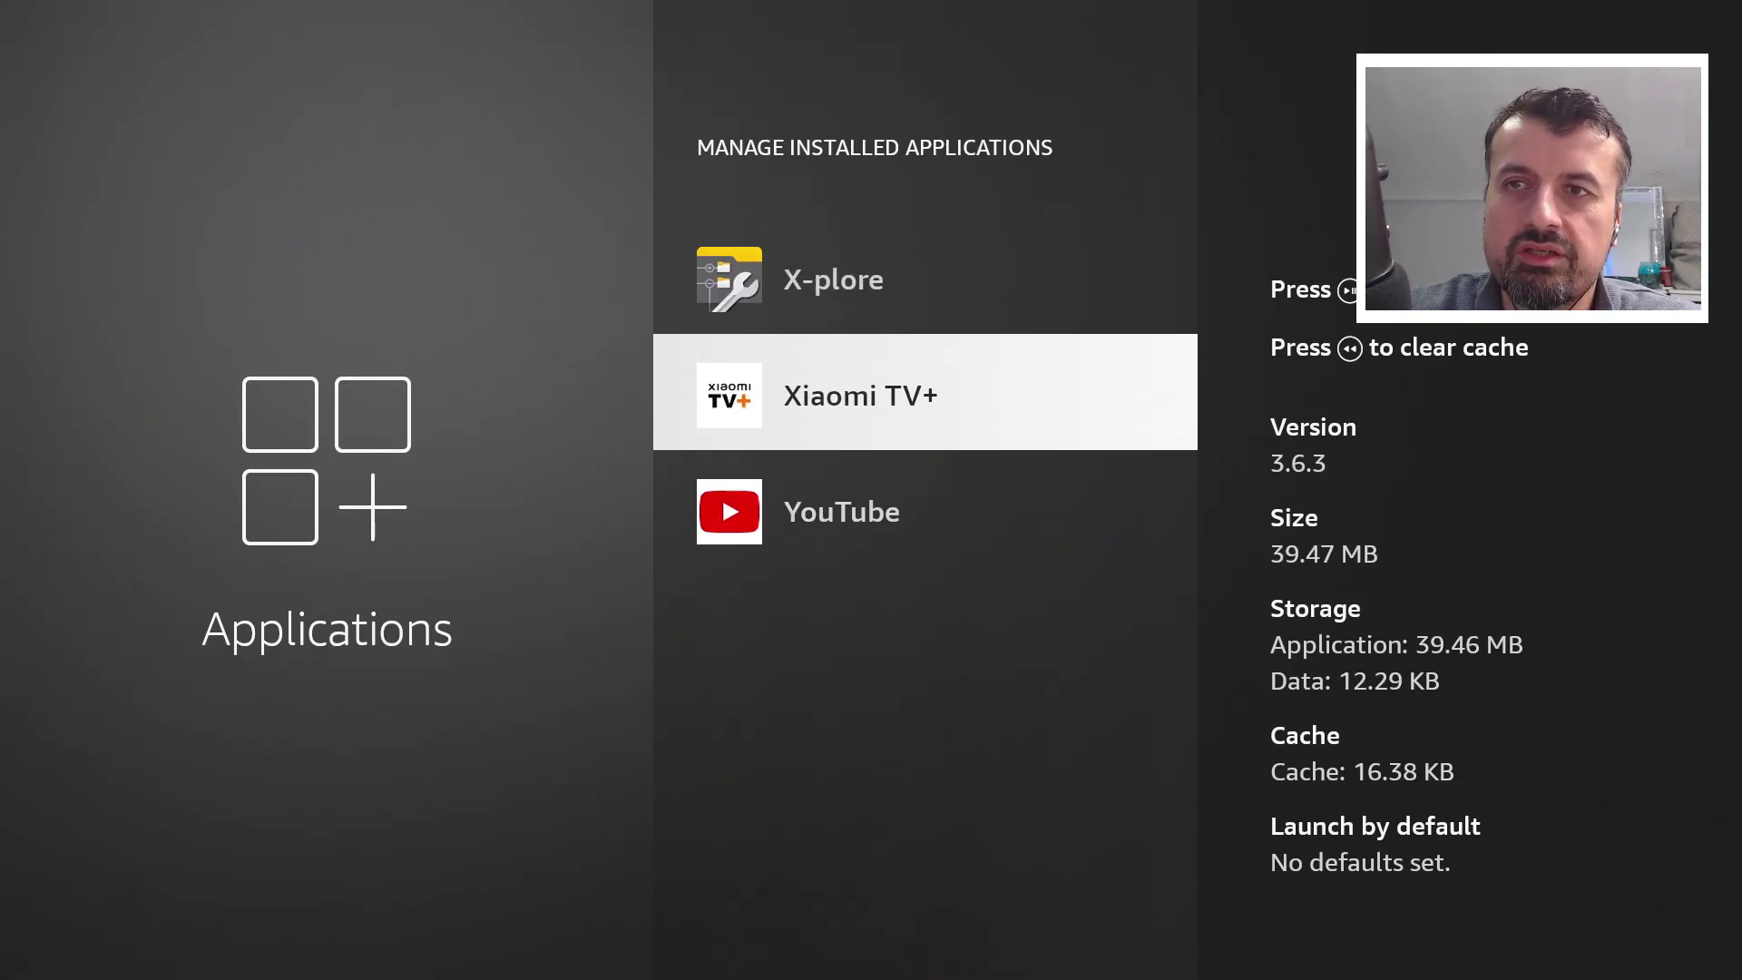
key("Return")
key("Down")
key("Down")
key("Down")
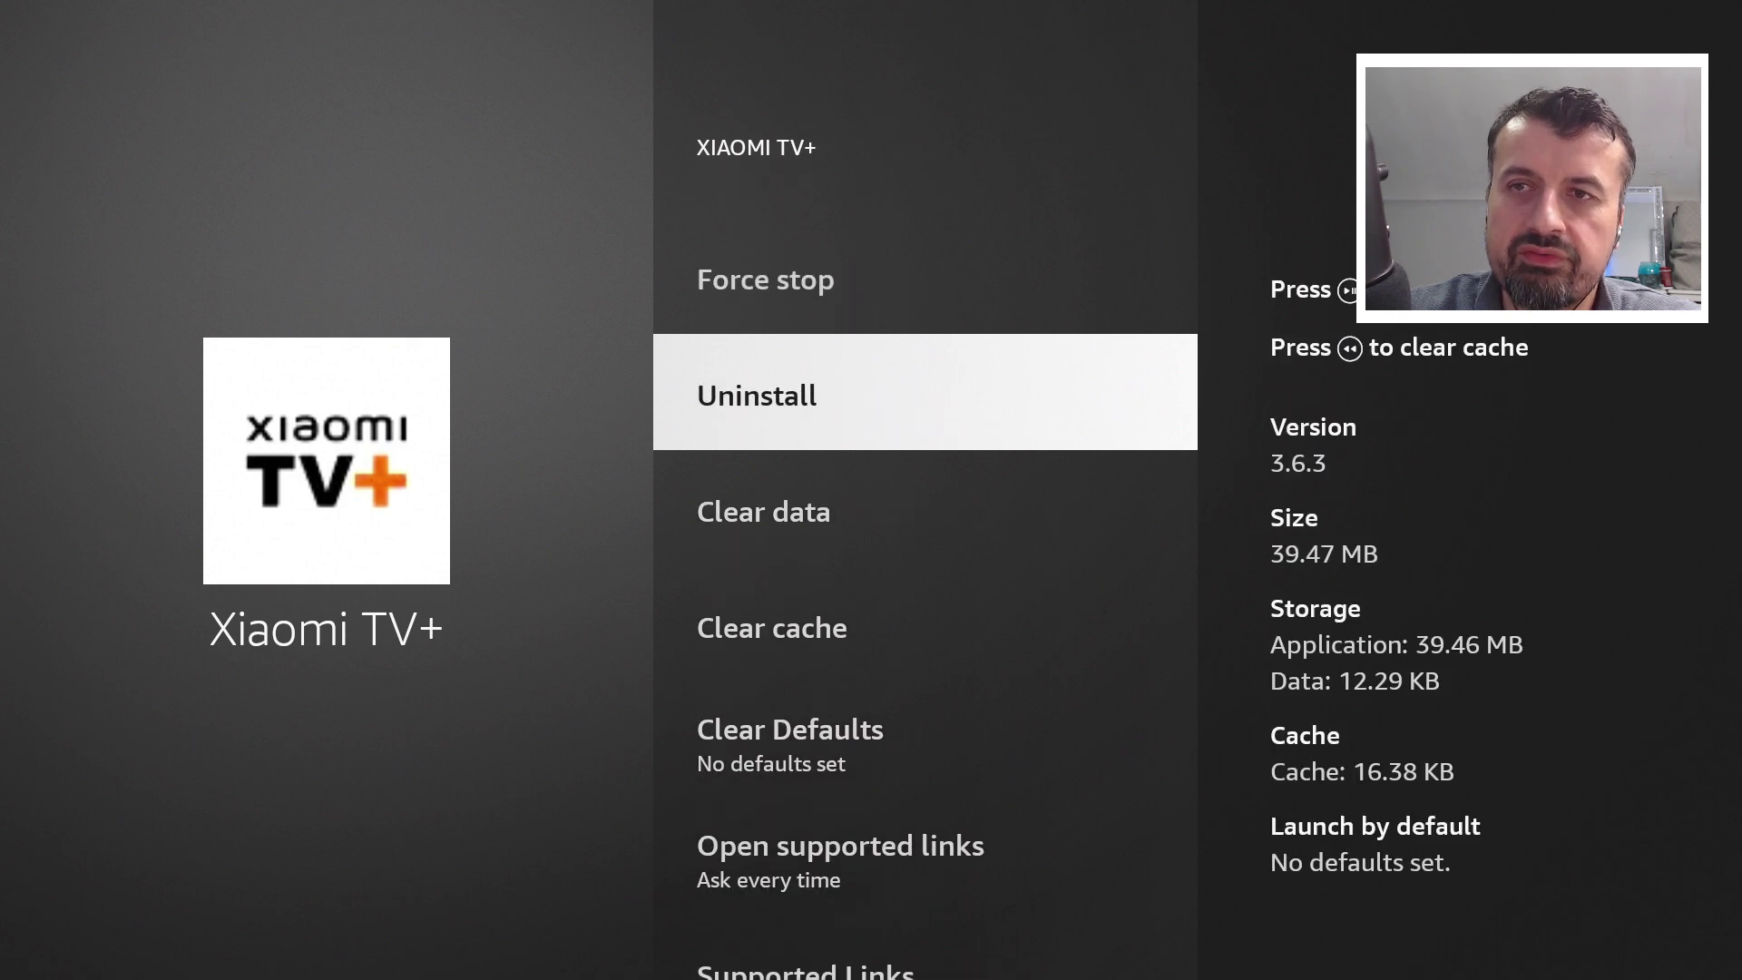
key("Return")
key("Return")
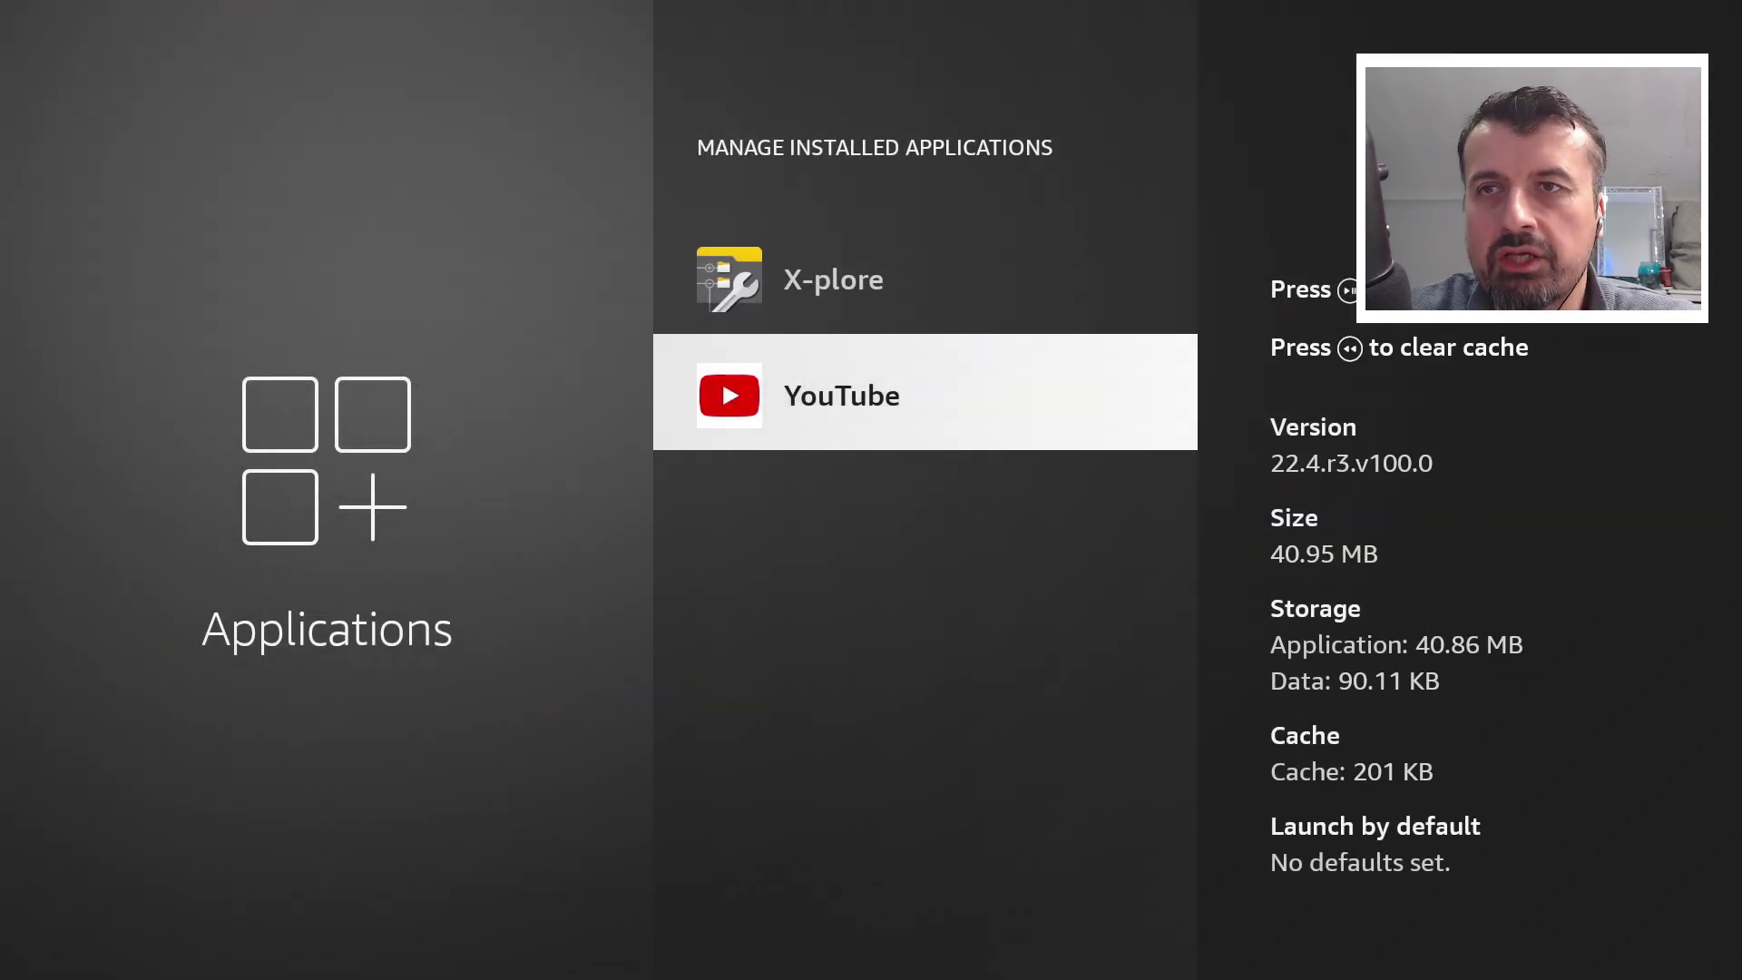
Switch to X-plore and install Tubi from Tubi [4.31.0].apk in the Downloader folder.
key("Up")
key("Return")
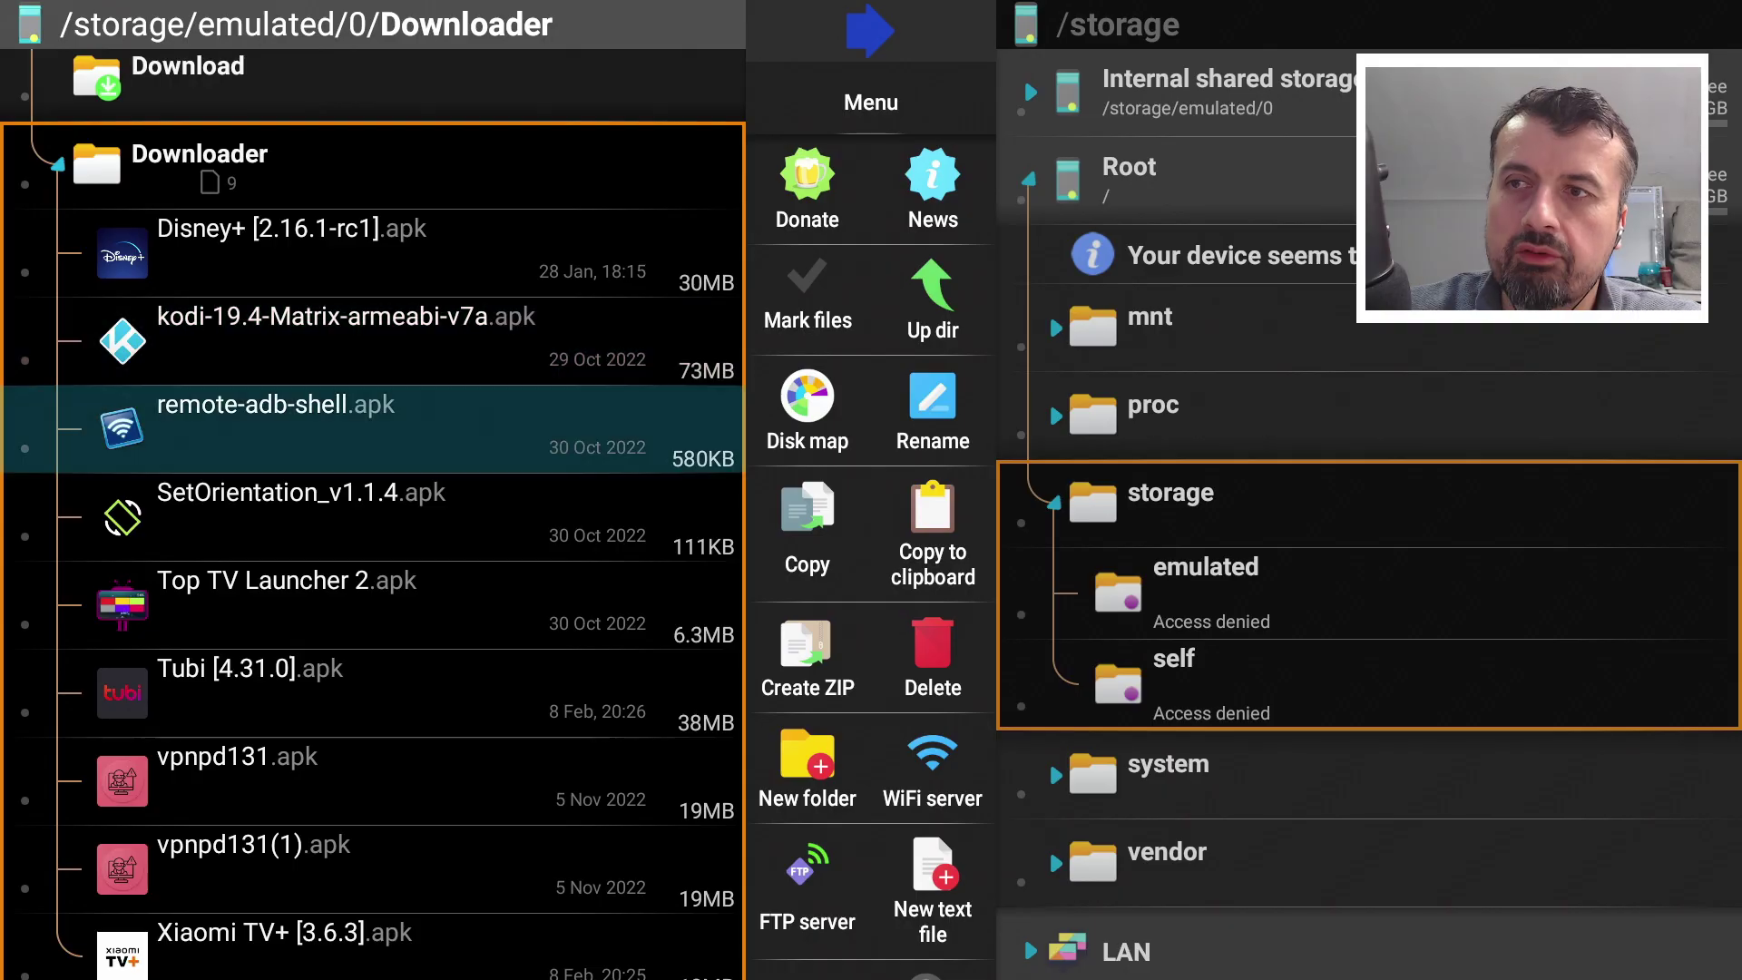
key("Down")
key("Down")
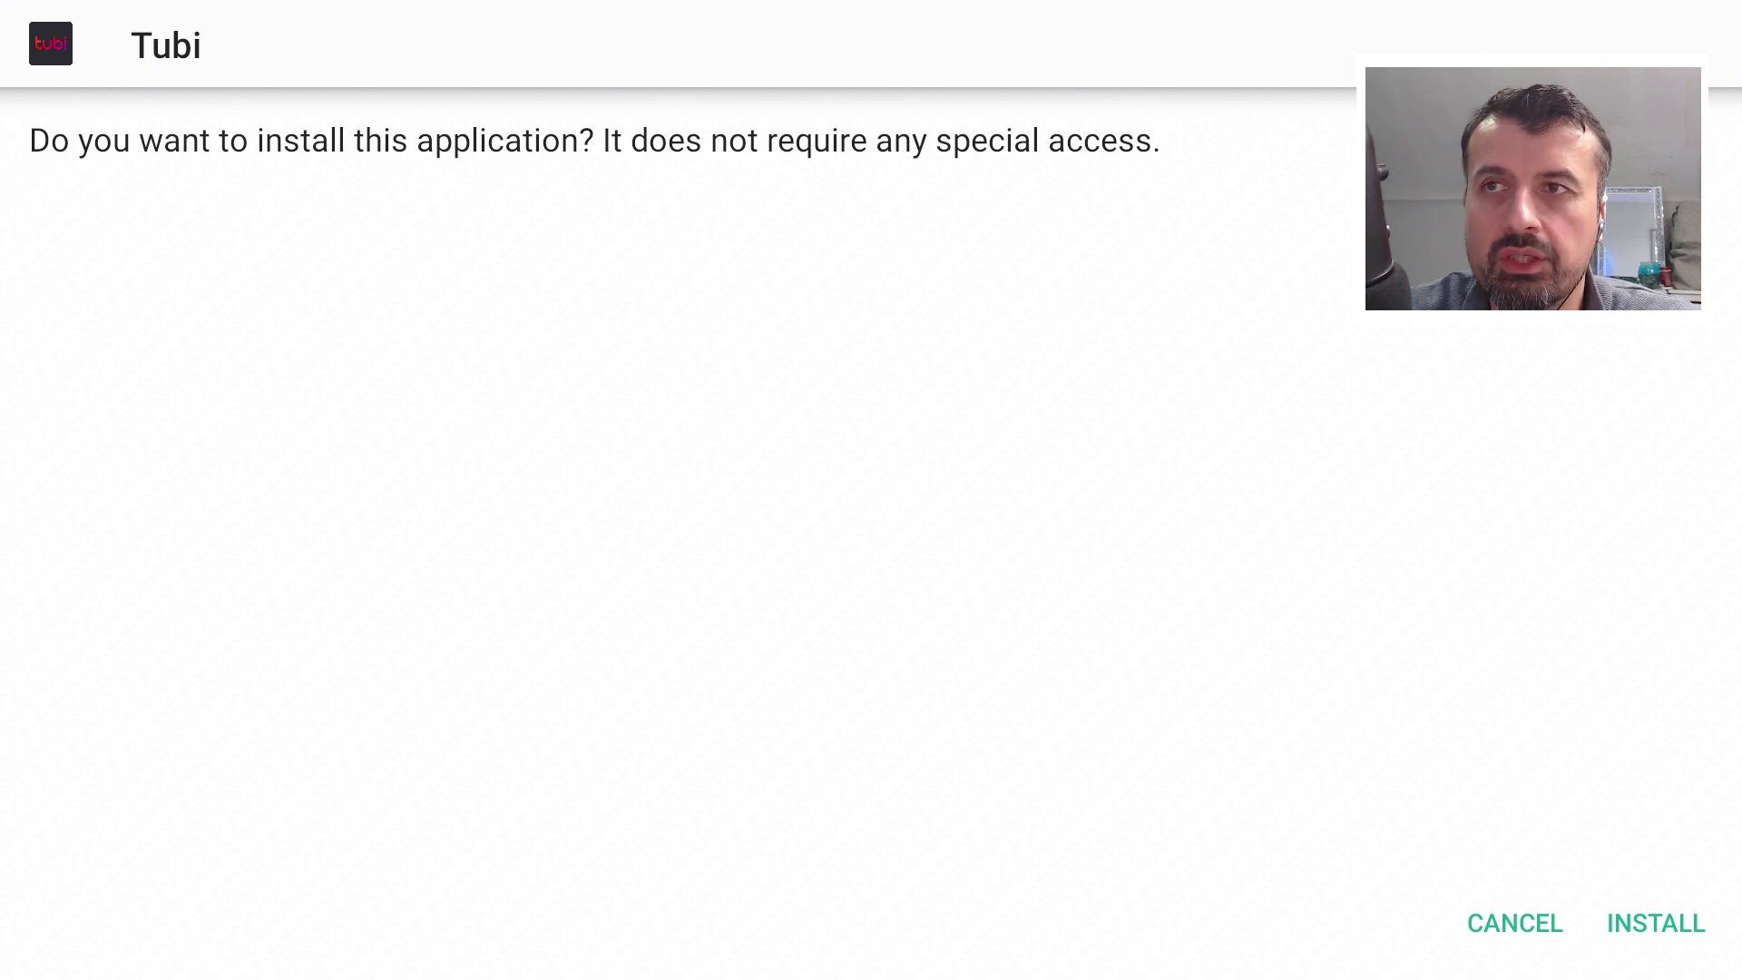
key("Return")
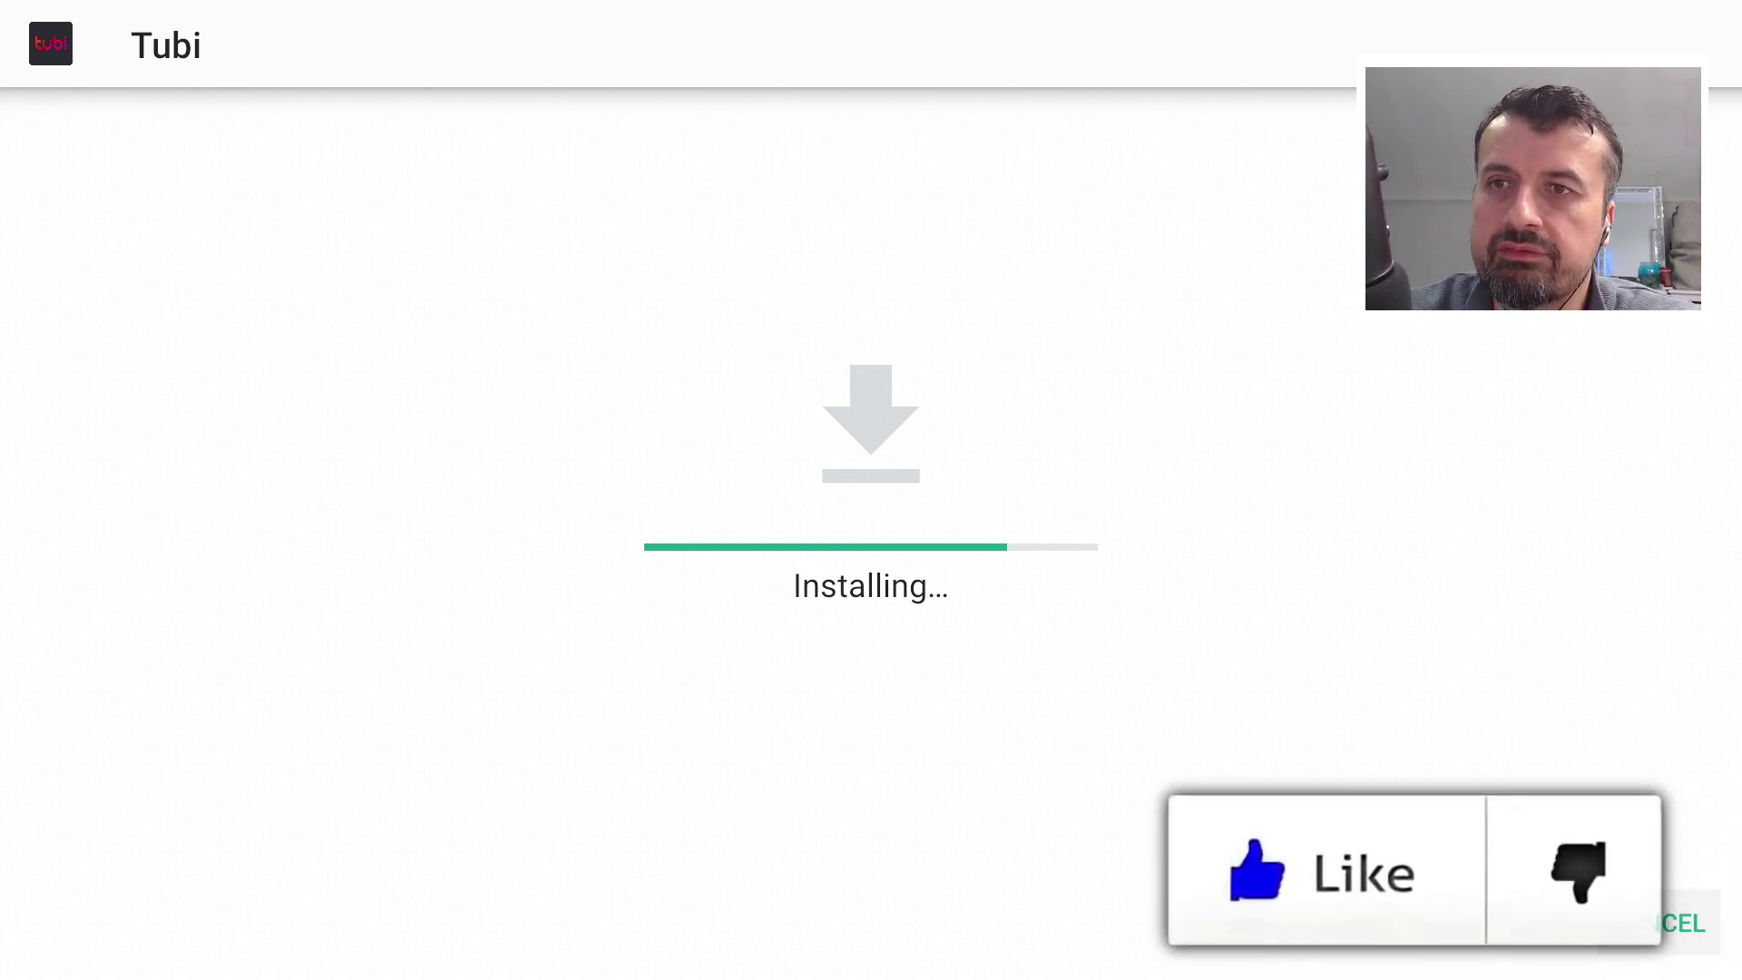
key("Return")
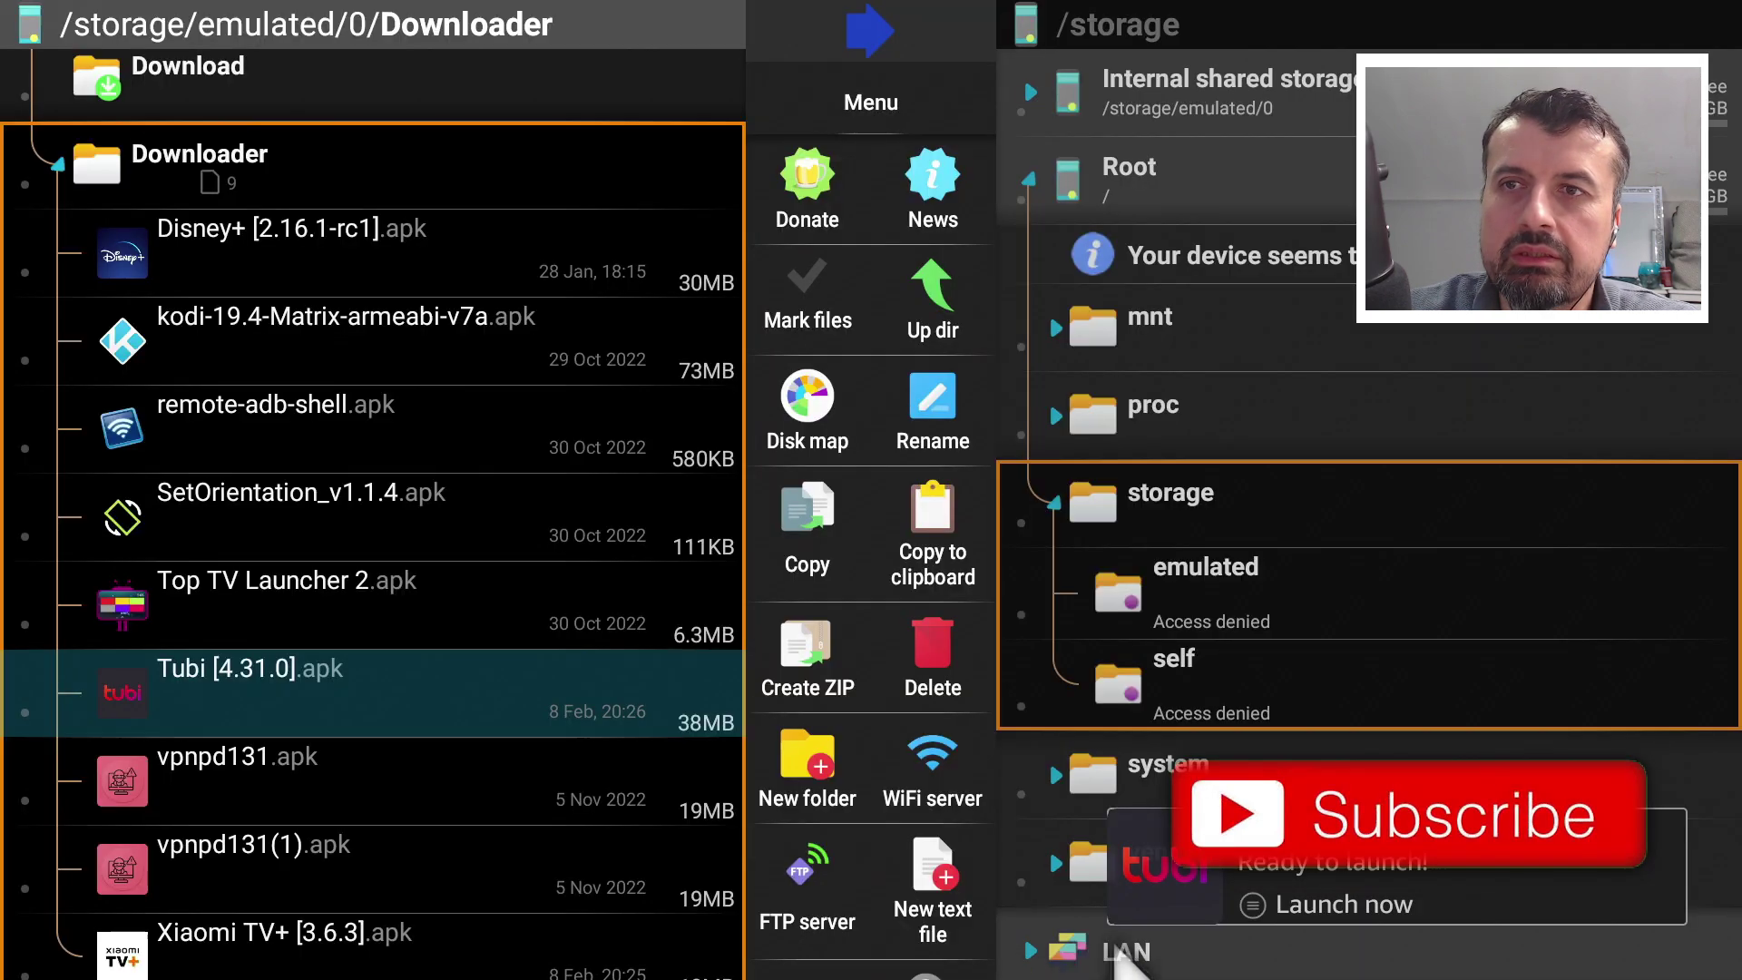
Install Xiaomi TV+ from Xiaomi TV+ [3.6.3].apk in the Downloader folder.
key("Down")
key("Down")
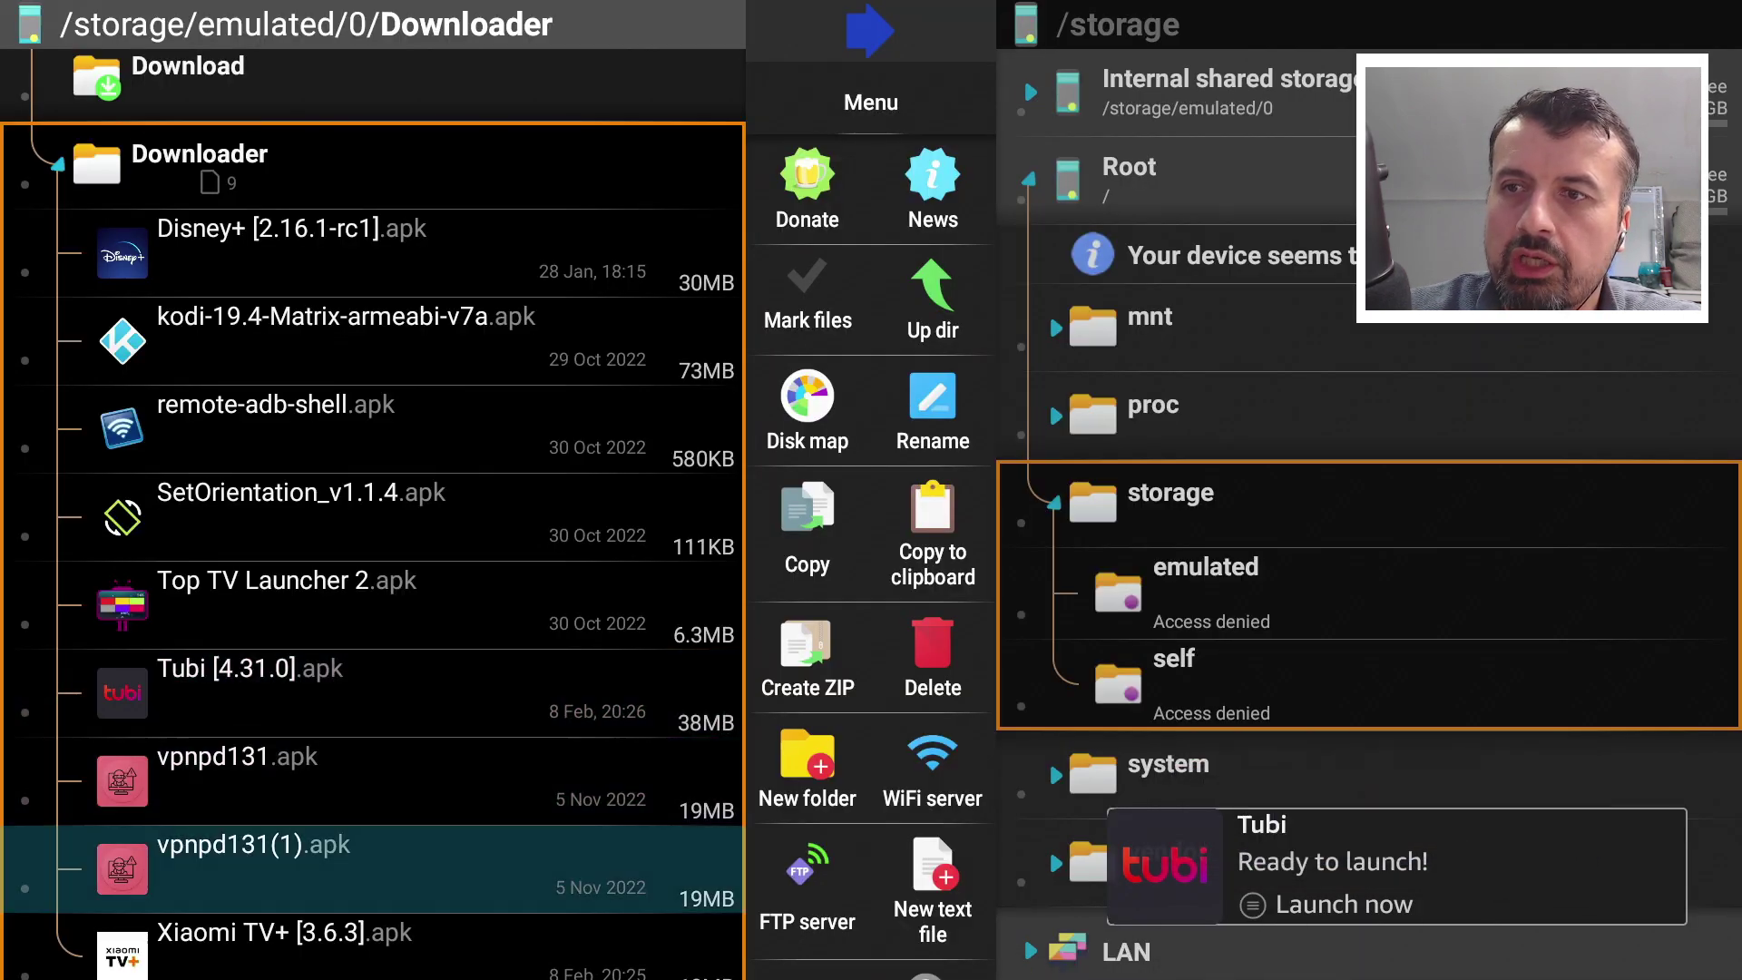
key("Return")
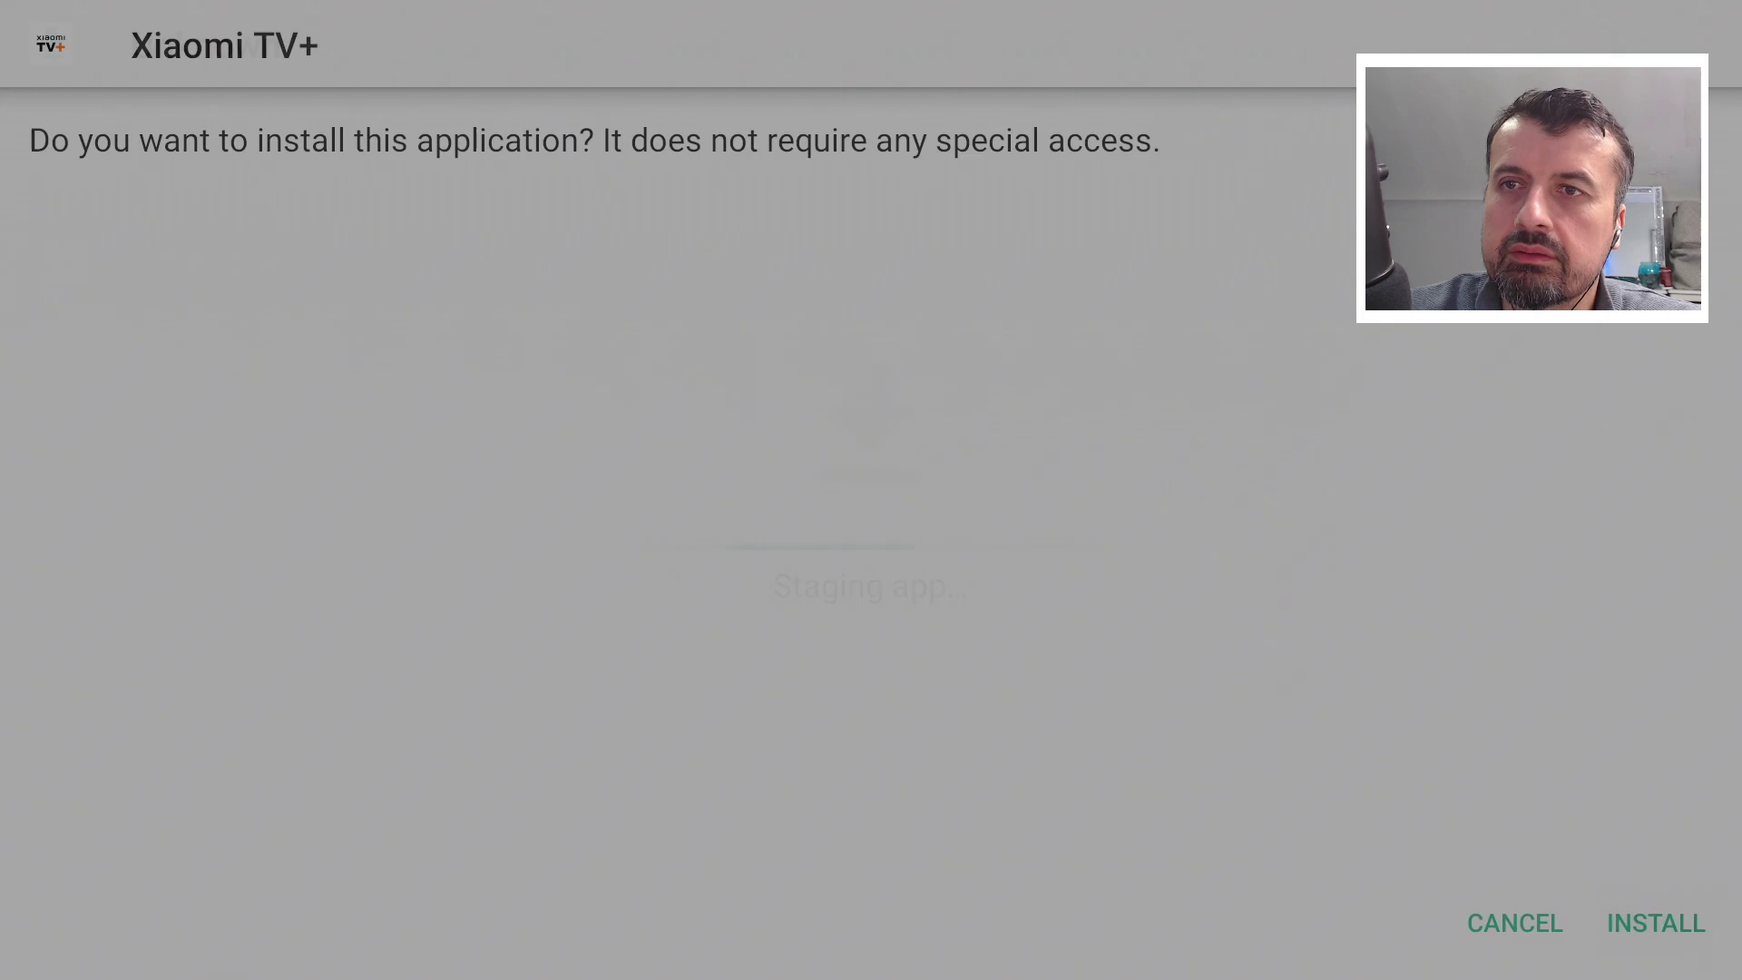
key("Right")
key("Return")
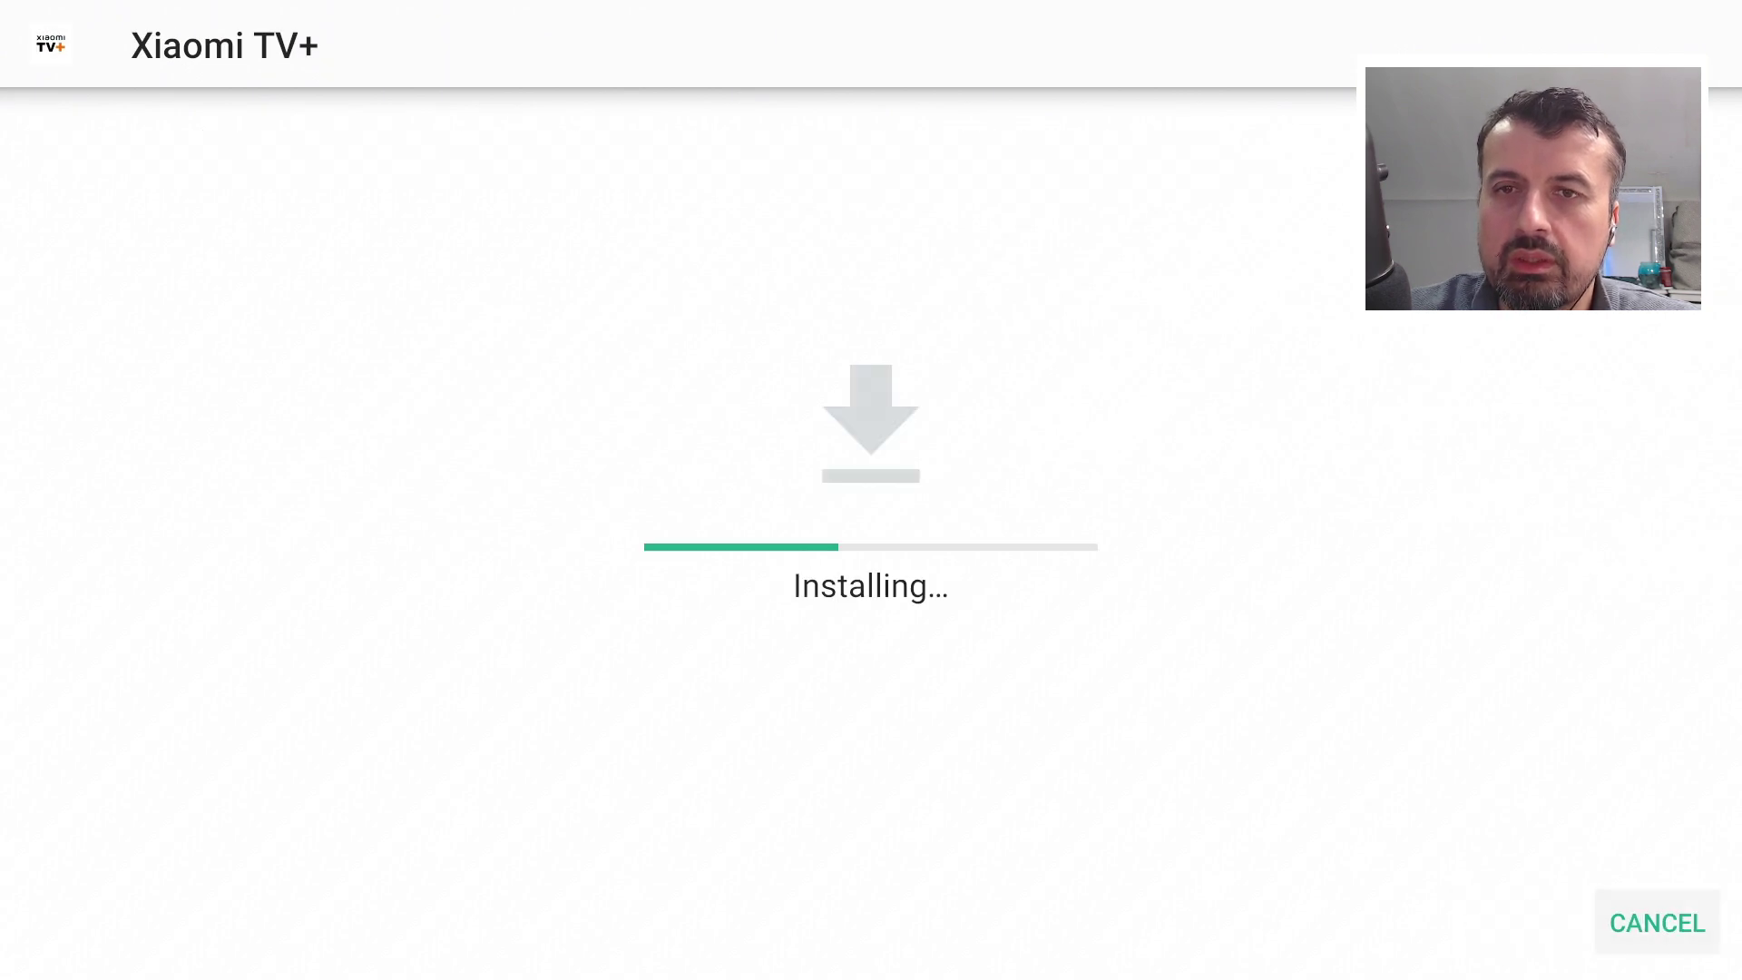
key("Return")
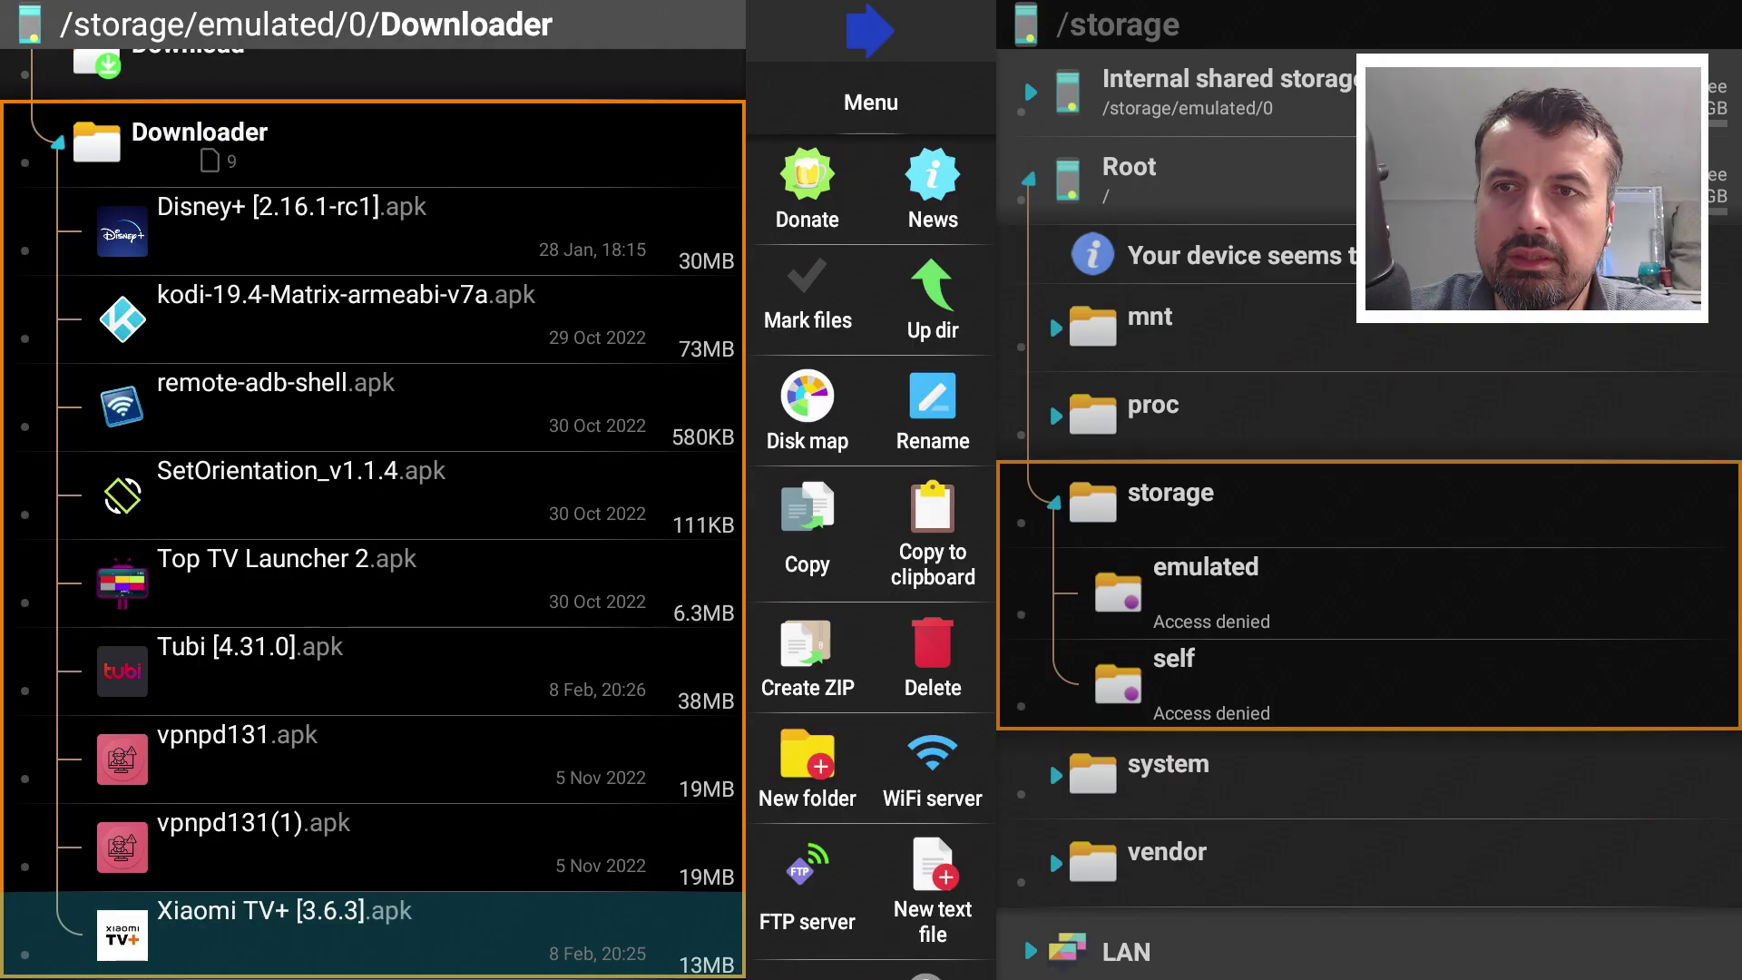
Leave X-plore for the Fire TV home screen and open Manage Installed Applications in the Applications settings.
key("Home")
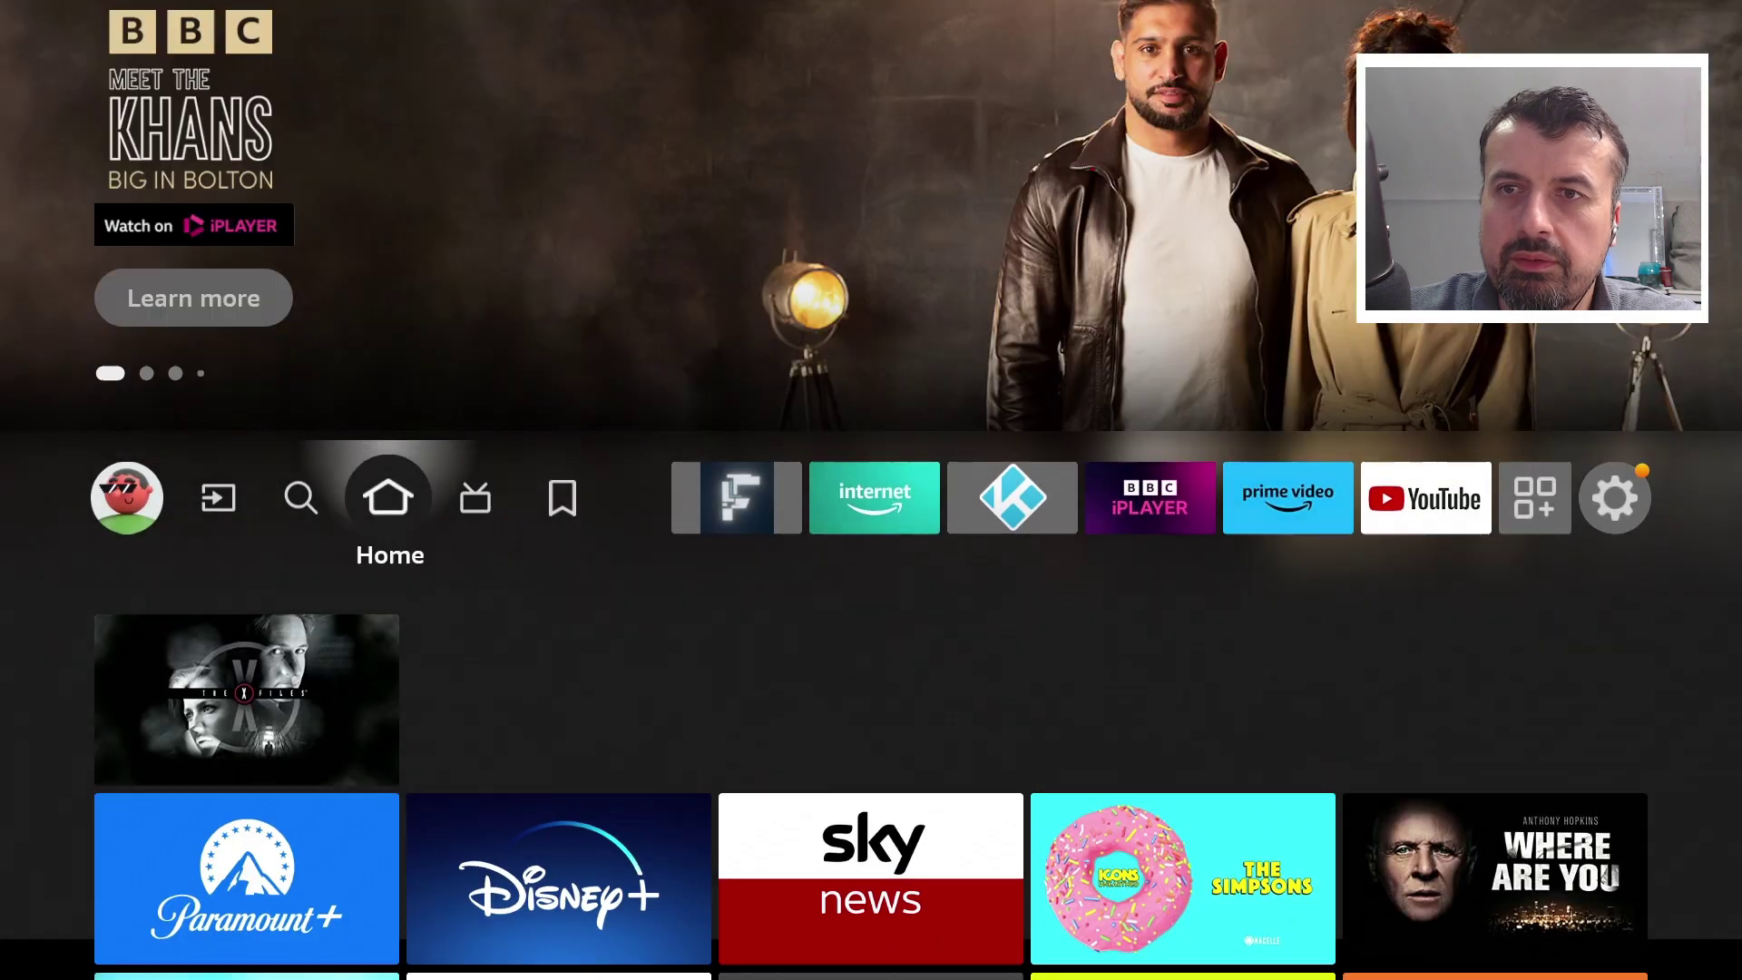
key("Left")
key("Left")
key("Left")
key("Left")
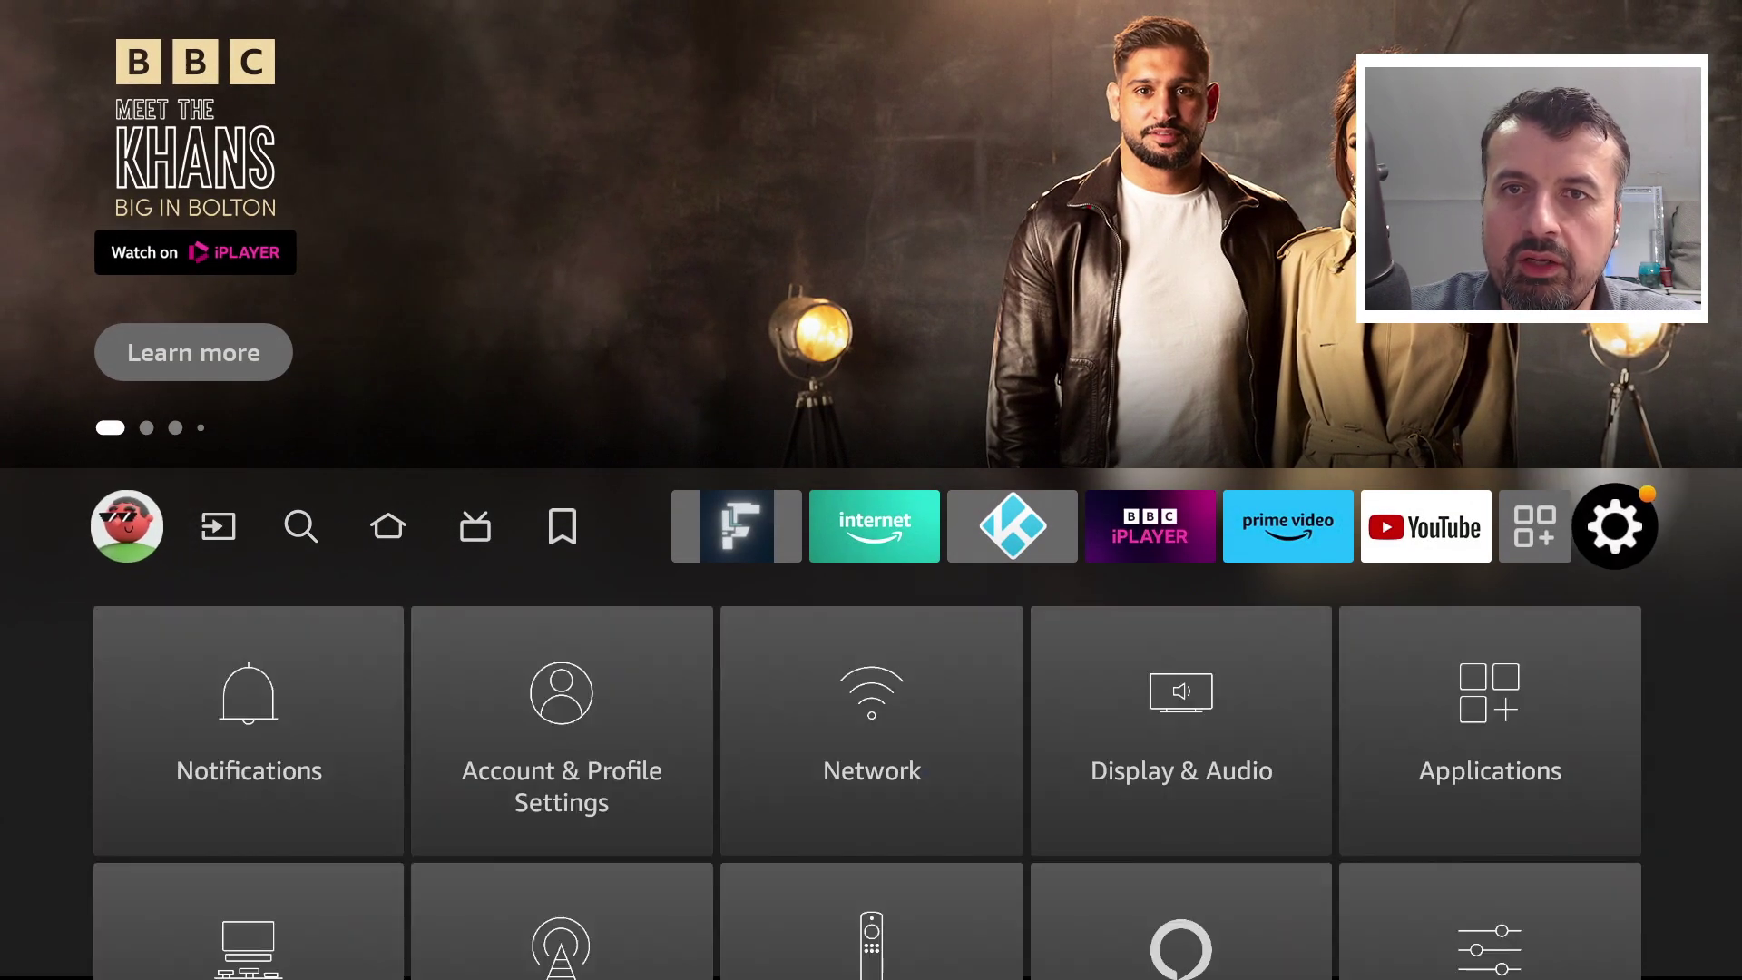
key("Down")
key("Right")
key("Right")
key("Right")
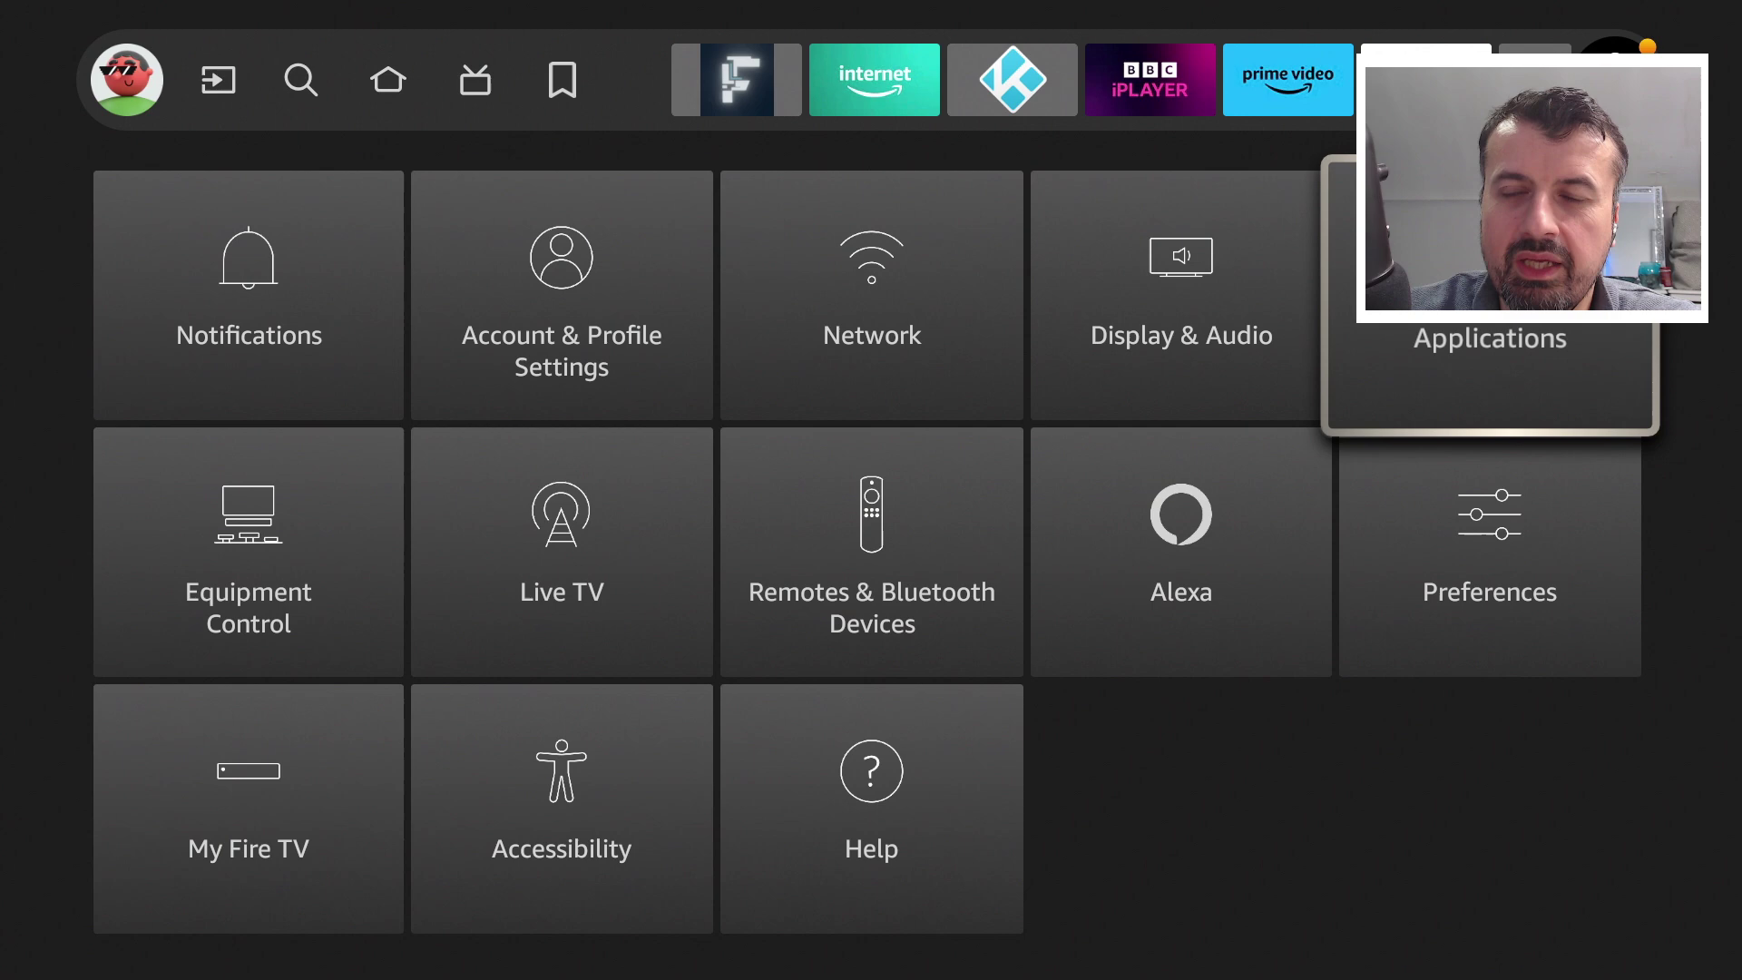
key("Return")
key("Down")
key("Down")
key("Down")
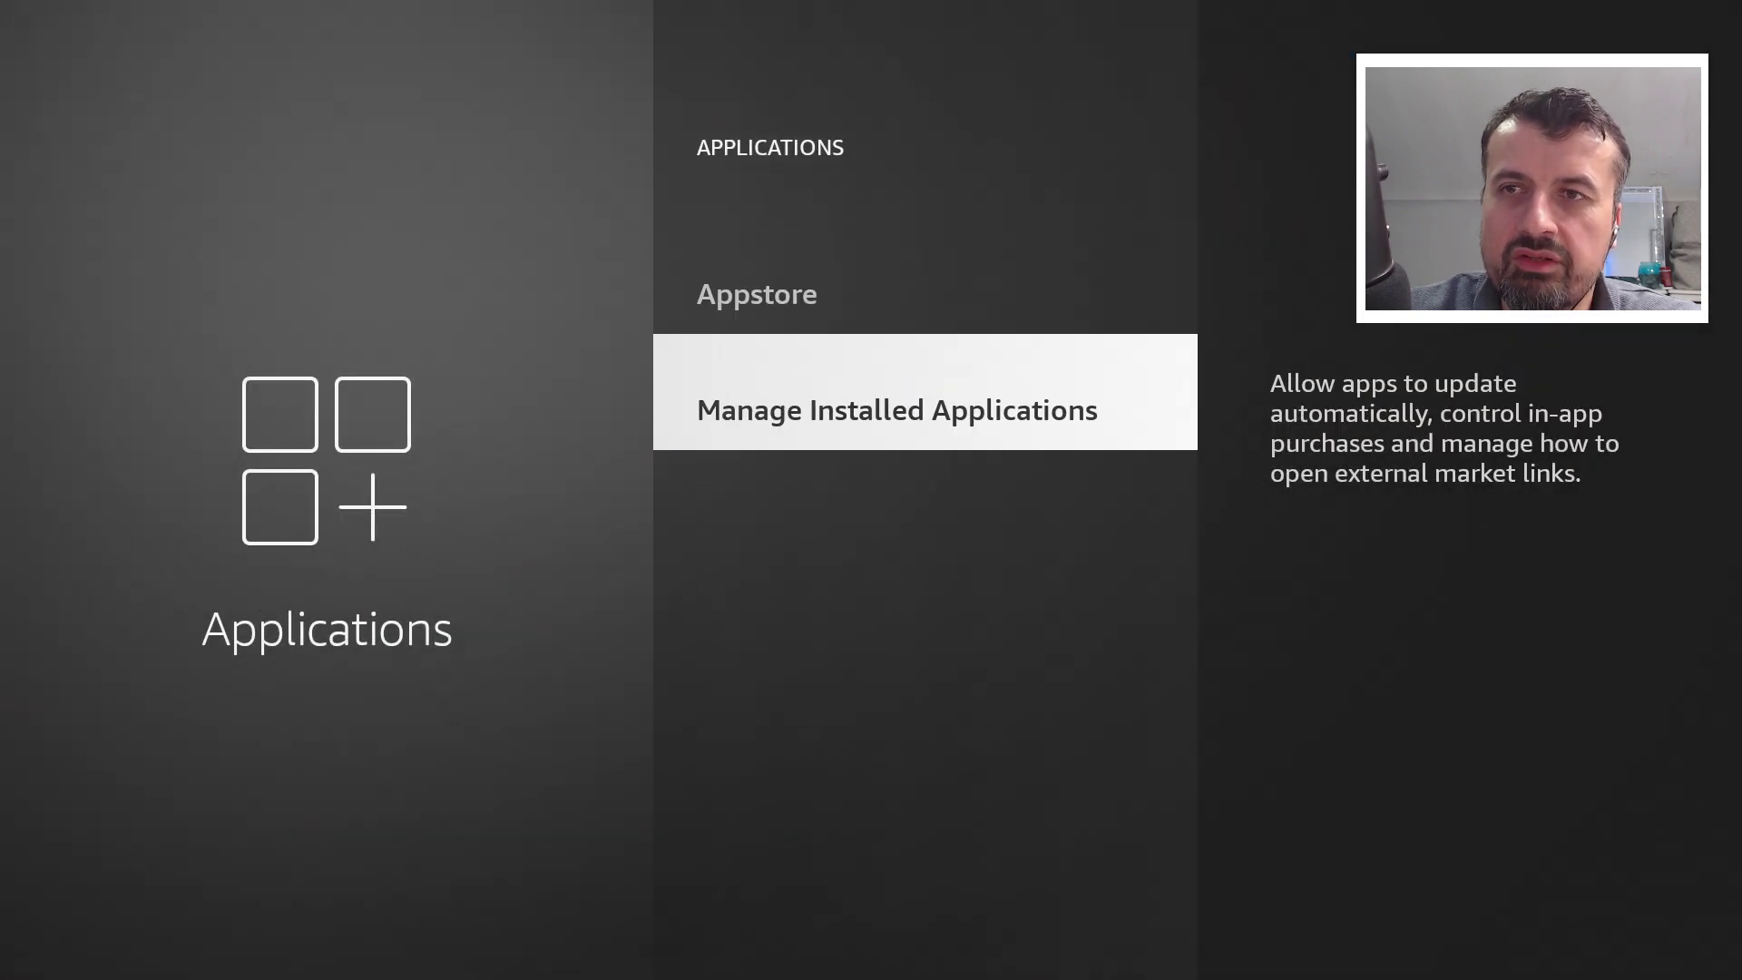
key("Return")
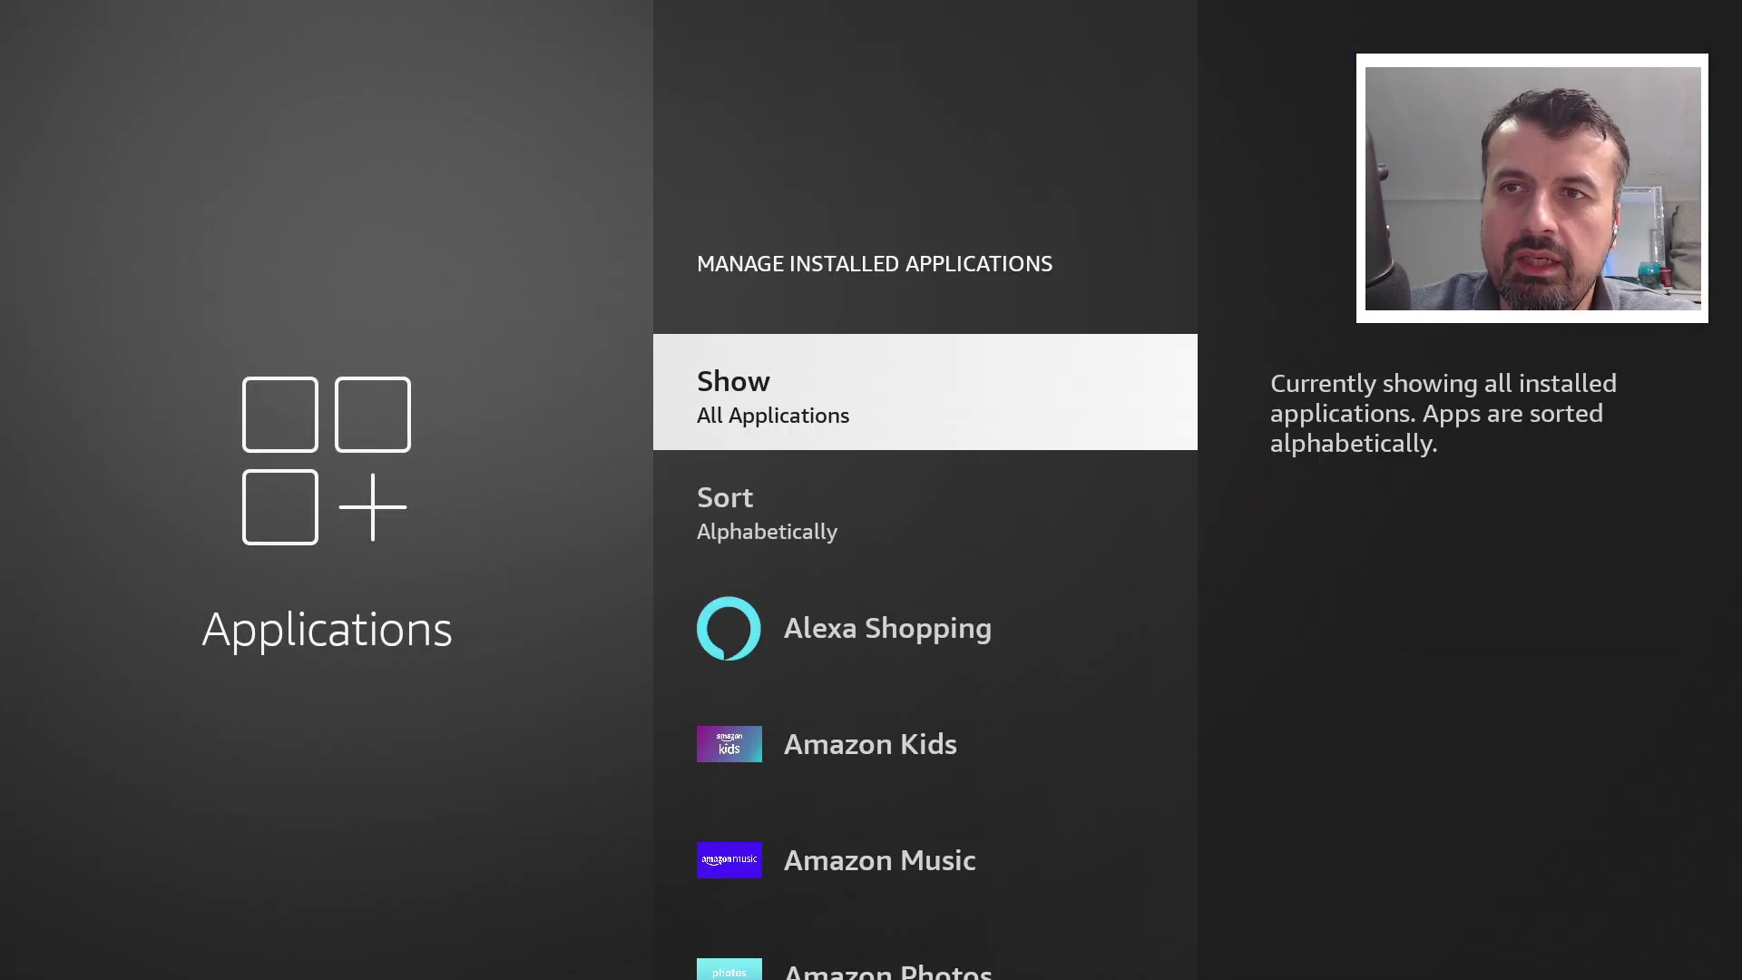
Filter the installed applications to USB Only and check the entries for Plex, Tubi and Xiaomi TV+.
key("Return")
key("Down")
key("Return")
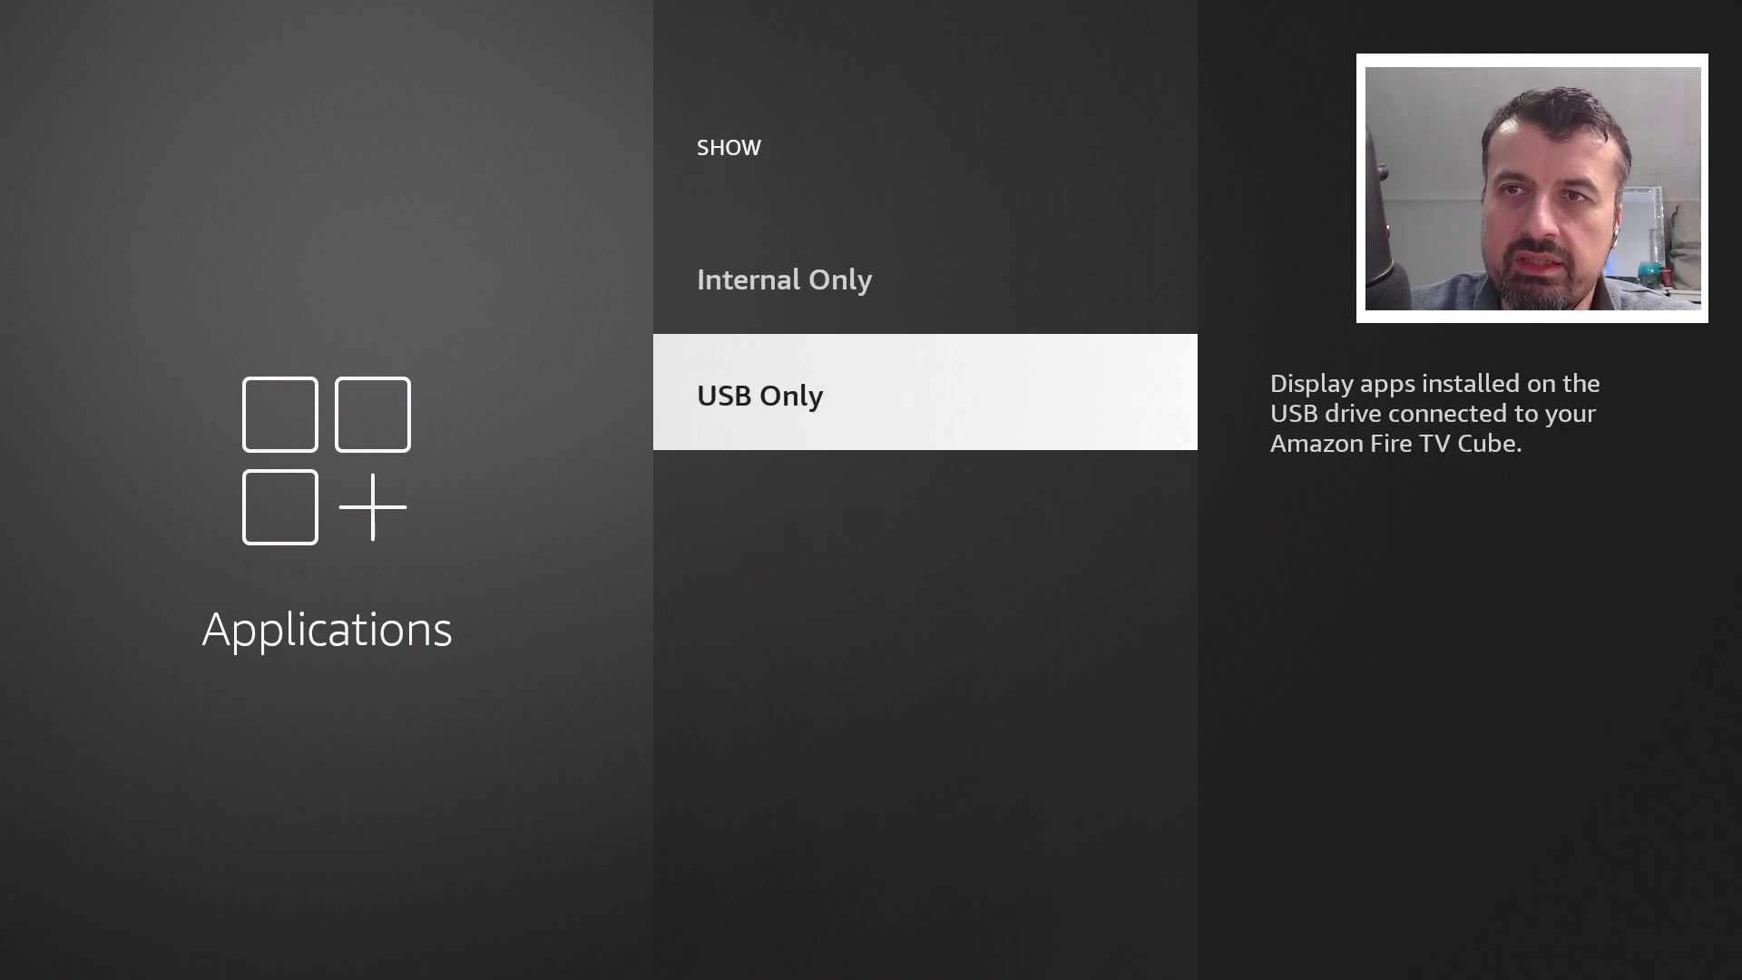
key("Return")
key("Down")
key("Down")
key("Down")
key("Down")
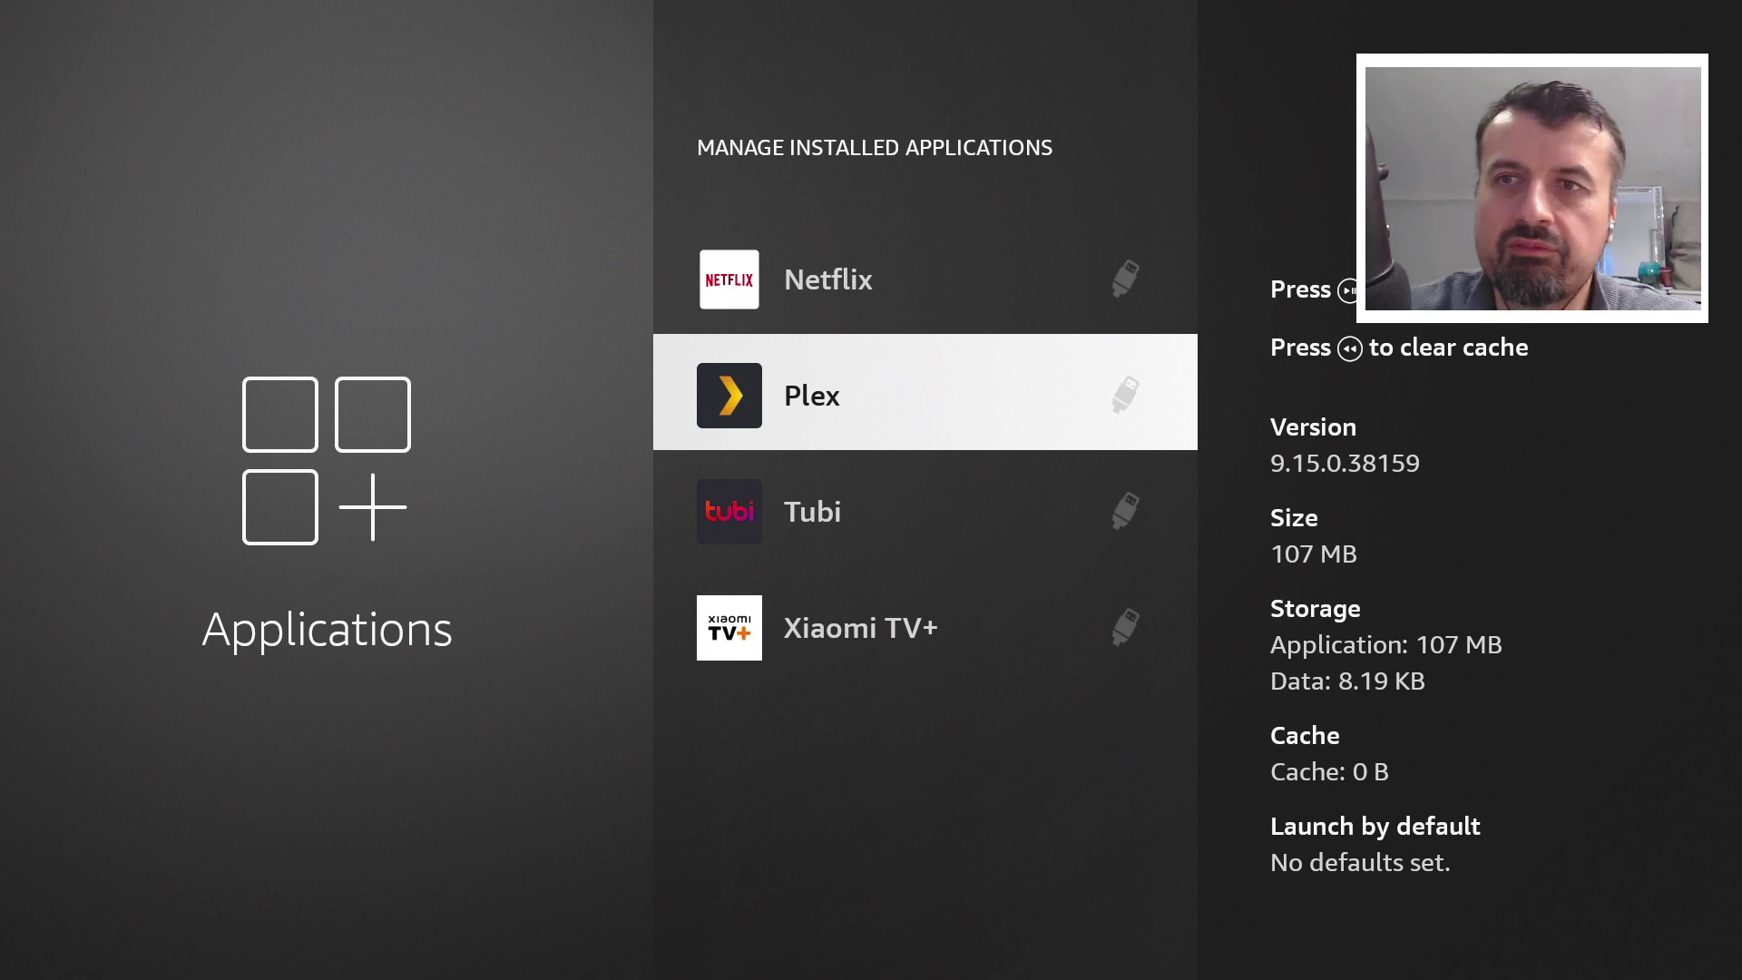
key("Down")
key("Down")
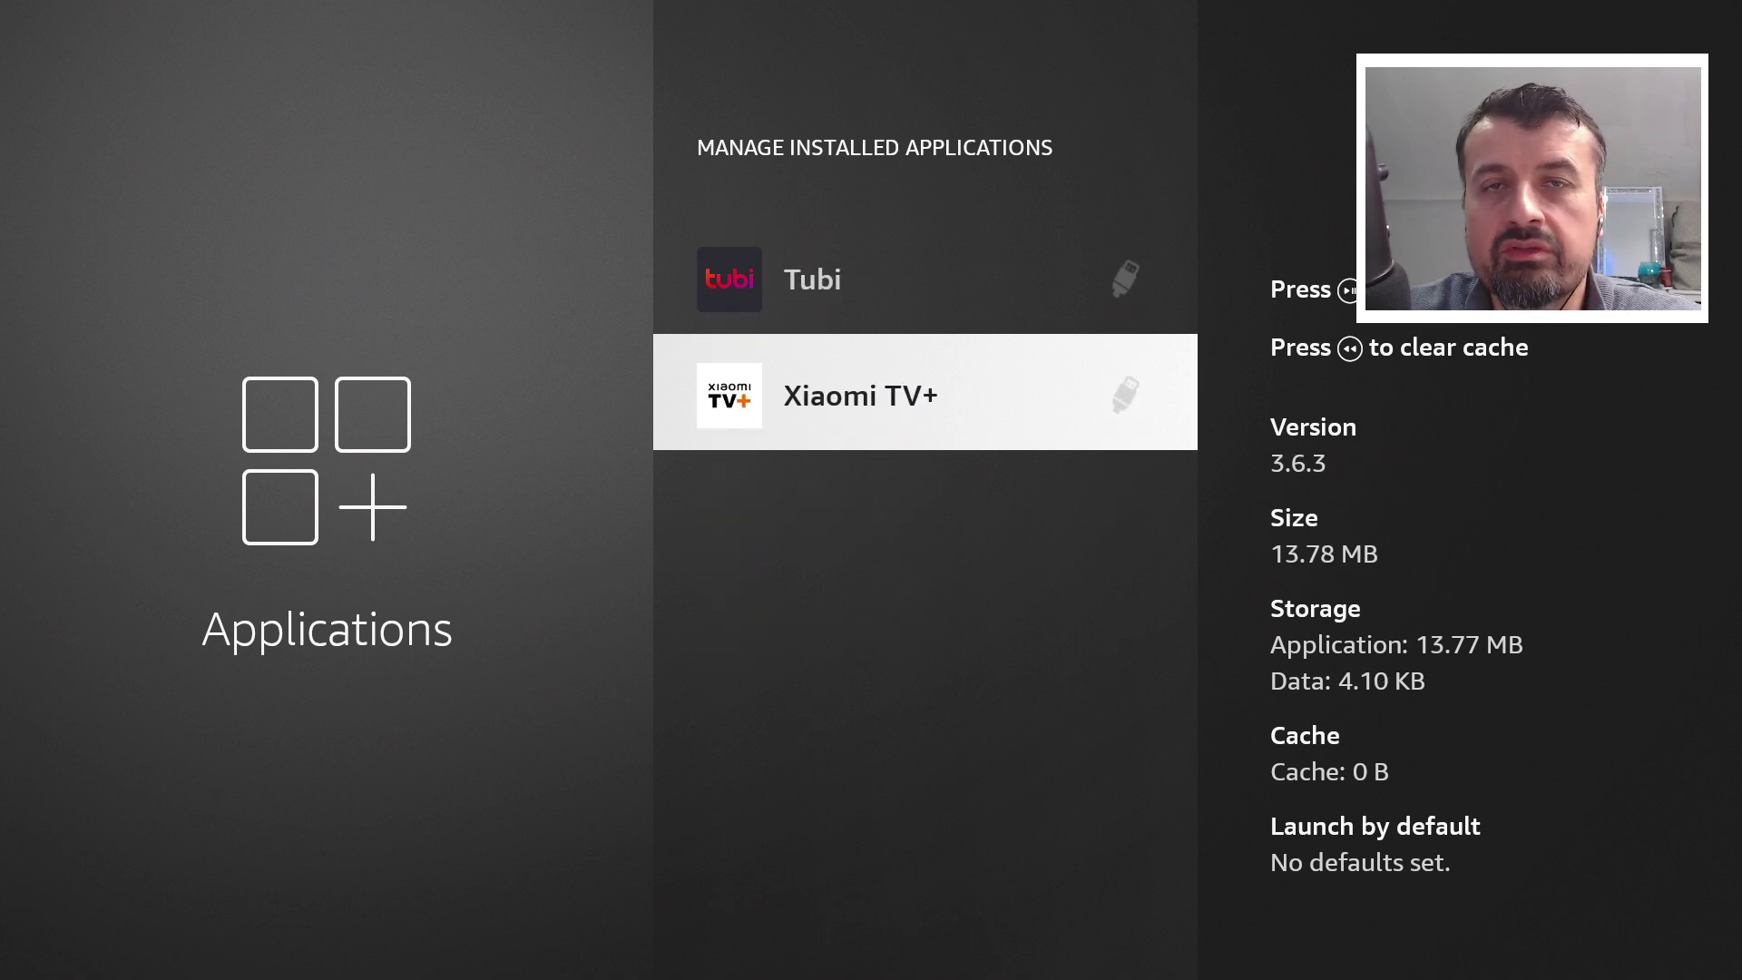
key("Up")
key("Up")
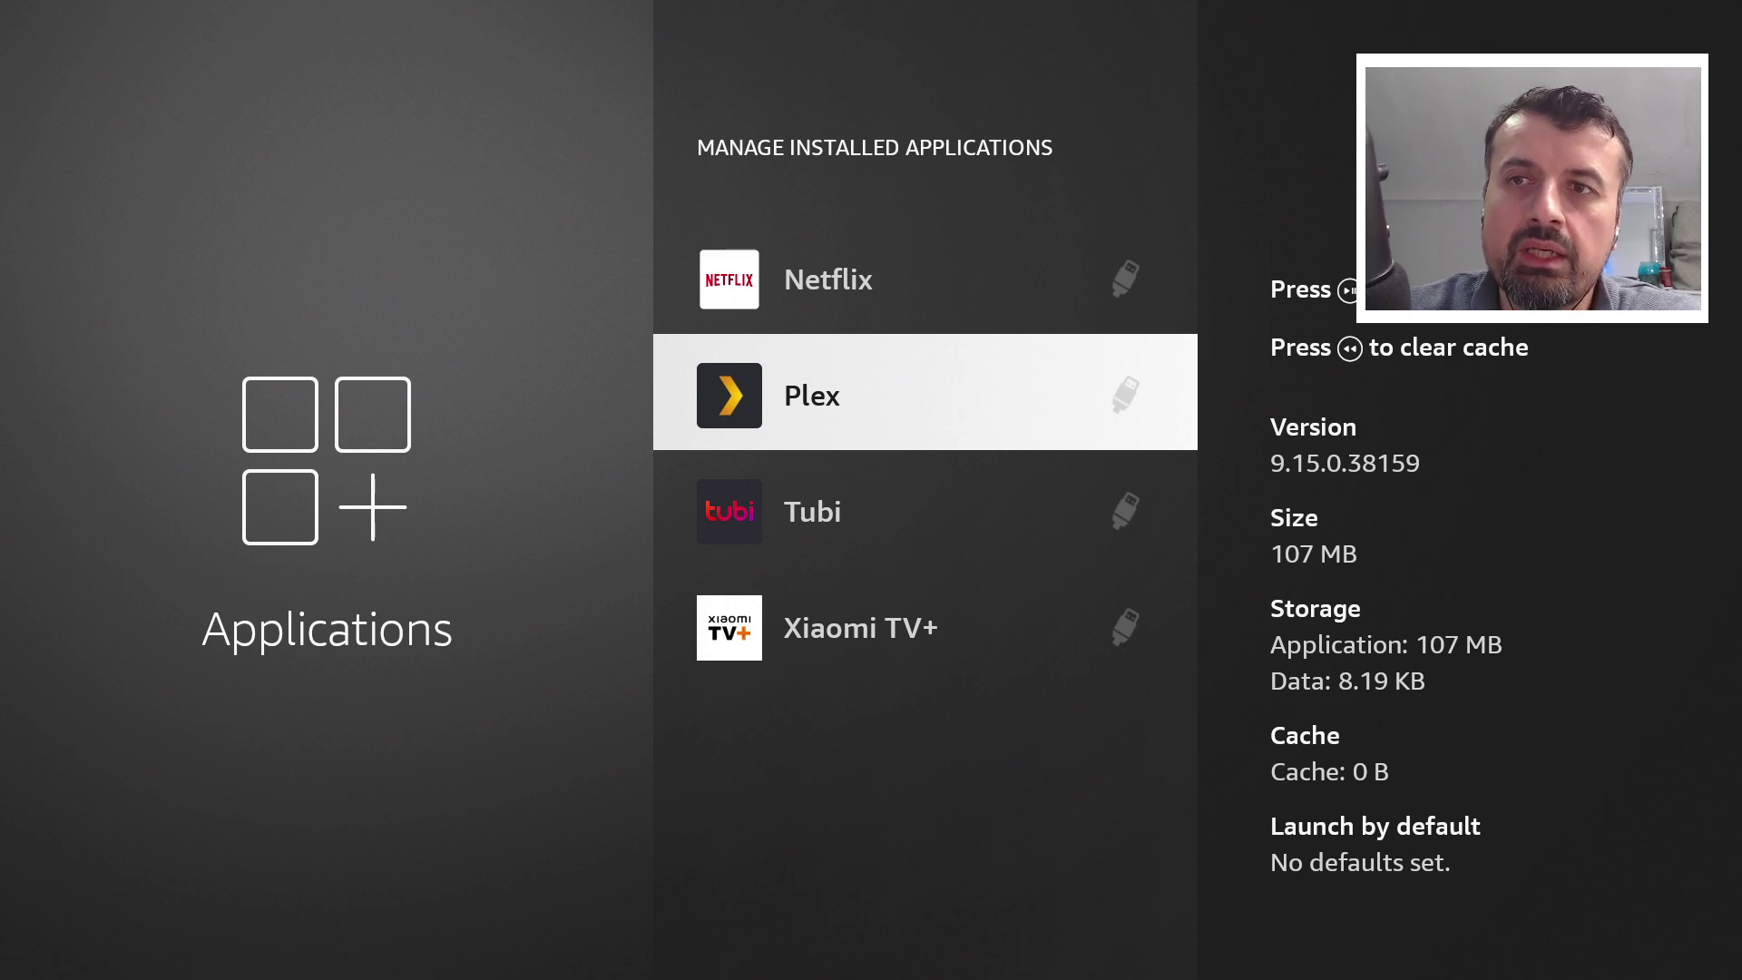
Go back to the home screen, check the internal and external space in the Applications settings, and reopen Manage Installed Applications.
key("Home")
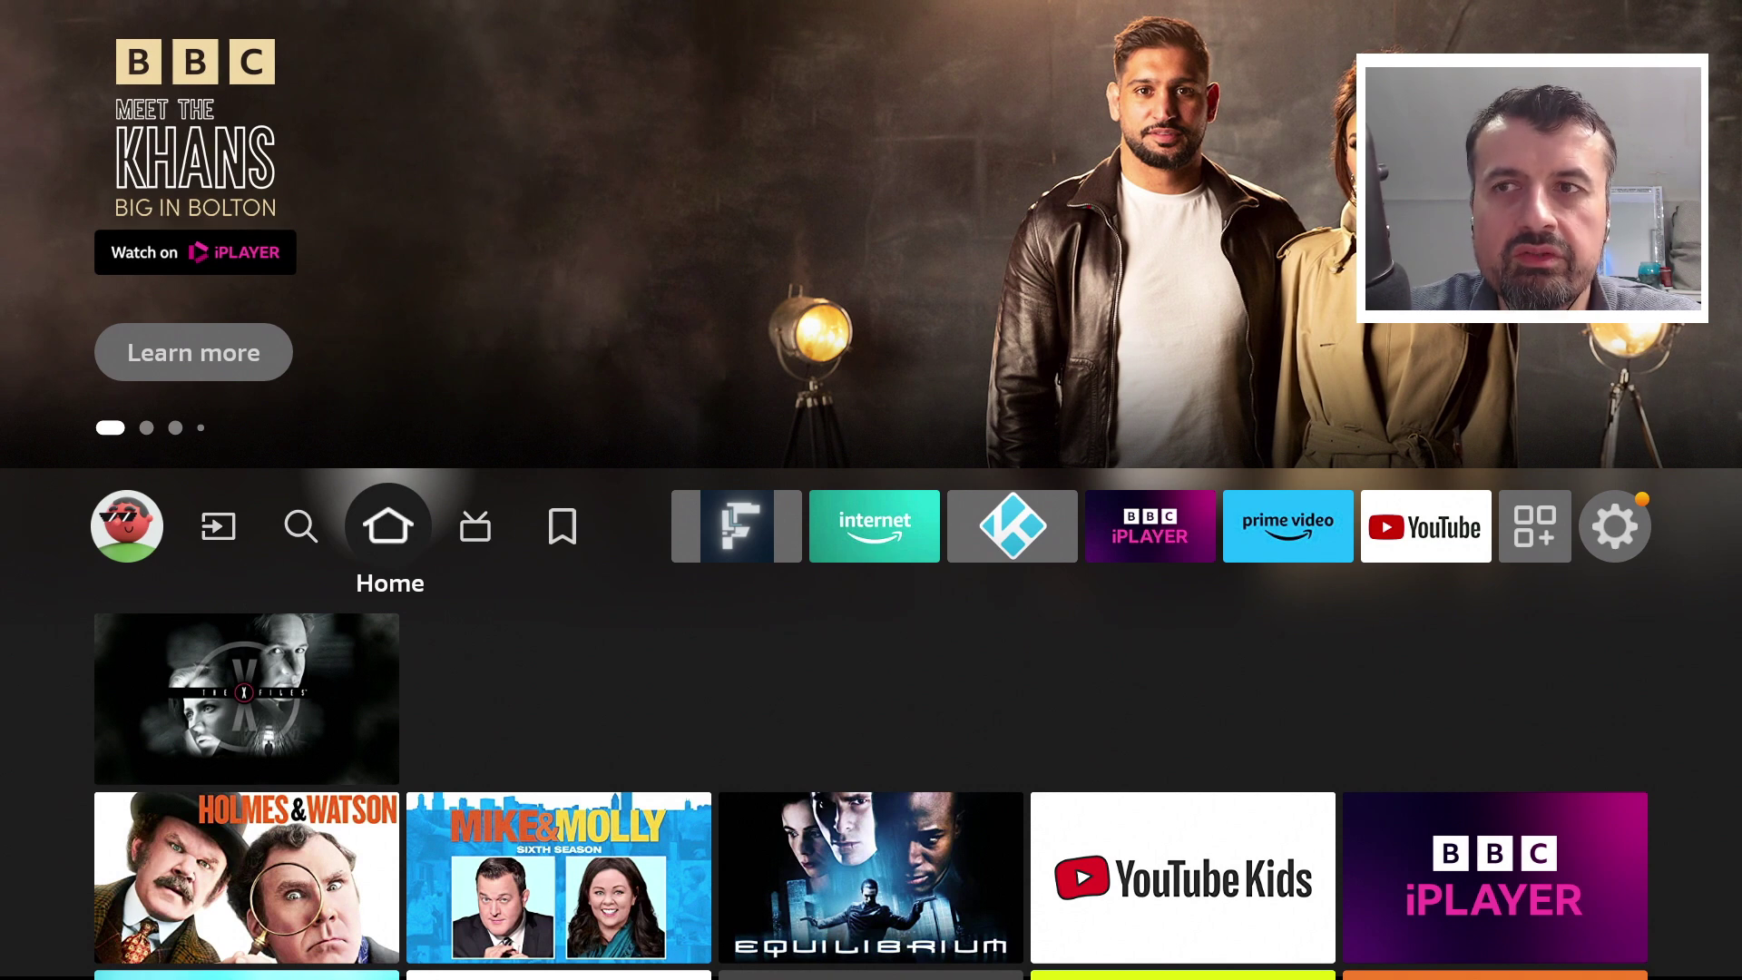
key("Left")
key("Left")
key("Left")
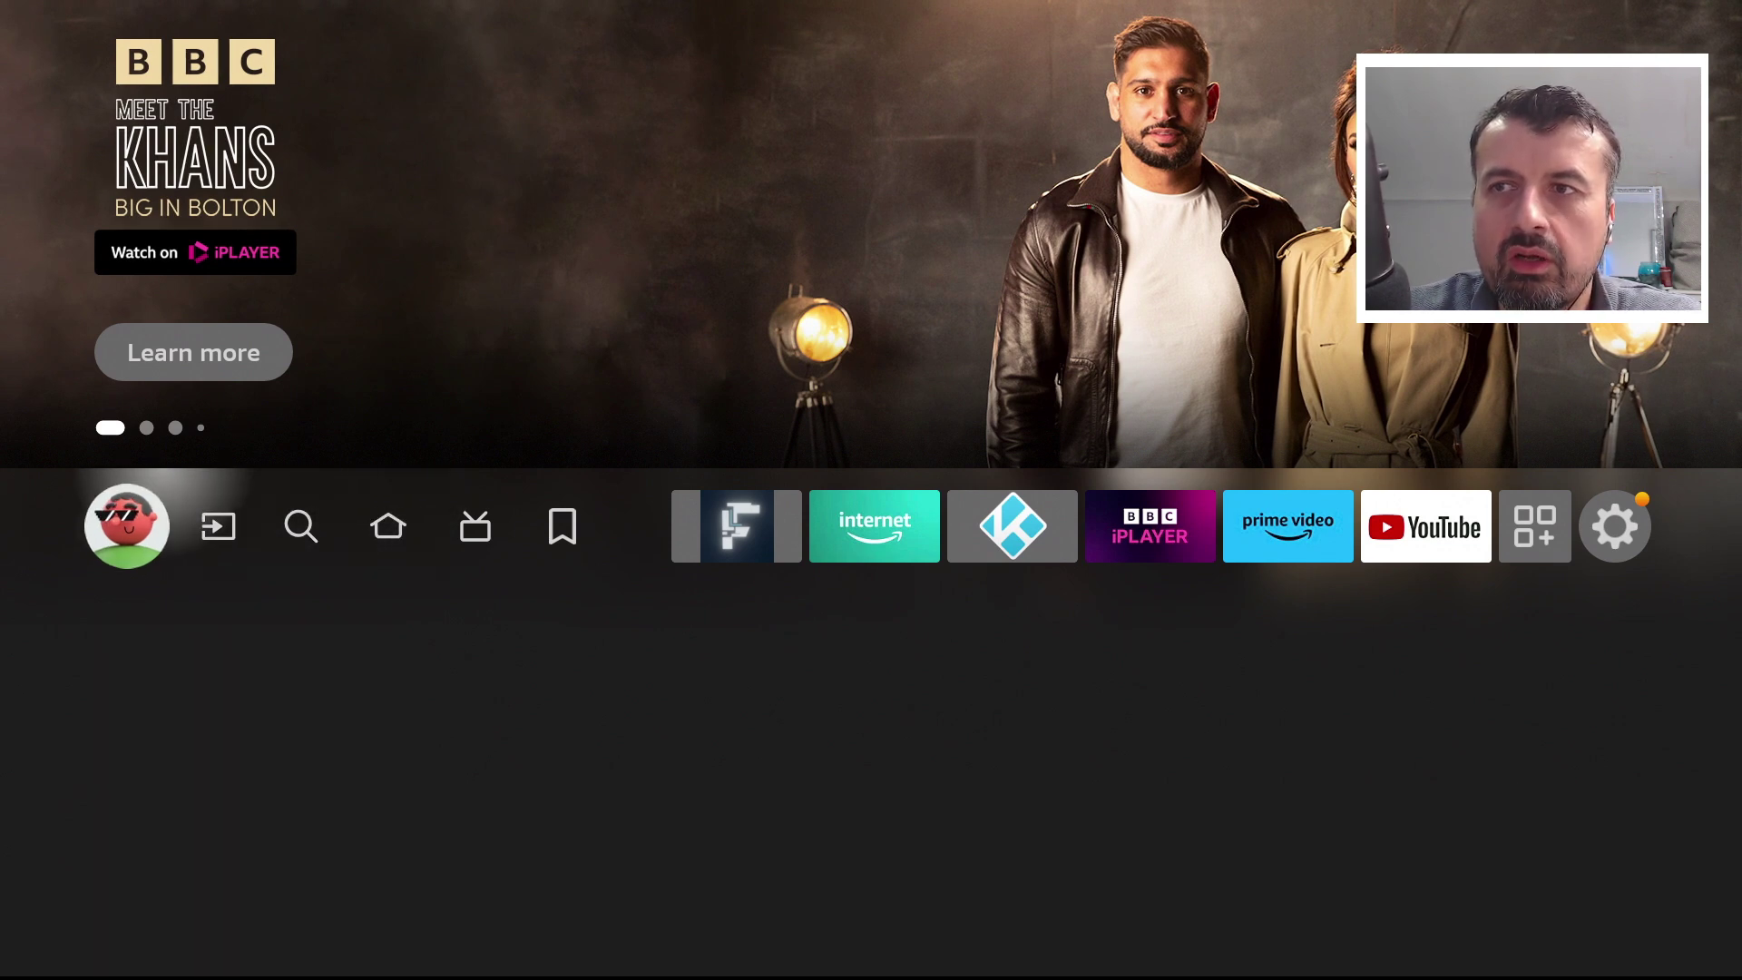
key("Left")
key("Down")
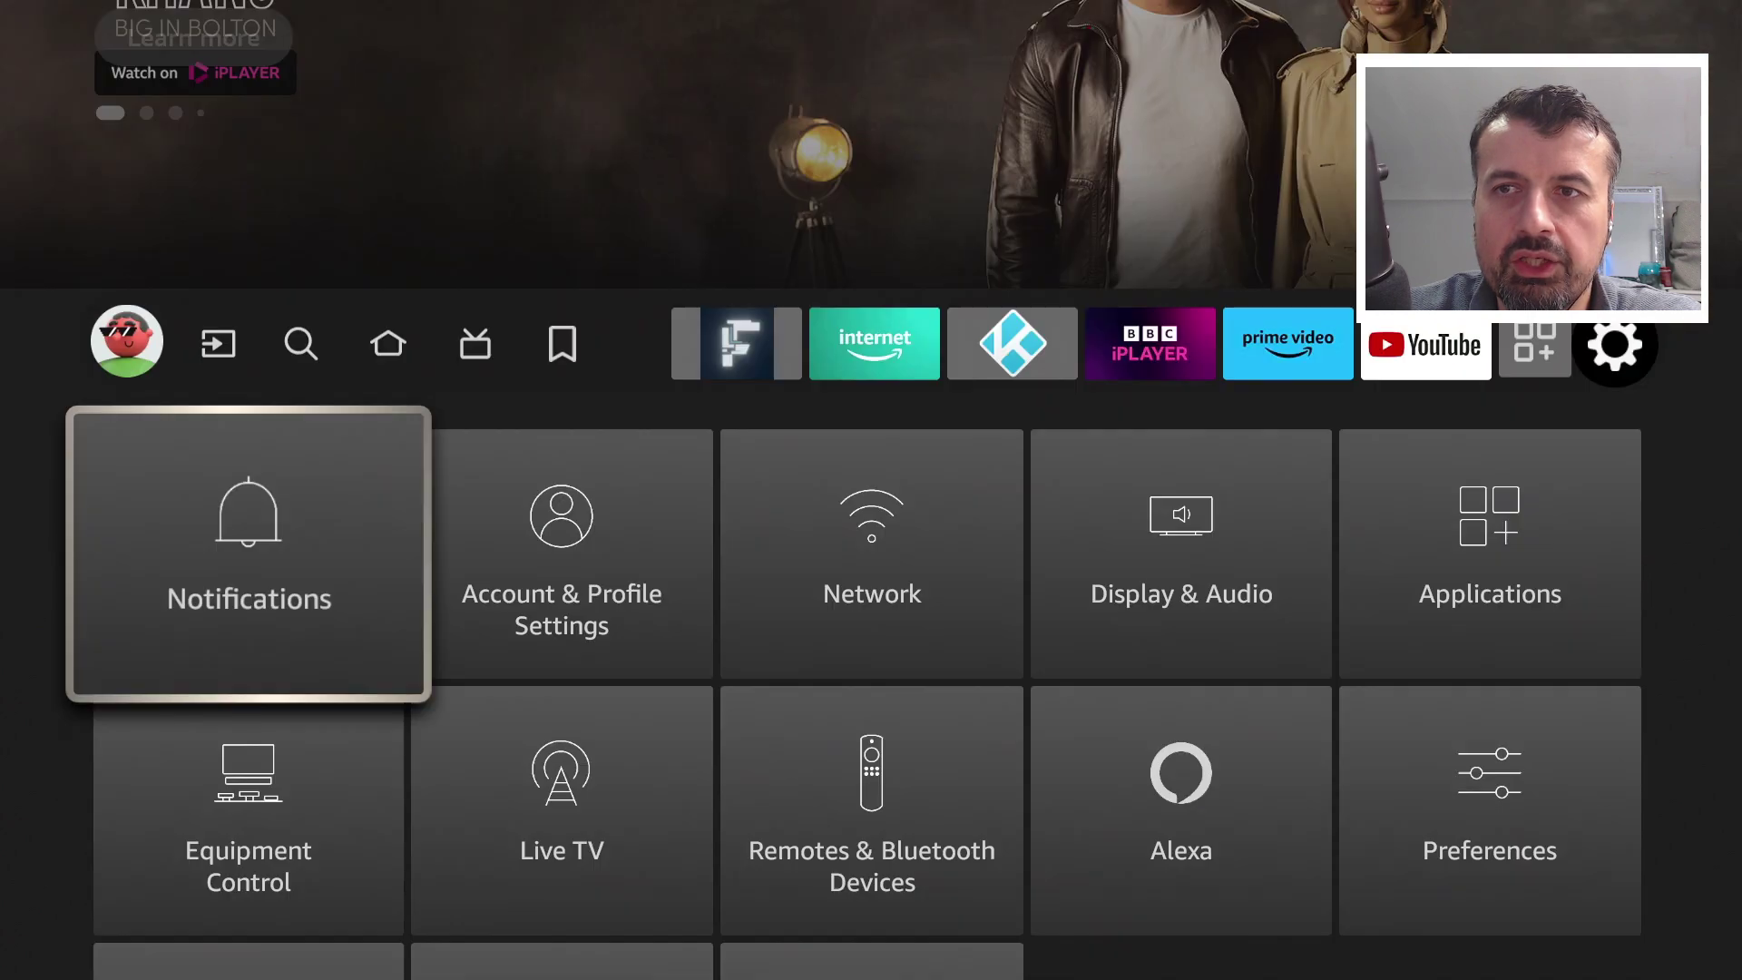
key("Right")
key("Right")
key("Right")
key("Right")
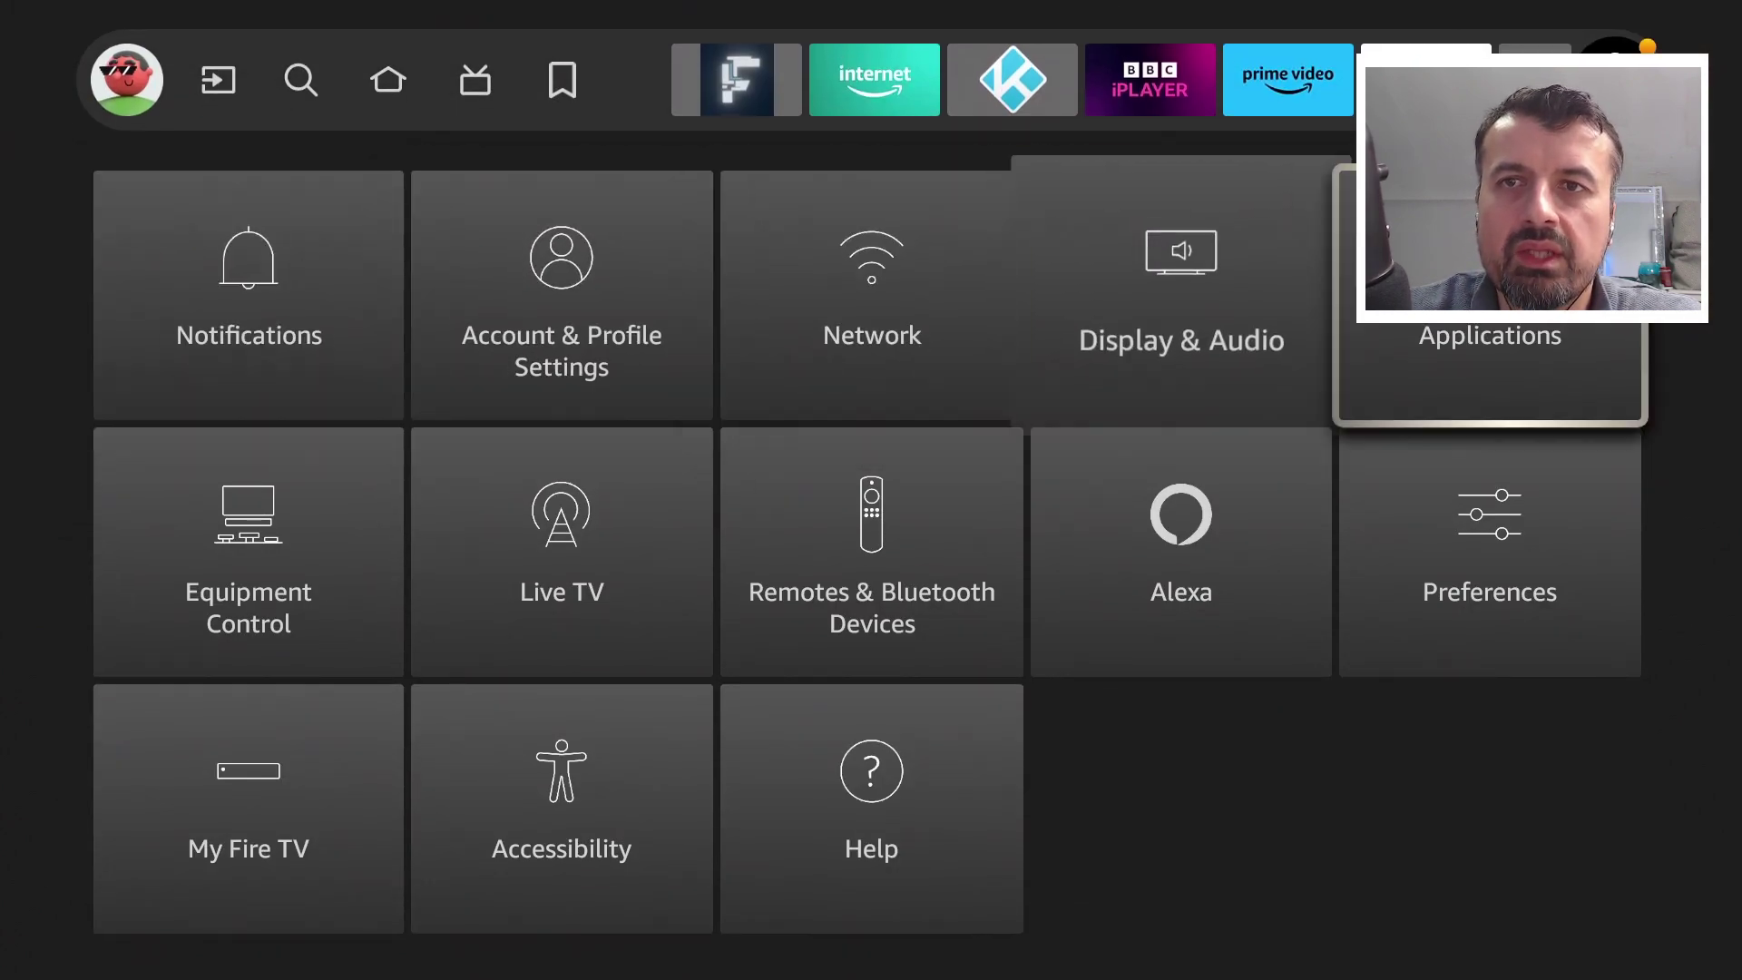
key("Return")
key("Down")
key("Down")
key("Down")
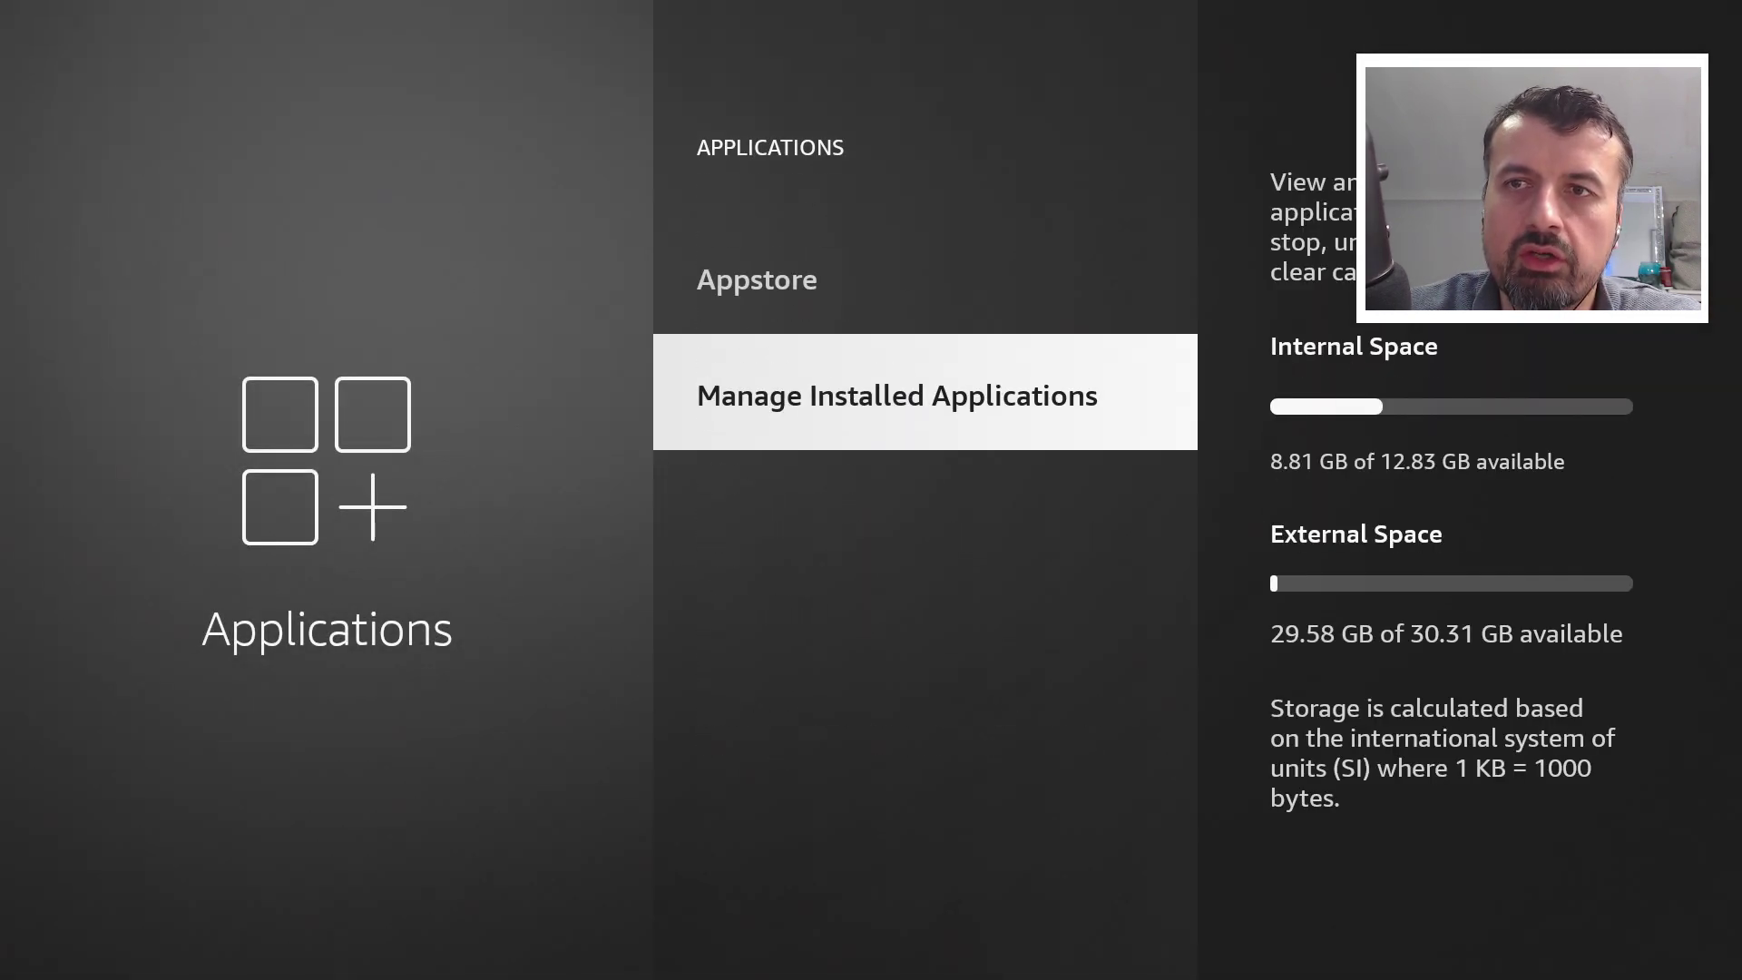
key("Return")
key("Return")
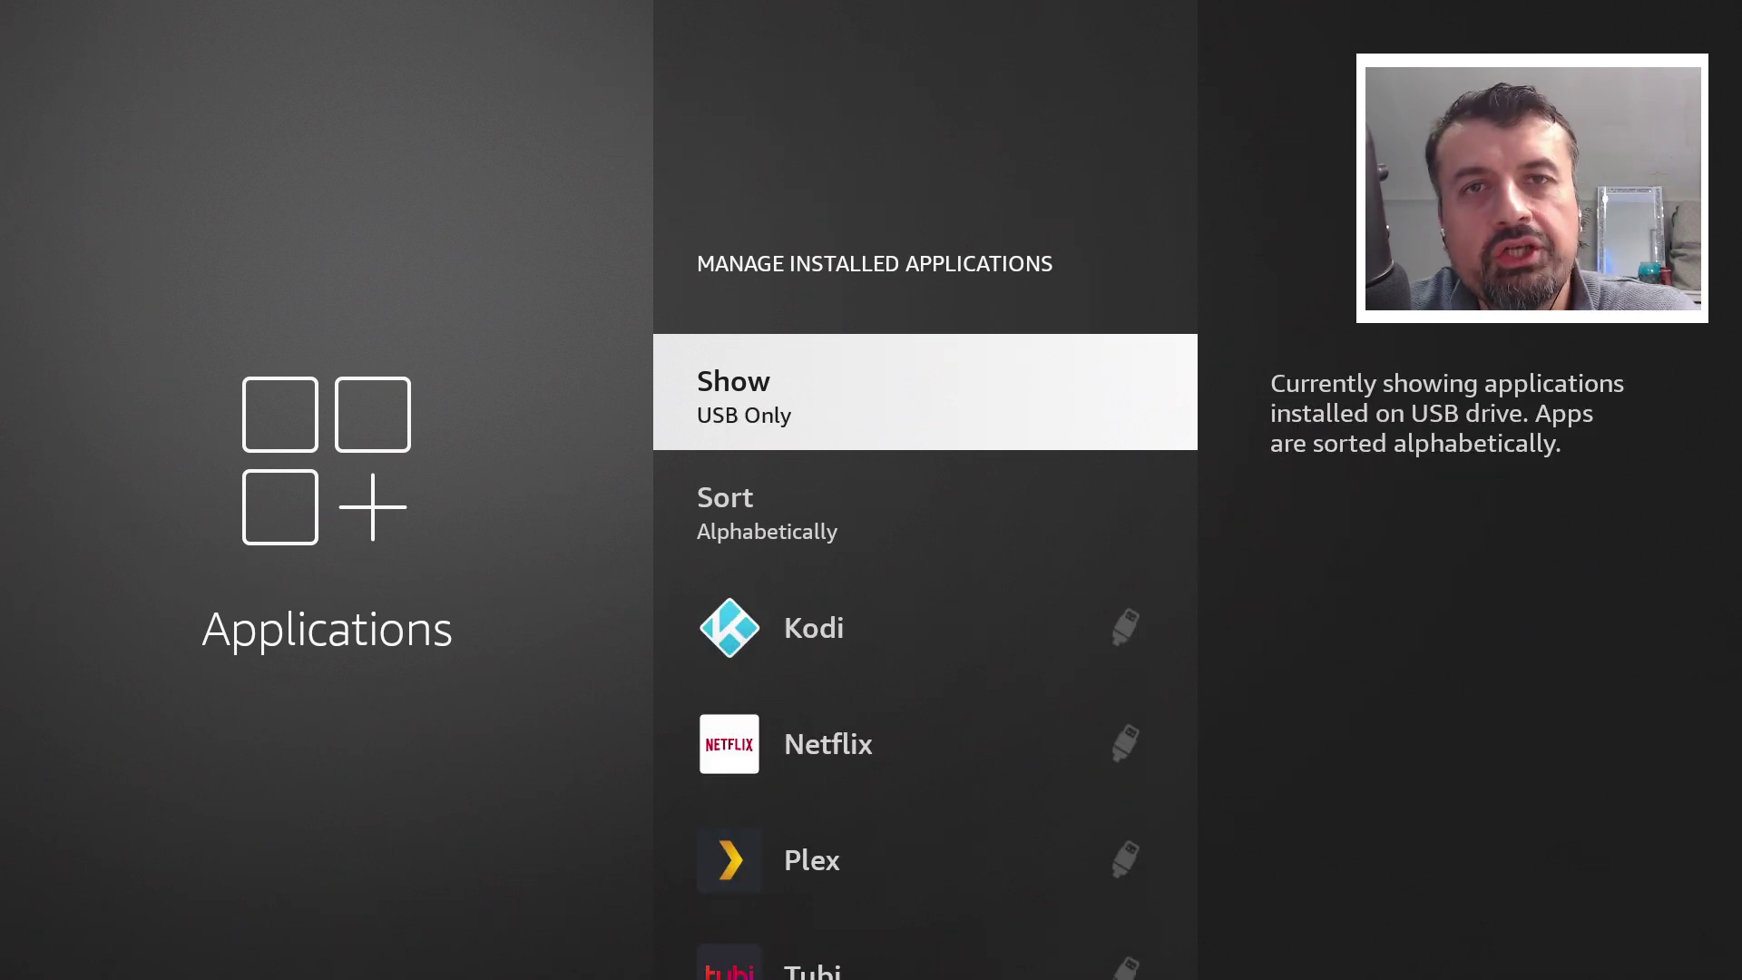
Open Plex from the USB applications and bring its Move to internal storage option into focus.
key("Down")
key("Down")
key("Down")
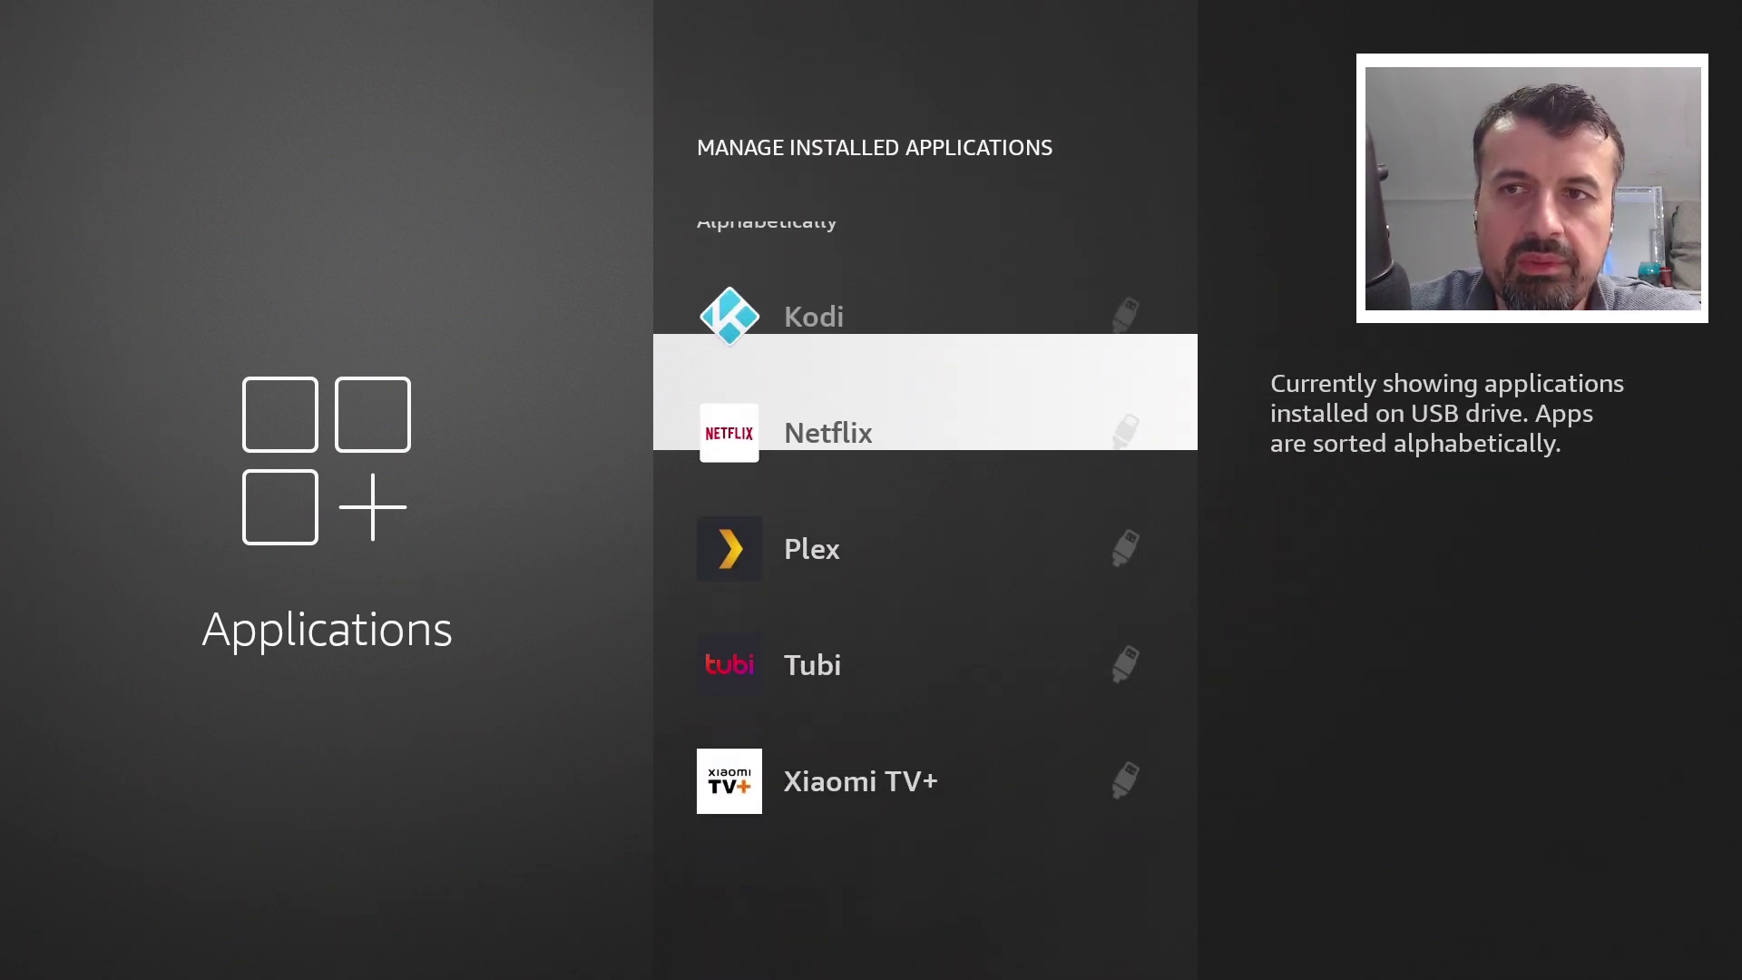
key("Down")
key("Down")
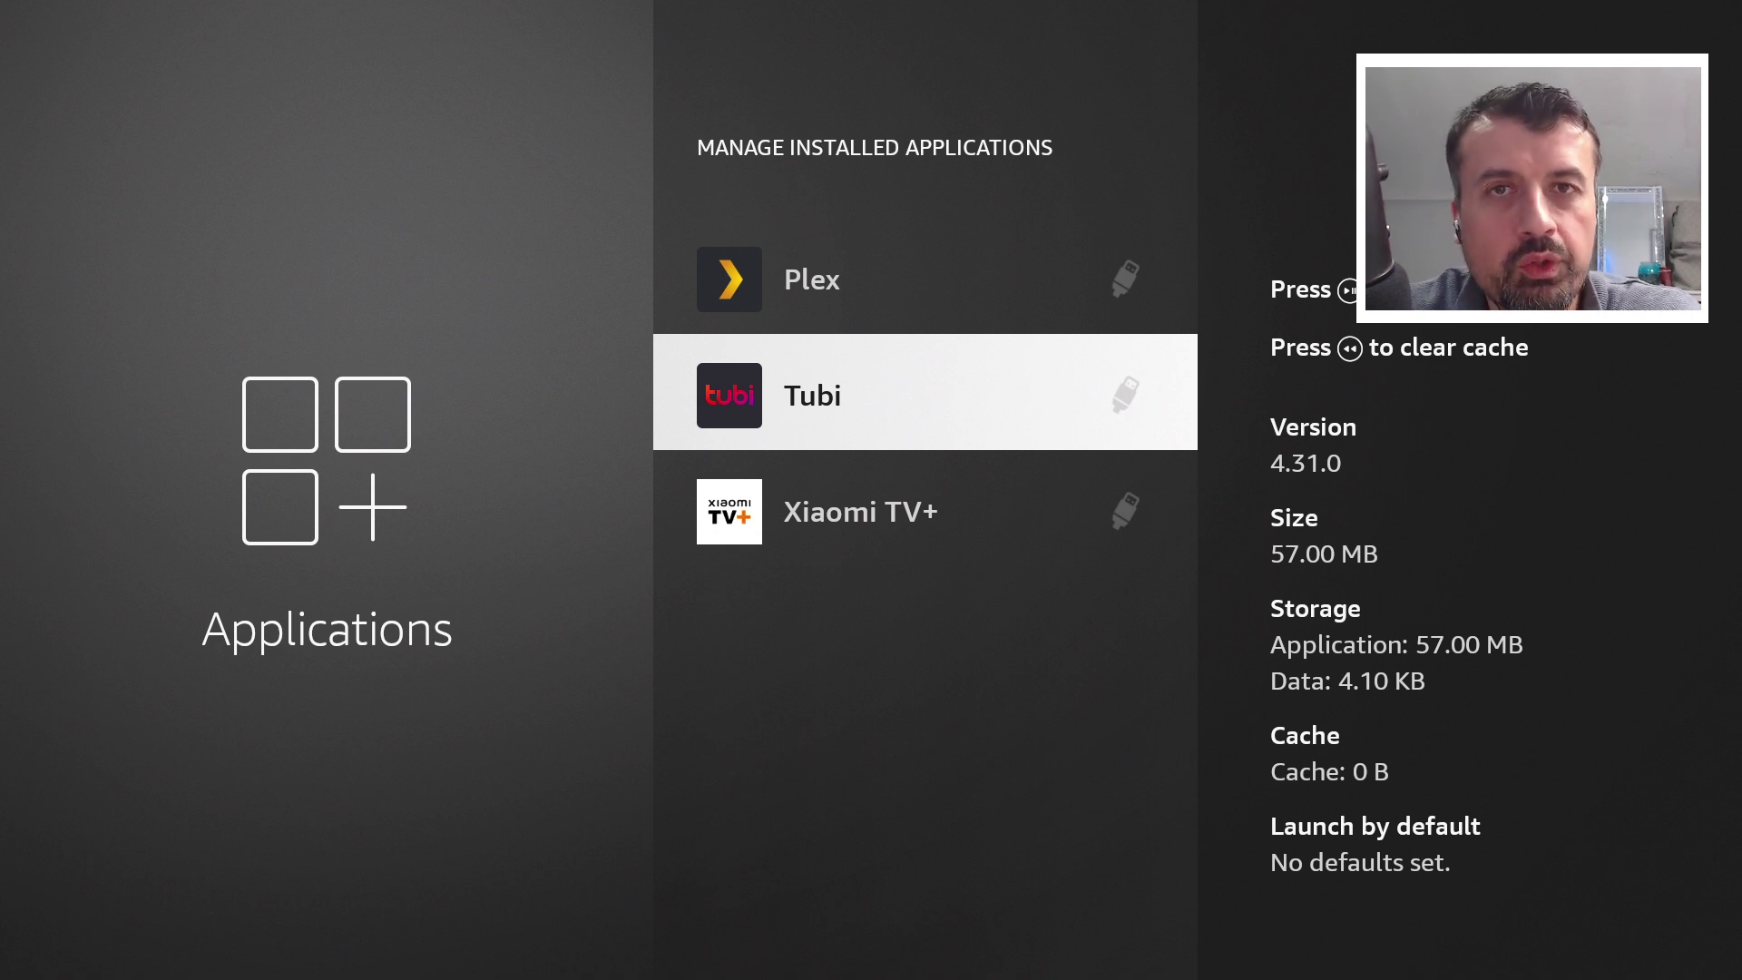
key("Up")
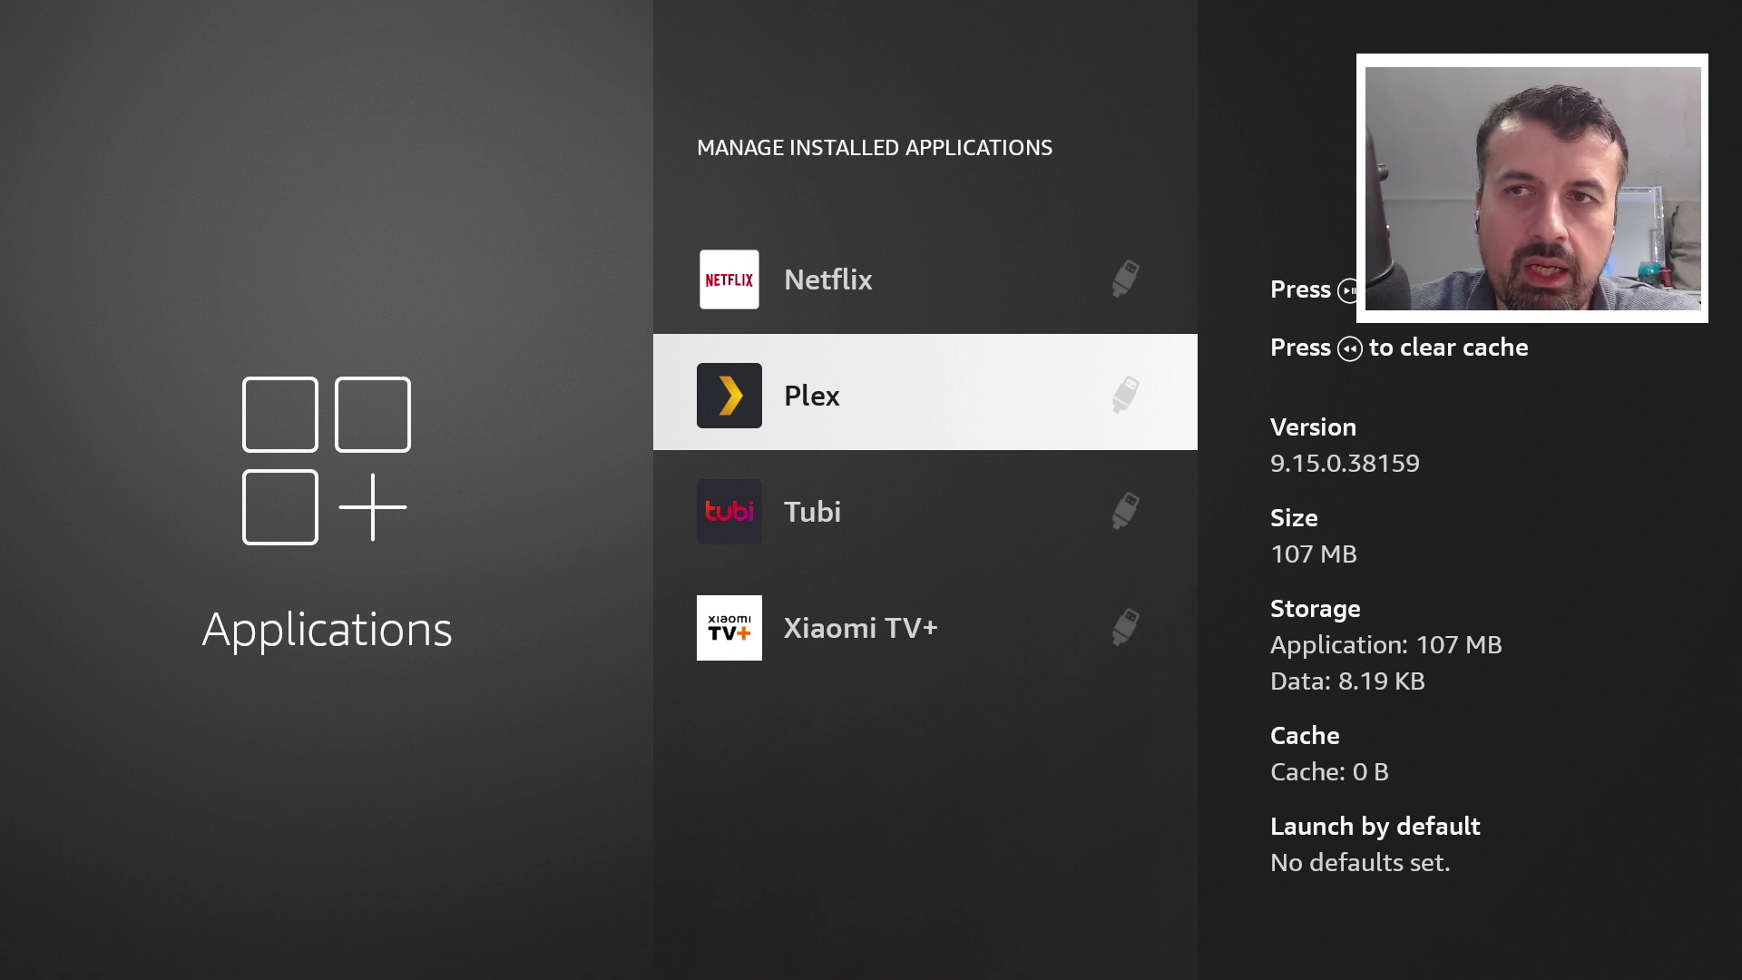
key("Return")
key("Down")
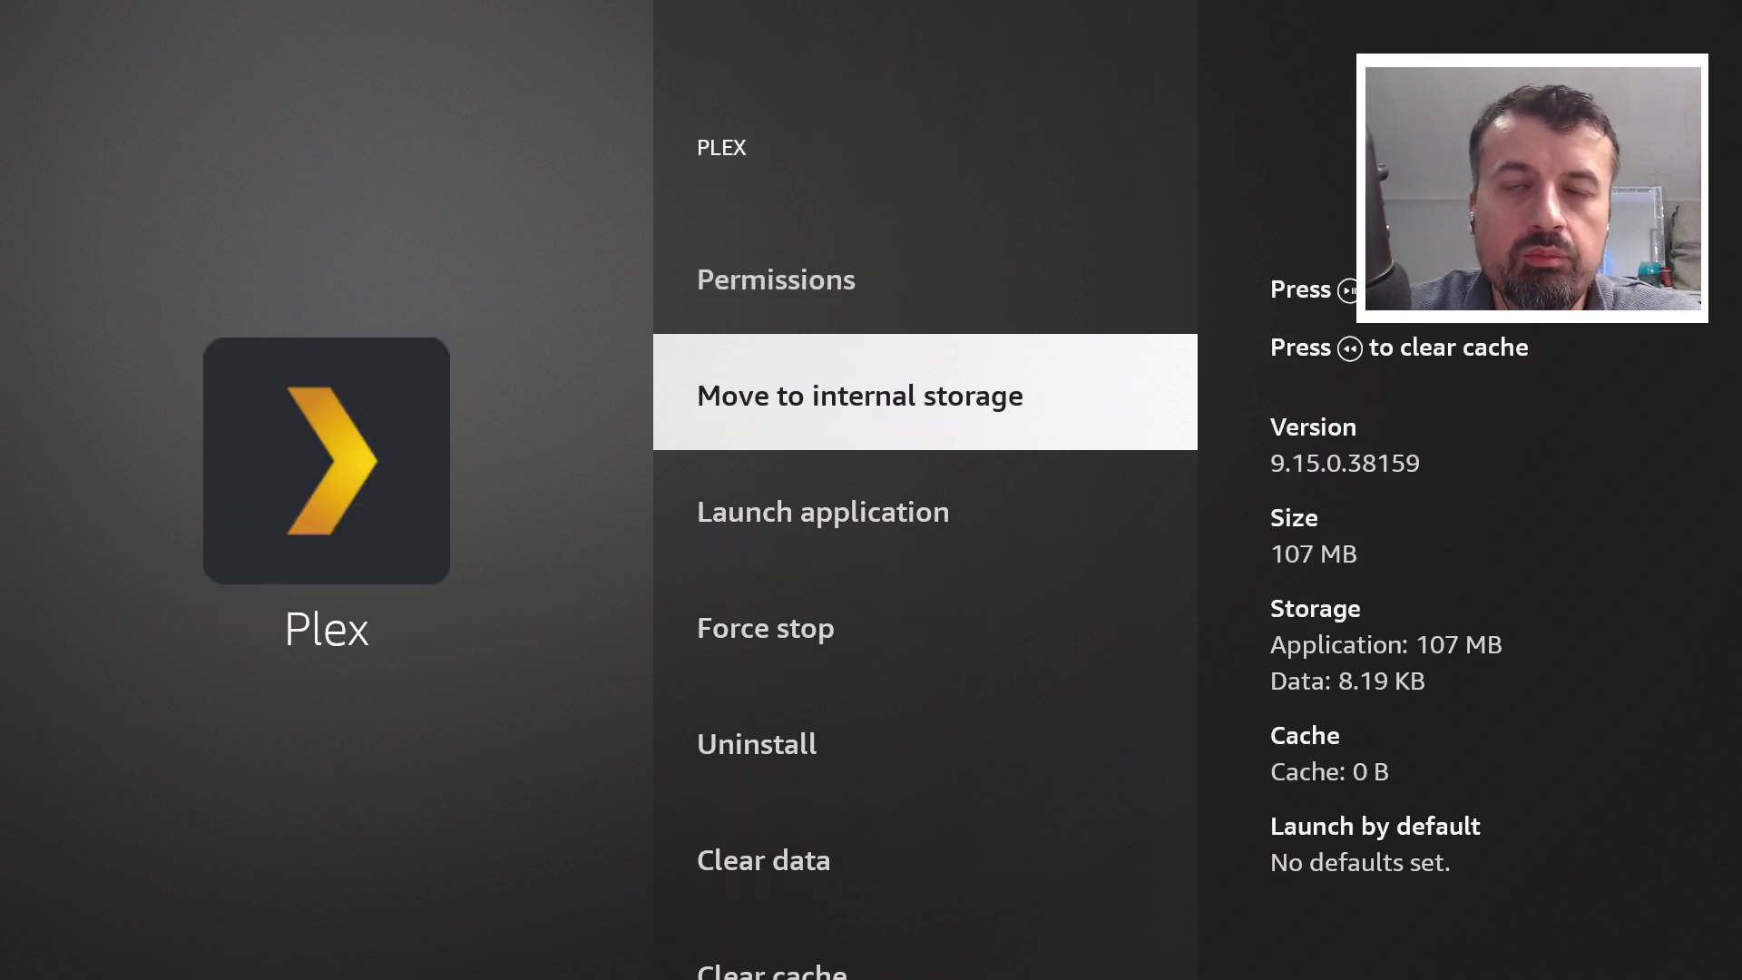